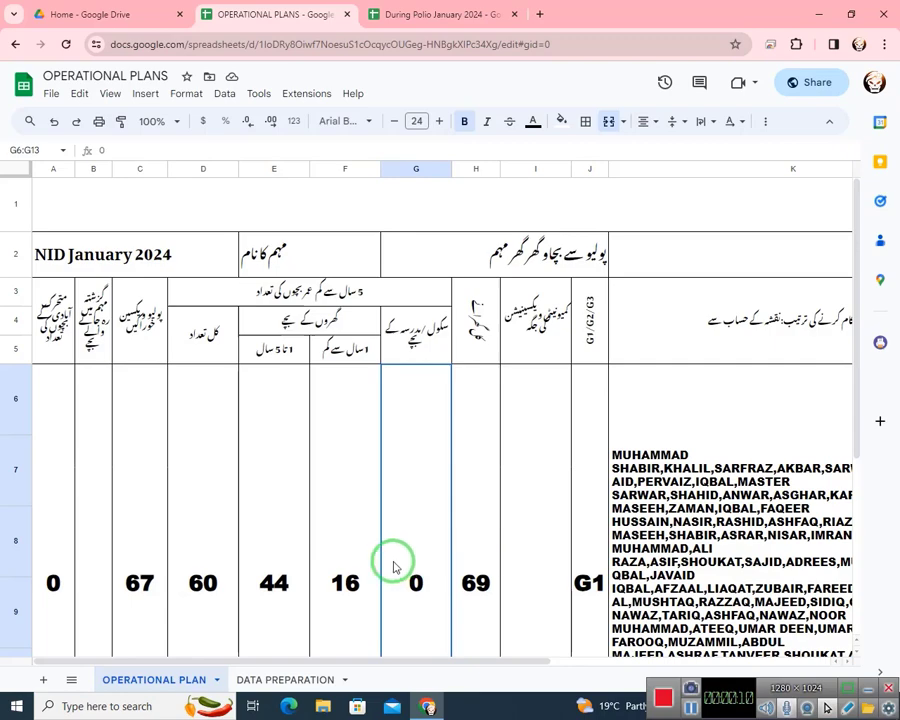
- Look over the OPERATIONAL PLAN sheet from the under-five children figures to the work order, campaign day and team number columns
{"action": "left_click", "coordinate": [352, 566]}
{"action": "left_click", "coordinate": [285, 628]}
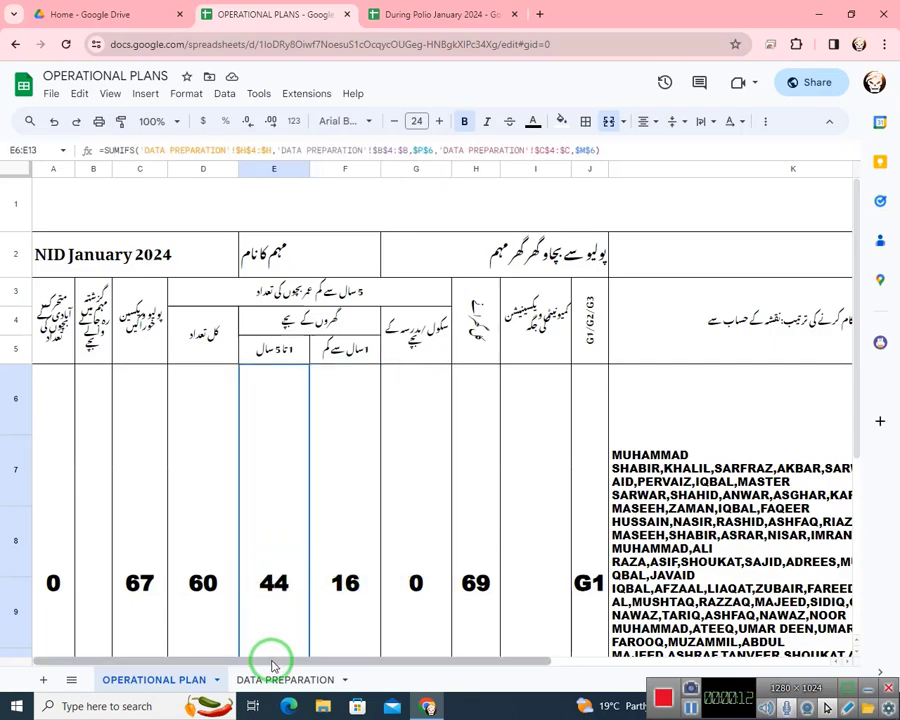
{"action": "left_click_drag", "start_coordinate": [313, 655], "coordinate": [543, 676]}
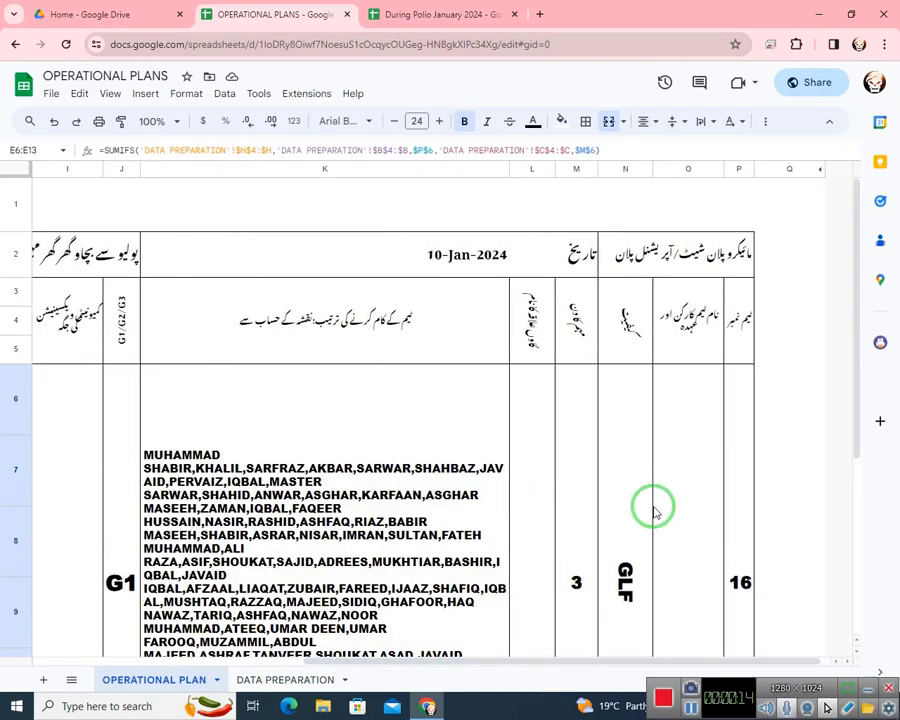
{"action": "scroll", "coordinate": [653, 508], "scroll_direction": "down", "scroll_amount": 1}
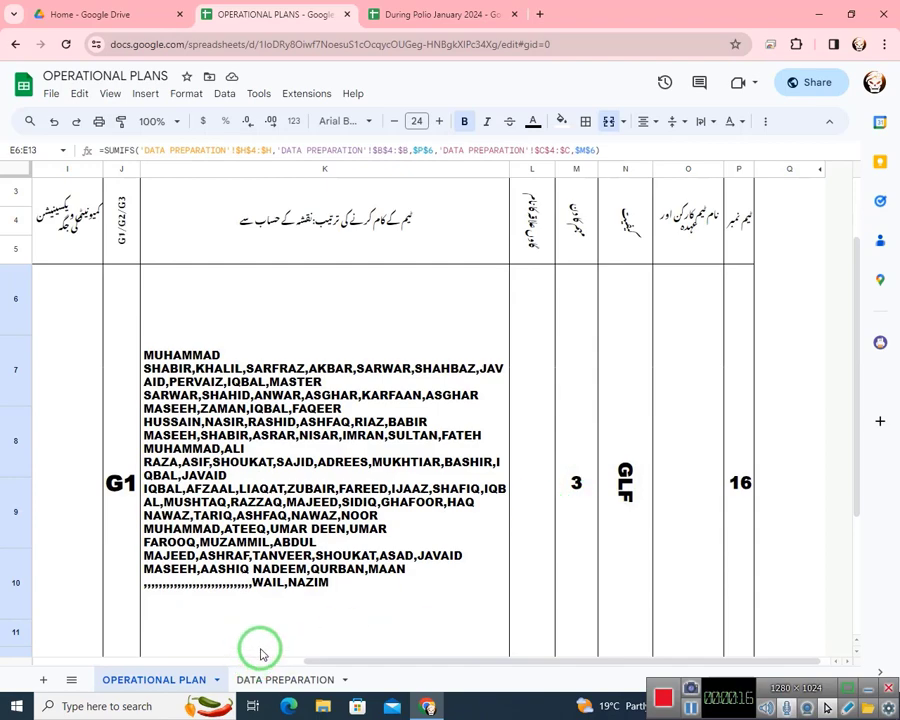
{"action": "left_click_drag", "start_coordinate": [331, 664], "coordinate": [238, 660]}
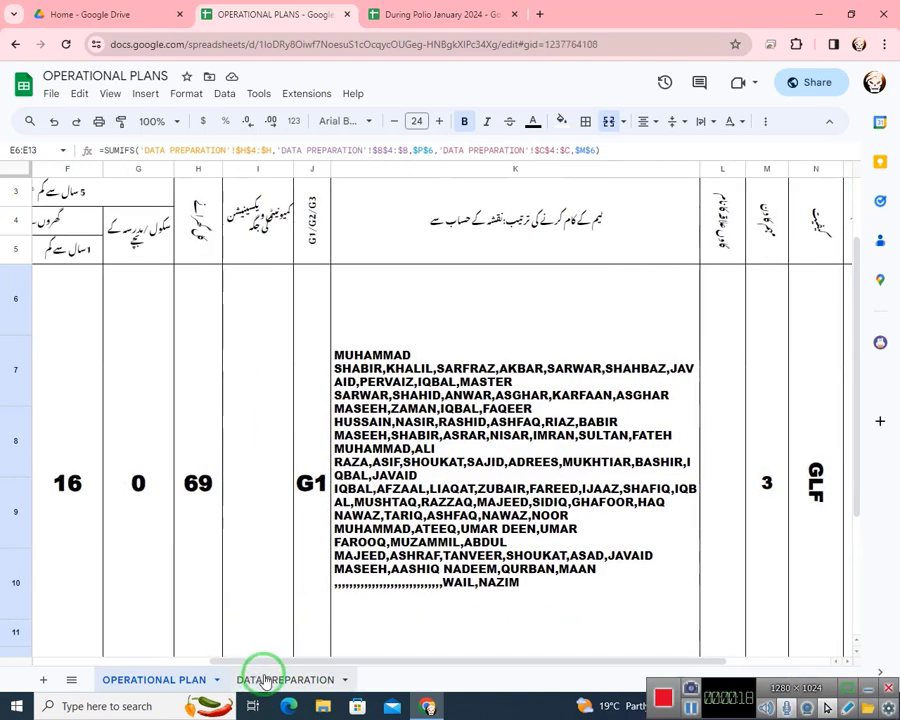
- Open the DATA PREPARATION sheet and dismiss the OneDrive backup notification
{"action": "left_click", "coordinate": [262, 679]}
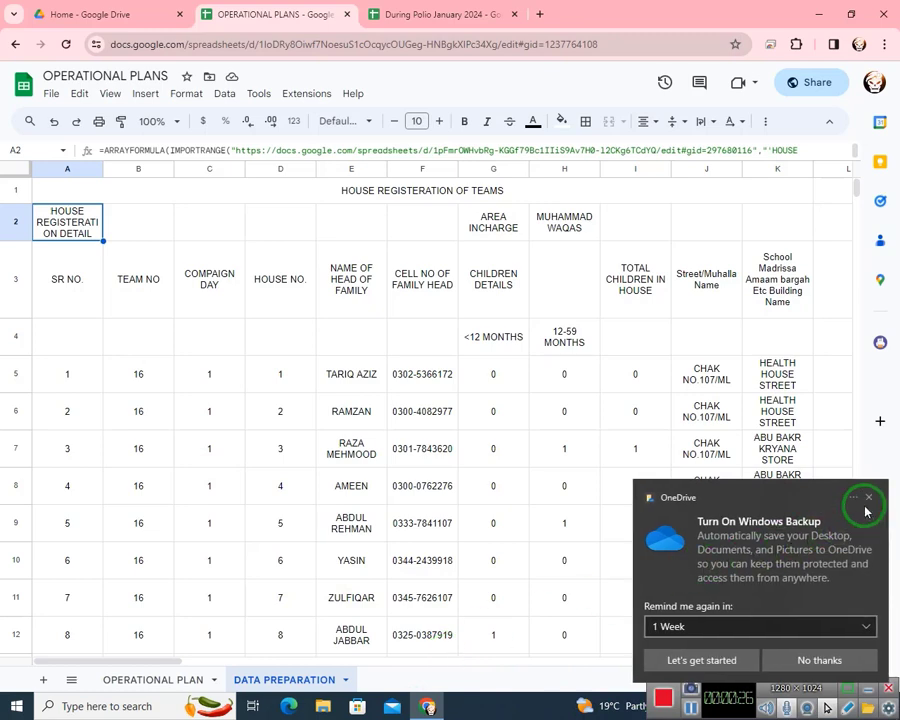
{"action": "left_click", "coordinate": [868, 500]}
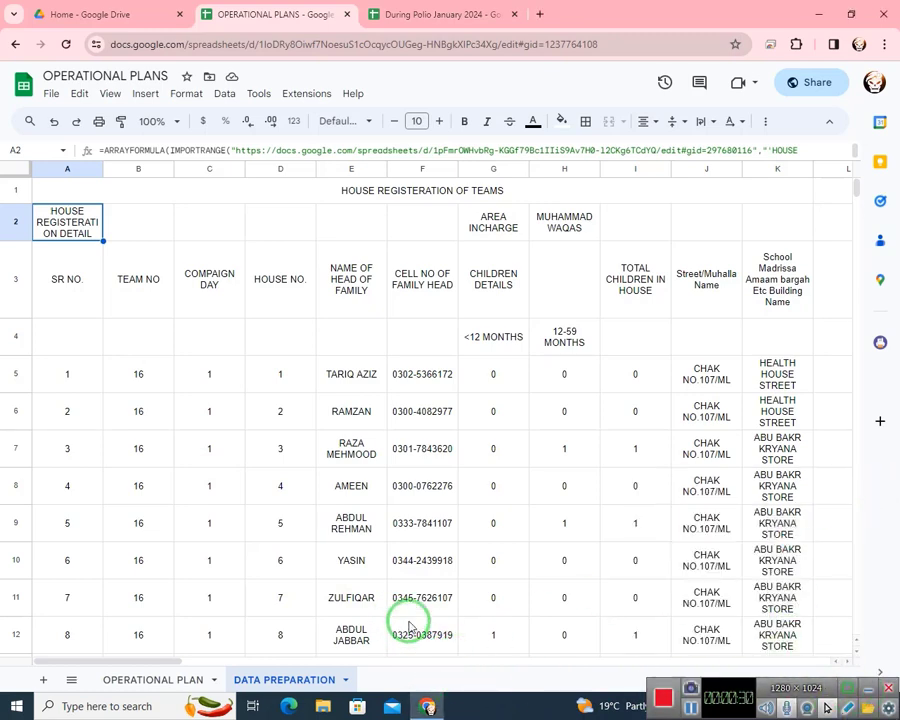
- Return to the OPERATIONAL PLAN sheet and examine the formulas for the house count, total children and school children
{"action": "left_click", "coordinate": [160, 672]}
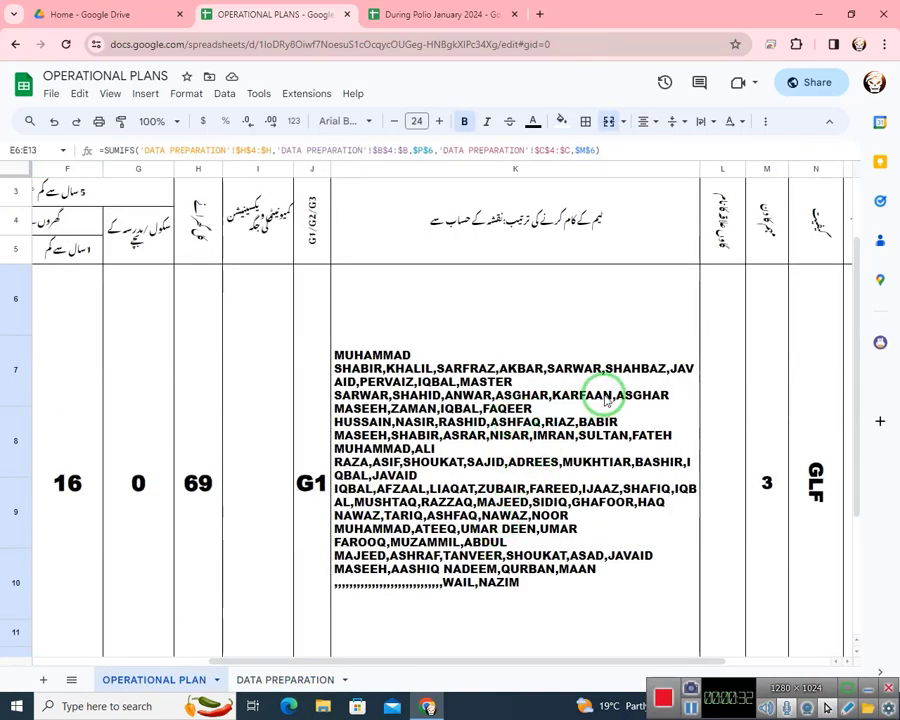
{"action": "scroll", "coordinate": [610, 390], "scroll_direction": "up", "scroll_amount": 1}
{"action": "scroll", "coordinate": [550, 472], "scroll_direction": "down", "scroll_amount": 1}
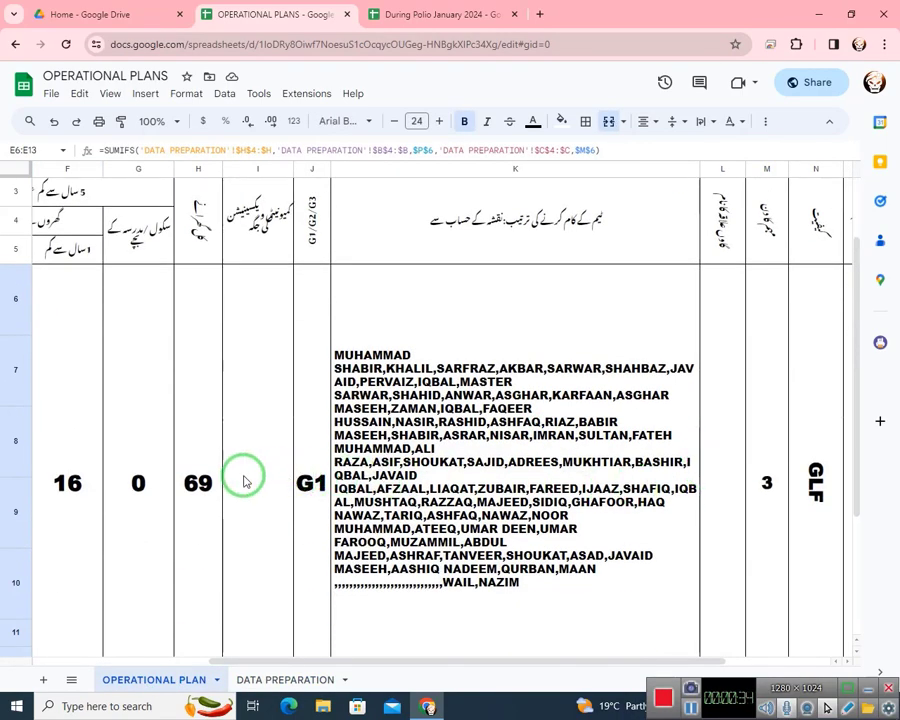
{"action": "left_click", "coordinate": [210, 482]}
{"action": "left_click_drag", "start_coordinate": [496, 661], "coordinate": [298, 665]}
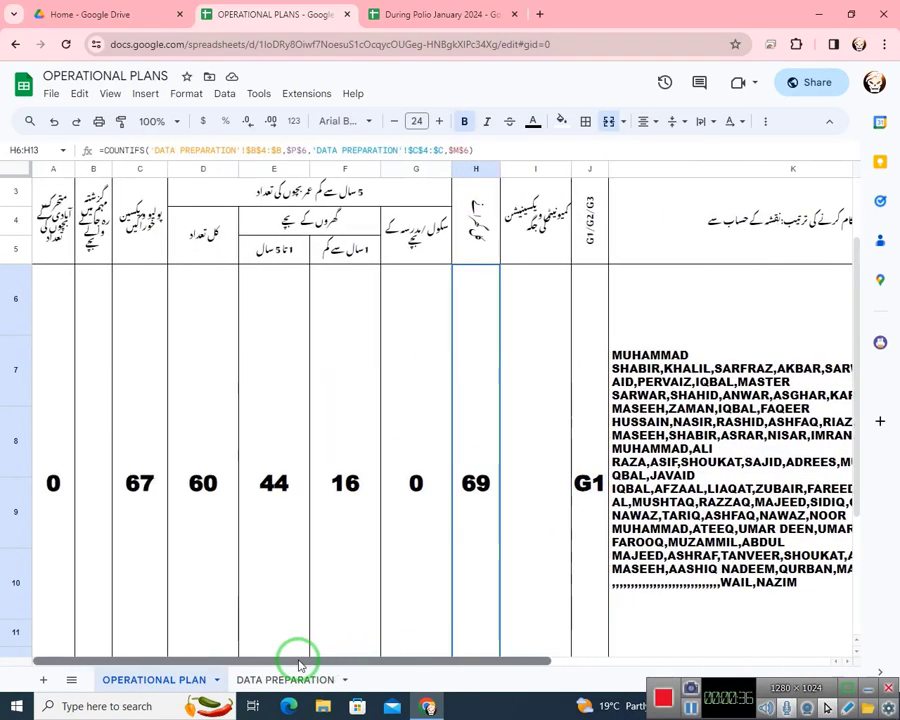
{"action": "left_click", "coordinate": [202, 520]}
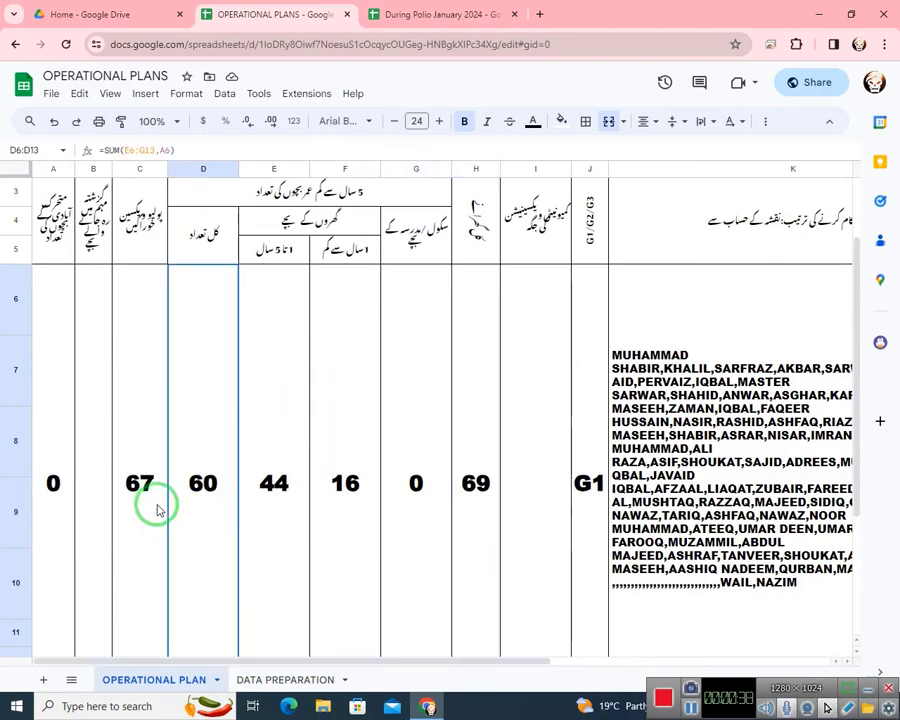
{"action": "left_click", "coordinate": [440, 502]}
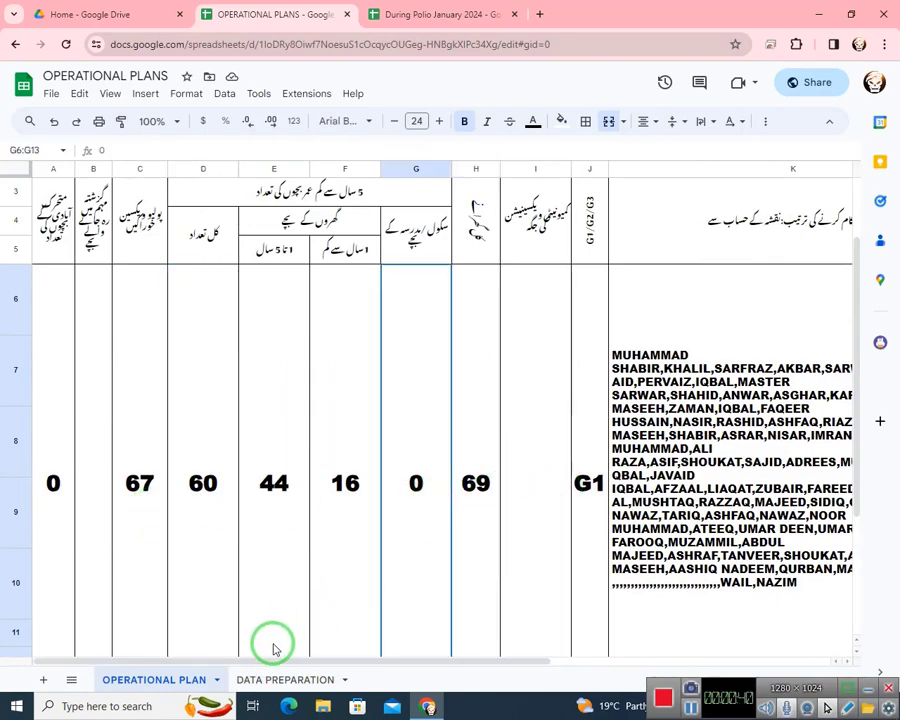
- Examine the house registration records on the DATA PREPARATION sheet, including the campaign day, house number and family head columns
{"action": "left_click", "coordinate": [258, 679]}
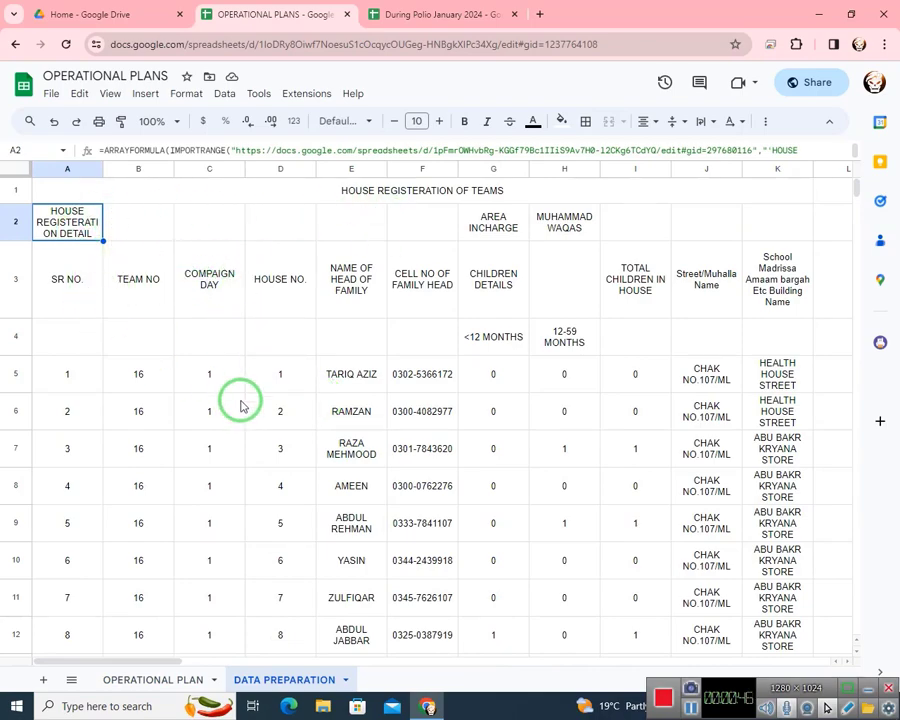
{"action": "scroll", "coordinate": [277, 370], "scroll_direction": "down", "scroll_amount": 10}
{"action": "scroll", "coordinate": [275, 372], "scroll_direction": "down", "scroll_amount": 15}
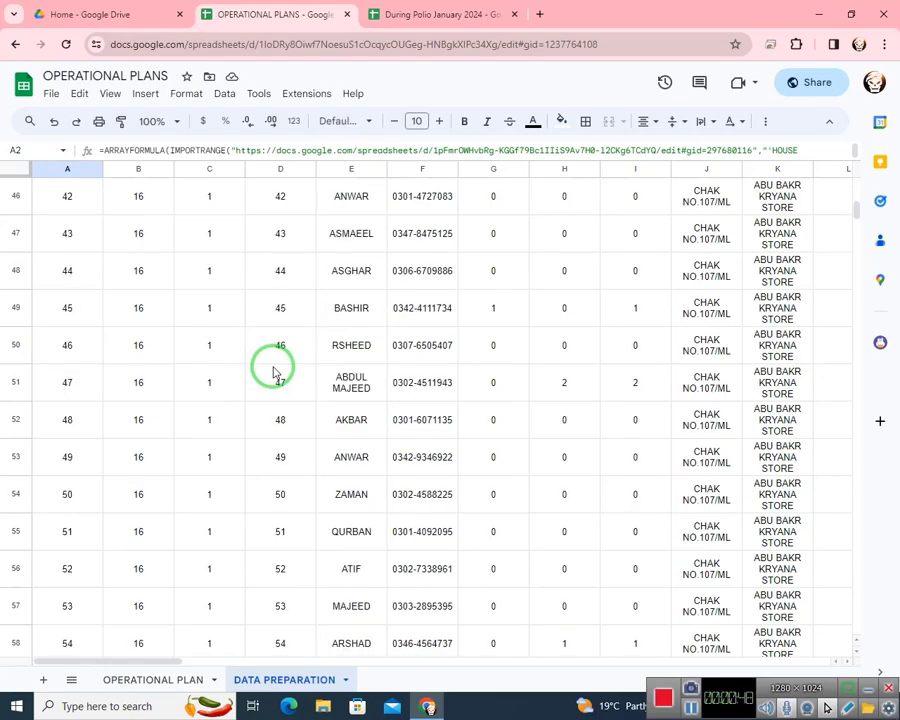
{"action": "scroll", "coordinate": [420, 393], "scroll_direction": "down", "scroll_amount": 13}
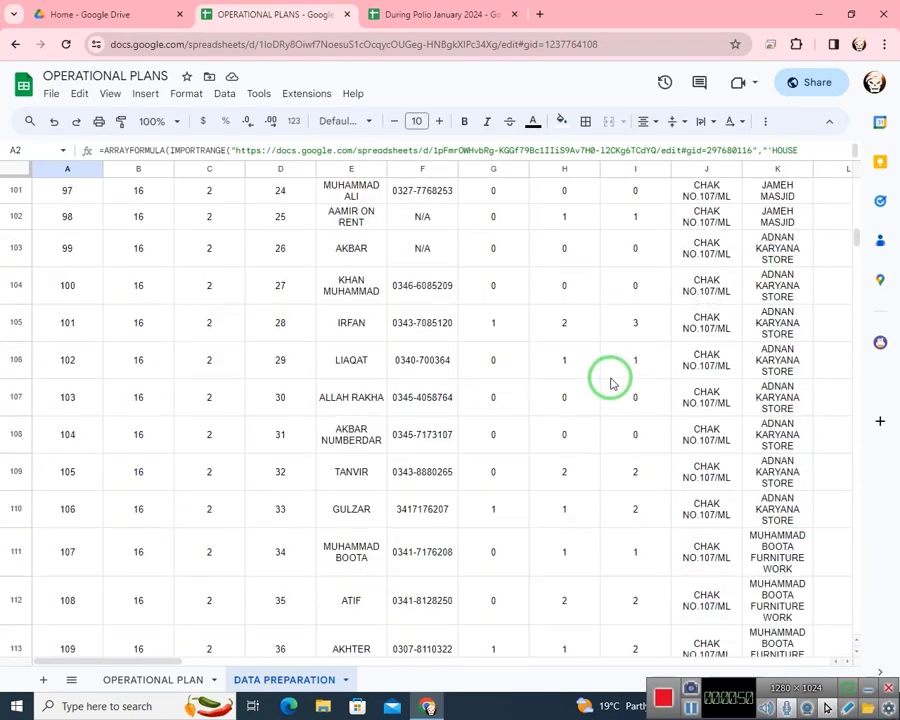
{"action": "left_click_drag", "start_coordinate": [857, 260], "coordinate": [858, 185]}
{"action": "left_click", "coordinate": [291, 295]}
{"action": "key", "text": "Down"}
{"action": "key", "text": "Left"}
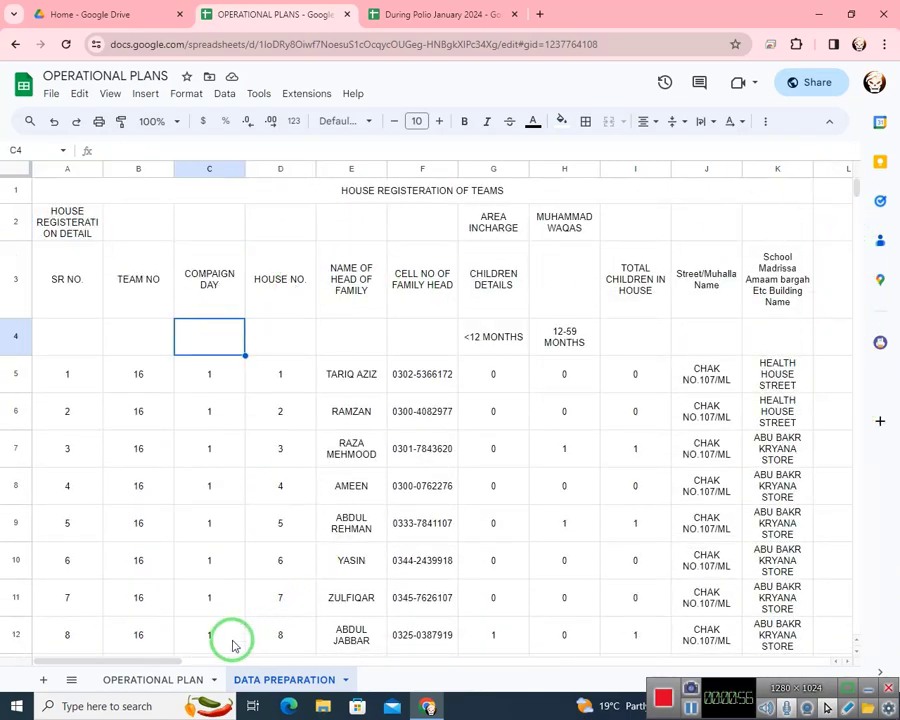
{"action": "left_click", "coordinate": [306, 388]}
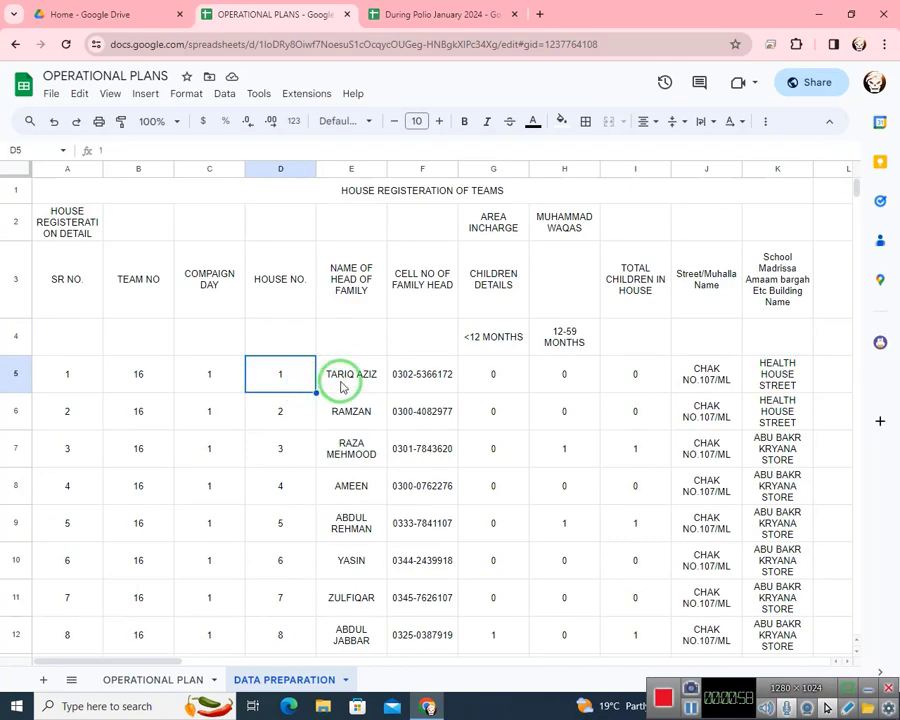
{"action": "left_click", "coordinate": [345, 380]}
- Return to the OPERATIONAL PLAN sheet and inspect the team number and campaign day cells that the formulas refer to
{"action": "left_click", "coordinate": [152, 679]}
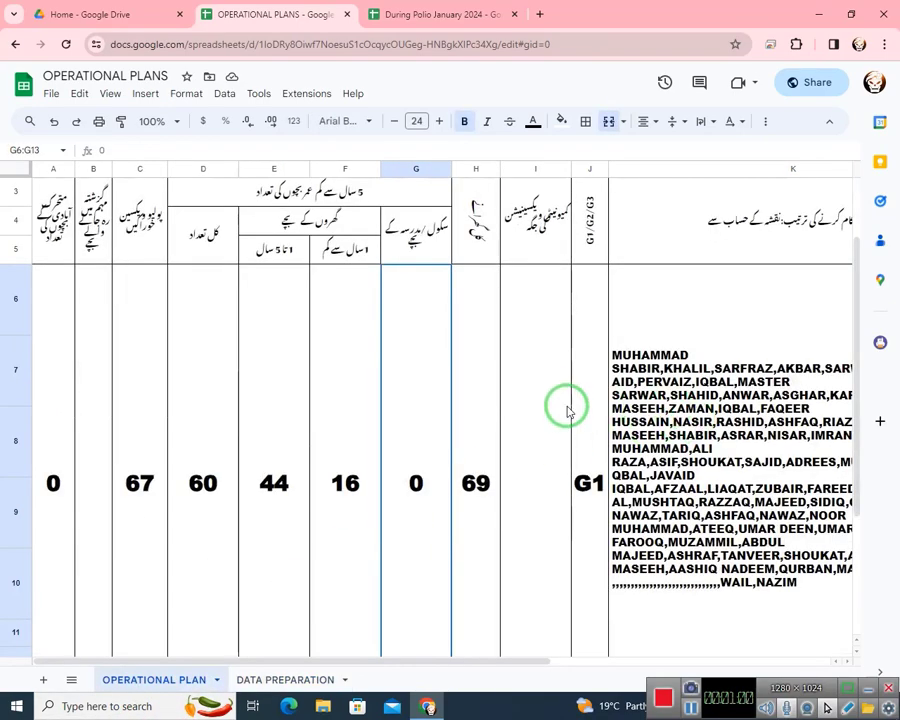
{"action": "left_click", "coordinate": [675, 480]}
{"action": "key", "text": "Right"}
{"action": "key", "text": "Right"}
{"action": "key", "text": "Right"}
{"action": "key", "text": "Right"}
{"action": "key", "text": "Right"}
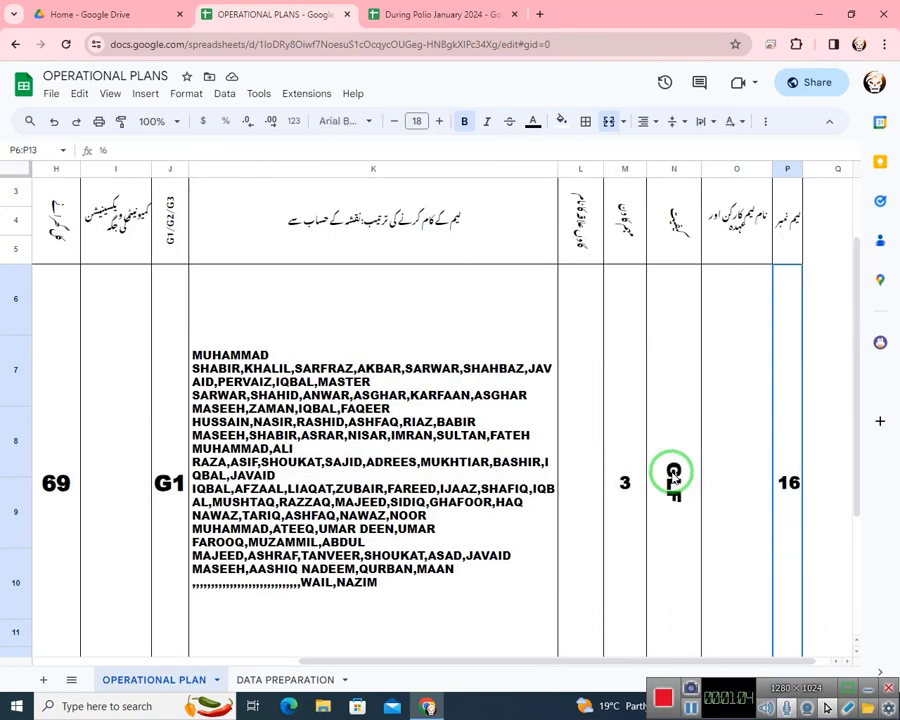
{"action": "left_click", "coordinate": [624, 458]}
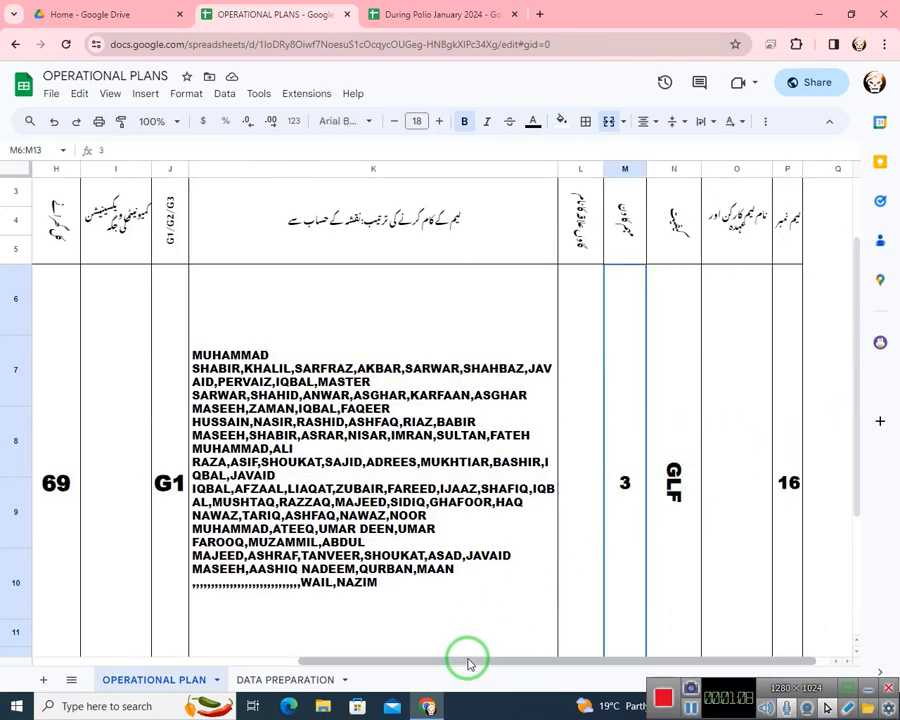
- Inspect the formulas behind the plan's work order text, house count, under-one-year and one-to-five-year children counts
{"action": "left_click_drag", "start_coordinate": [468, 662], "coordinate": [394, 660]}
{"action": "left_click", "coordinate": [474, 526]}
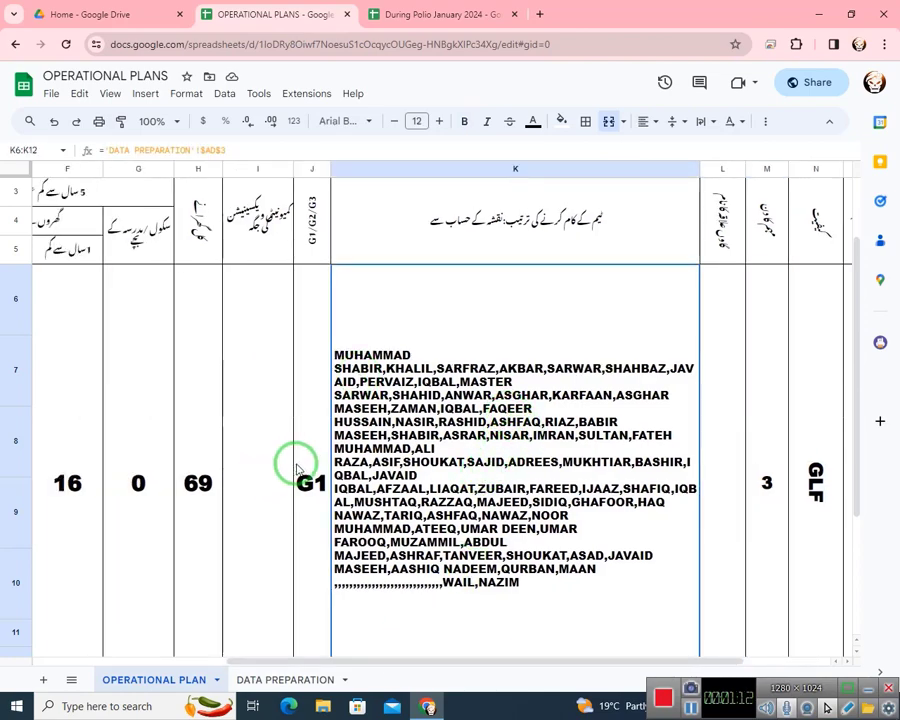
{"action": "left_click", "coordinate": [200, 483]}
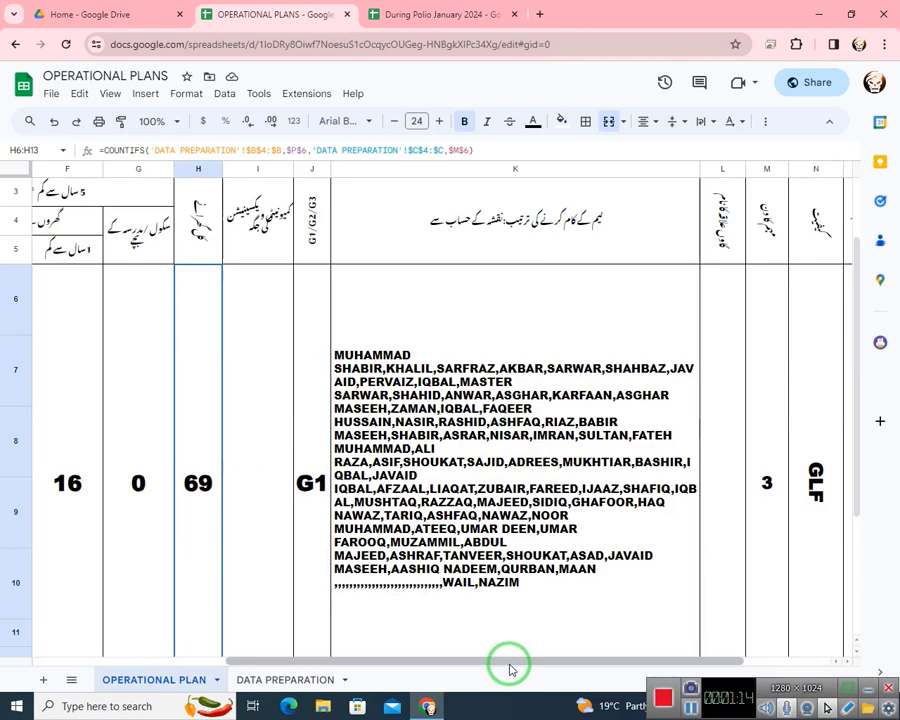
{"action": "left_click_drag", "start_coordinate": [510, 663], "coordinate": [408, 664]}
{"action": "left_click", "coordinate": [200, 482]}
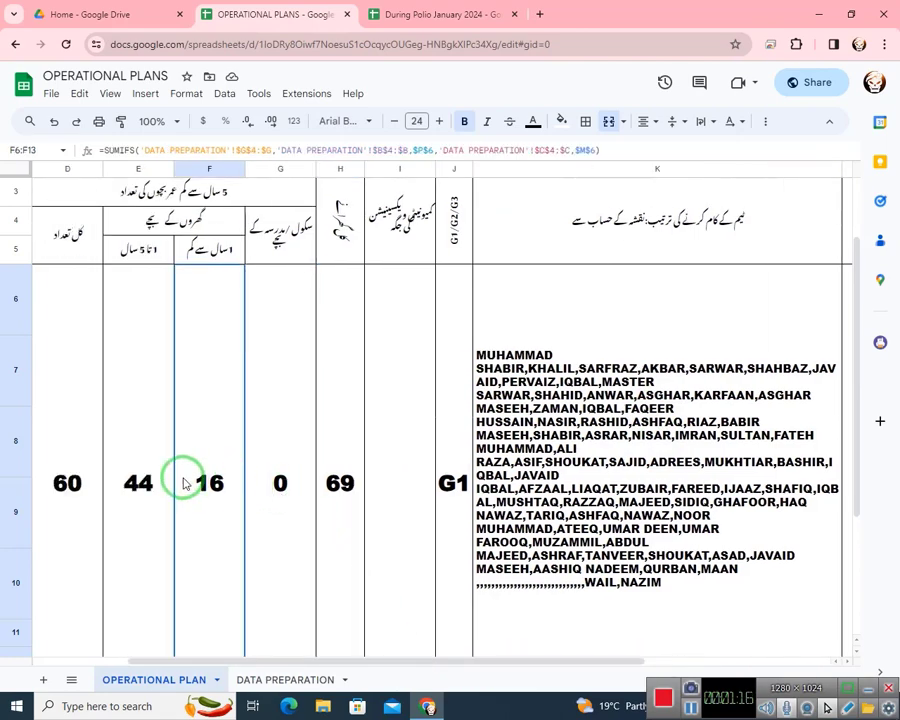
{"action": "left_click", "coordinate": [140, 482]}
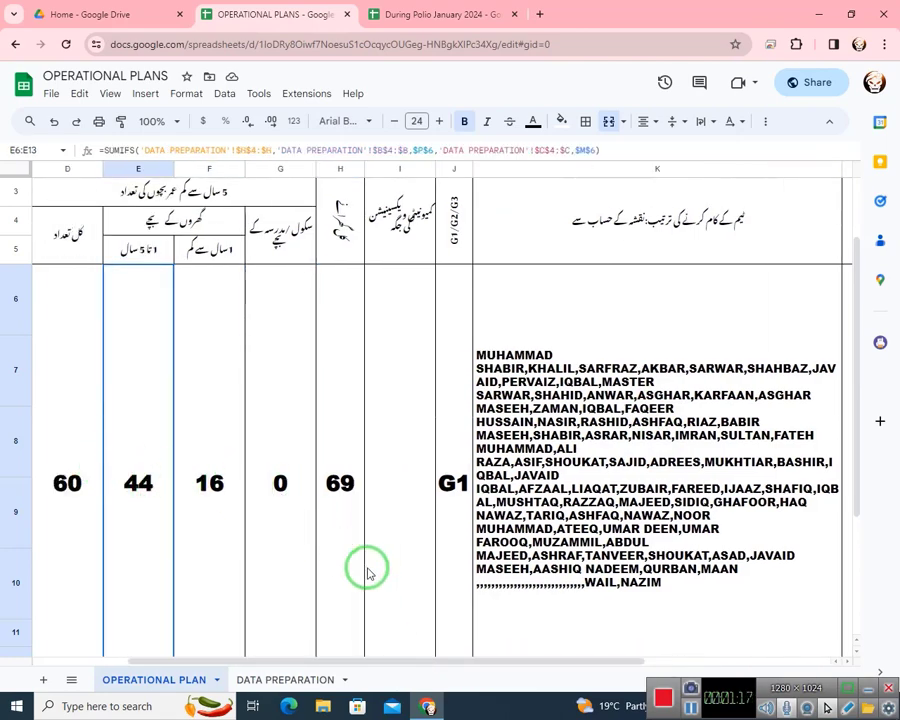
- Start a FILTER formula in cell AD5 of the DATA PREPARATION sheet, below the WORKDAY names text
{"action": "left_click", "coordinate": [295, 676]}
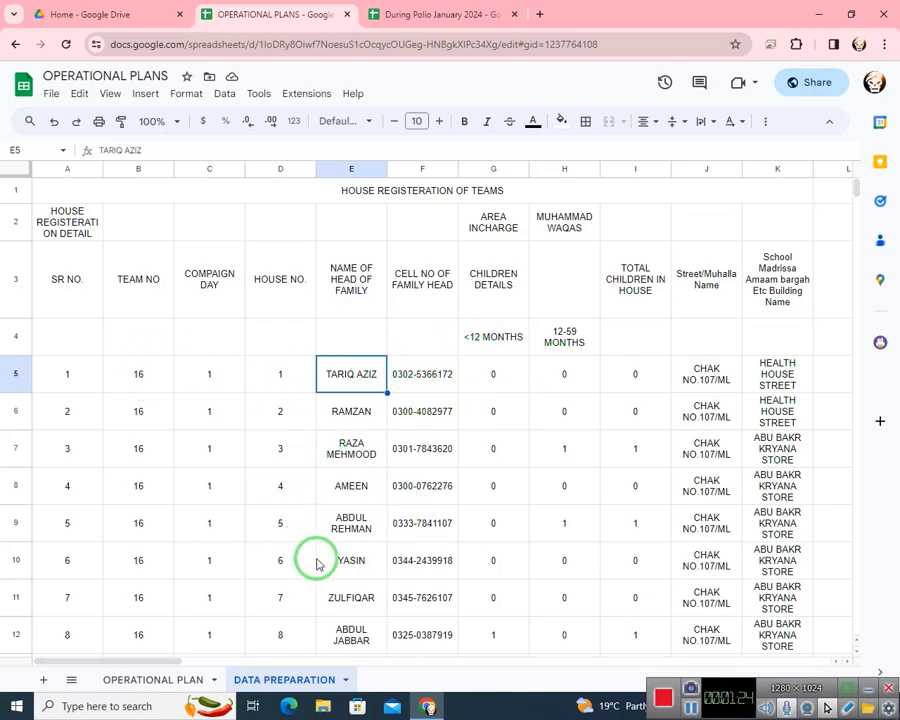
{"action": "left_click_drag", "start_coordinate": [169, 664], "coordinate": [476, 618]}
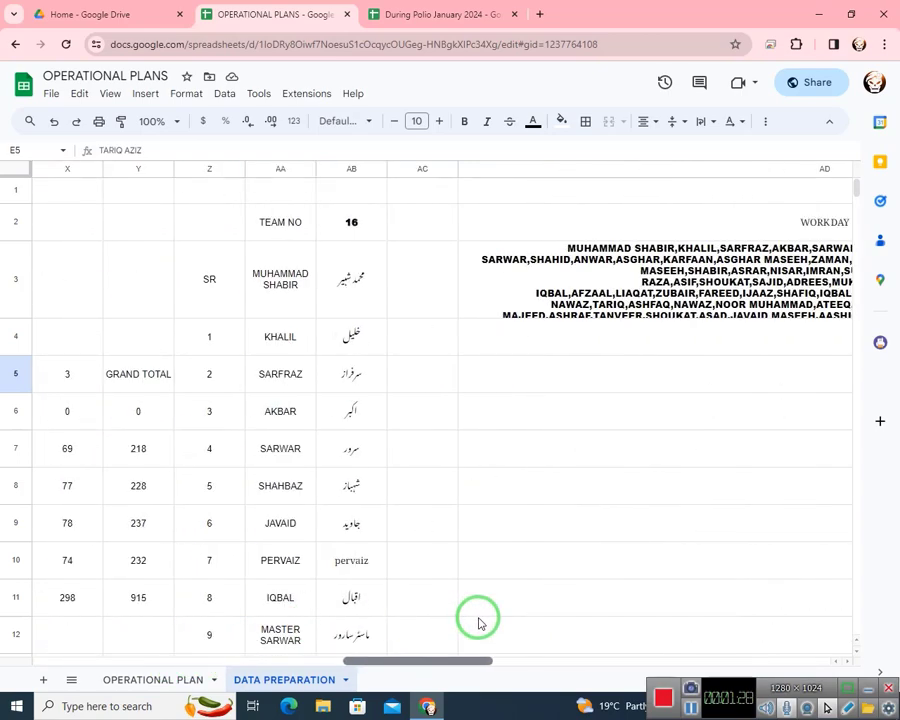
{"action": "left_click", "coordinate": [605, 408]}
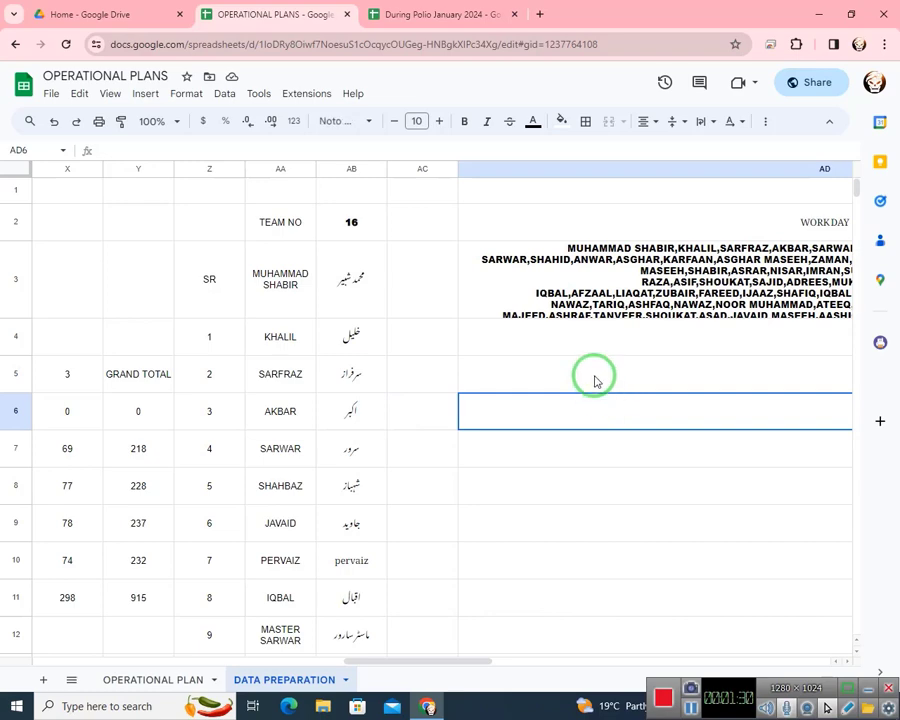
{"action": "left_click", "coordinate": [593, 377]}
{"action": "type", "text": "="}
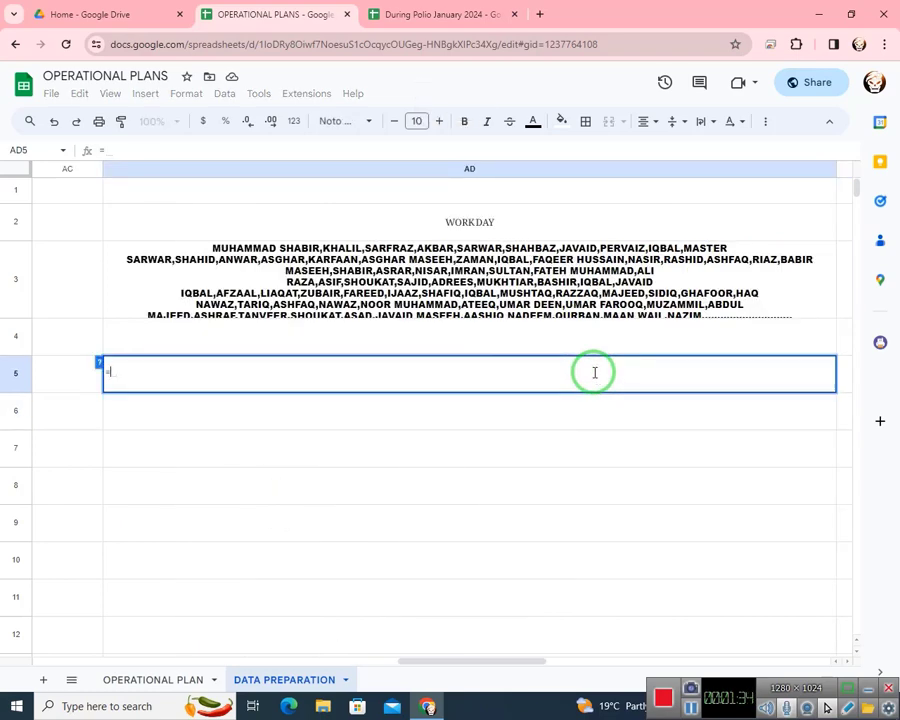
{"action": "type", "text": "FILTER"}
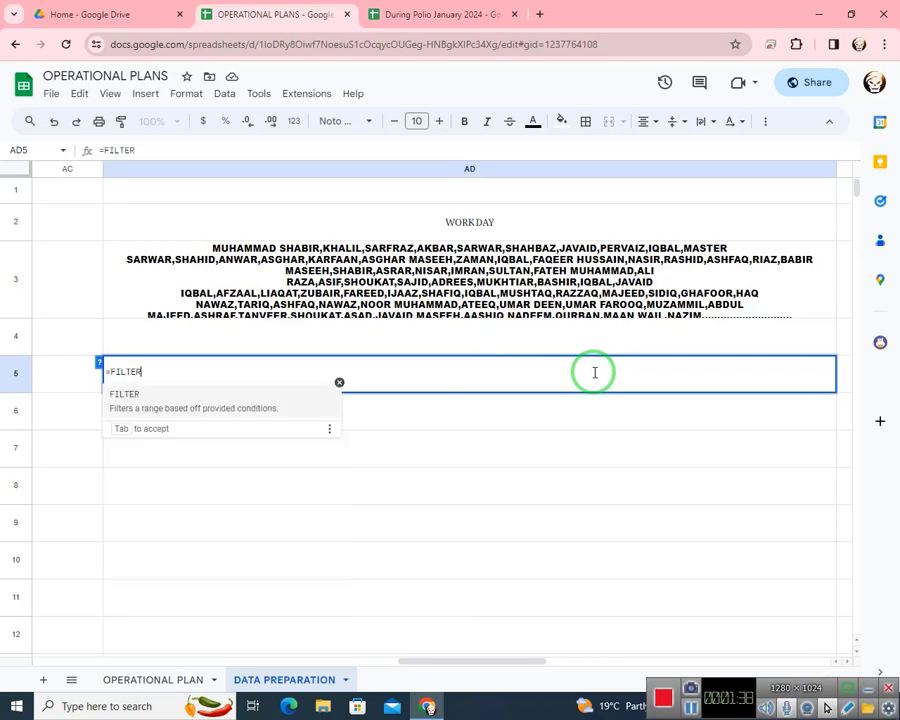
{"action": "type", "text": "("}
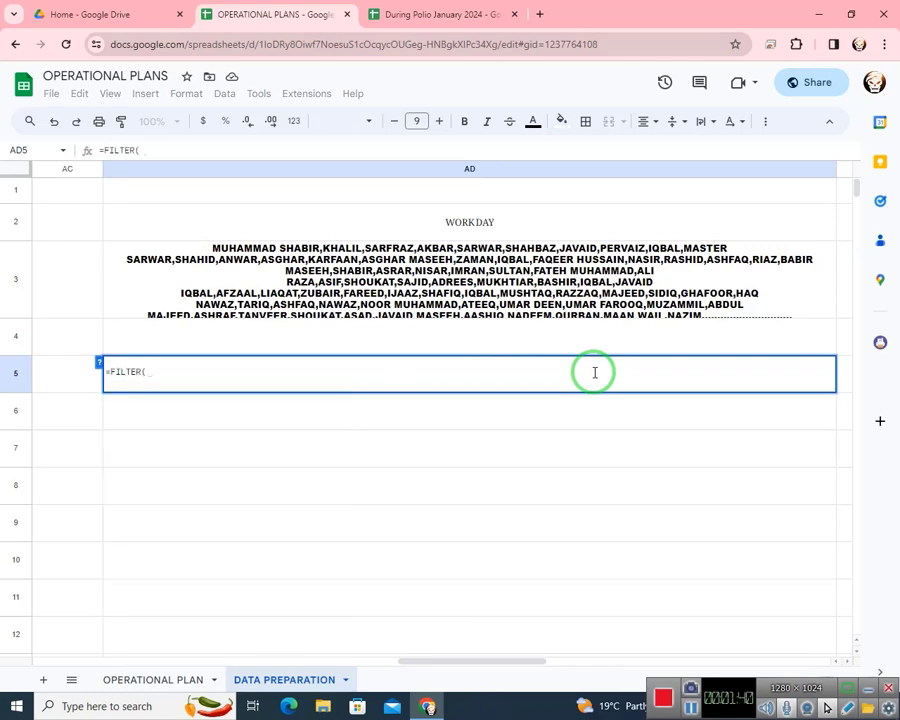
- Enter the family head name column as the FILTER formula's source range, using the absolute reference $E$4:$E
{"action": "left_click_drag", "start_coordinate": [460, 662], "coordinate": [89, 640]}
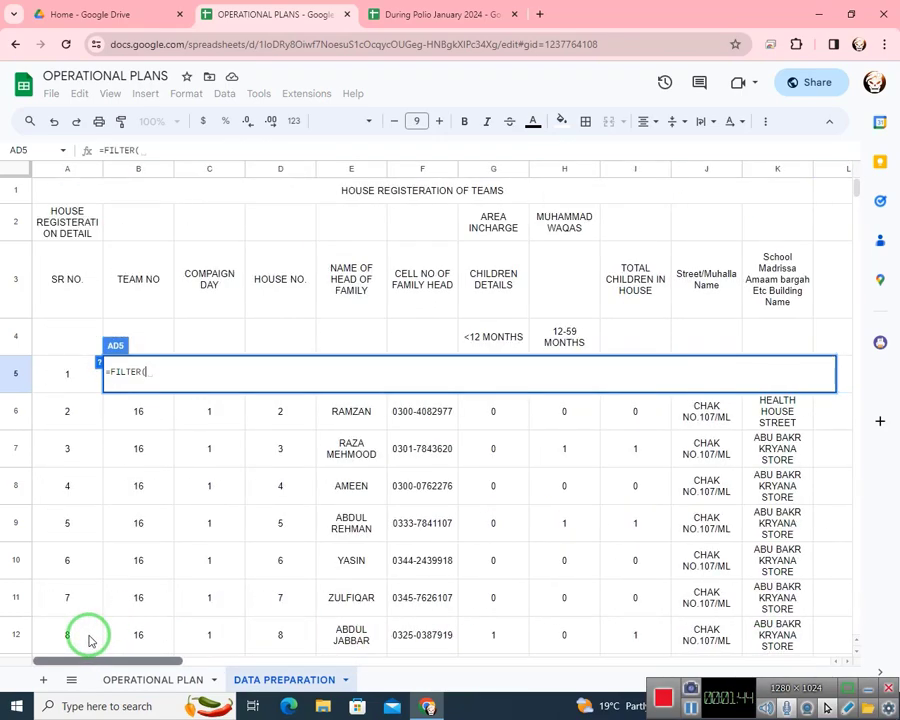
{"action": "left_click", "coordinate": [349, 406]}
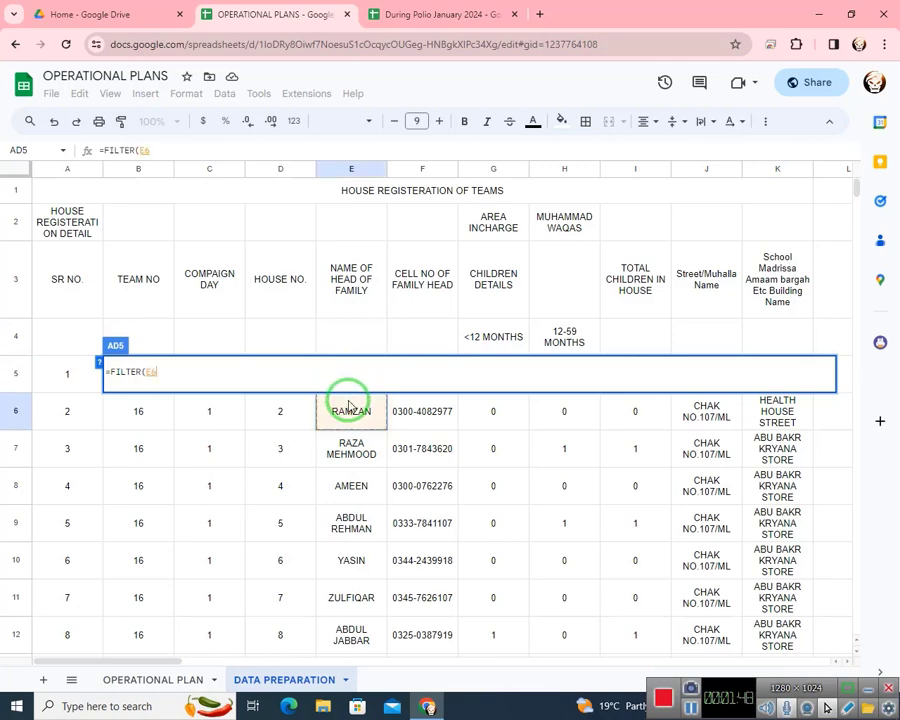
{"action": "key", "text": "Up"}
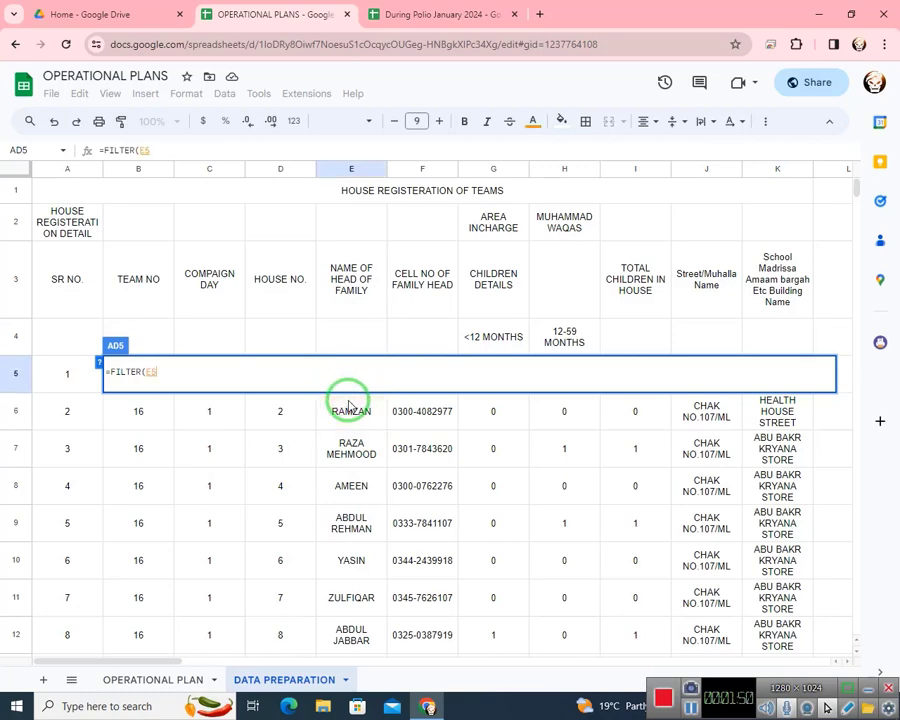
{"action": "key", "text": "Up"}
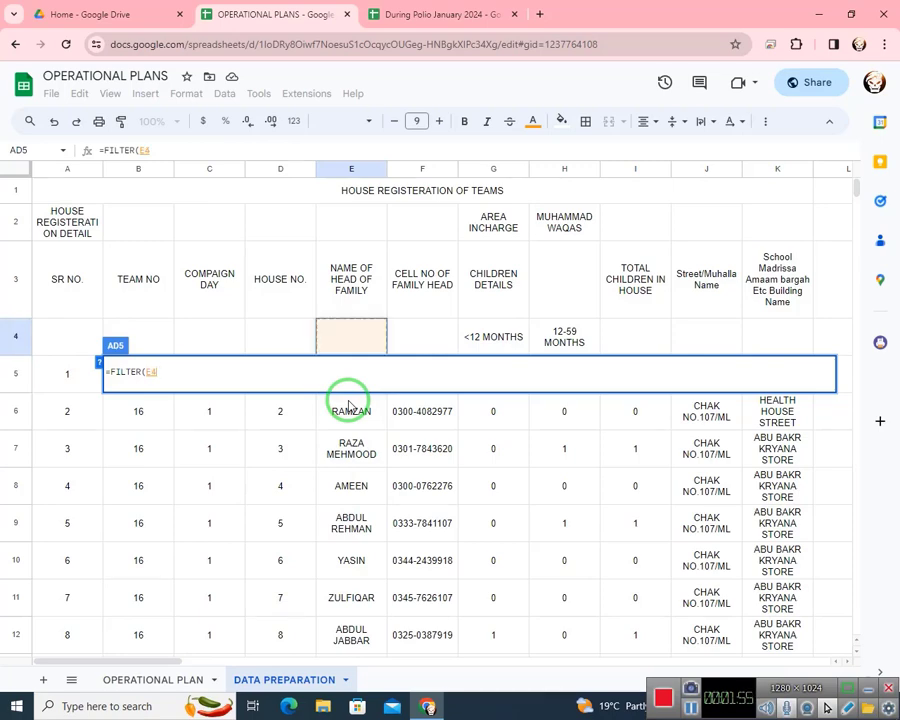
{"action": "type", "text": ":"}
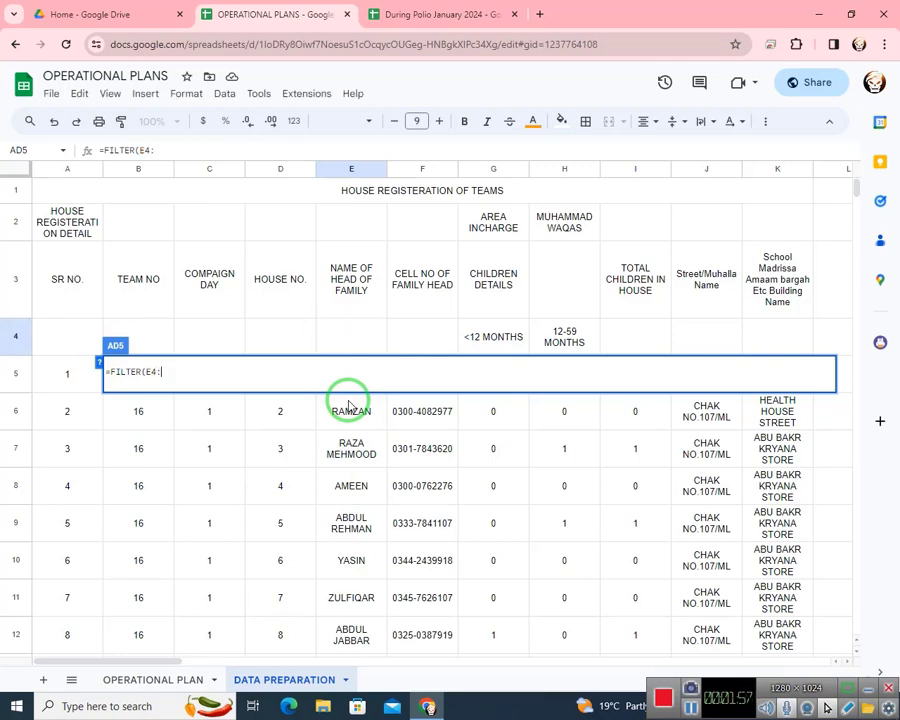
{"action": "type", "text": "$E$"}
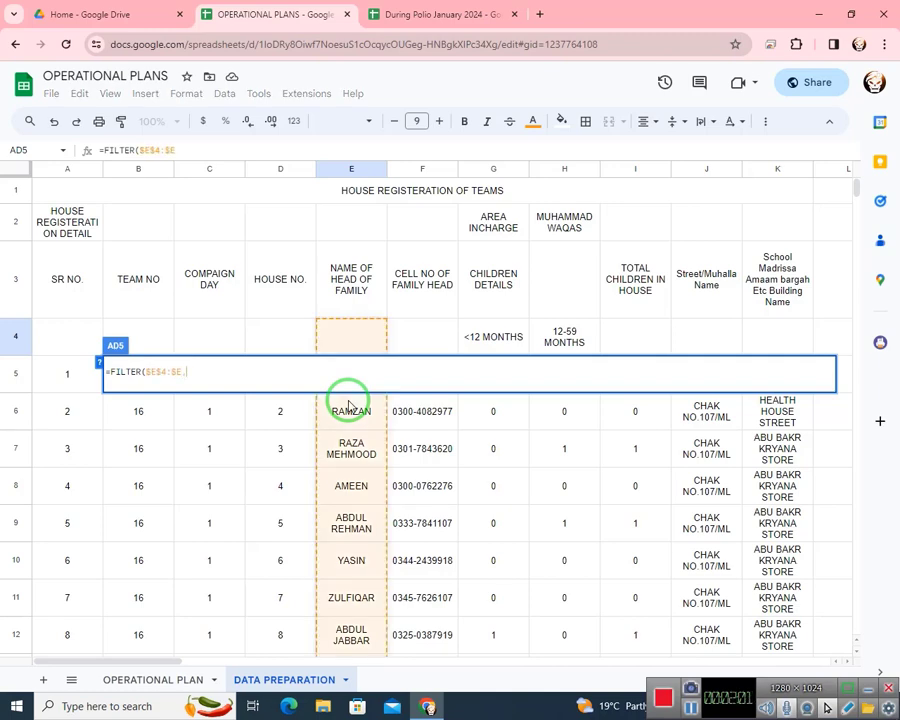
- Add the team number condition $B$4:$B=$AB$2 to the FILTER formula in cell AD5
{"action": "type", "text": ","}
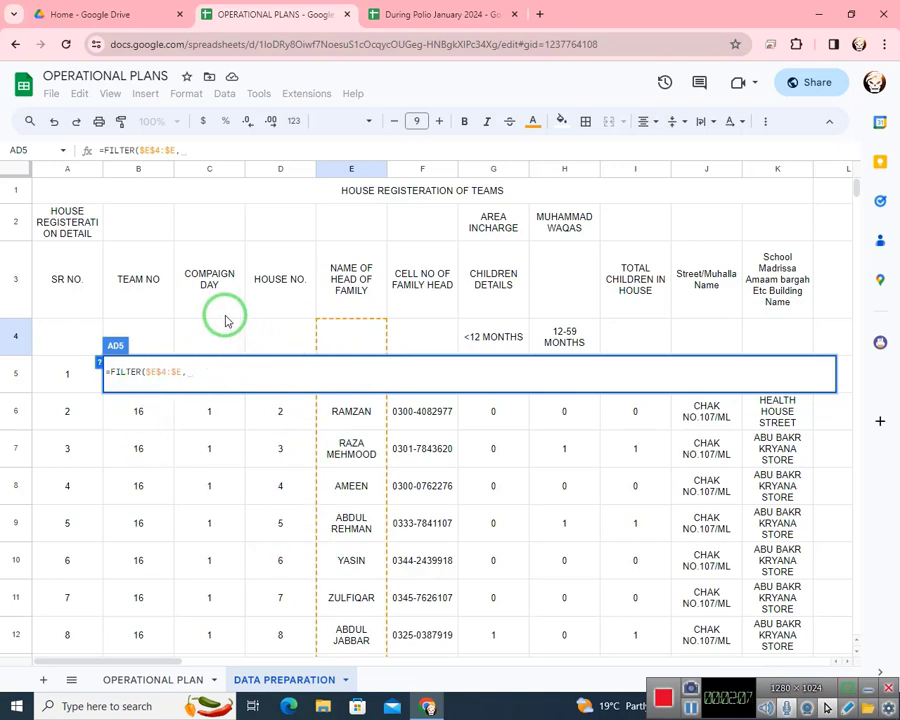
{"action": "left_click", "coordinate": [150, 338]}
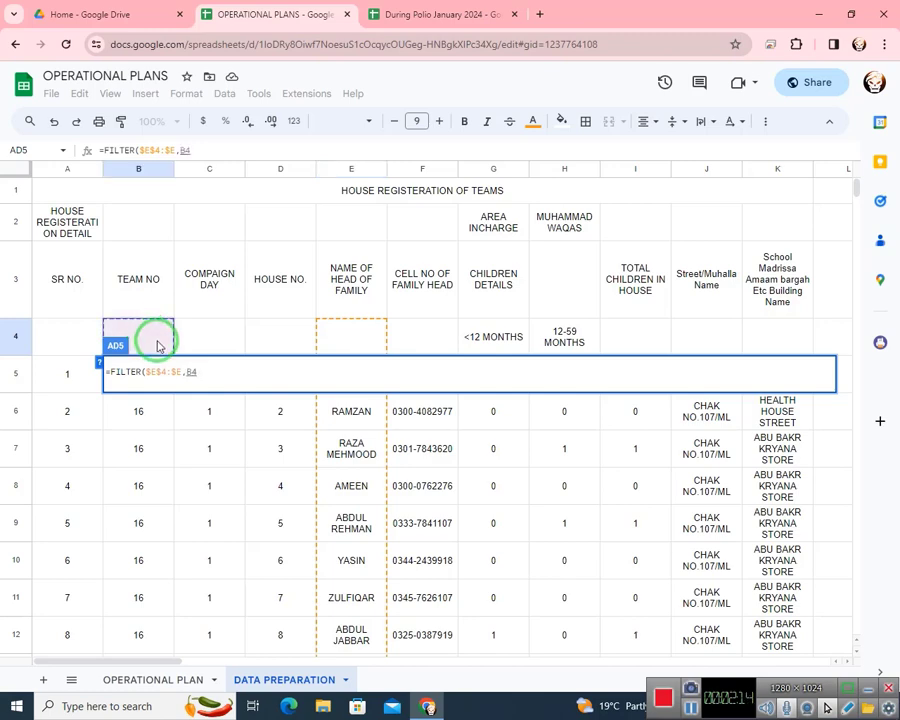
{"action": "type", "text": ":$B"}
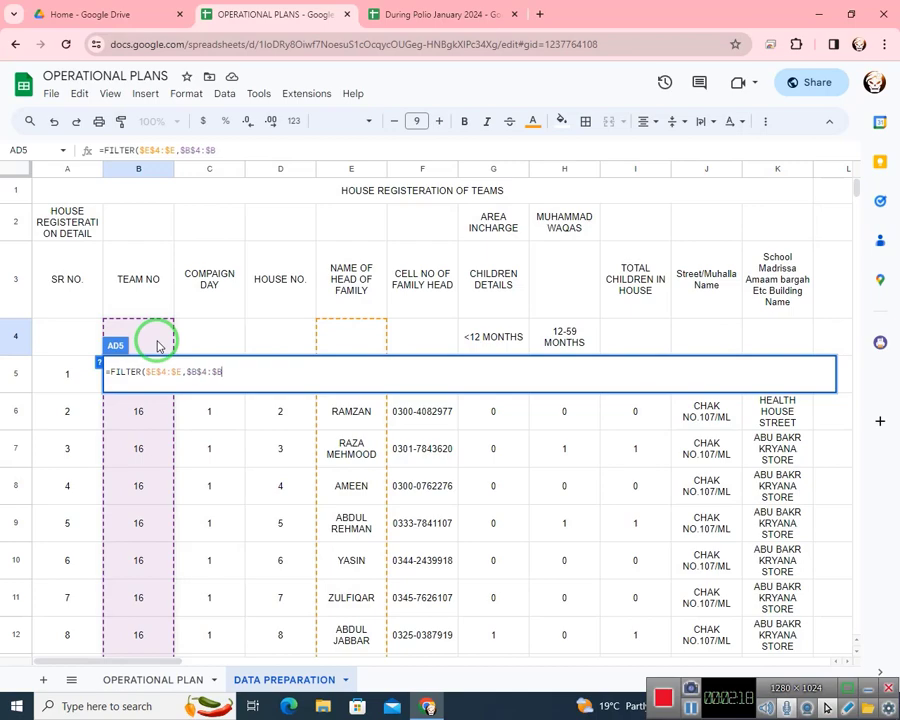
{"action": "type", "text": "="}
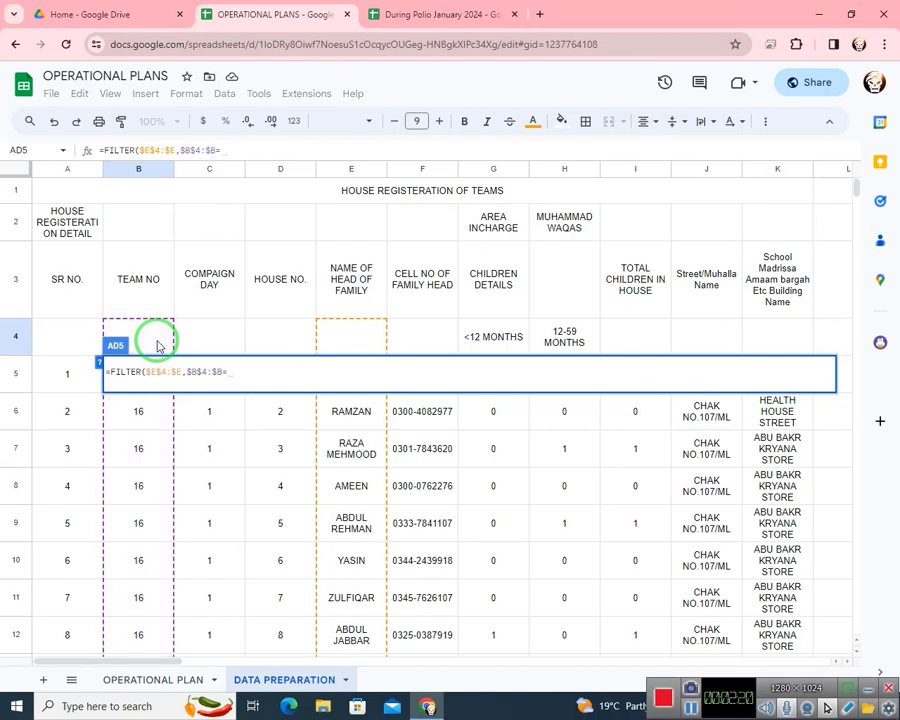
{"action": "left_click_drag", "start_coordinate": [125, 660], "coordinate": [422, 640]}
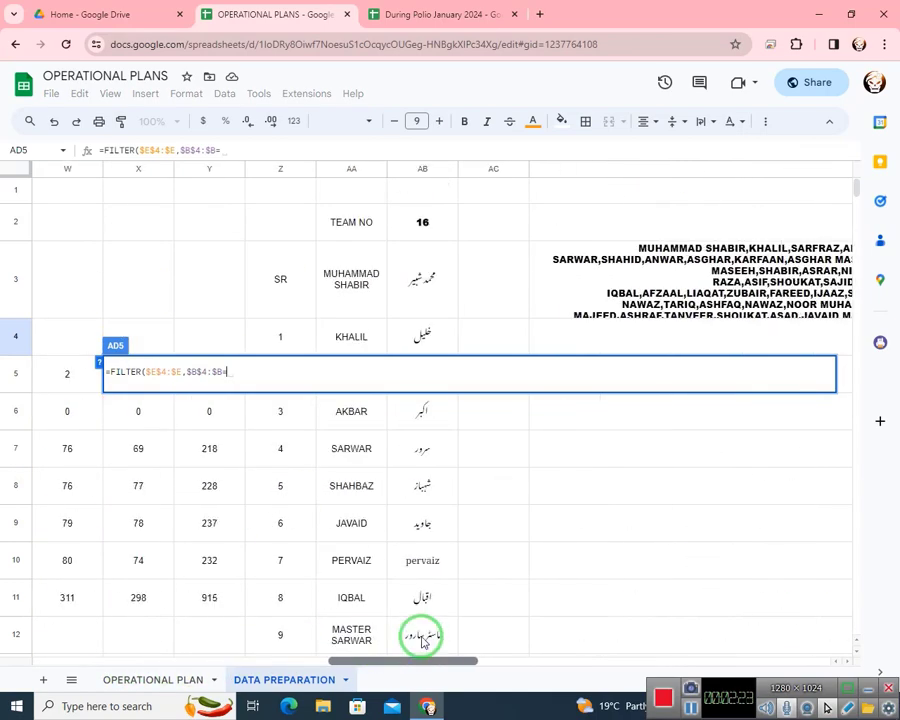
{"action": "left_click", "coordinate": [428, 218]}
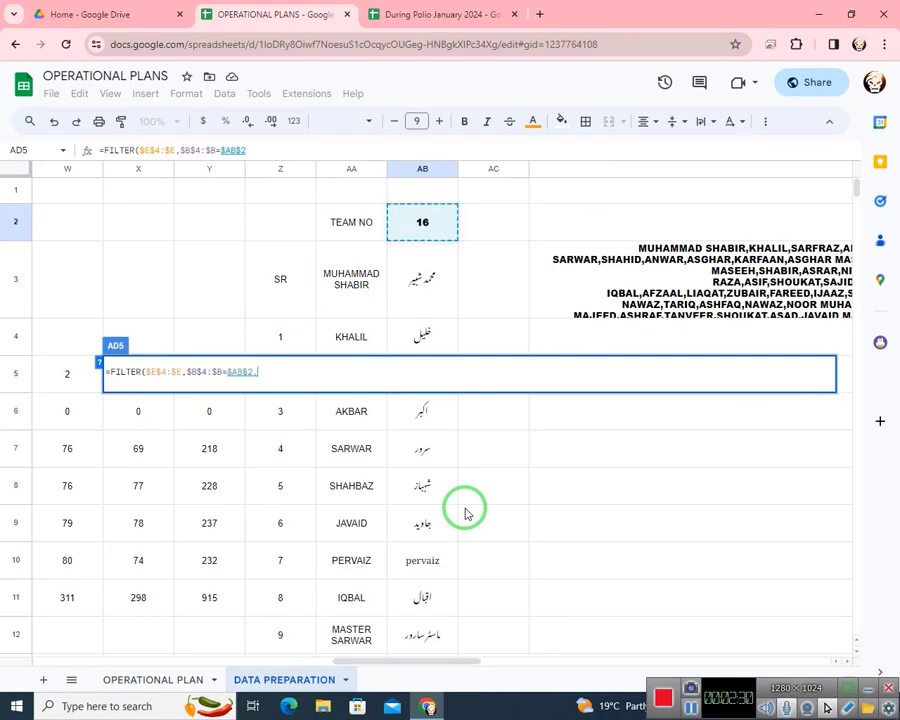
{"action": "type", "text": ","}
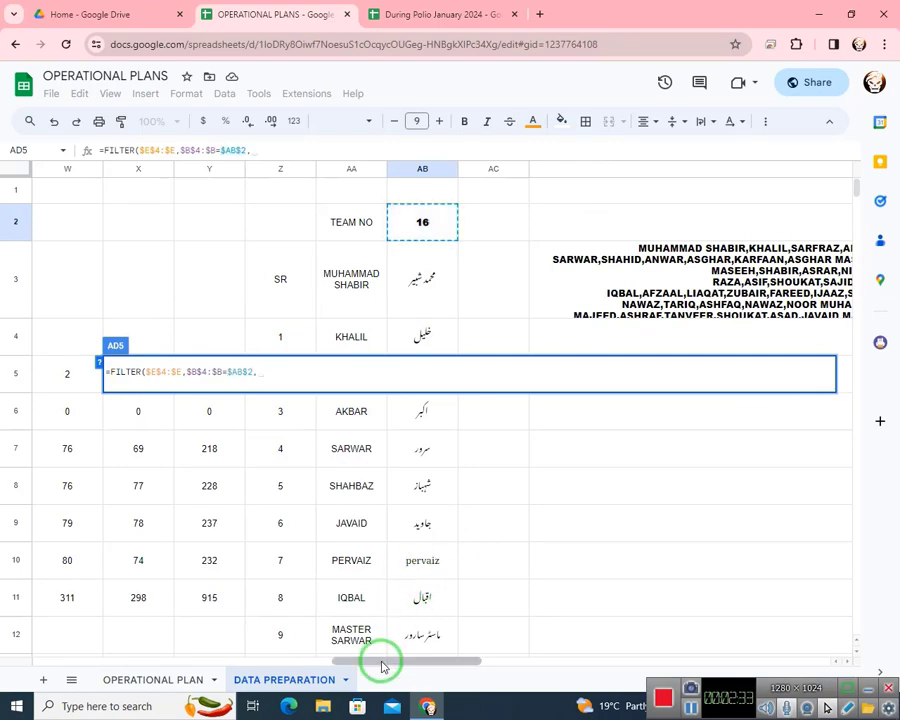
- Add the campaign day condition $C$4:$C=$AE$2 to the FILTER formula and commit it in cell AD5
{"action": "left_click_drag", "start_coordinate": [394, 655], "coordinate": [6, 645]}
{"action": "left_click", "coordinate": [203, 337]}
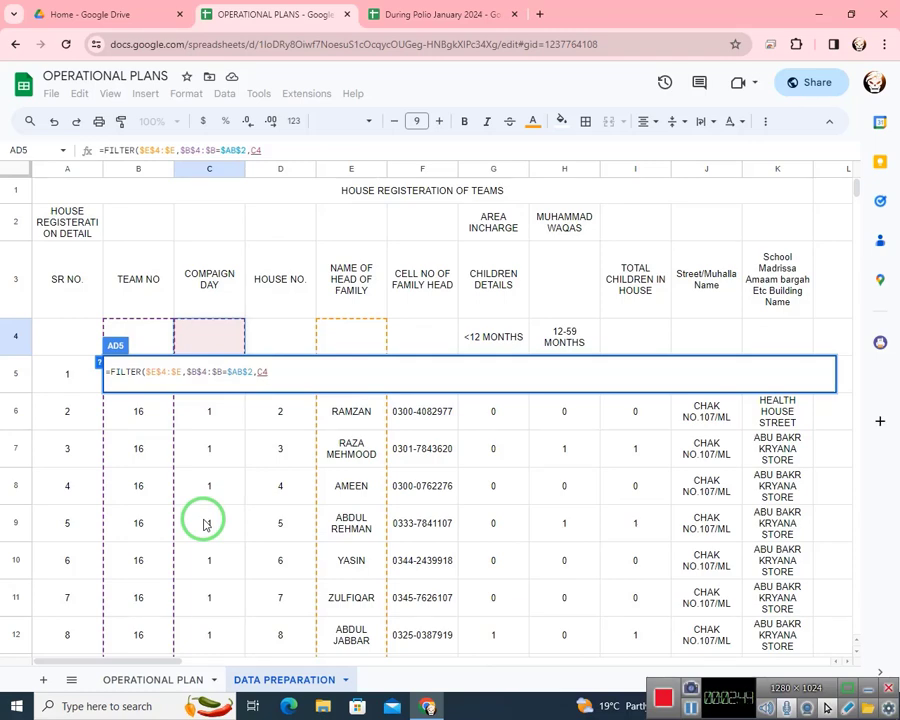
{"action": "type", "text": ":$"}
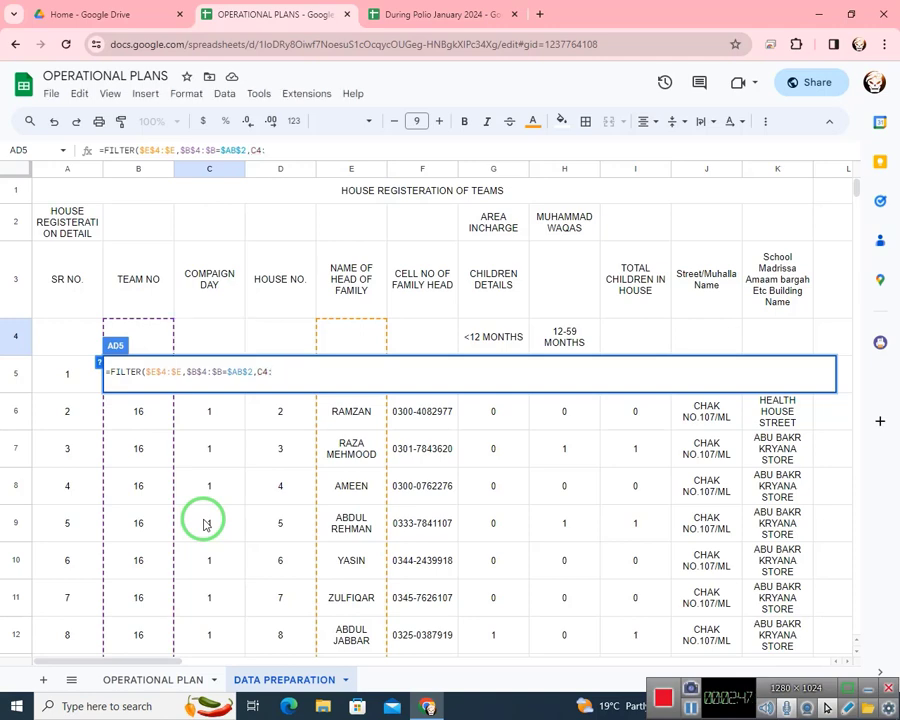
{"action": "type", "text": "C$"}
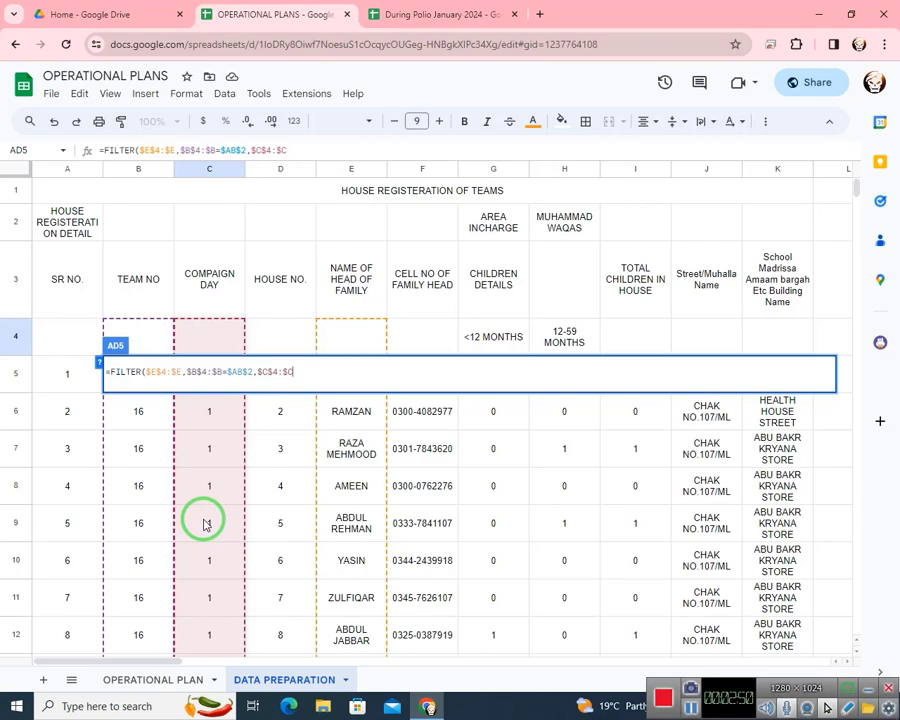
{"action": "type", "text": "="}
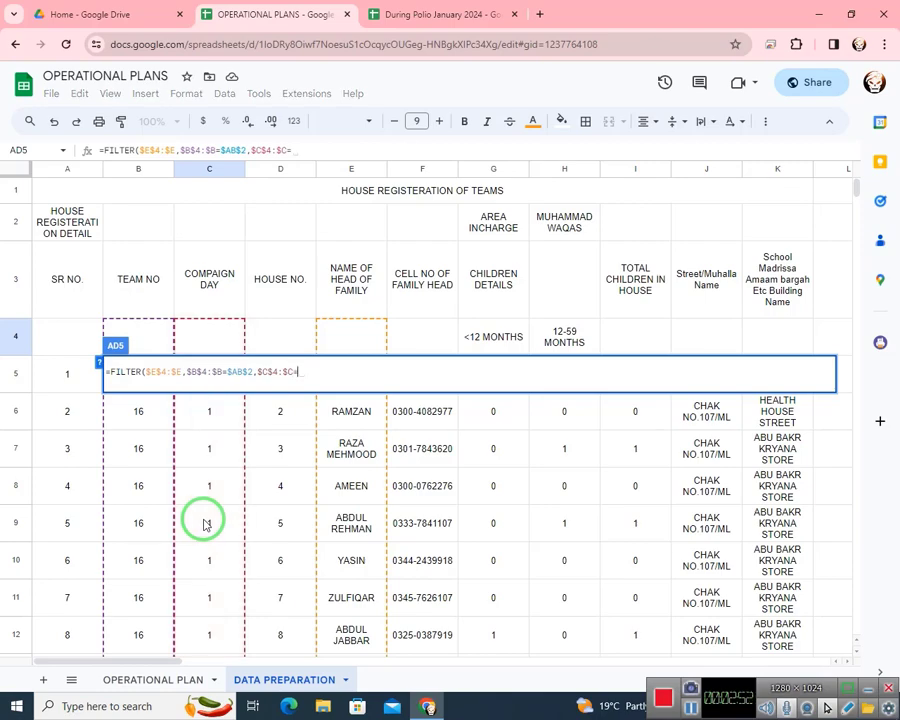
{"action": "left_click_drag", "start_coordinate": [213, 655], "coordinate": [574, 636]}
{"action": "left_click", "coordinate": [797, 221]}
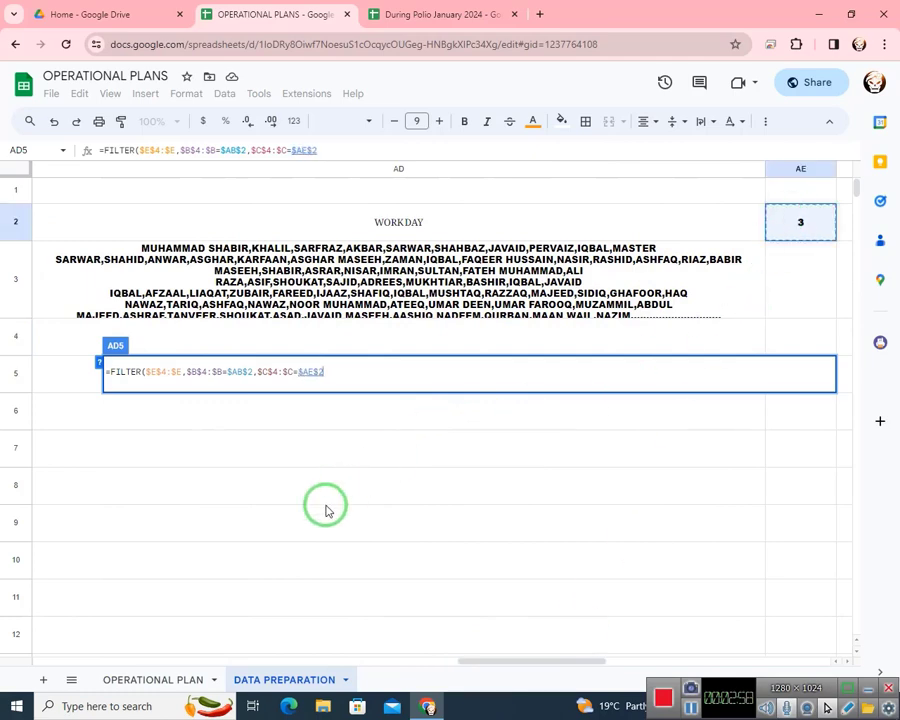
{"action": "key", "text": "Return"}
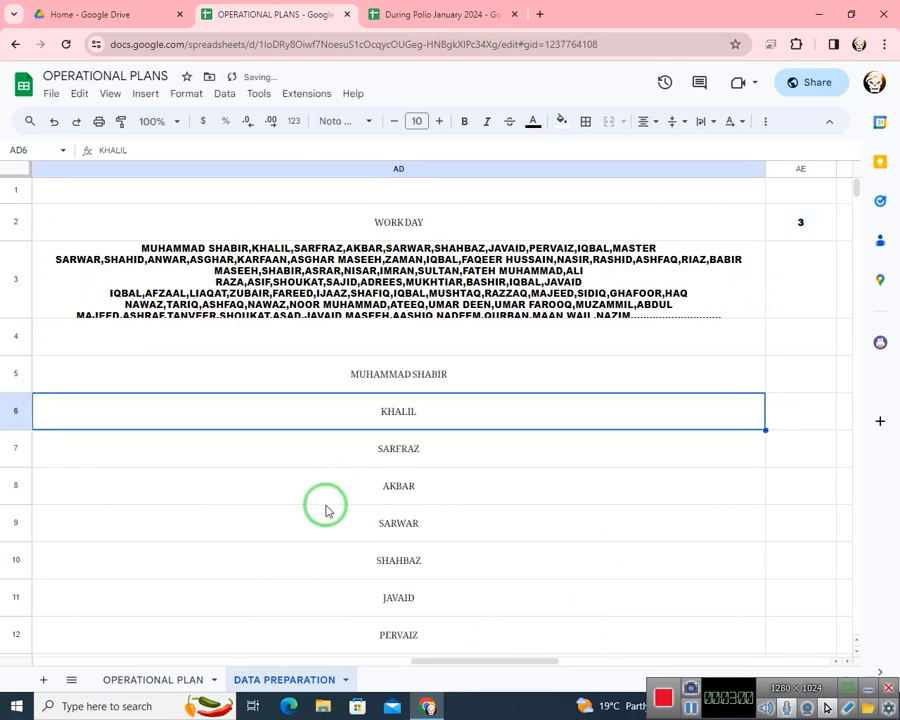
- Review the FILTER formula in AD5 and its name list against the existing family head names in column AA
{"action": "key", "text": "Left"}
{"action": "key", "text": "Right"}
{"action": "key", "text": "Right"}
{"action": "key", "text": "Up"}
{"action": "key", "text": "Left"}
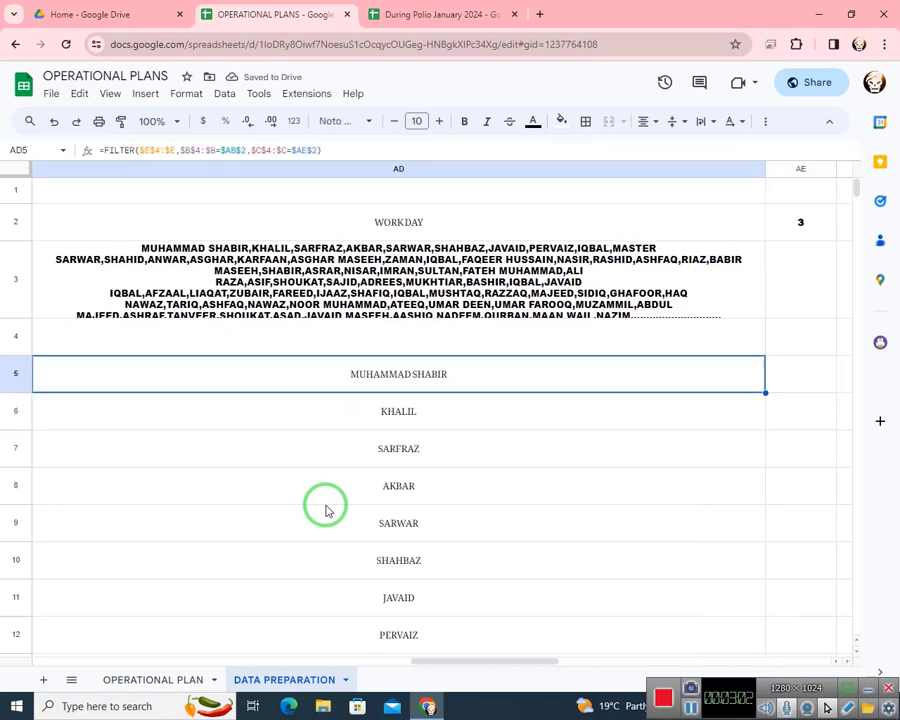
{"action": "key", "text": "Left"}
{"action": "key", "text": "Left"}
{"action": "key", "text": "Right"}
{"action": "key", "text": "Right"}
{"action": "key", "text": "Down"}
{"action": "key", "text": "Down"}
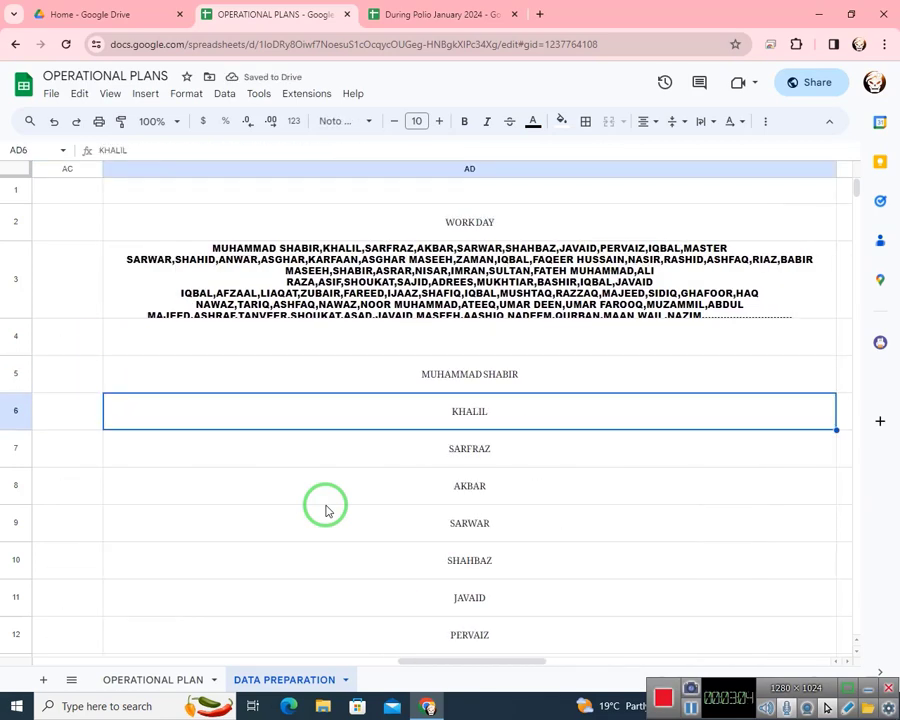
{"action": "key", "text": "Down"}
{"action": "key", "text": "Down"}
{"action": "key", "text": "Down"}
{"action": "key", "text": "Down"}
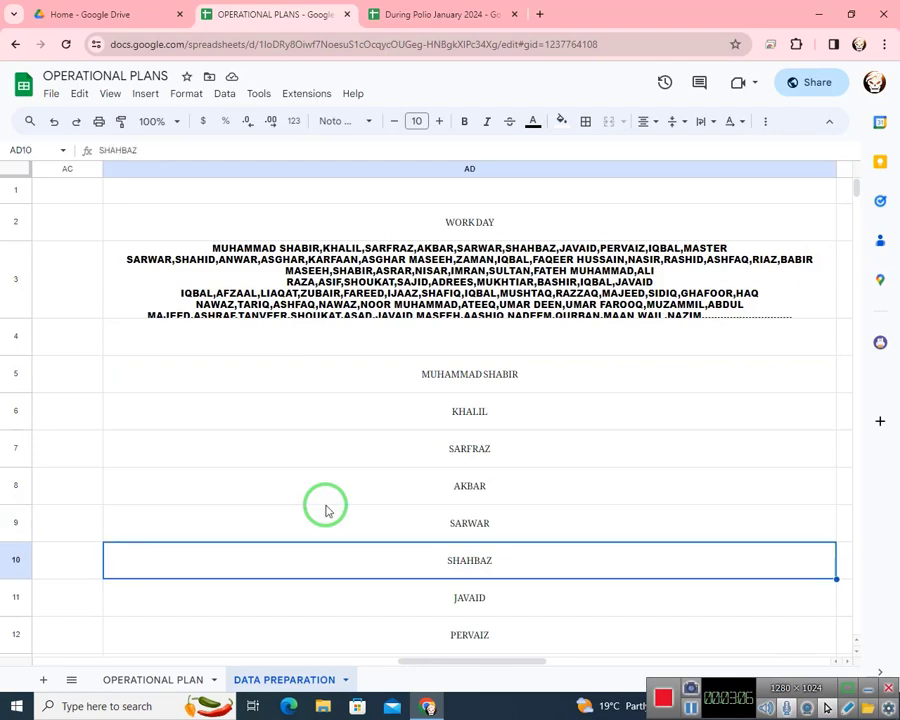
{"action": "key", "text": "Left"}
{"action": "key", "text": "Left"}
{"action": "key", "text": "Left"}
{"action": "key", "text": "Left"}
{"action": "key", "text": "Left"}
{"action": "key", "text": "Left"}
{"action": "key", "text": "Right"}
{"action": "key", "text": "Right"}
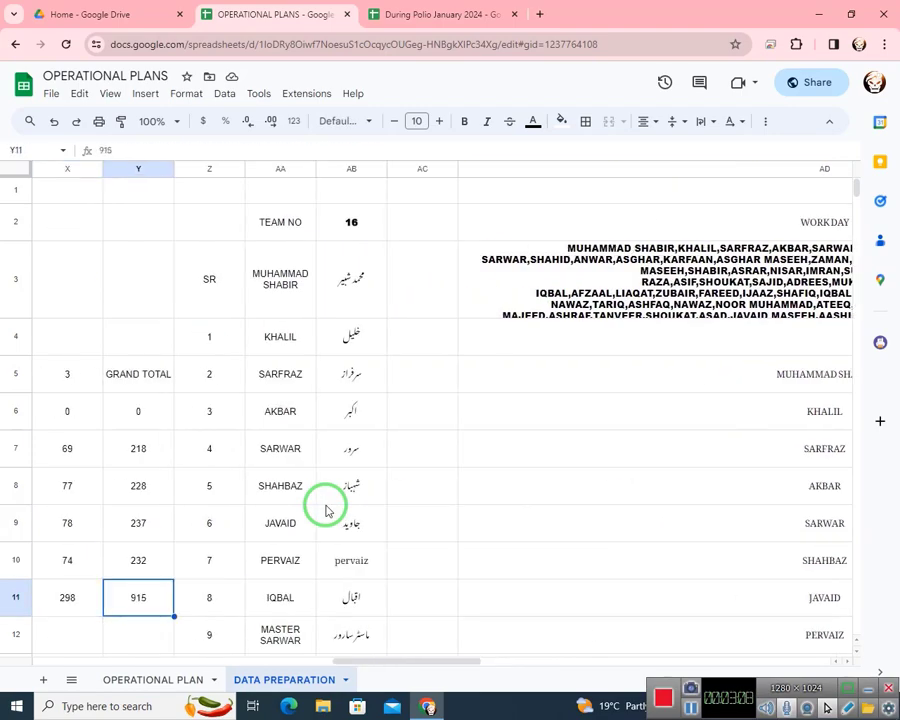
- Delete the trial FILTER formula from cell AD5
{"action": "key", "text": "Up"}
{"action": "key", "text": "Up"}
{"action": "key", "text": "Up"}
{"action": "key", "text": "Right"}
{"action": "key", "text": "Right"}
{"action": "key", "text": "Right"}
{"action": "key", "text": "Right"}
{"action": "key", "text": "Up"}
{"action": "key", "text": "Up"}
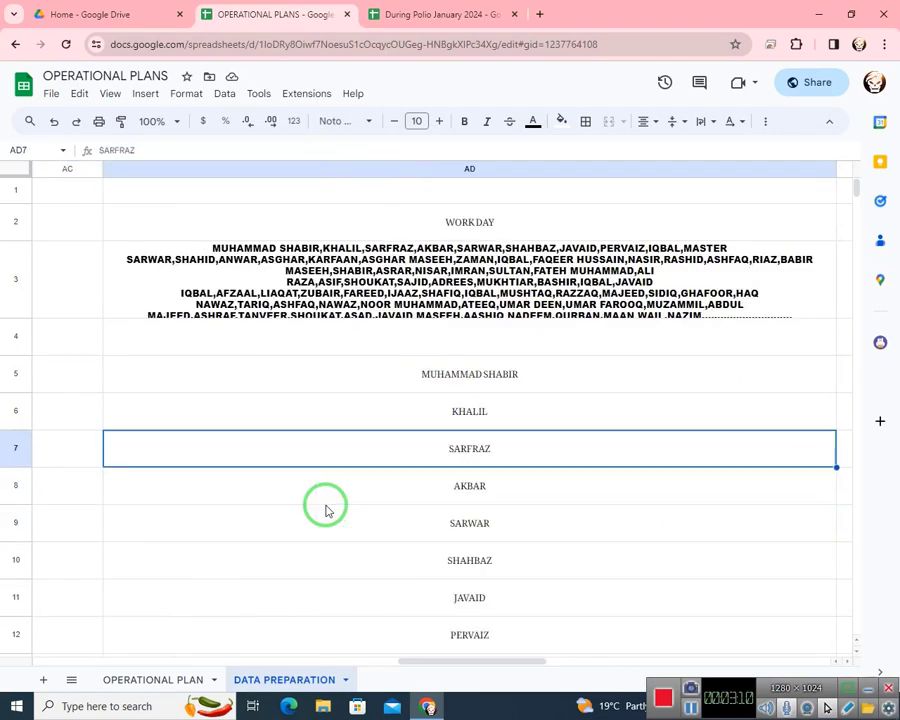
{"action": "key", "text": "Up"}
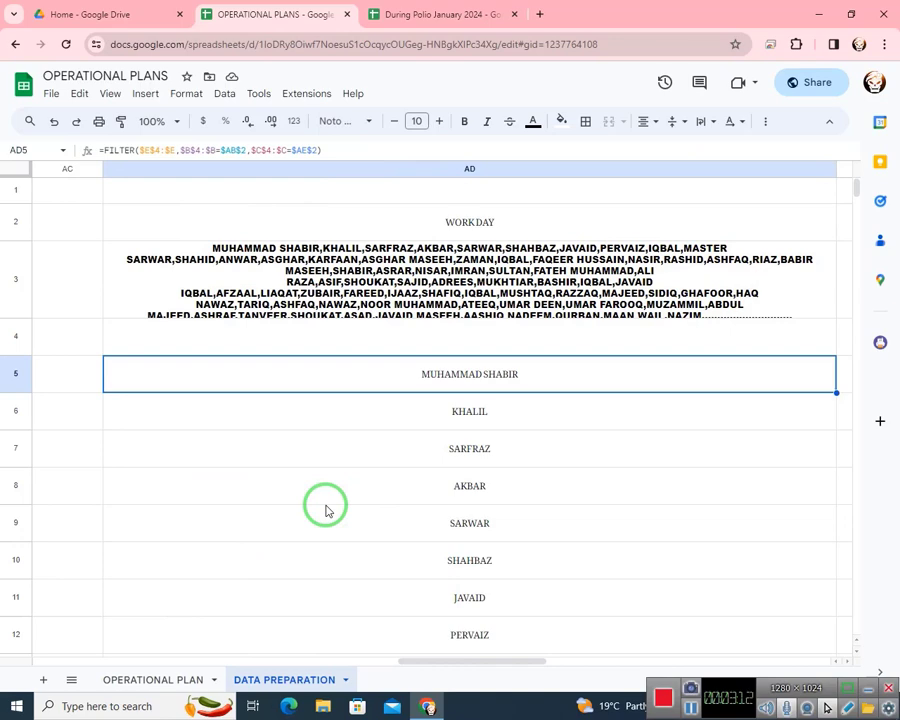
{"action": "key", "text": "Delete"}
- Inspect the team number cell AB2, the neighbouring name columns and the WORKDAY text formula in cell AD3
{"action": "key", "text": "Up"}
{"action": "key", "text": "Up"}
{"action": "key", "text": "Up"}
{"action": "key", "text": "Left"}
{"action": "key", "text": "Left"}
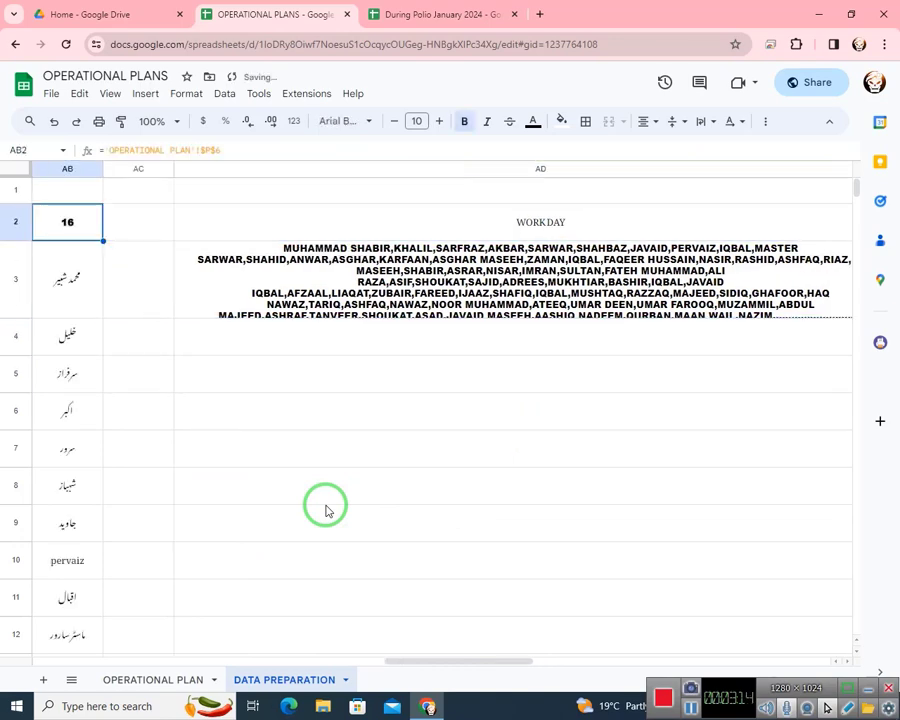
{"action": "key", "text": "Left"}
{"action": "key", "text": "Left"}
{"action": "key", "text": "Left"}
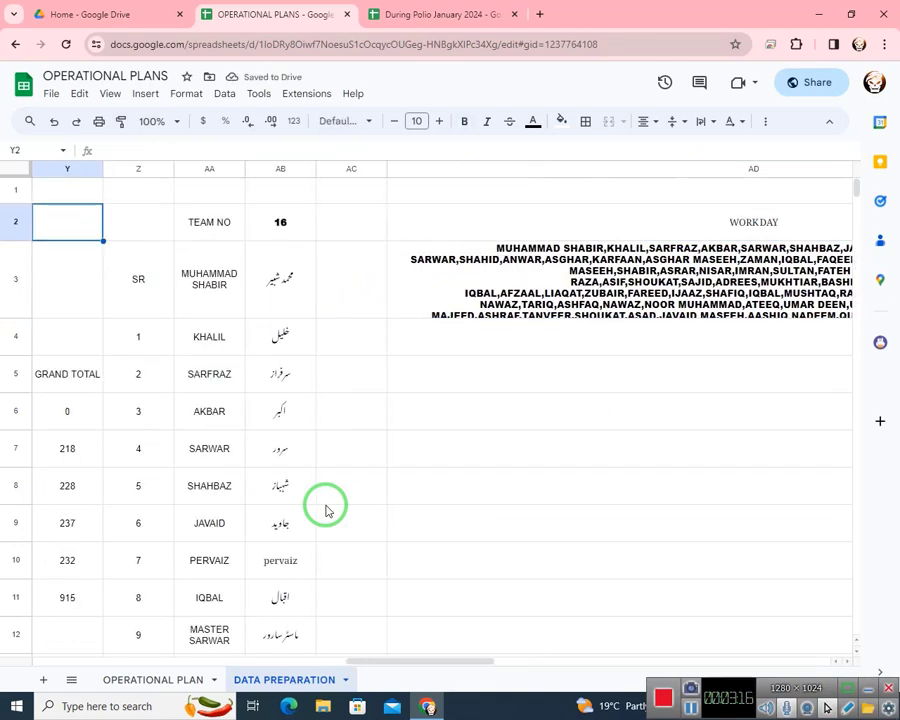
{"action": "key", "text": "Left"}
{"action": "key", "text": "Left"}
{"action": "key", "text": "Right"}
{"action": "key", "text": "Right"}
{"action": "key", "text": "Right"}
{"action": "key", "text": "Down"}
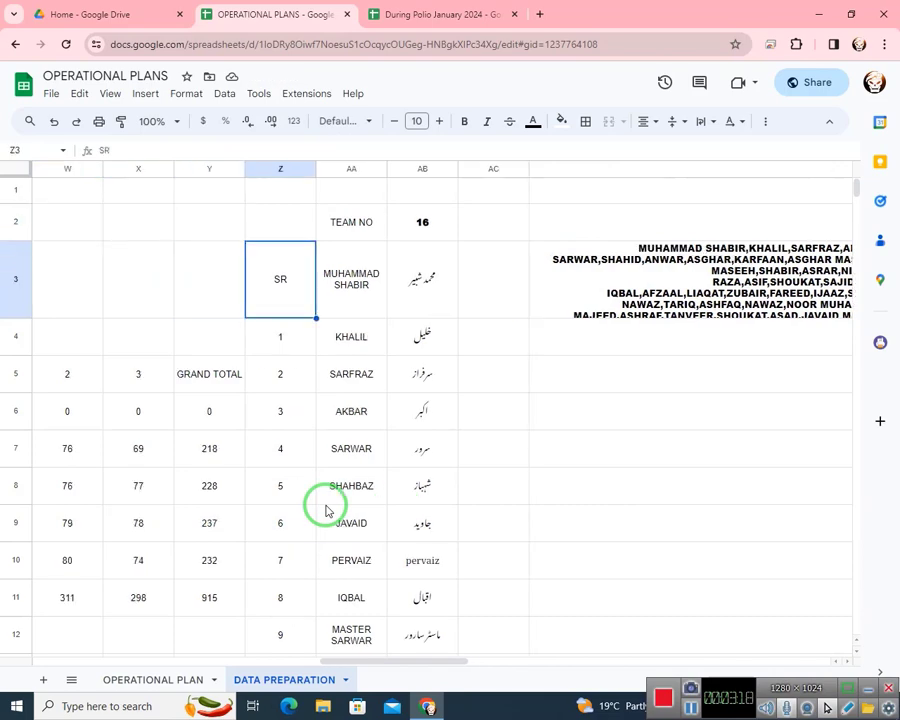
{"action": "key", "text": "Down"}
{"action": "key", "text": "Right"}
{"action": "key", "text": "Up"}
{"action": "key", "text": "Right"}
{"action": "key", "text": "Right"}
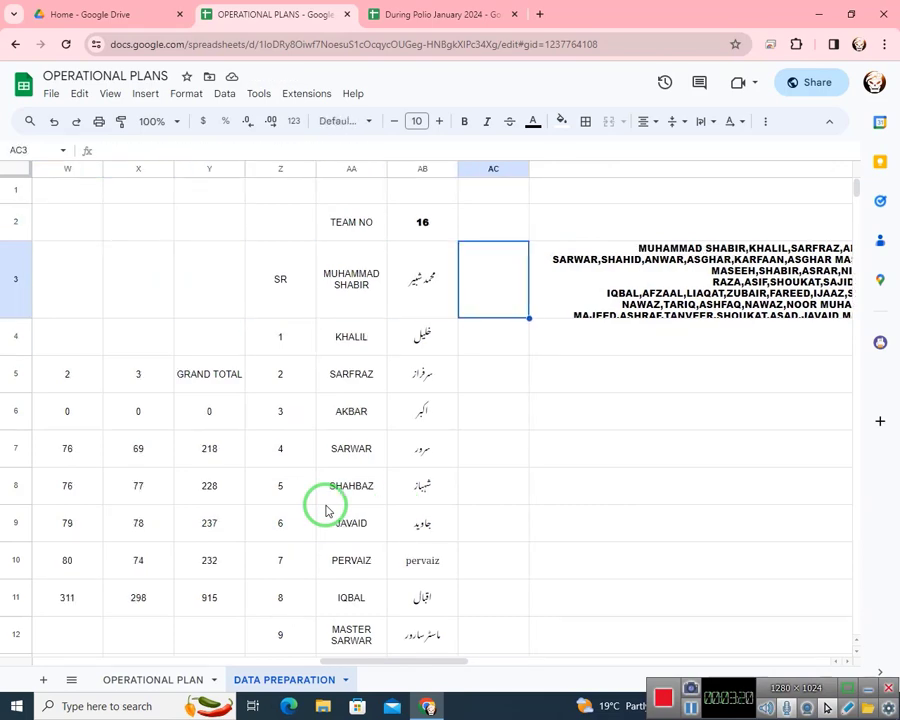
{"action": "key", "text": "Right"}
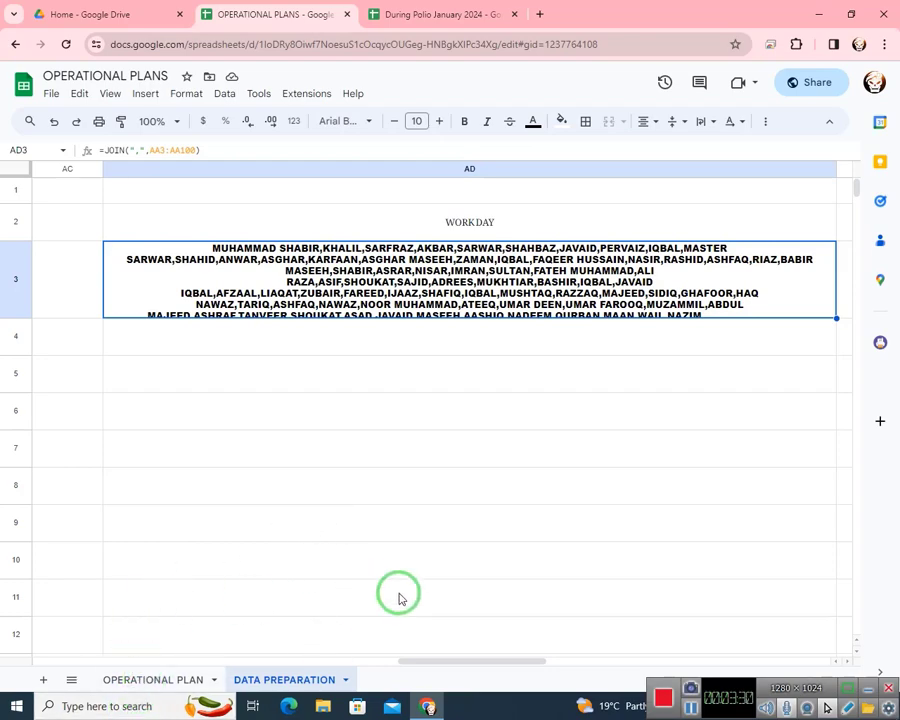
- Switch to the OPERATIONAL PLAN sheet and inspect the work order cell's reference alongside the campaign day and team number cells
{"action": "left_click_drag", "start_coordinate": [430, 663], "coordinate": [160, 663]}
{"action": "left_click", "coordinate": [168, 688]}
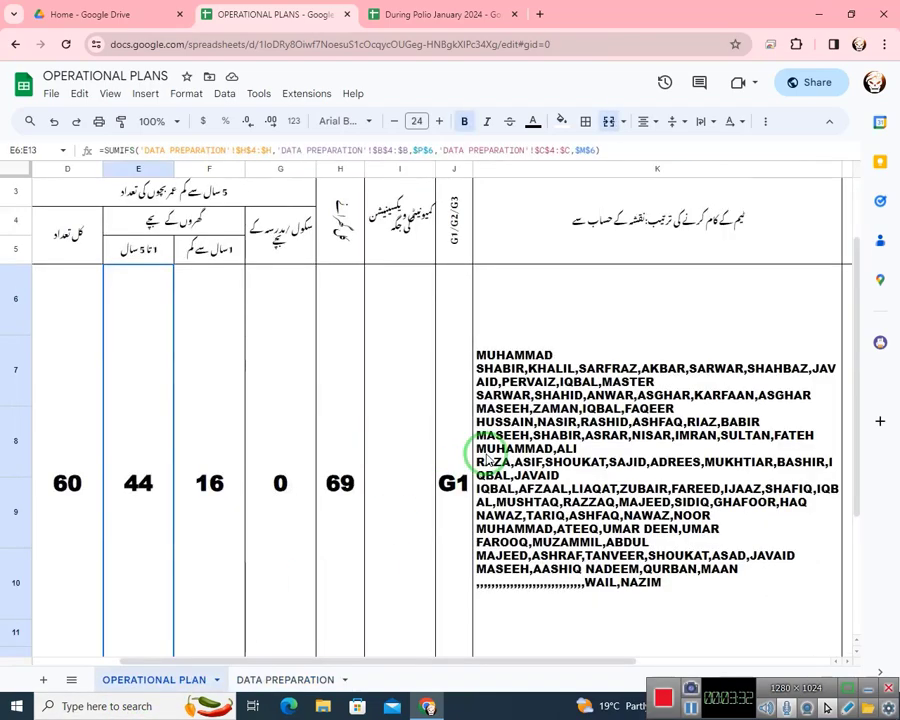
{"action": "left_click", "coordinate": [540, 410]}
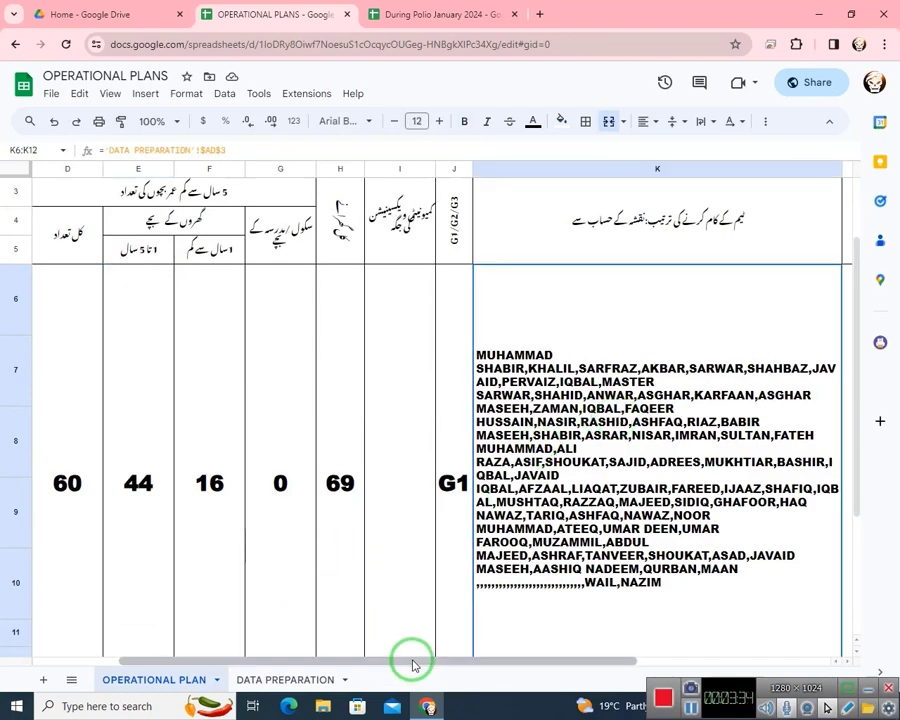
{"action": "left_click_drag", "start_coordinate": [411, 662], "coordinate": [603, 648]}
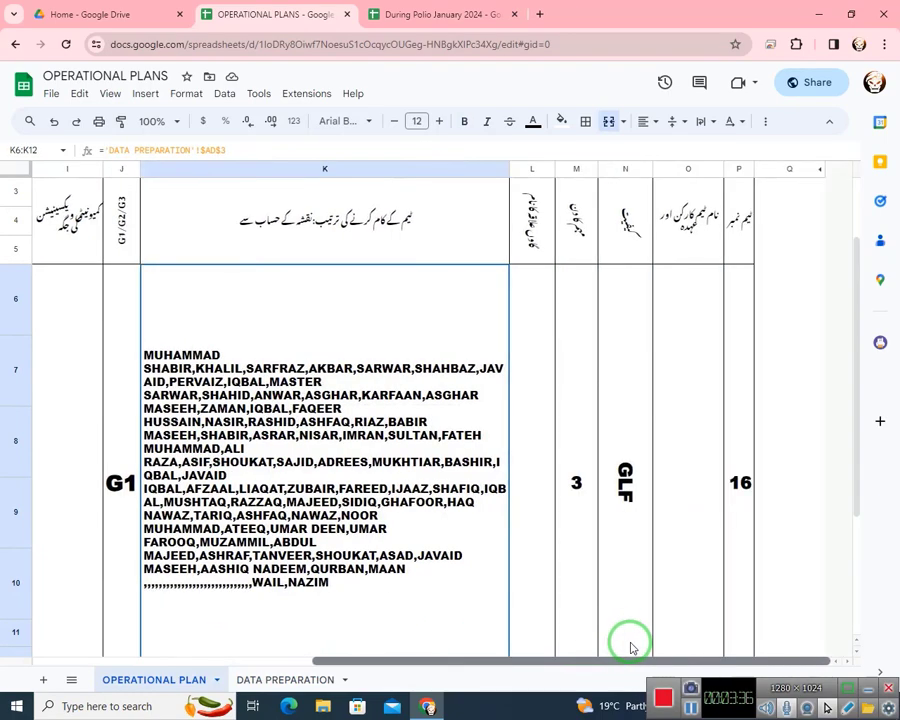
- Return to the DATA PREPARATION sheet and inspect the formulas in cells AD3 and AA3
{"action": "left_click", "coordinate": [300, 680]}
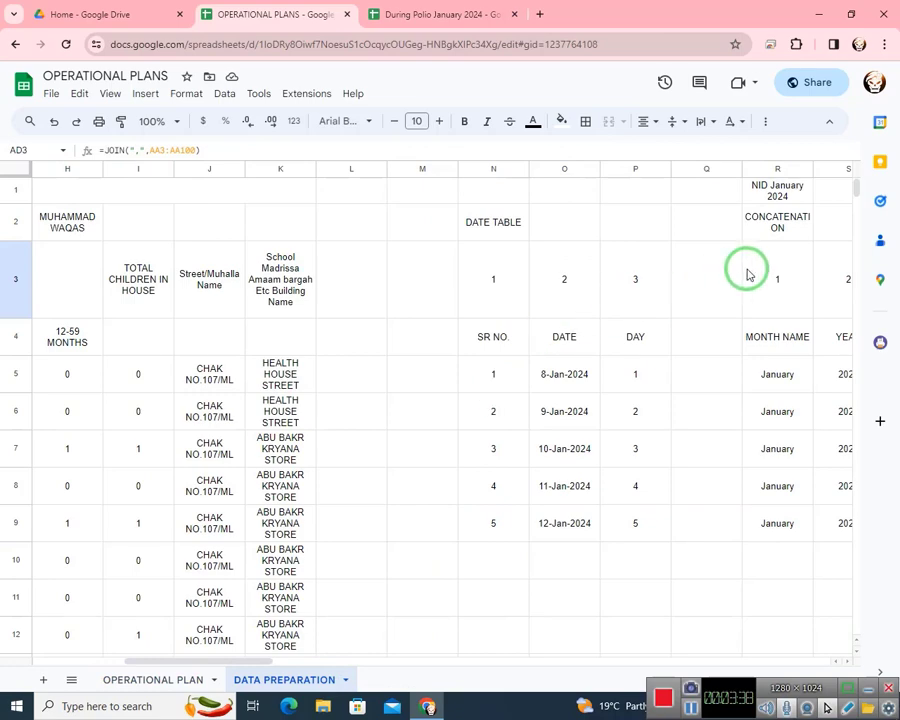
{"action": "left_click_drag", "start_coordinate": [262, 668], "coordinate": [512, 614]}
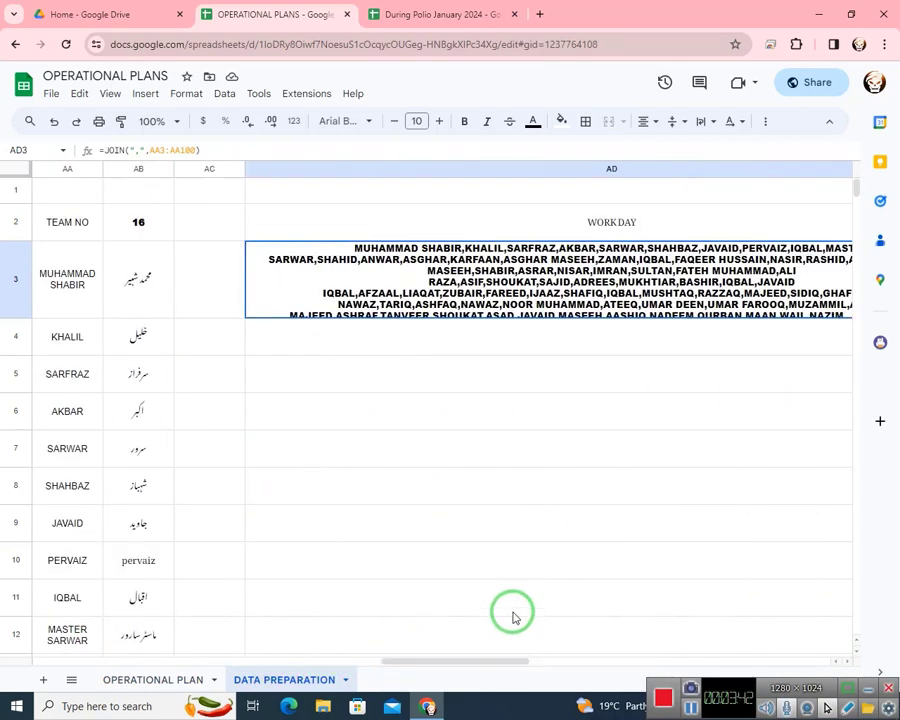
{"action": "left_click", "coordinate": [376, 263]}
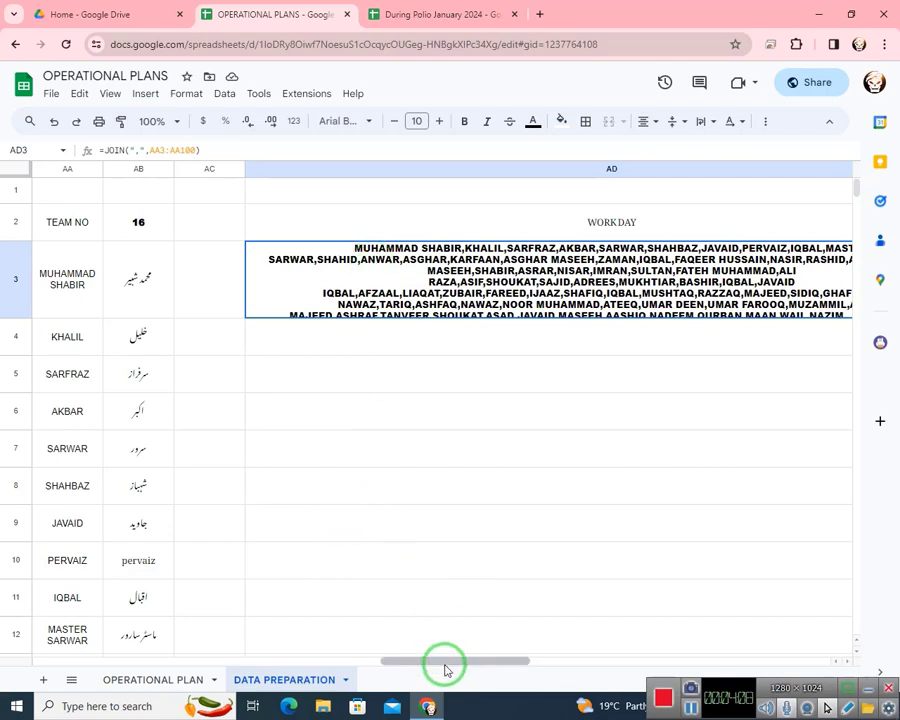
{"action": "left_click_drag", "start_coordinate": [418, 654], "coordinate": [410, 657]}
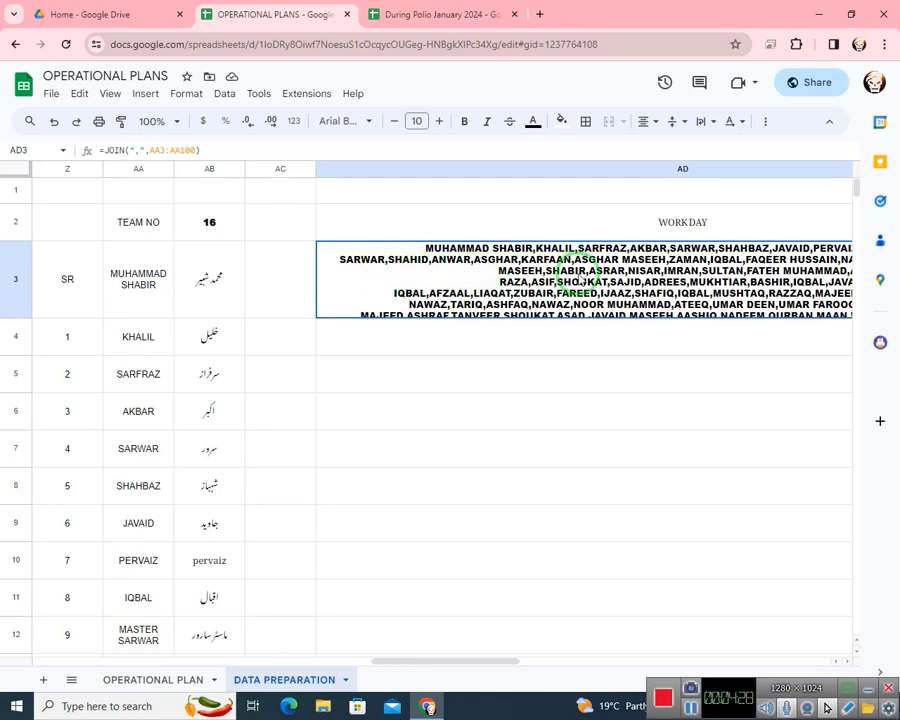
{"action": "left_click", "coordinate": [143, 276]}
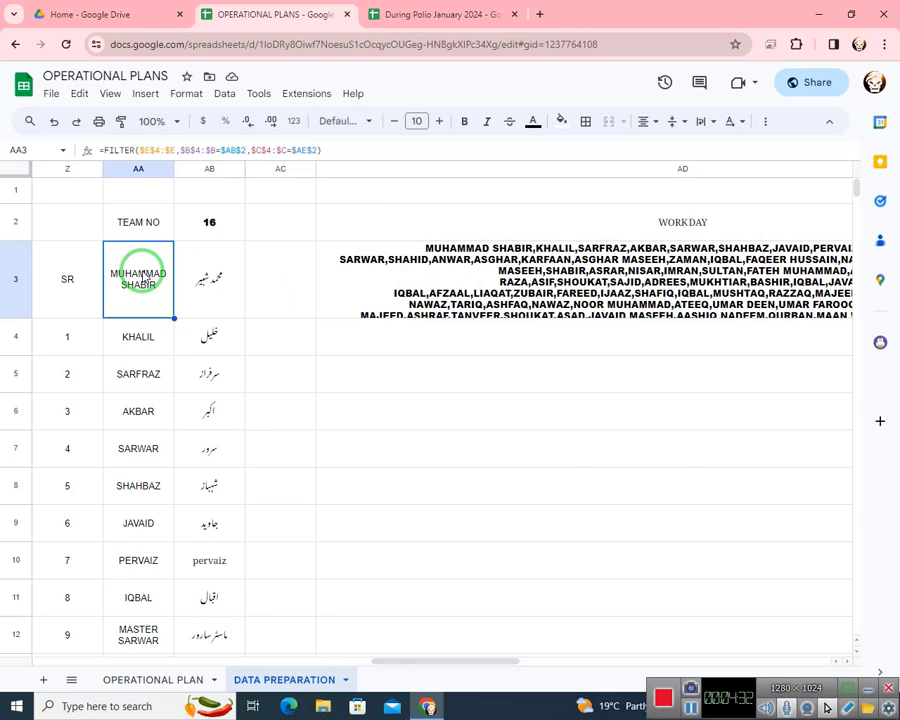
- Inspect the JOIN formula in cell AD3, highlighting its comma separator and the range AA3:AA100
{"action": "left_click", "coordinate": [408, 275]}
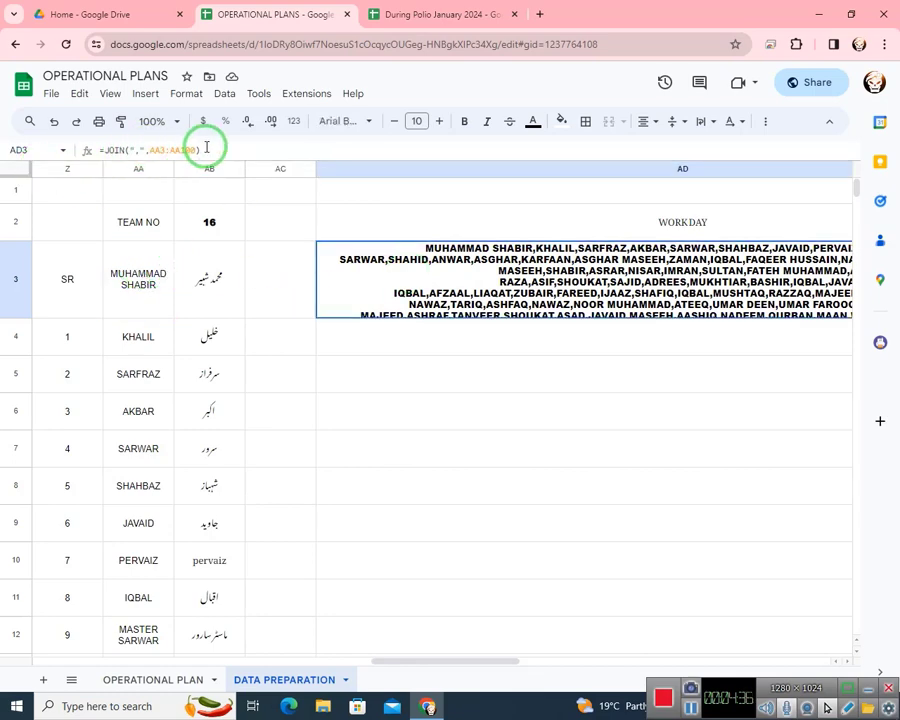
{"action": "left_click_drag", "start_coordinate": [200, 150], "coordinate": [96, 150]}
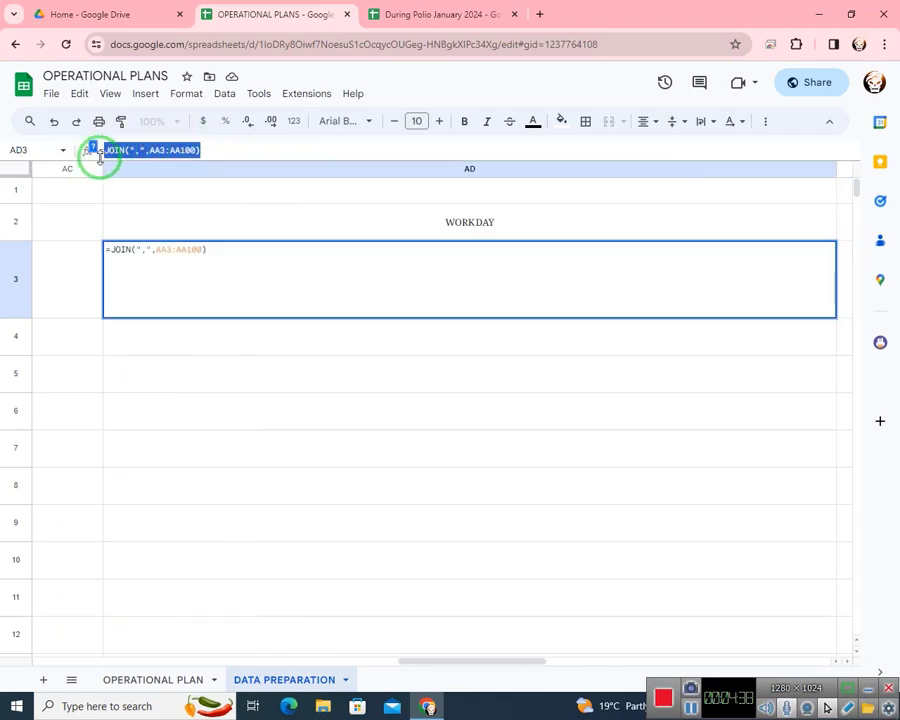
{"action": "left_click", "coordinate": [128, 150]}
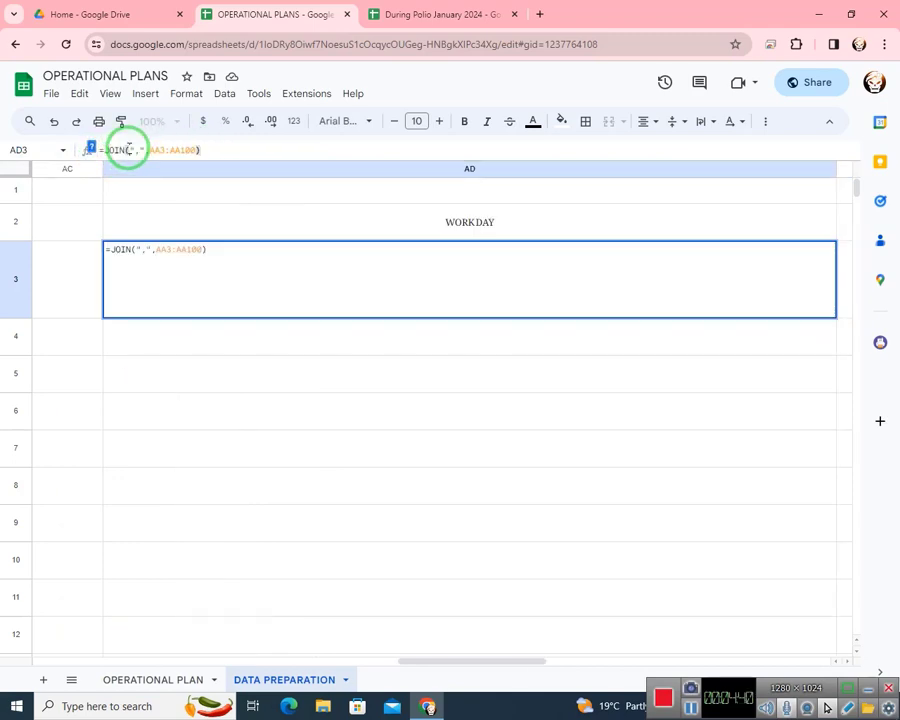
{"action": "left_click_drag", "start_coordinate": [128, 150], "coordinate": [140, 150]}
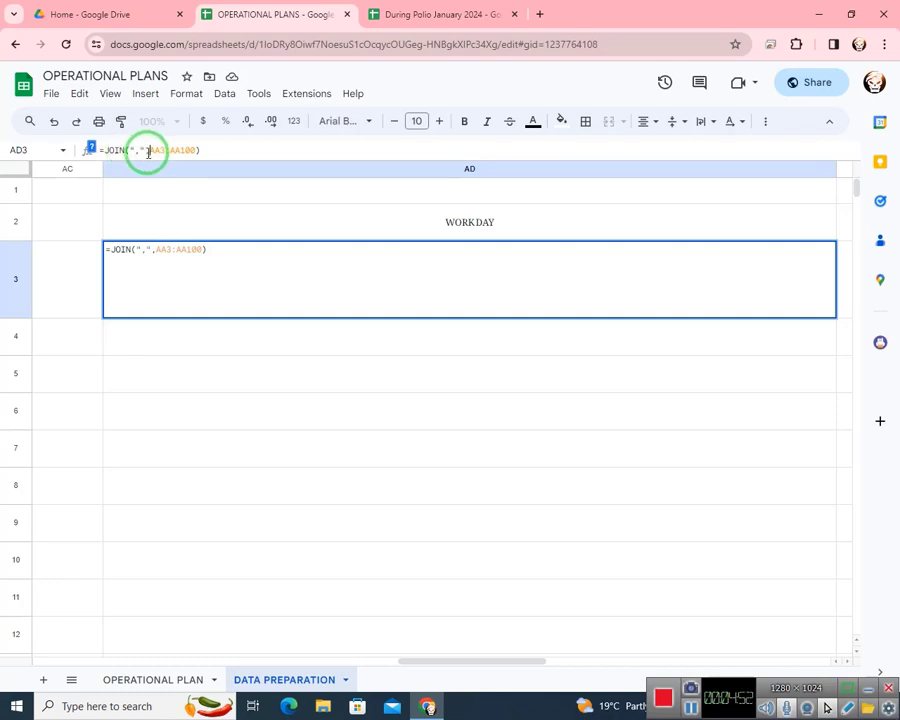
{"action": "left_click_drag", "start_coordinate": [150, 152], "coordinate": [198, 152]}
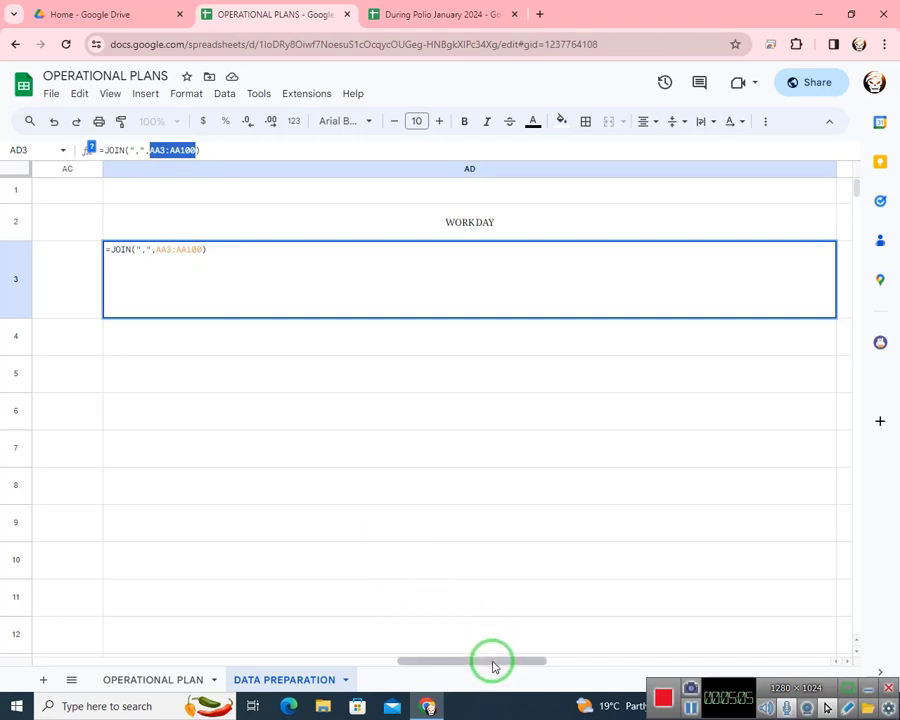
- Review the names in range AA3:AA100 referenced by the JOIN formula, and close the formula in AD3 without editing it
{"action": "left_click_drag", "start_coordinate": [494, 662], "coordinate": [440, 660]}
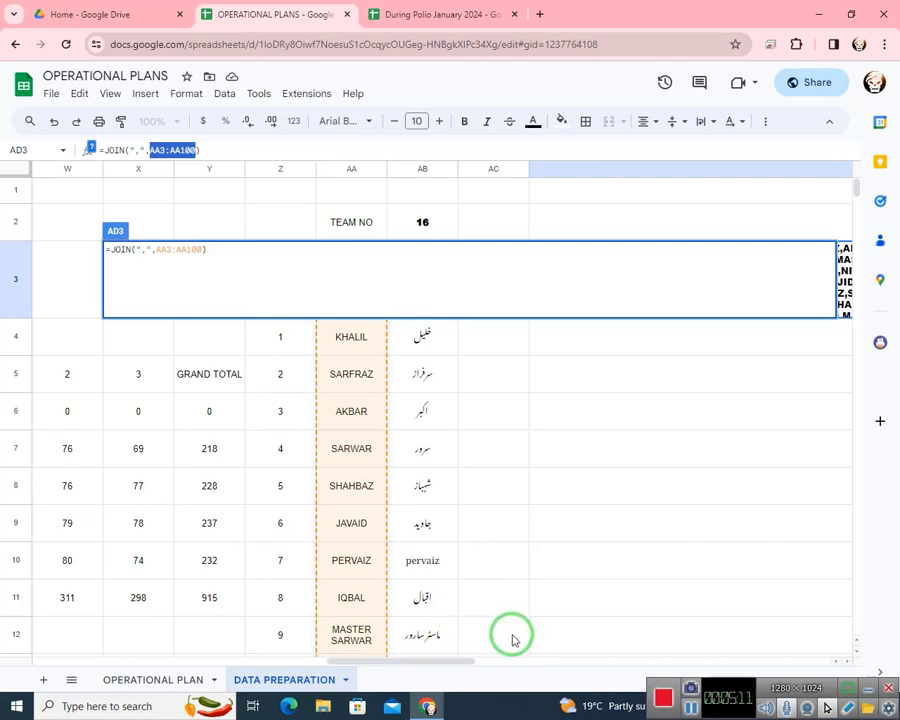
{"action": "scroll", "coordinate": [346, 452], "scroll_direction": "down", "scroll_amount": 3}
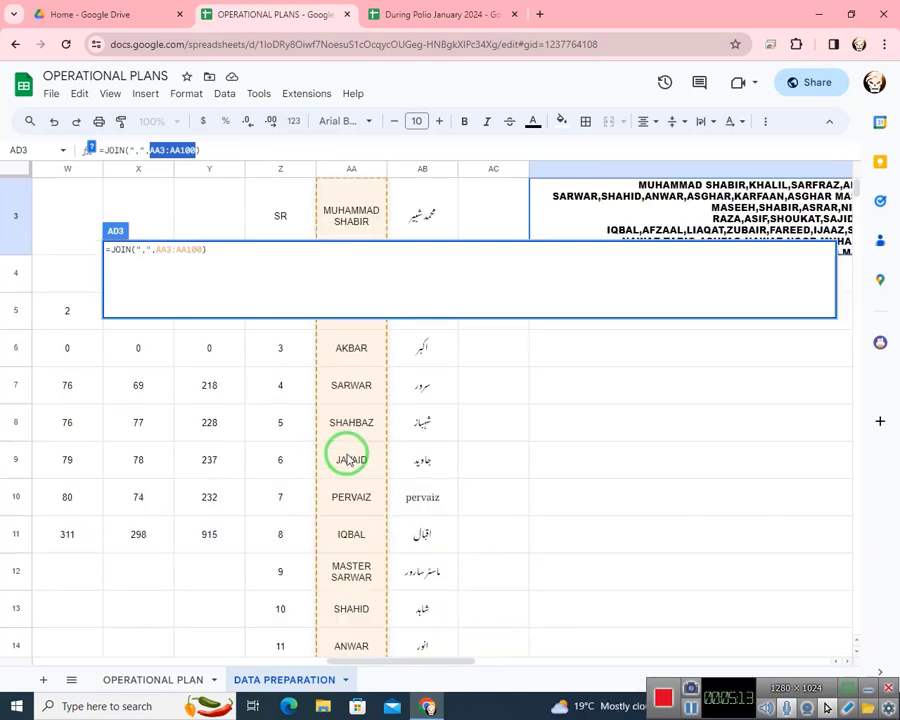
{"action": "scroll", "coordinate": [347, 458], "scroll_direction": "down", "scroll_amount": 20}
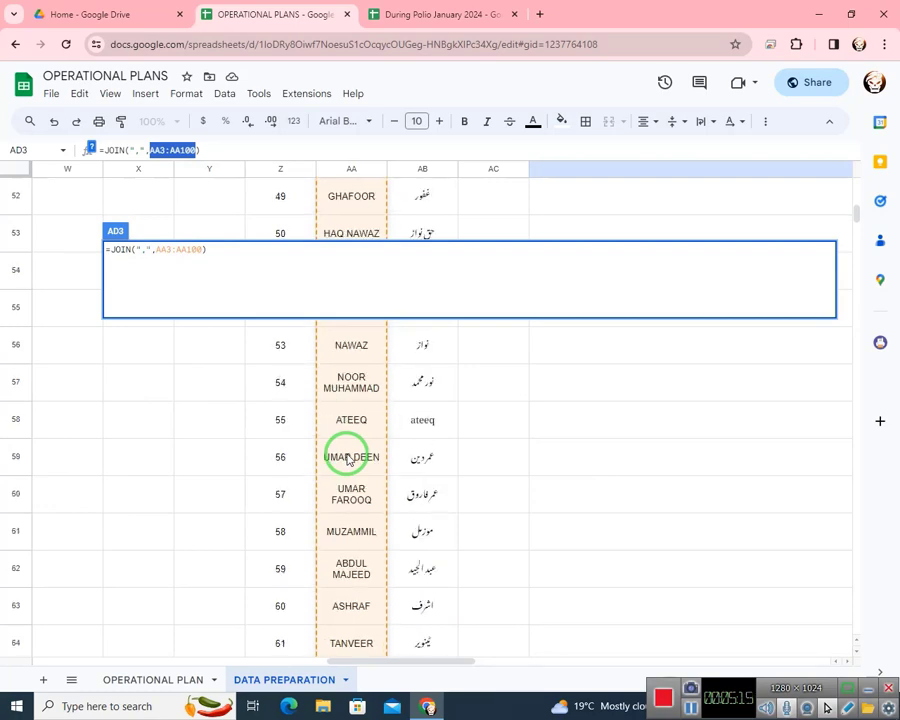
{"action": "scroll", "coordinate": [346, 455], "scroll_direction": "down", "scroll_amount": 1}
{"action": "scroll", "coordinate": [346, 455], "scroll_direction": "up", "scroll_amount": 4}
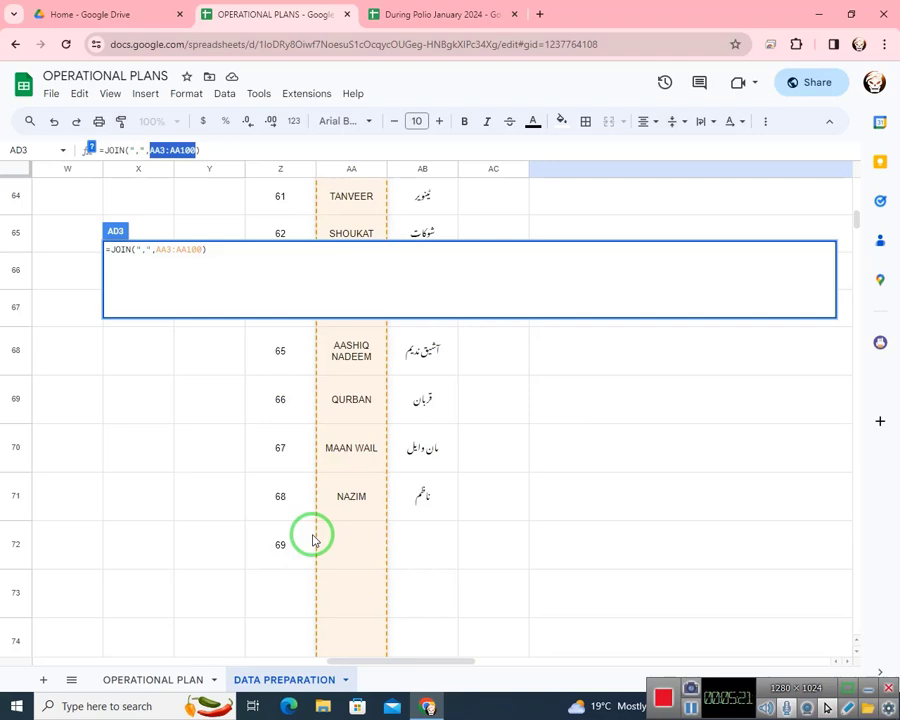
{"action": "scroll", "coordinate": [402, 380], "scroll_direction": "up", "scroll_amount": 6}
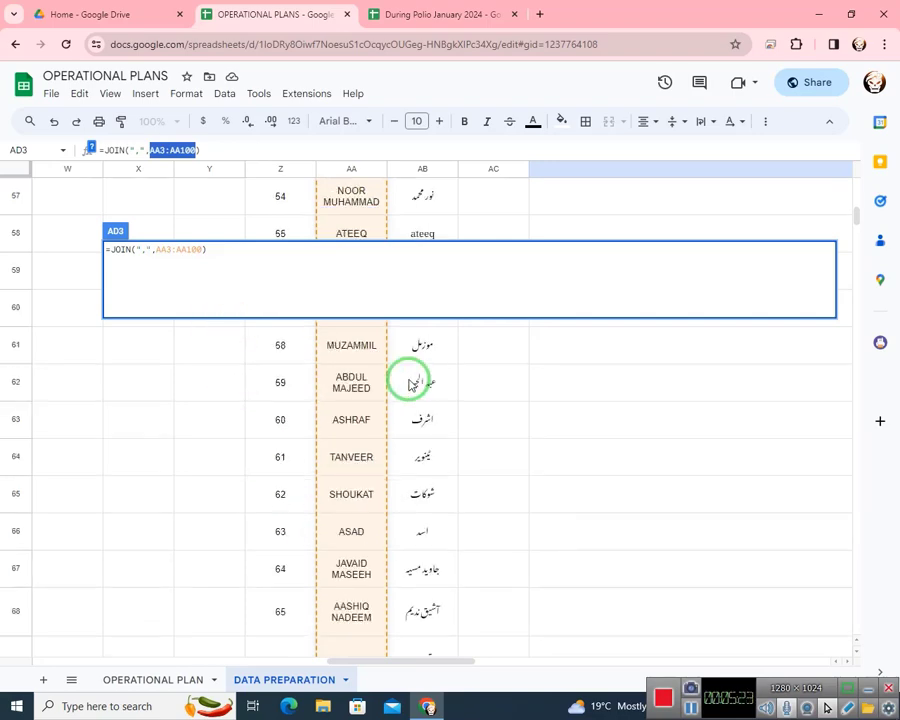
{"action": "scroll", "coordinate": [402, 382], "scroll_direction": "up", "scroll_amount": 15}
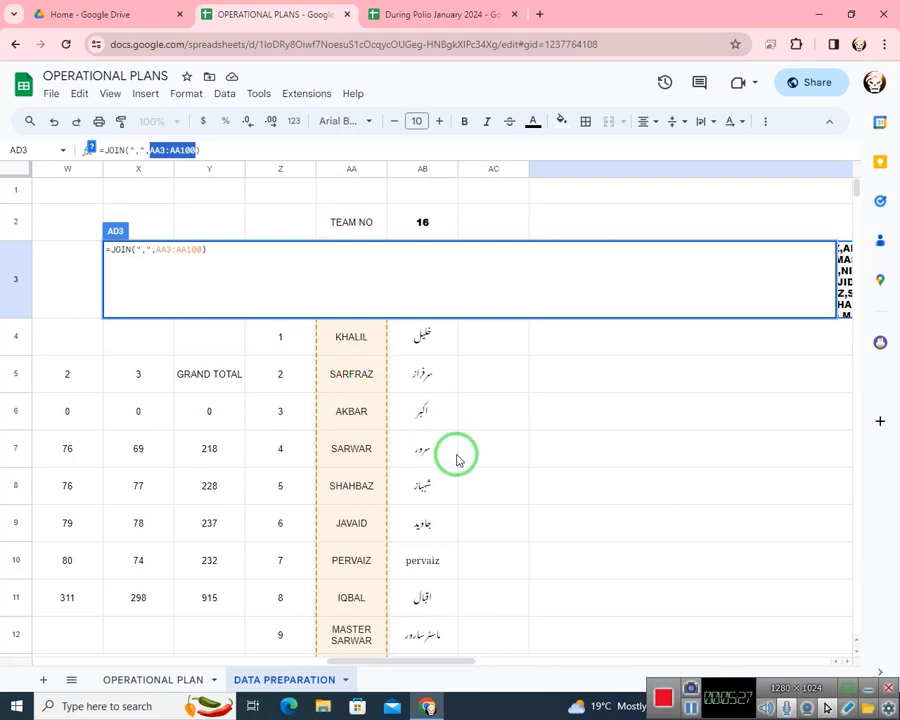
{"action": "key", "text": "Return"}
{"action": "key", "text": "Up"}
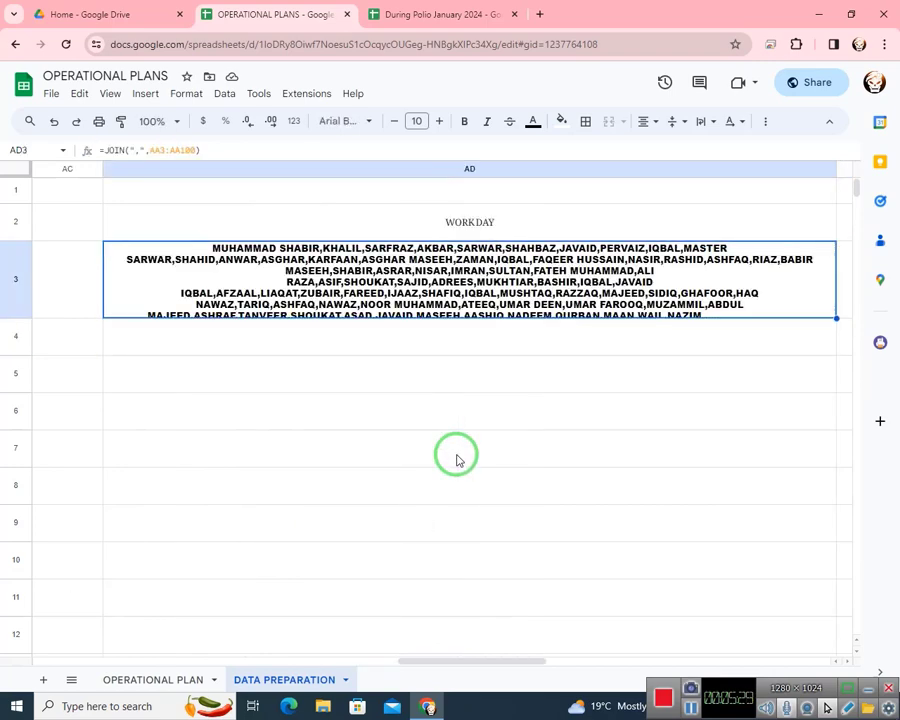
- Re-enter the work order cell K6 on the OPERATIONAL PLAN sheet as a reference to 'DATA PREPARATION'!$AD$3
{"action": "left_click", "coordinate": [150, 679]}
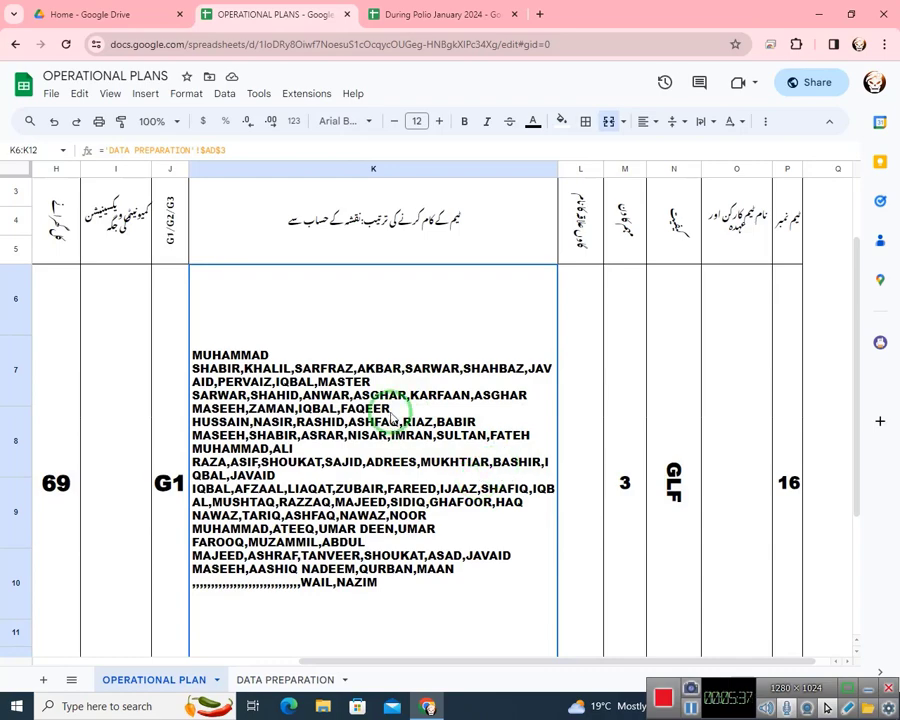
{"action": "type", "text": "="}
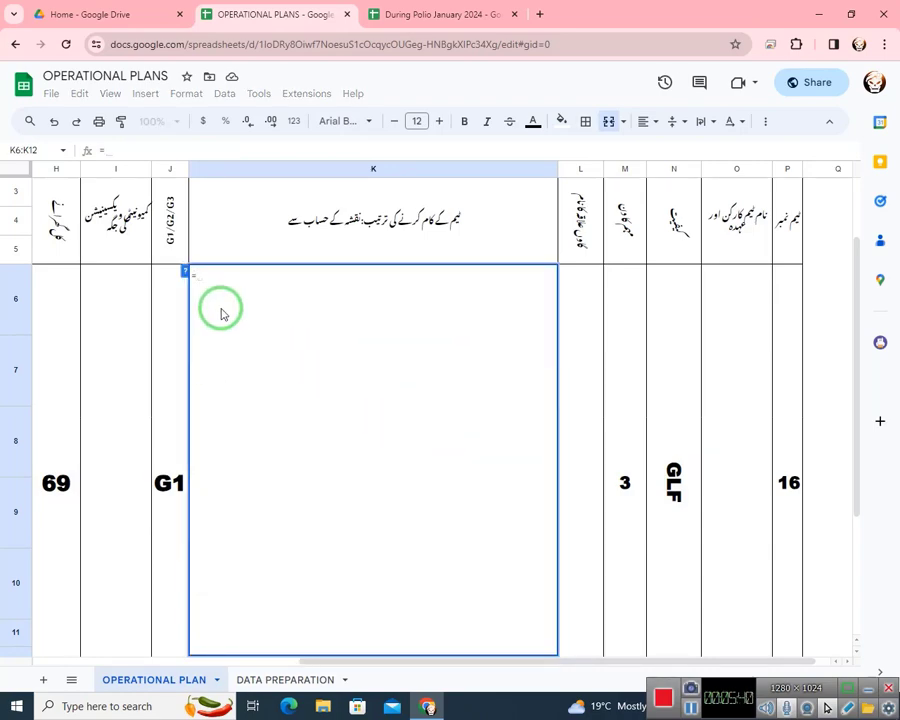
{"action": "left_click", "coordinate": [278, 680]}
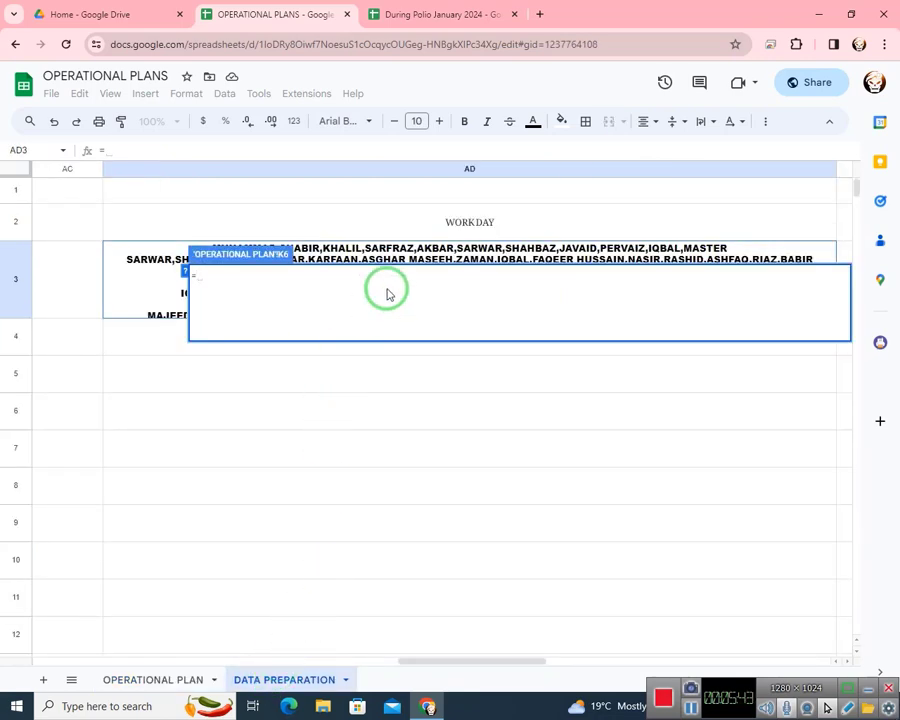
{"action": "left_click", "coordinate": [155, 289]}
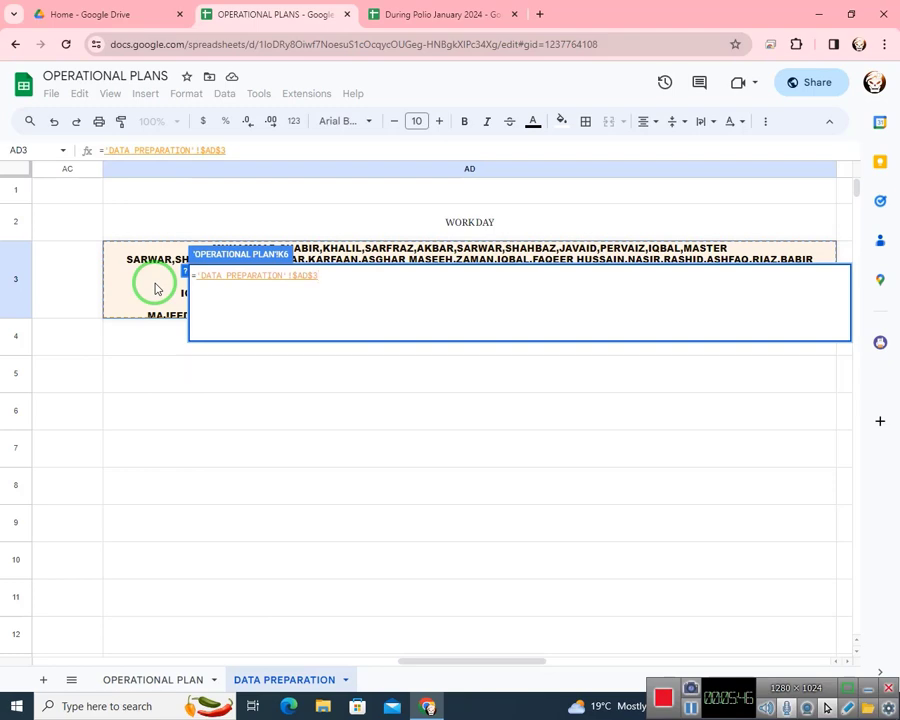
{"action": "key", "text": "Return"}
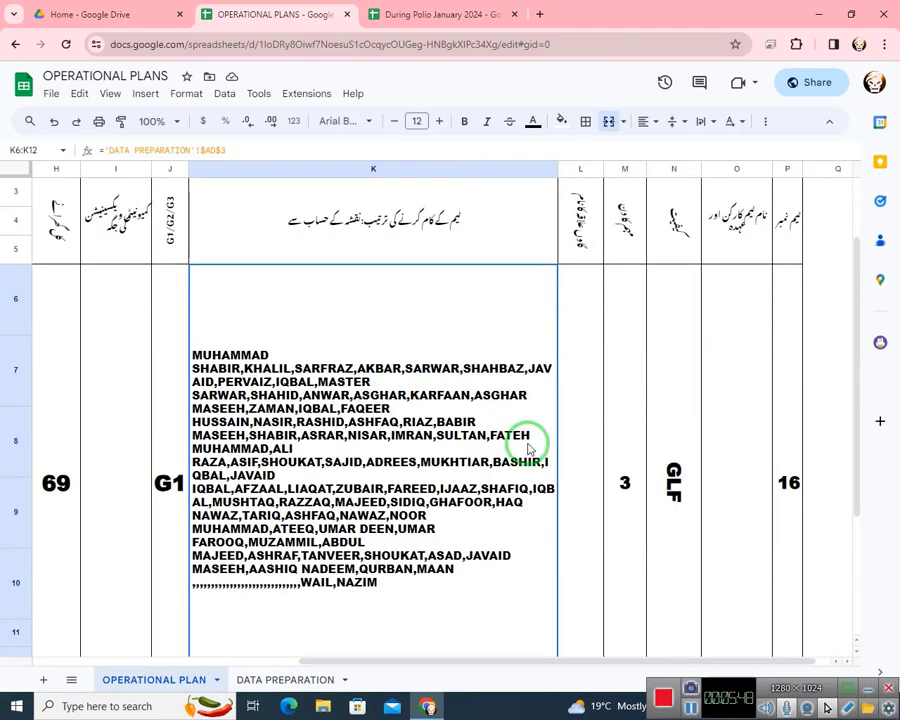
- Set the campaign day in cell M6 to 1 and check the family head names in column K
{"action": "left_click", "coordinate": [624, 484]}
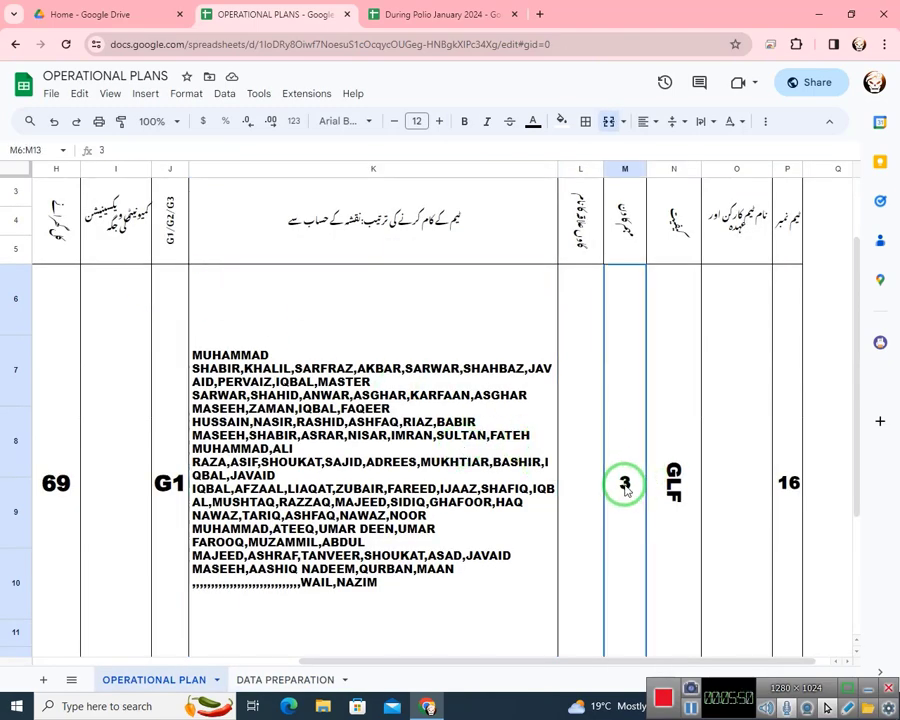
{"action": "type", "text": "1"}
{"action": "key", "text": "Return"}
{"action": "key", "text": "Up"}
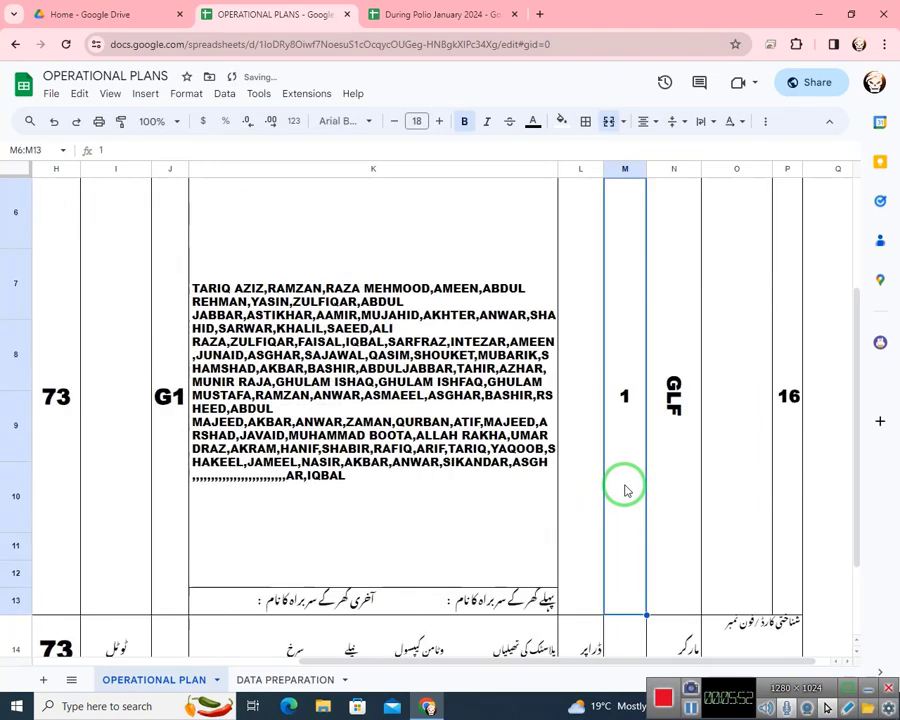
{"action": "key", "text": "Left"}
{"action": "key", "text": "Left"}
{"action": "key", "text": "Right"}
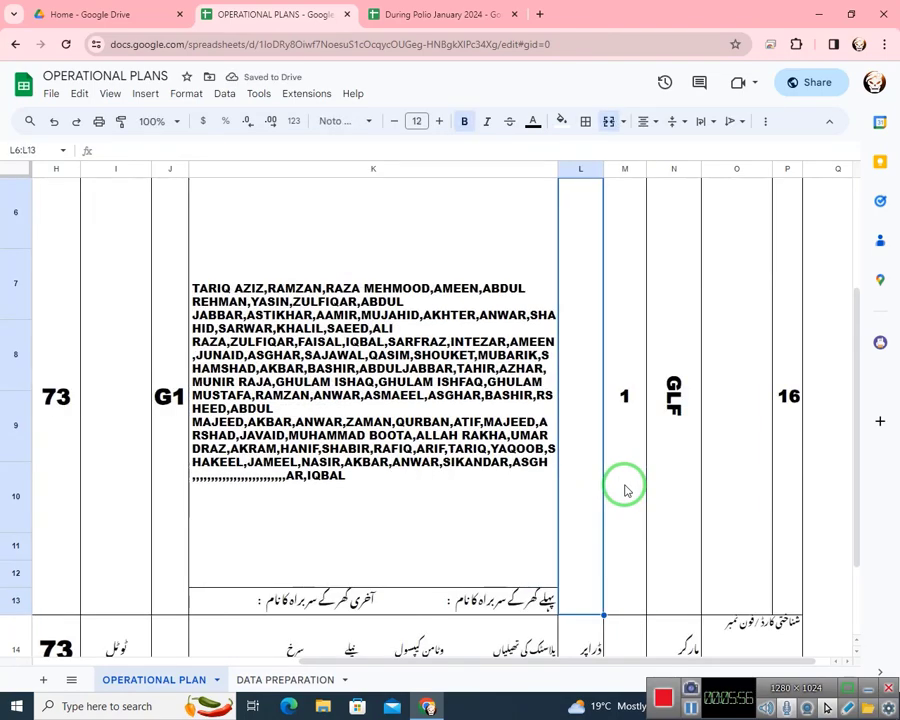
- Change the campaign day in cell M6 to 2
{"action": "key", "text": "Right"}
{"action": "type", "text": "2"}
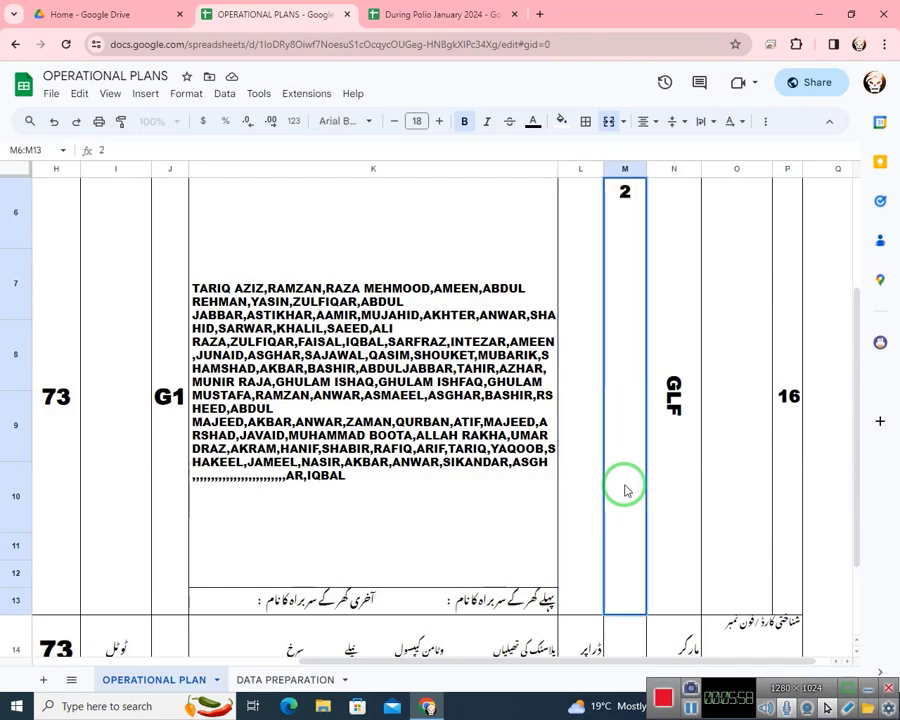
{"action": "key", "text": "Return"}
{"action": "key", "text": "Left"}
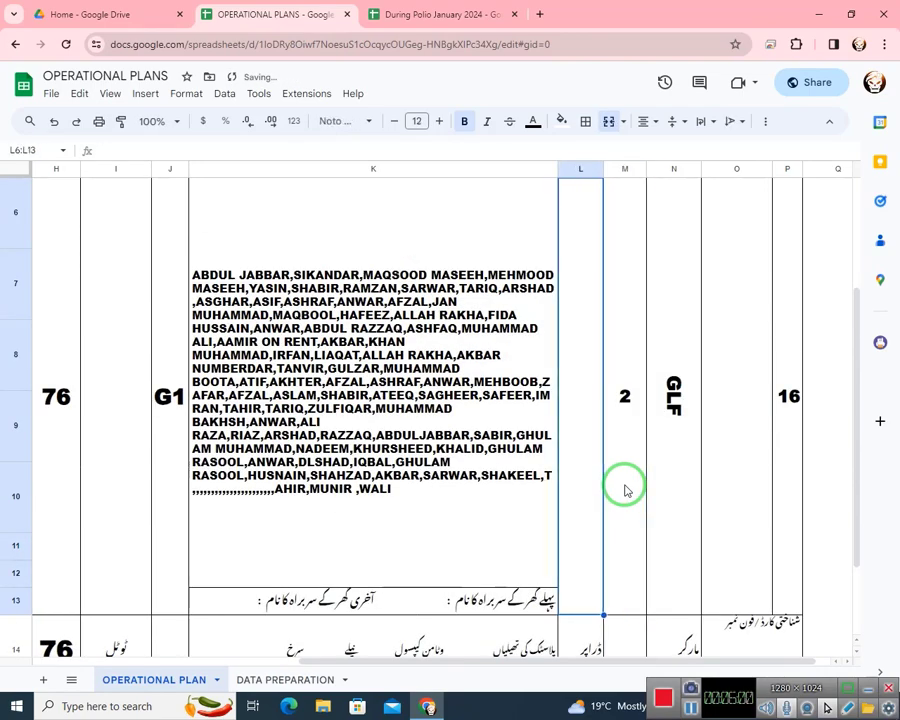
- Set the campaign day in cell M6 to 3
{"action": "key", "text": "Right"}
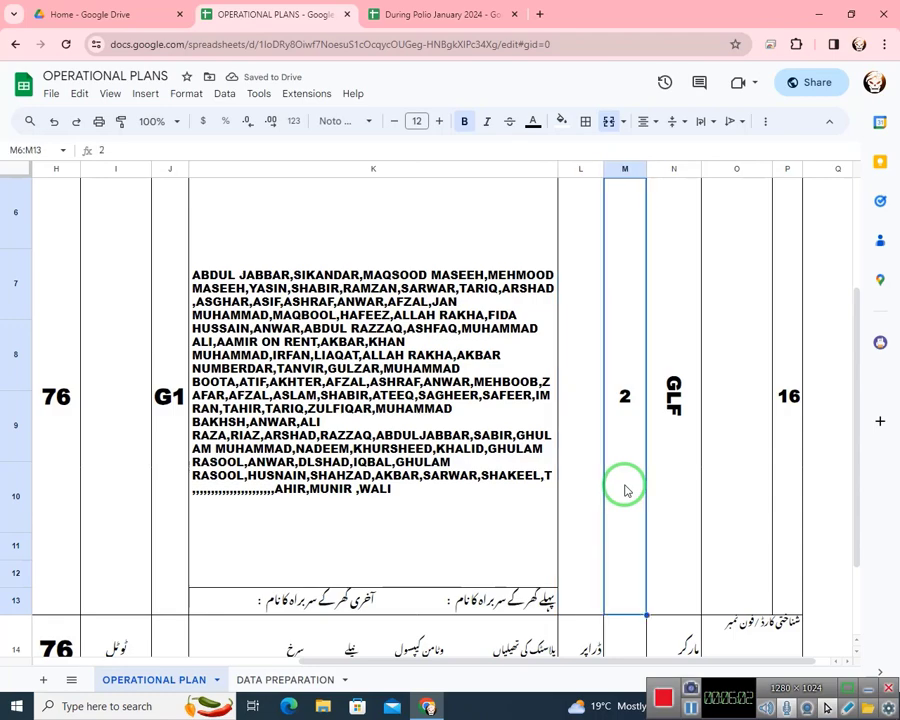
{"action": "type", "text": "3"}
{"action": "key", "text": "Return"}
{"action": "key", "text": "Up"}
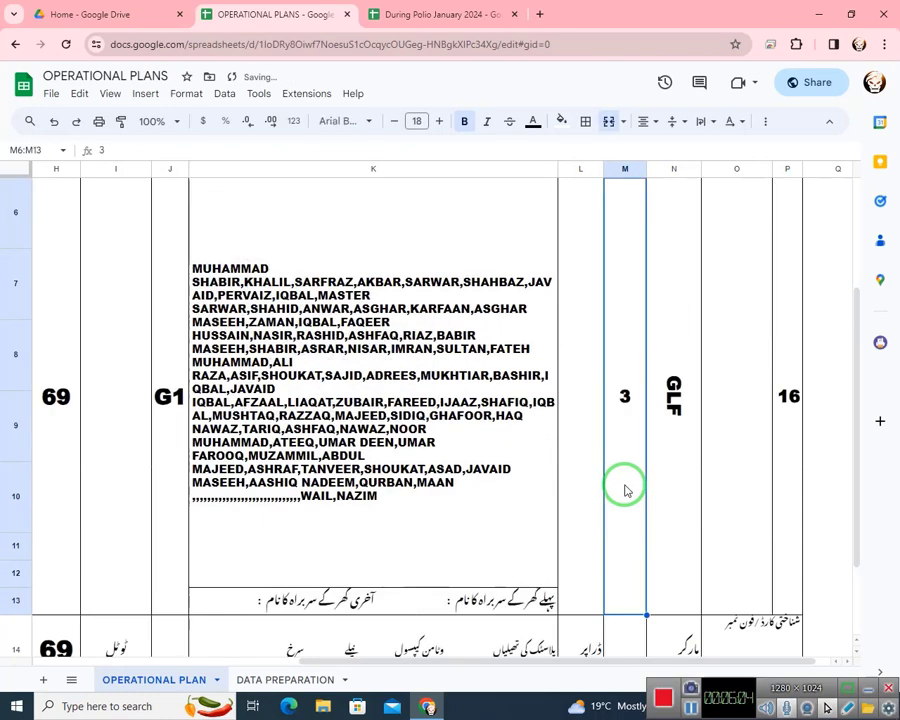
- Set the team number in cell P6 to 17 and return to the campaign day cell
{"action": "key", "text": "Right"}
{"action": "key", "text": "Right"}
{"action": "key", "text": "Right"}
{"action": "type", "text": "17"}
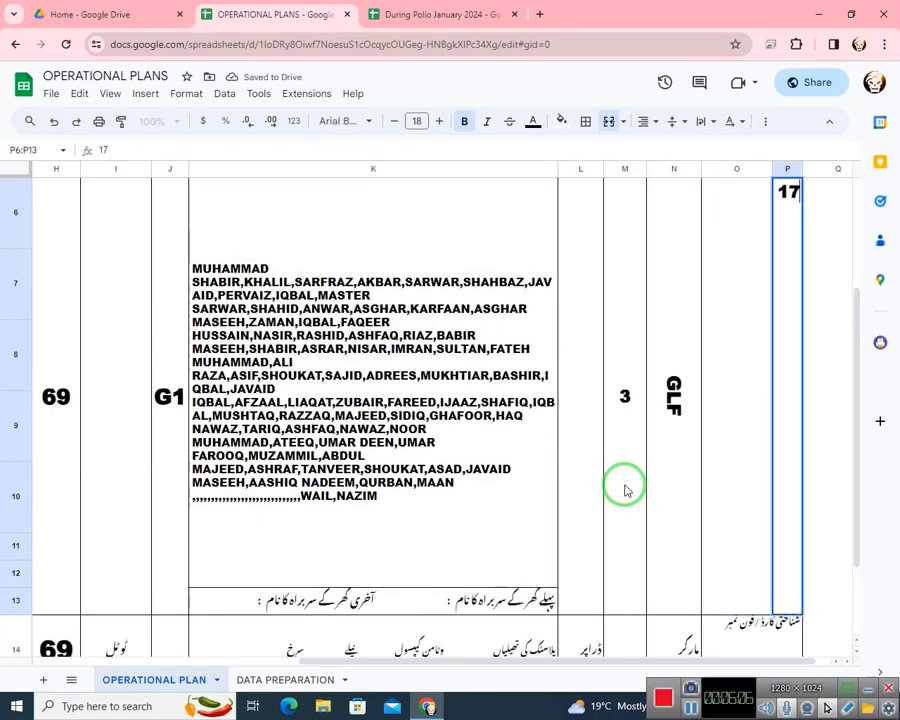
{"action": "key", "text": "Left"}
{"action": "key", "text": "Left"}
{"action": "key", "text": "Left"}
{"action": "key", "text": "Left"}
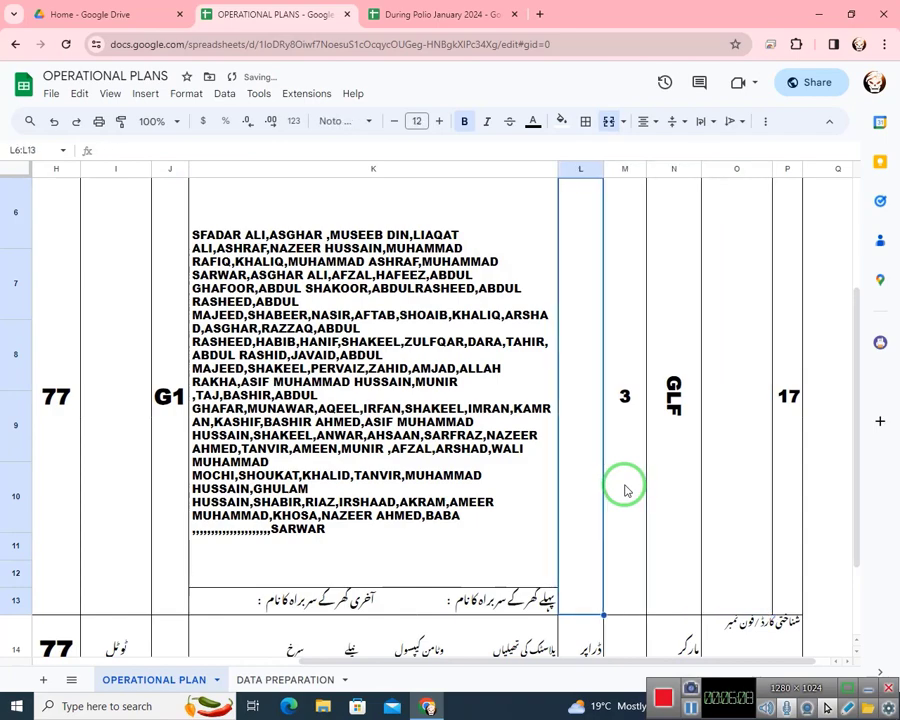
{"action": "key", "text": "Right"}
{"action": "key", "text": "Left"}
{"action": "key", "text": "Right"}
{"action": "key", "text": "Up"}
{"action": "key", "text": "Down"}
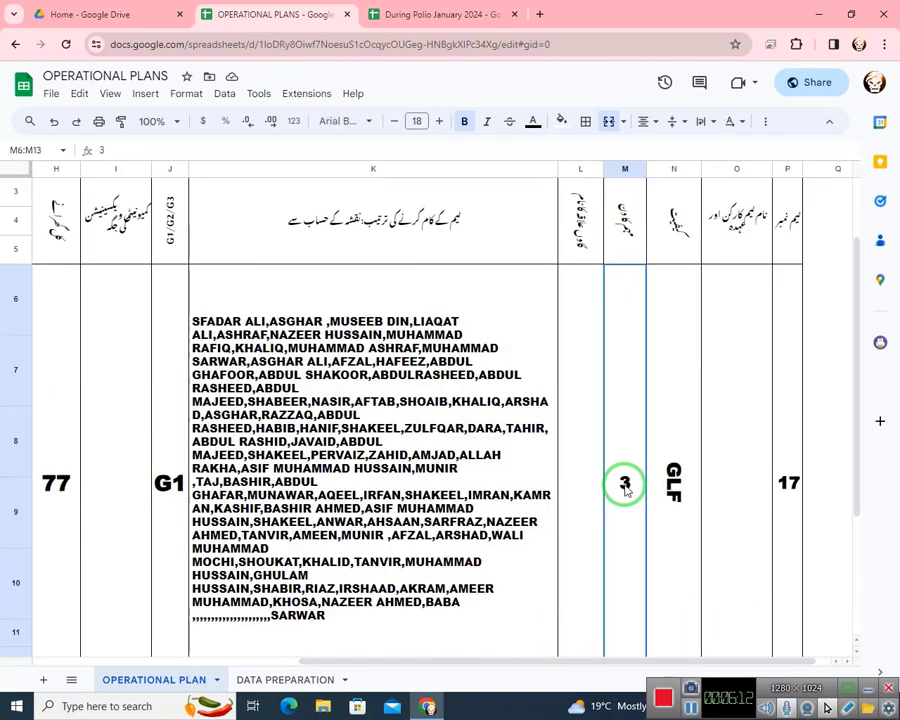
- Switch to the DATA PREPARATION sheet and inspect the team number reference in AB2 and the workday reference in AE2
{"action": "left_click", "coordinate": [270, 679]}
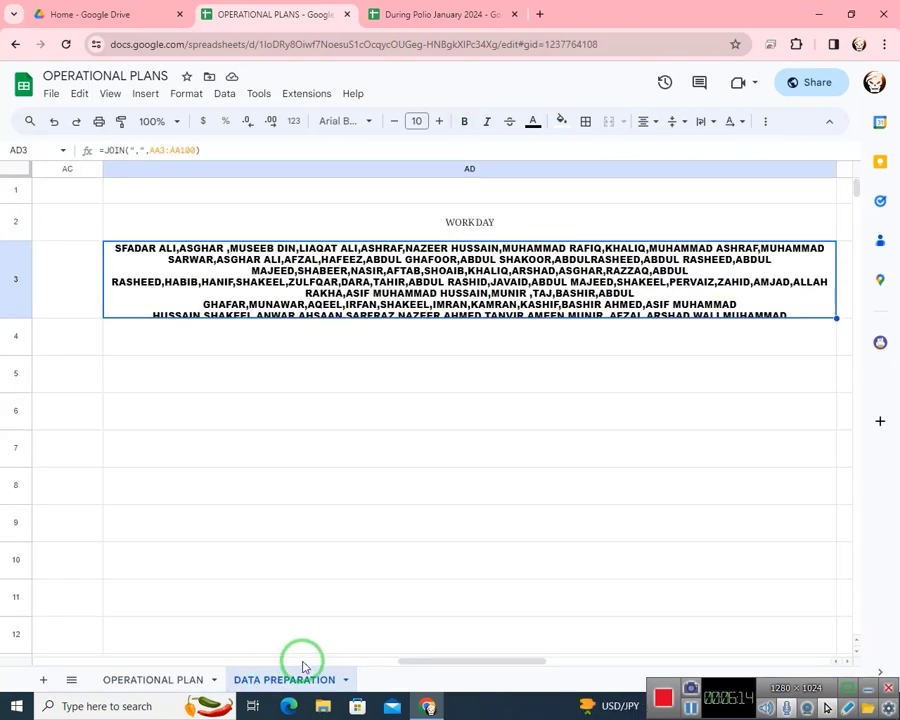
{"action": "left_click_drag", "start_coordinate": [502, 659], "coordinate": [560, 660]}
{"action": "left_click", "coordinate": [707, 234]}
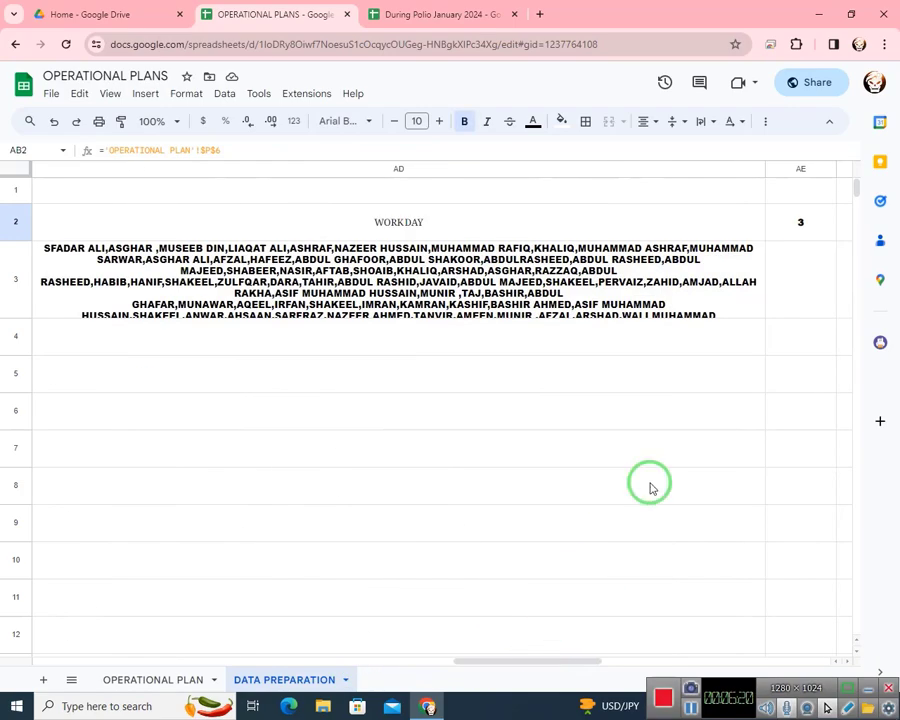
{"action": "left_click", "coordinate": [815, 219]}
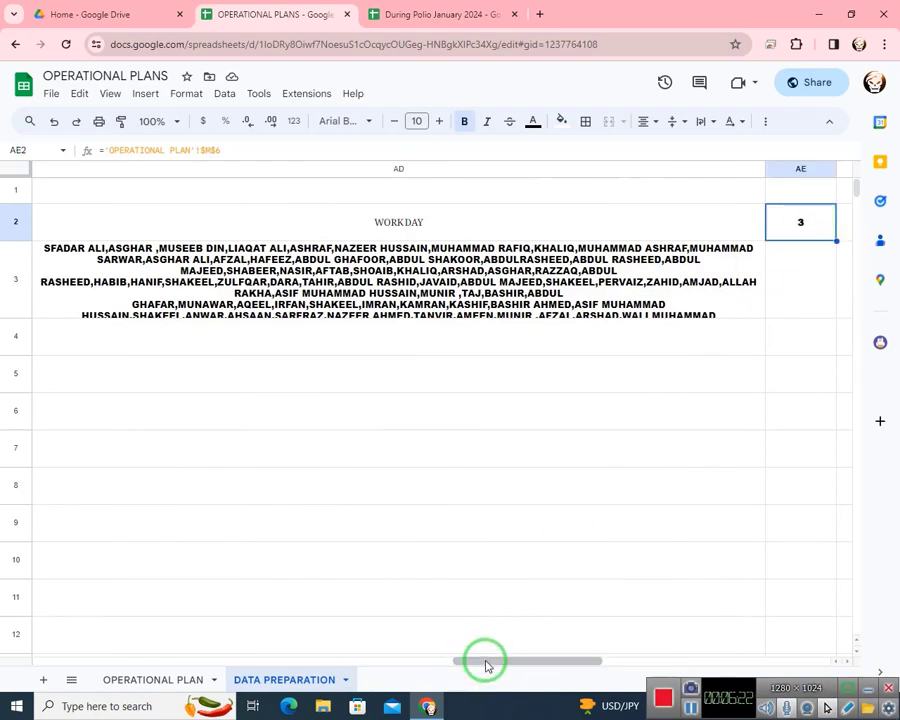
{"action": "left_click_drag", "start_coordinate": [484, 665], "coordinate": [249, 659]}
- Compare the campaign day and team number cells on OPERATIONAL PLAN with the linked cells AB2 and AE2 on DATA PREPARATION
{"action": "left_click", "coordinate": [171, 678]}
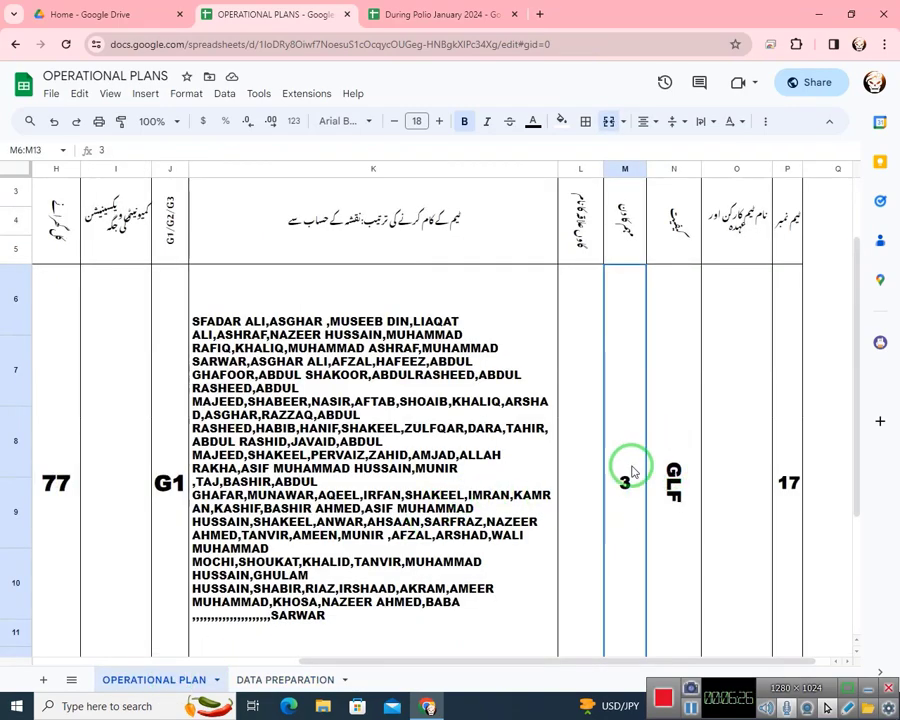
{"action": "left_click", "coordinate": [780, 442]}
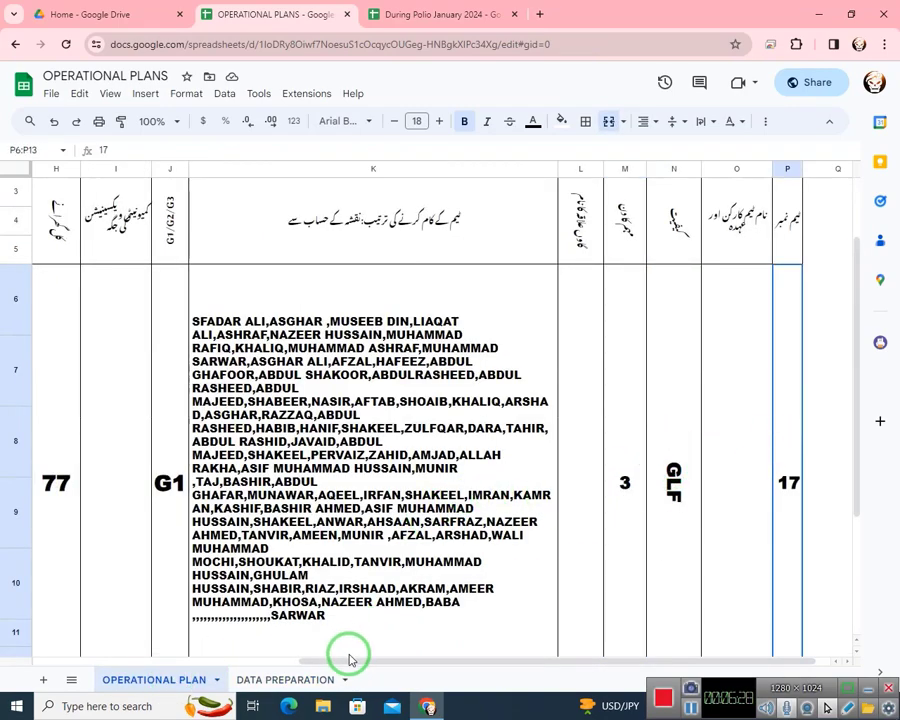
{"action": "left_click", "coordinate": [297, 678]}
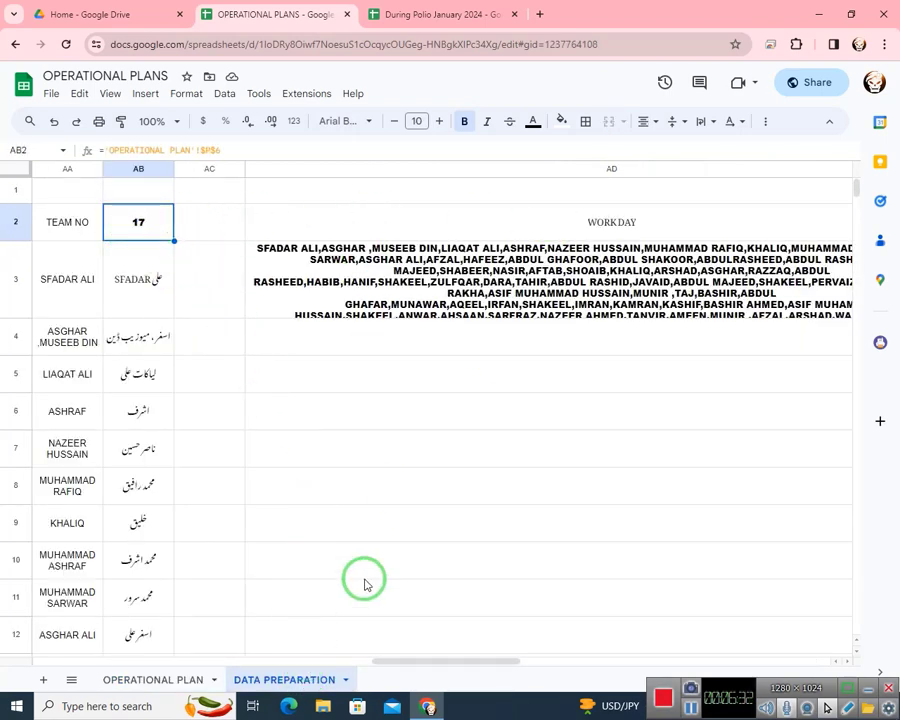
{"action": "left_click_drag", "start_coordinate": [392, 661], "coordinate": [496, 661]}
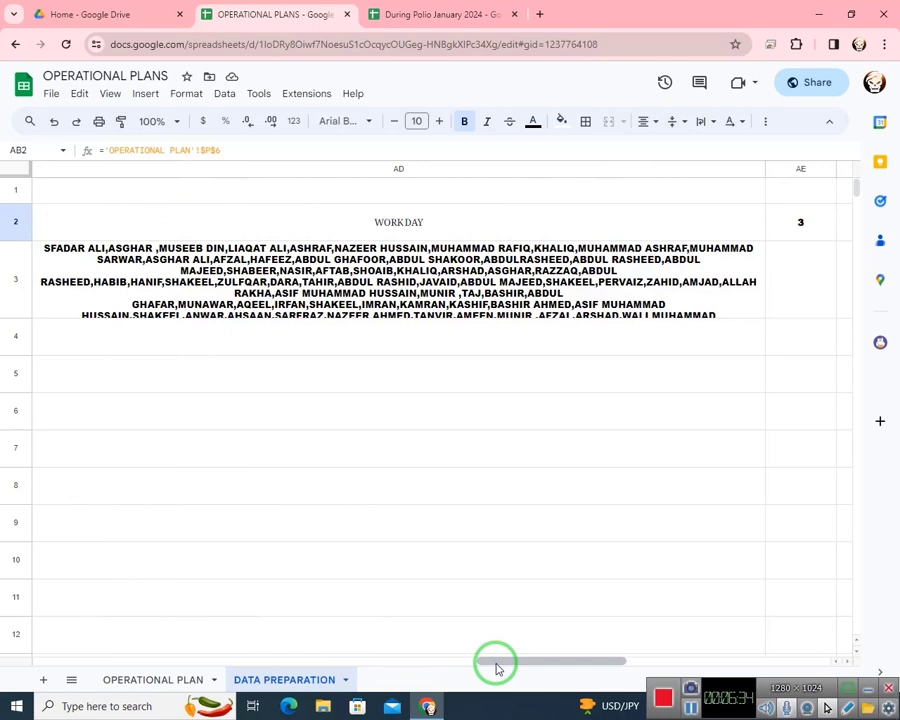
{"action": "left_click", "coordinate": [771, 224]}
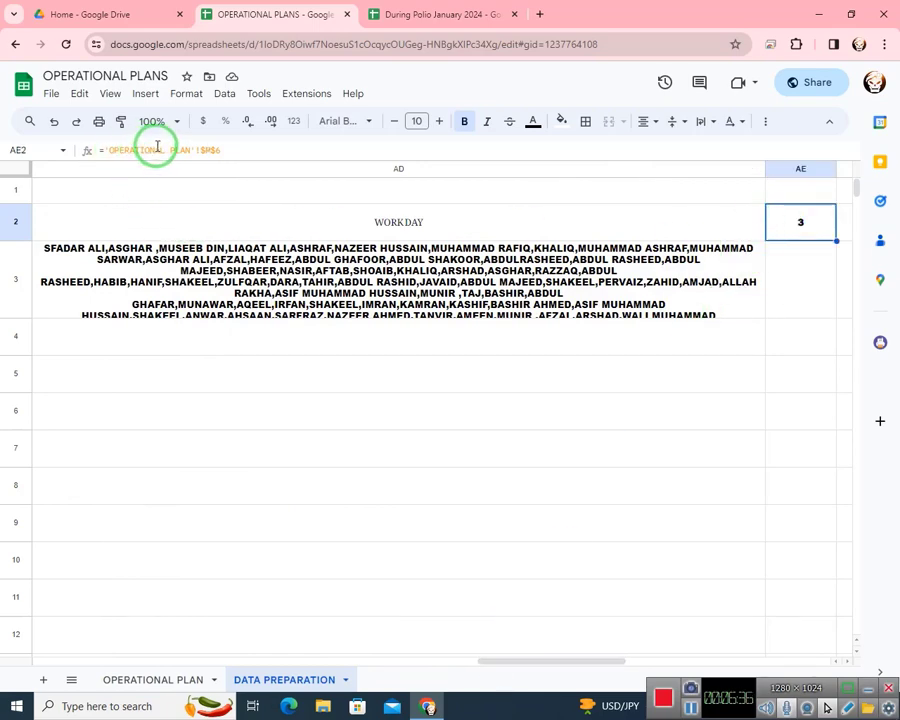
- Inspect the workday reference 'OPERATIONAL PLAN'!$M$6 in cell AE2 and the neighbouring team number and name list columns
{"action": "left_click_drag", "start_coordinate": [106, 150], "coordinate": [227, 146]}
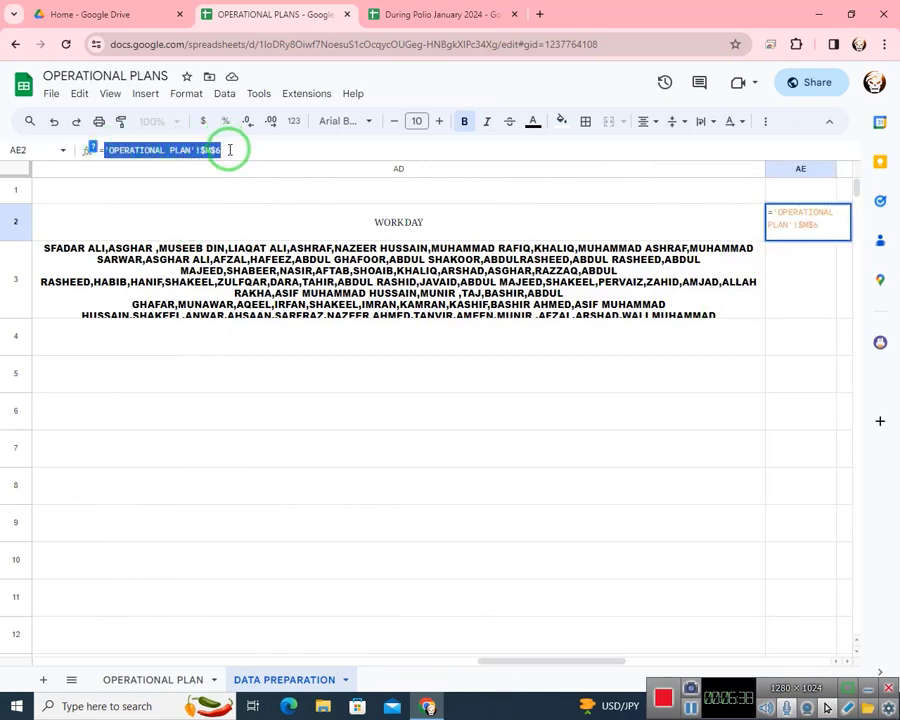
{"action": "key", "text": "Escape"}
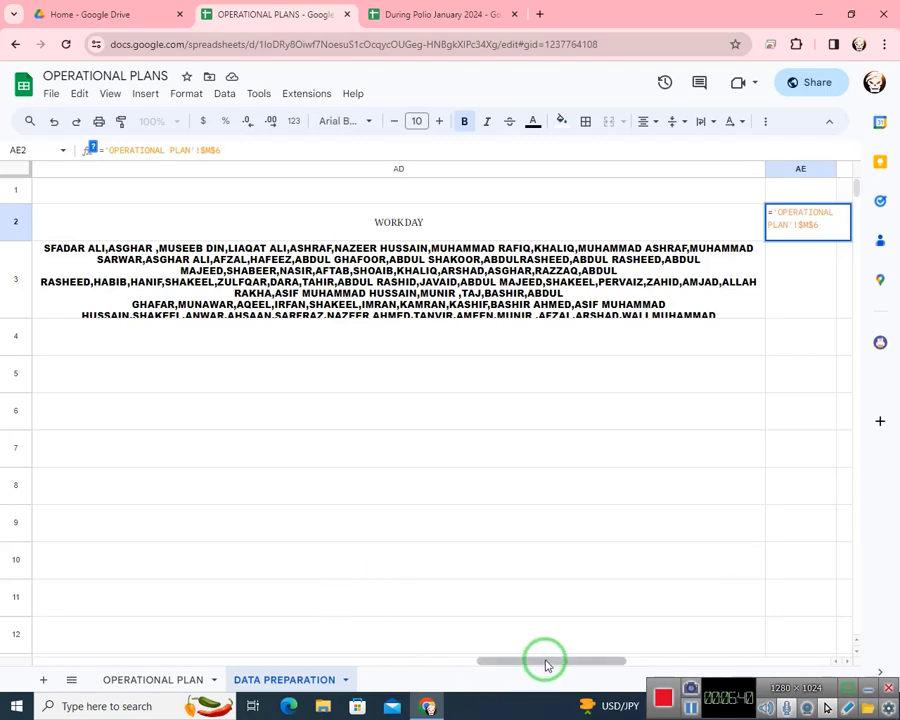
{"action": "left_click_drag", "start_coordinate": [547, 663], "coordinate": [348, 643]}
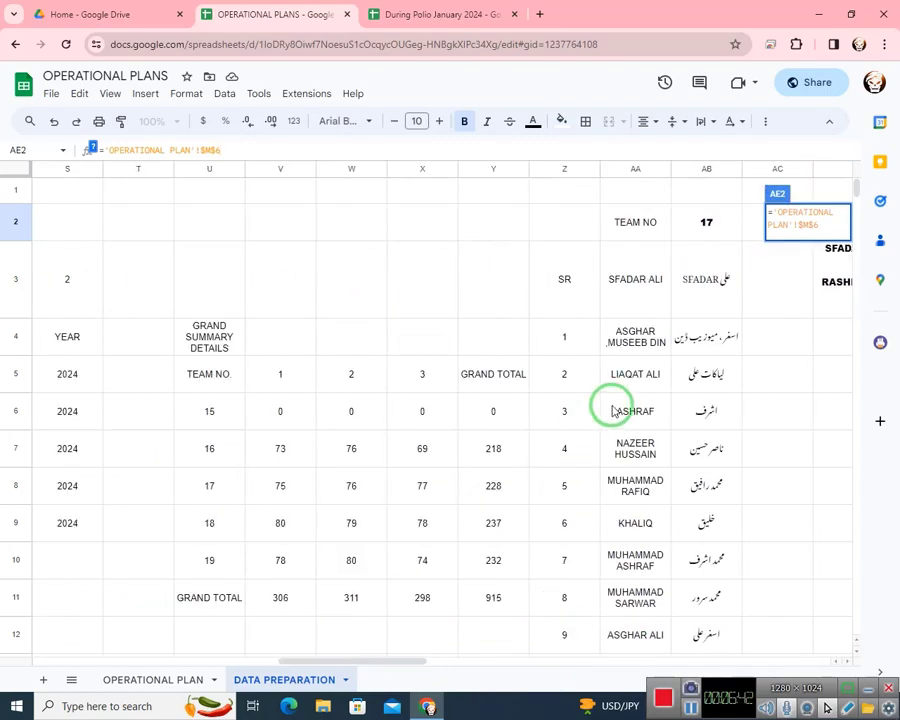
{"action": "left_click_drag", "start_coordinate": [350, 663], "coordinate": [436, 668]}
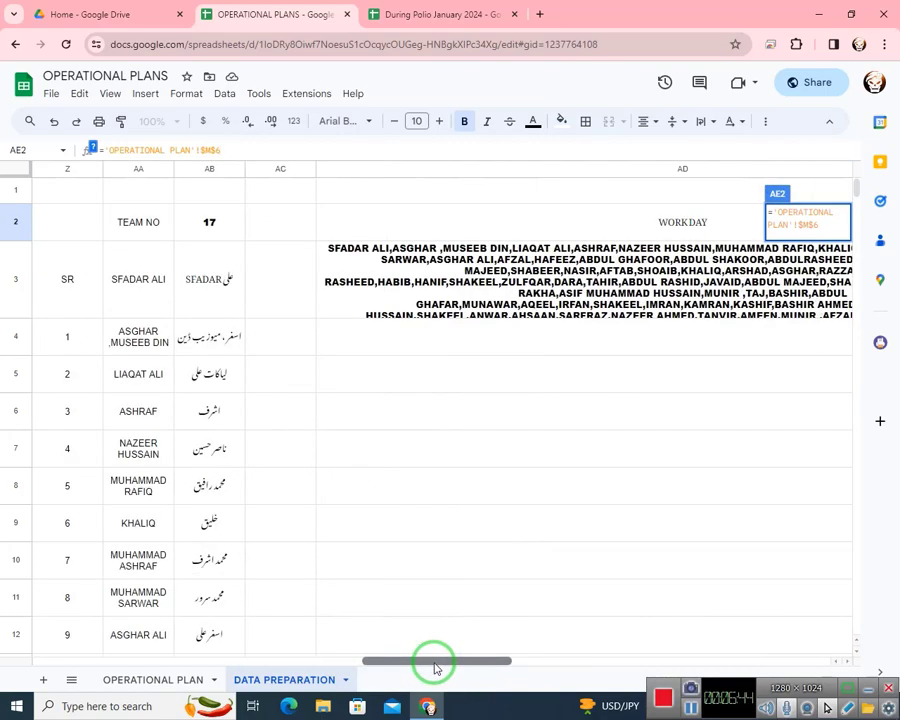
{"action": "key", "text": "Down"}
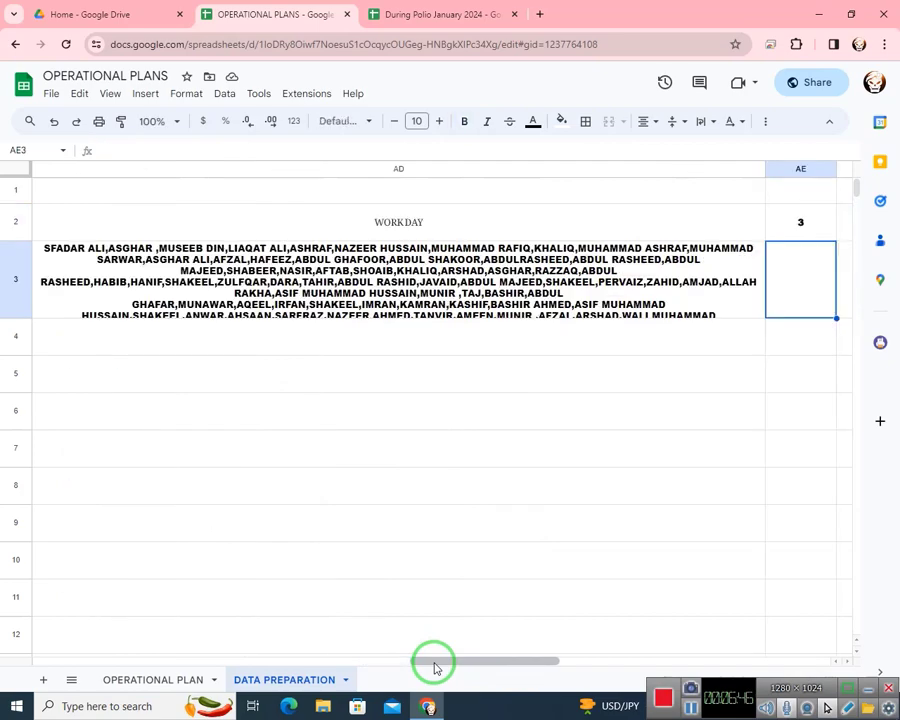
- Switch to the OPERATIONAL PLAN sheet and examine the COUNTIFS formula in merged cell H6:H13 alongside the campaign day column
{"action": "left_click", "coordinate": [163, 676]}
{"action": "left_click_drag", "start_coordinate": [455, 668], "coordinate": [382, 667]}
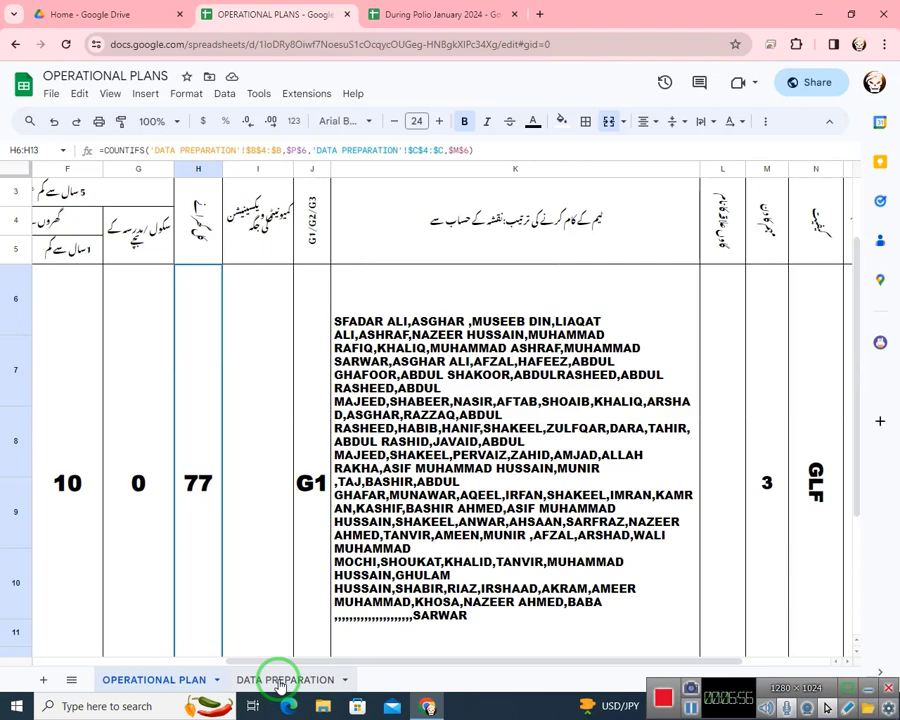
{"action": "scroll", "coordinate": [358, 665], "scroll_direction": "right", "scroll_amount": 1}
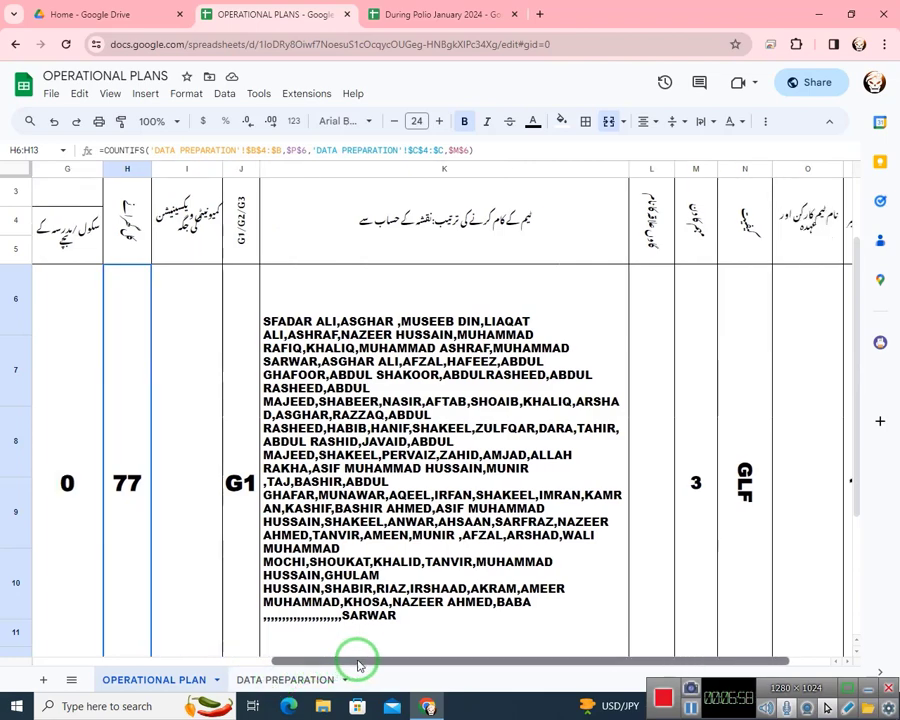
{"action": "left_click_drag", "start_coordinate": [358, 665], "coordinate": [277, 653]}
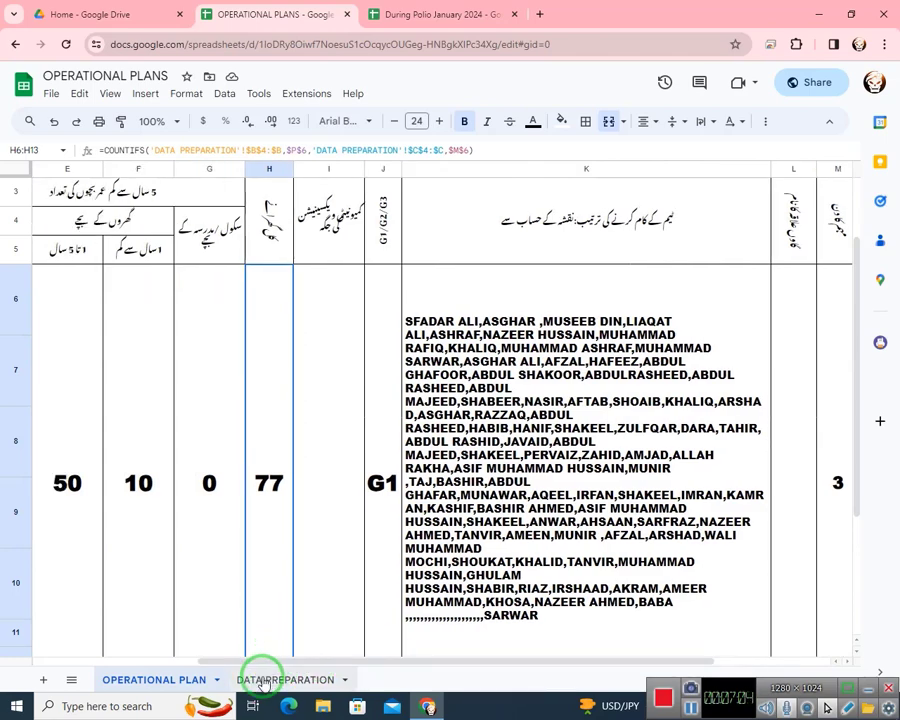
- Return to the DATA PREPARATION sheet and start a COUNTIFS formula in empty cell L6
{"action": "left_click", "coordinate": [262, 683]}
{"action": "left_click", "coordinate": [266, 414]}
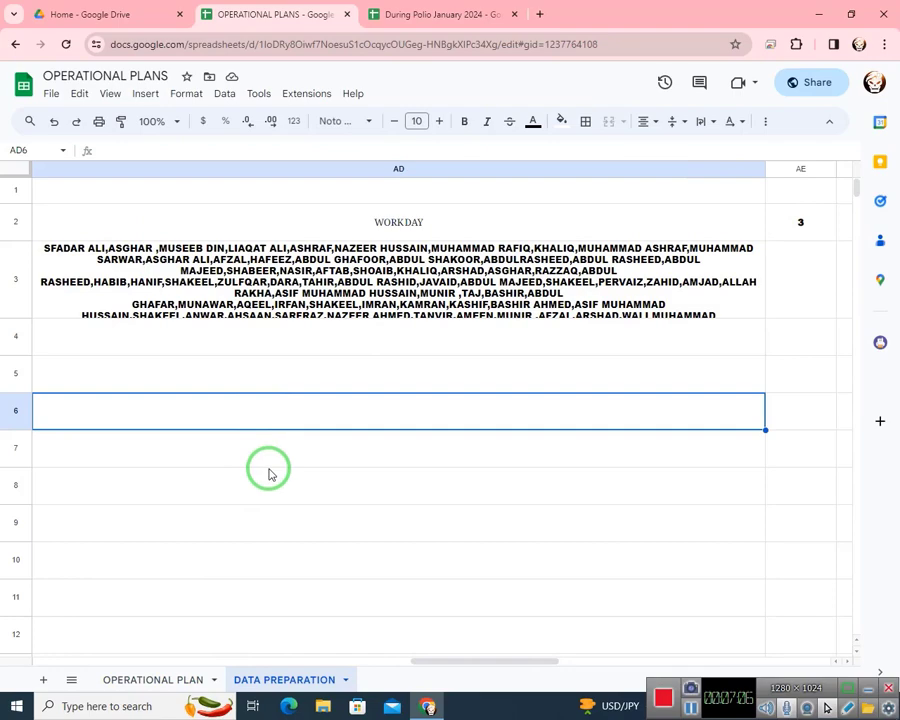
{"action": "key", "text": "Left"}
{"action": "key", "text": "Left"}
{"action": "key", "text": "Left"}
{"action": "key", "text": "Left"}
{"action": "key", "text": "Left"}
{"action": "key", "text": "Left"}
{"action": "key", "text": "Left"}
{"action": "key", "text": "Left"}
{"action": "key", "text": "Left"}
{"action": "key", "text": "Left"}
{"action": "key", "text": "Left"}
{"action": "key", "text": "Left"}
{"action": "key", "text": "Left"}
{"action": "key", "text": "Left"}
{"action": "key", "text": "Left"}
{"action": "key", "text": "Left"}
{"action": "key", "text": "Left"}
{"action": "key", "text": "Left"}
{"action": "key", "text": "Left"}
{"action": "key", "text": "Left"}
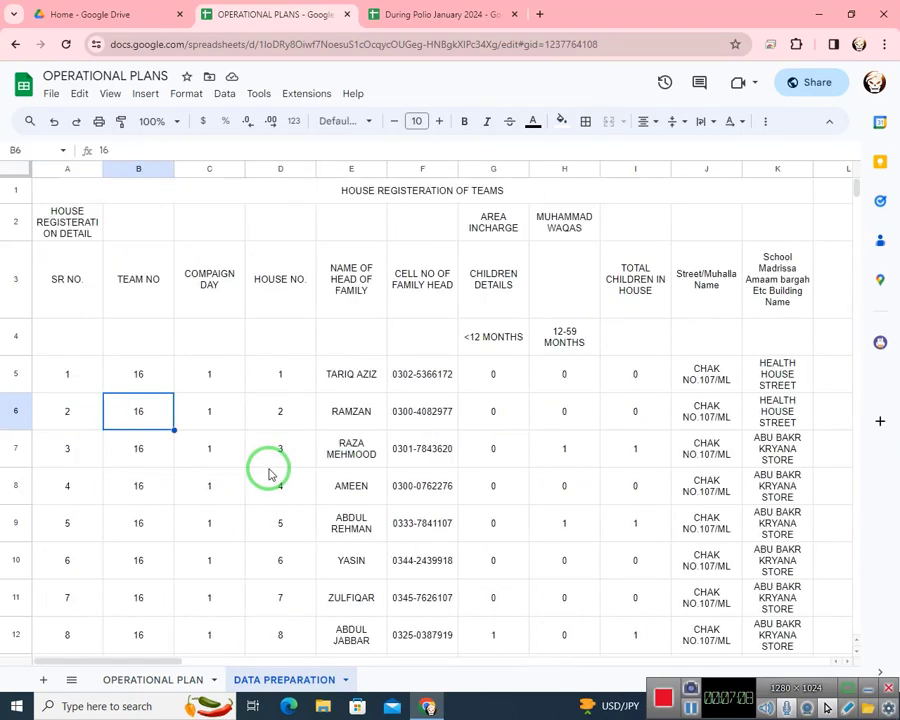
{"action": "key", "text": "Right"}
{"action": "key", "text": "Right"}
{"action": "key", "text": "Right"}
{"action": "key", "text": "Right"}
{"action": "key", "text": "Right"}
{"action": "key", "text": "Right"}
{"action": "key", "text": "Right"}
{"action": "key", "text": "Right"}
{"action": "key", "text": "Right"}
{"action": "key", "text": "Right"}
{"action": "key", "text": "Right"}
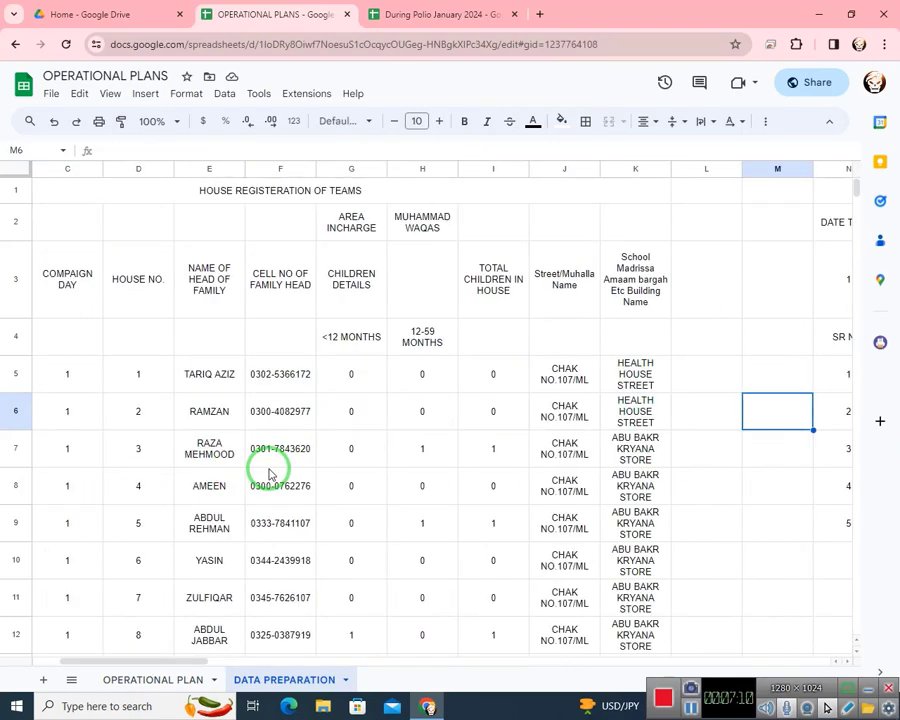
{"action": "key", "text": "Left"}
{"action": "type", "text": "=C"}
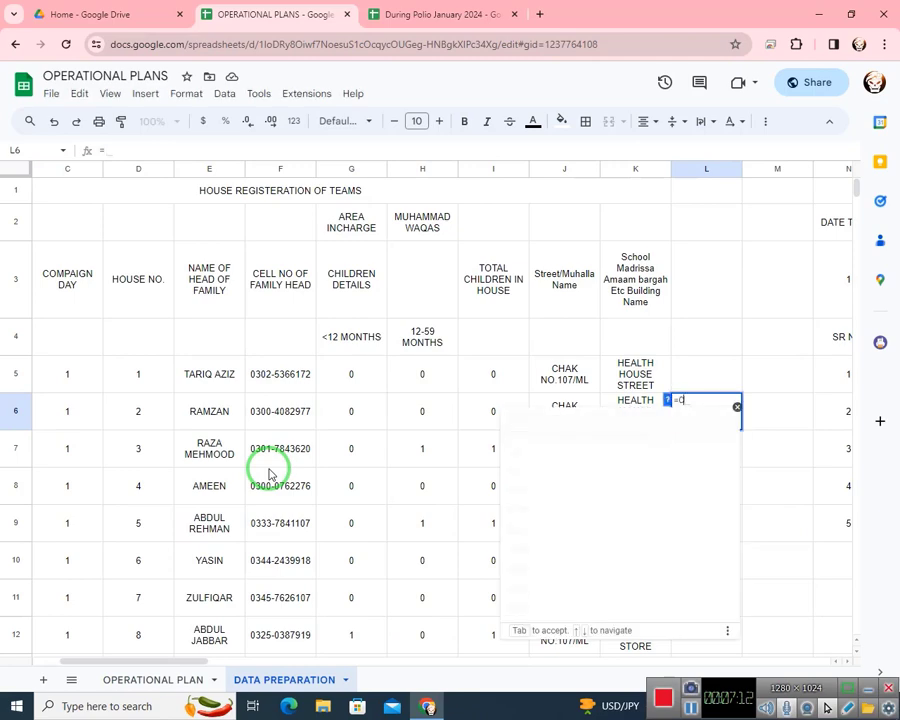
{"action": "type", "text": "OUNT"}
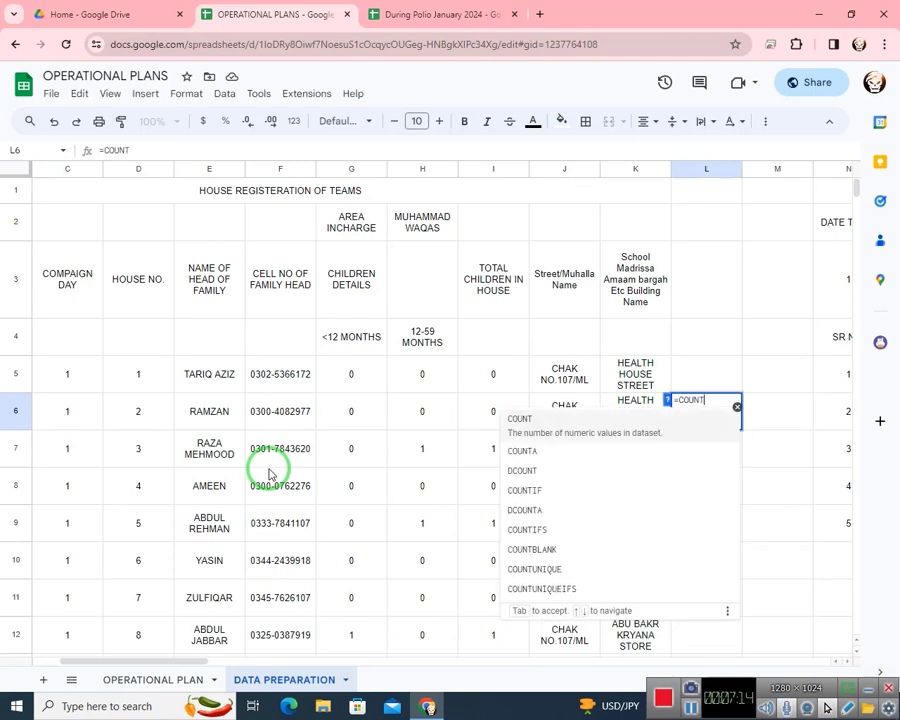
{"action": "key", "text": "Down"}
{"action": "key", "text": "Down"}
{"action": "key", "text": "Down"}
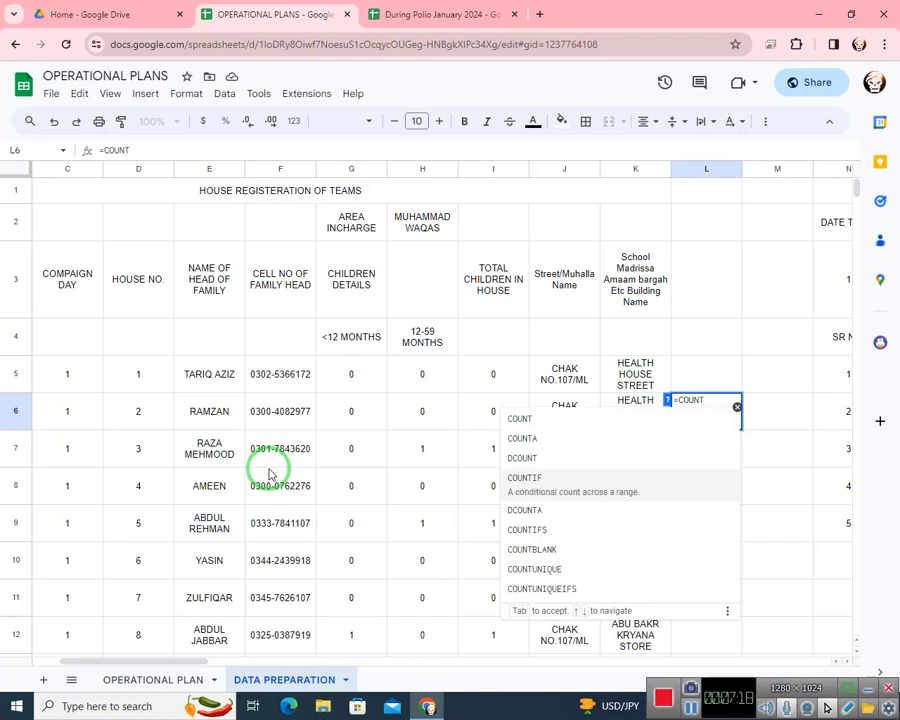
{"action": "key", "text": "Down"}
{"action": "key", "text": "Down"}
{"action": "key", "text": "Down"}
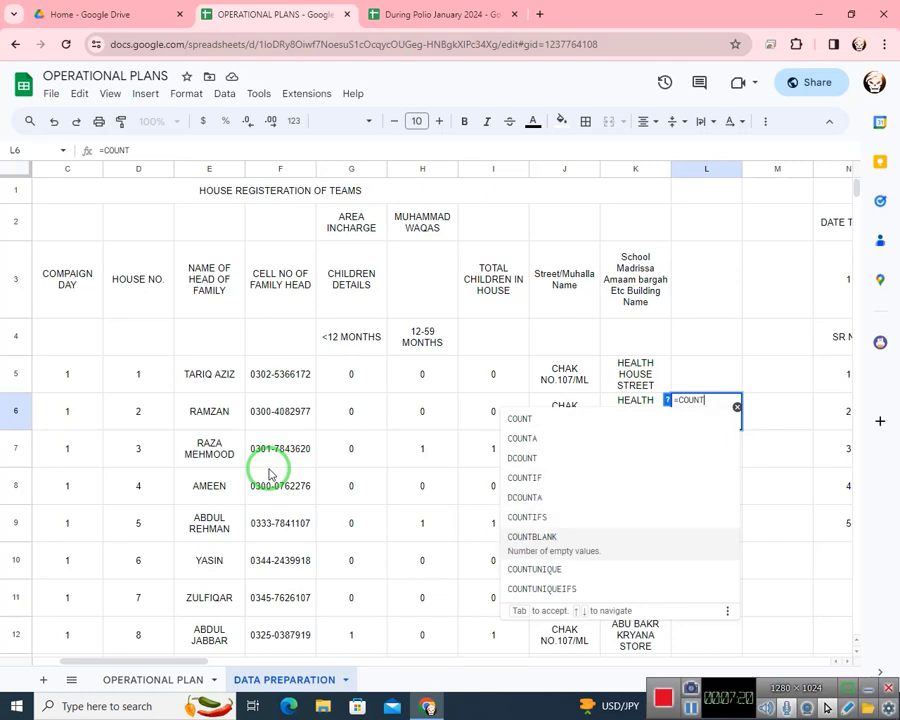
{"action": "key", "text": "Up"}
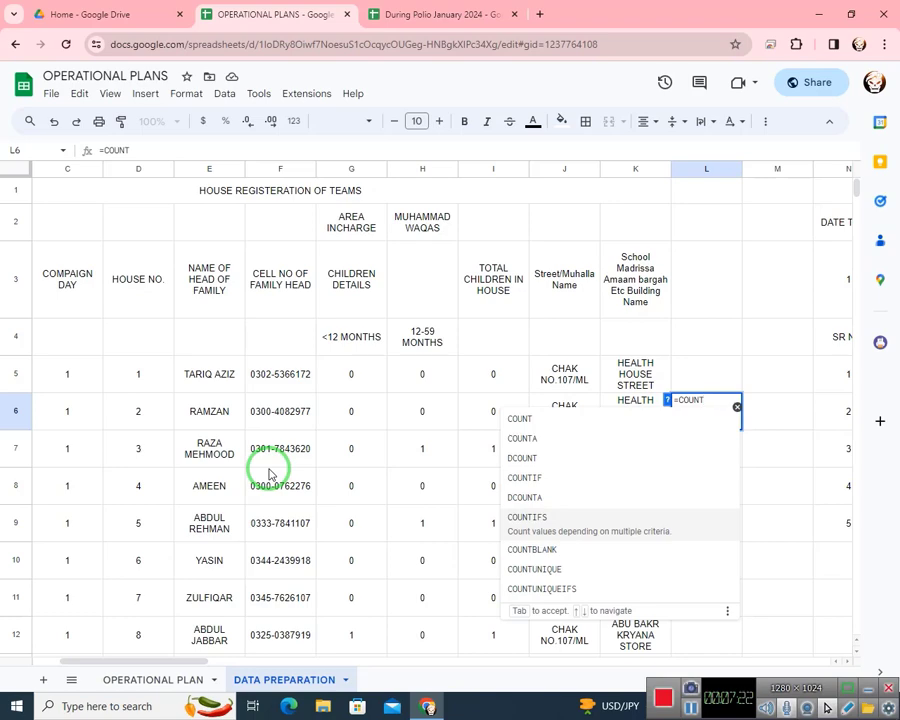
{"action": "key", "text": "Tab"}
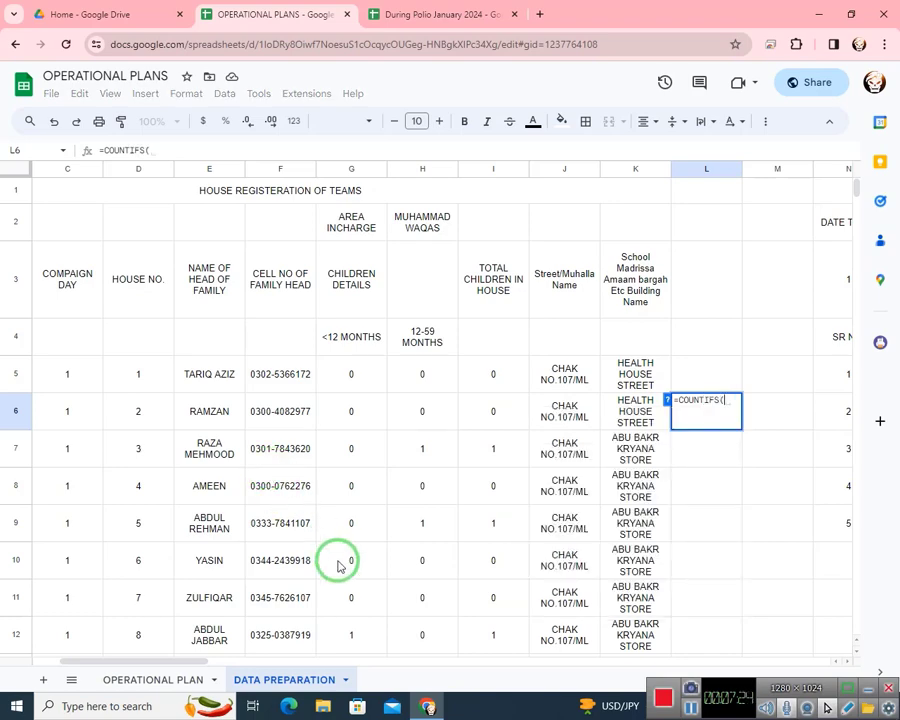
- Add the team number range $B$4:$B with cell AB2 as its criterion to the COUNTIFS formula
{"action": "left_click_drag", "start_coordinate": [197, 657], "coordinate": [161, 573]}
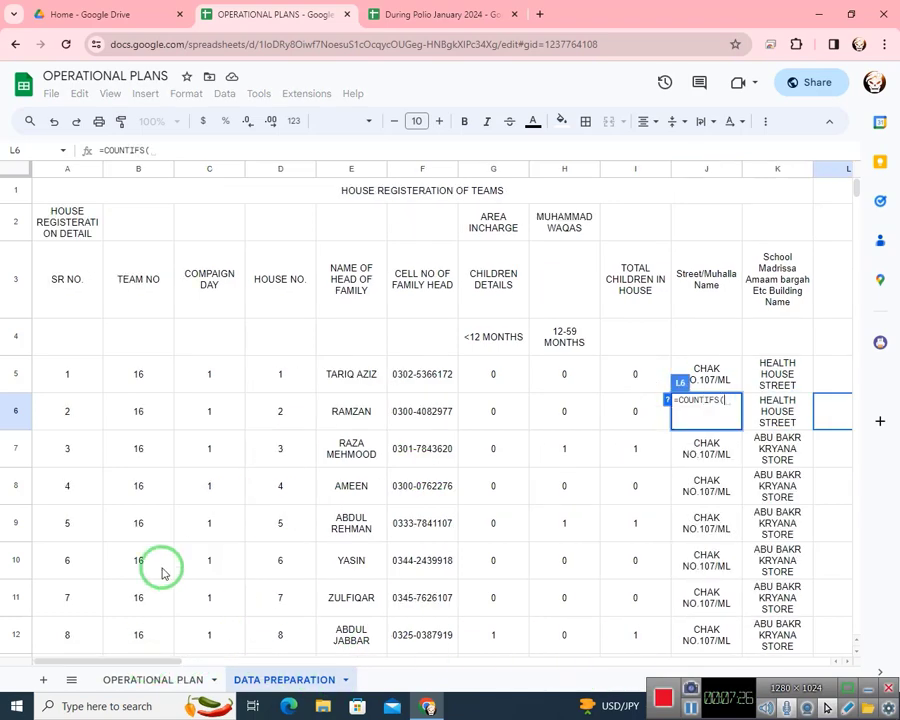
{"action": "left_click", "coordinate": [153, 380]}
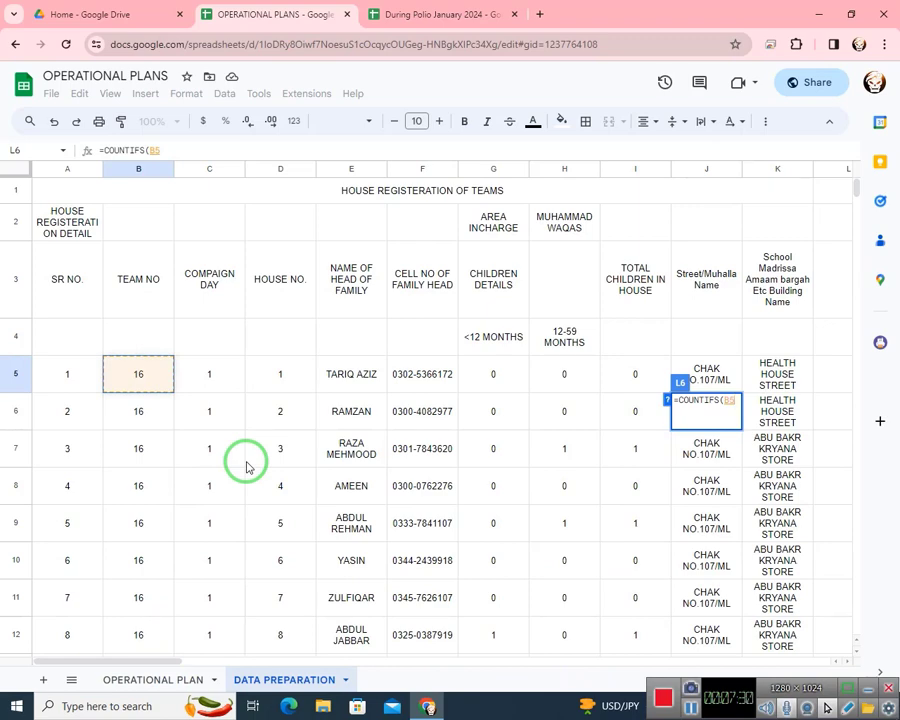
{"action": "key", "text": "Up"}
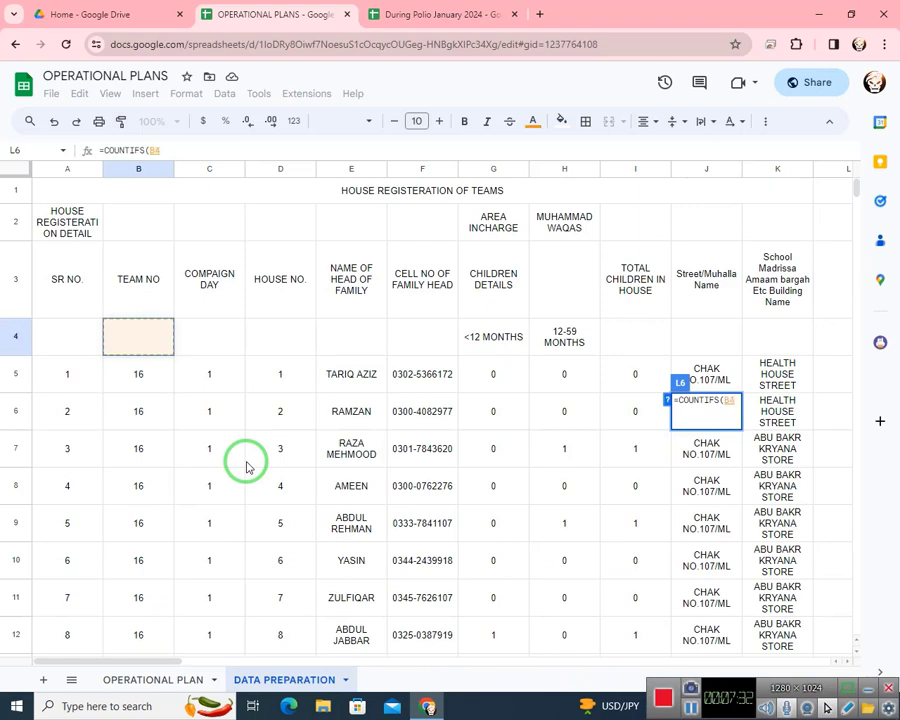
{"action": "type", "text": ":$"}
{"action": "type", "text": "B"}
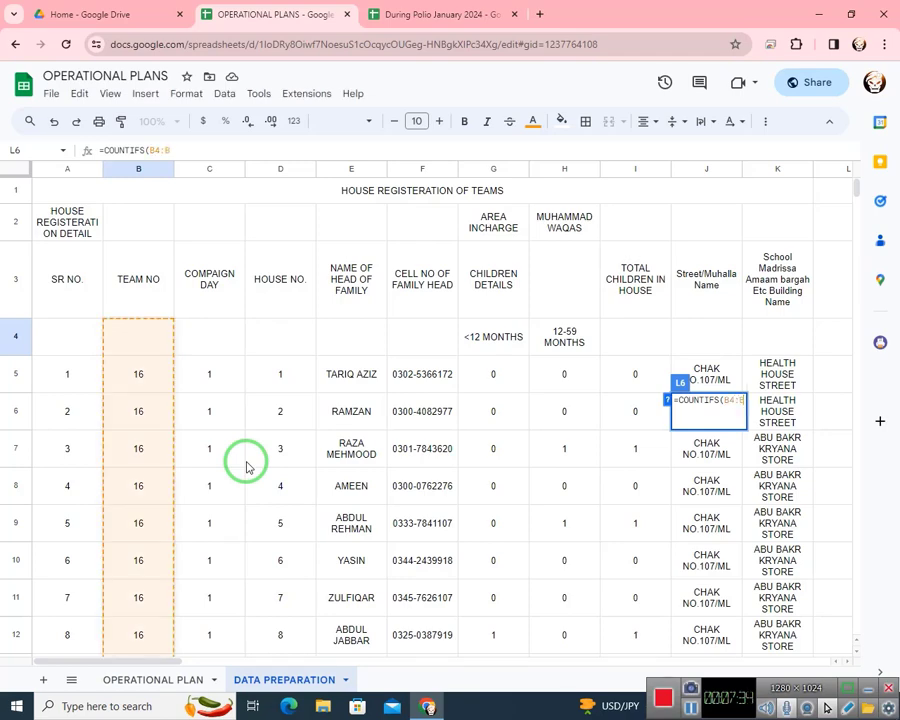
{"action": "type", "text": ","}
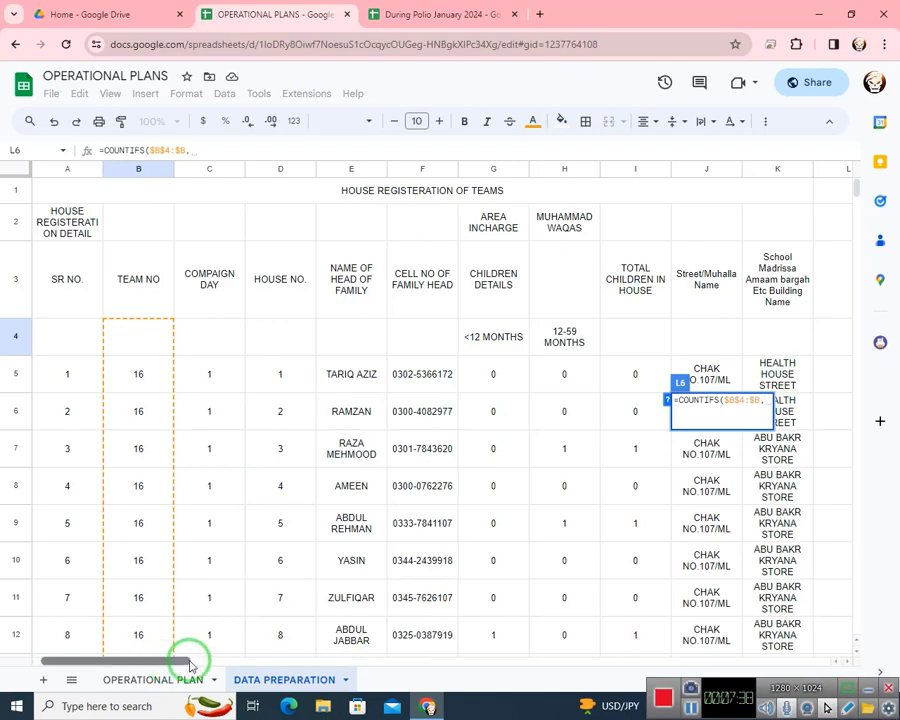
{"action": "left_click_drag", "start_coordinate": [190, 663], "coordinate": [465, 660]}
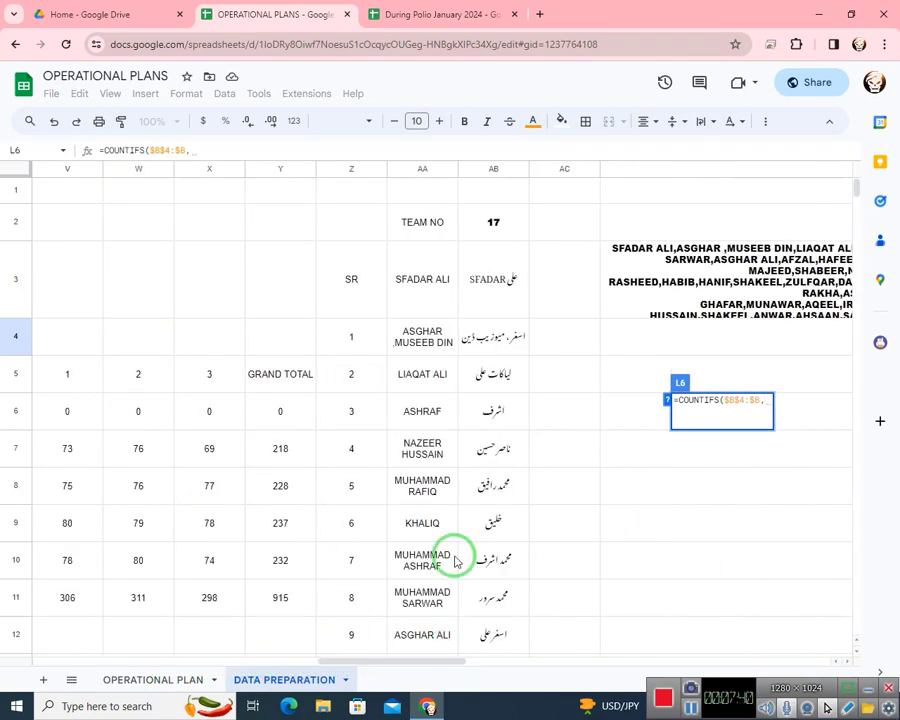
{"action": "left_click", "coordinate": [502, 239]}
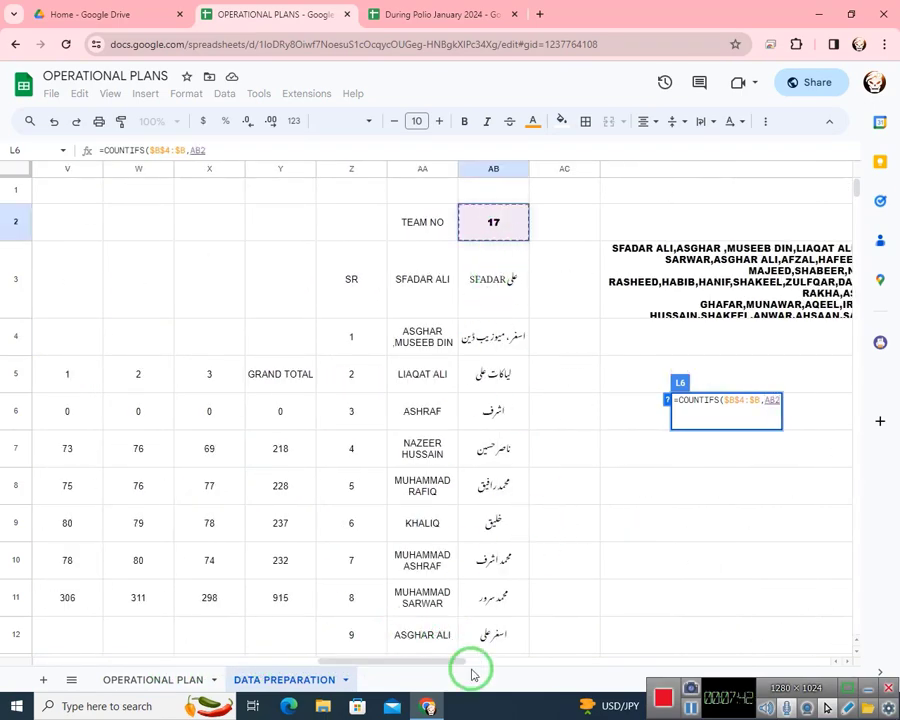
{"action": "type", "text": ","}
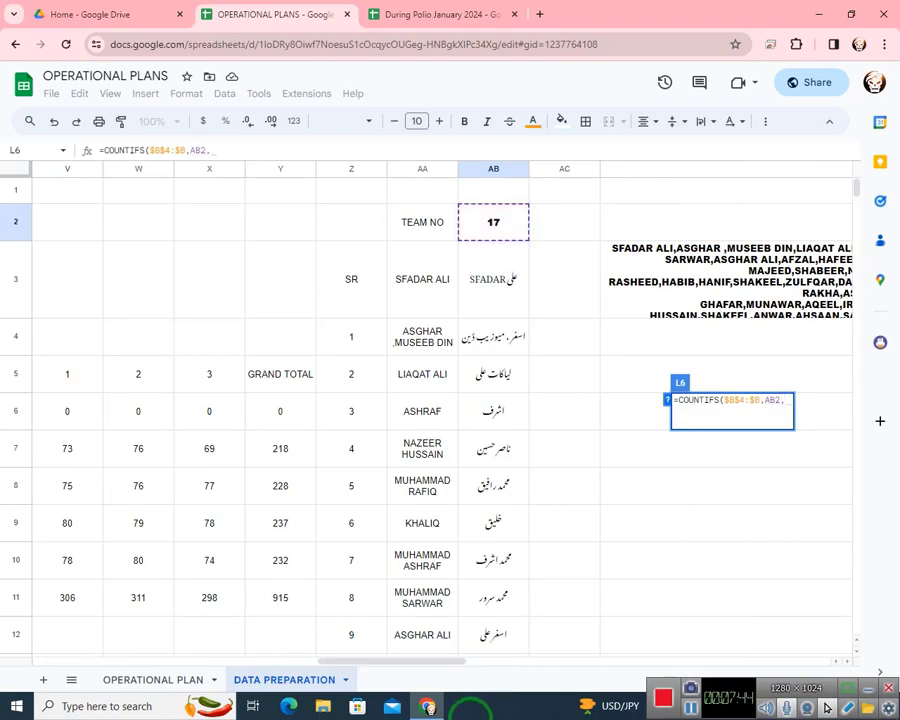
- Complete the COUNTIFS formula in L6 with campaign day range C4:C and criterion AE2, and reselect the cell
{"action": "left_click_drag", "start_coordinate": [447, 665], "coordinate": [110, 643]}
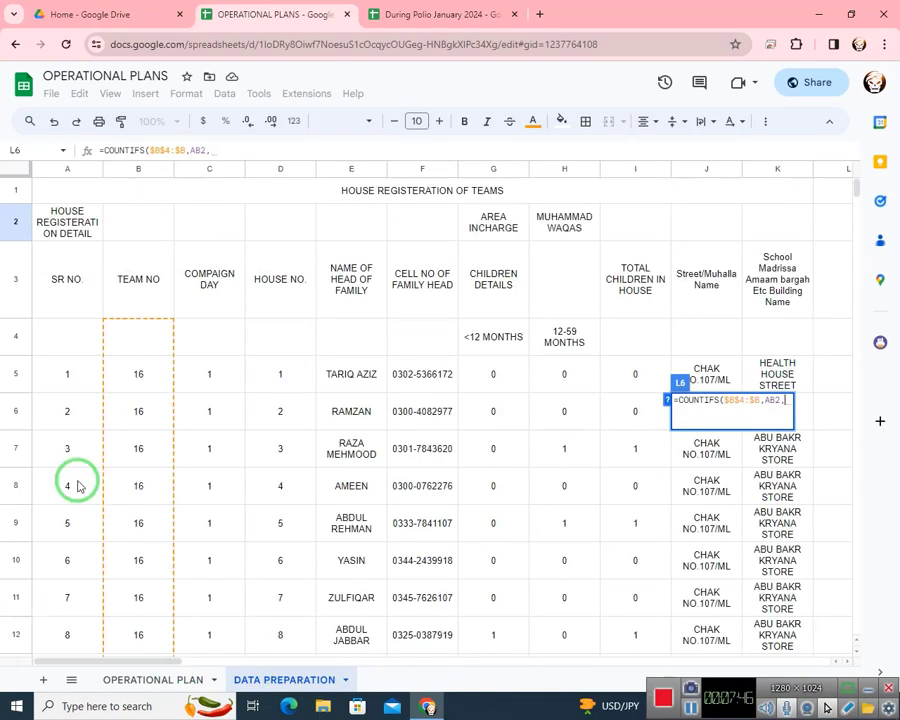
{"action": "left_click", "coordinate": [219, 345]}
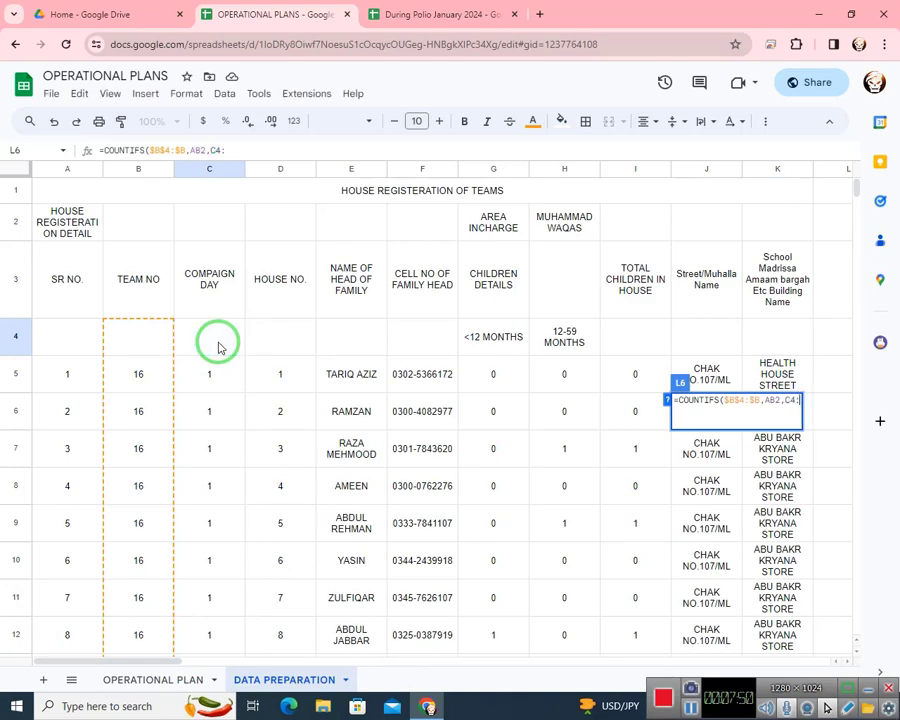
{"action": "type", "text": ":C"}
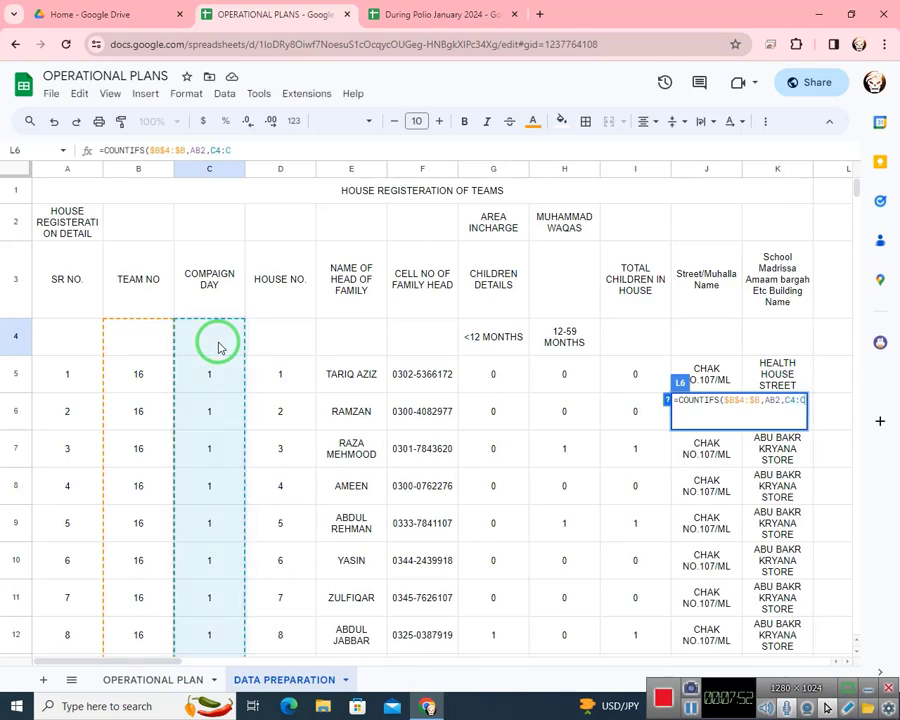
{"action": "type", "text": ","}
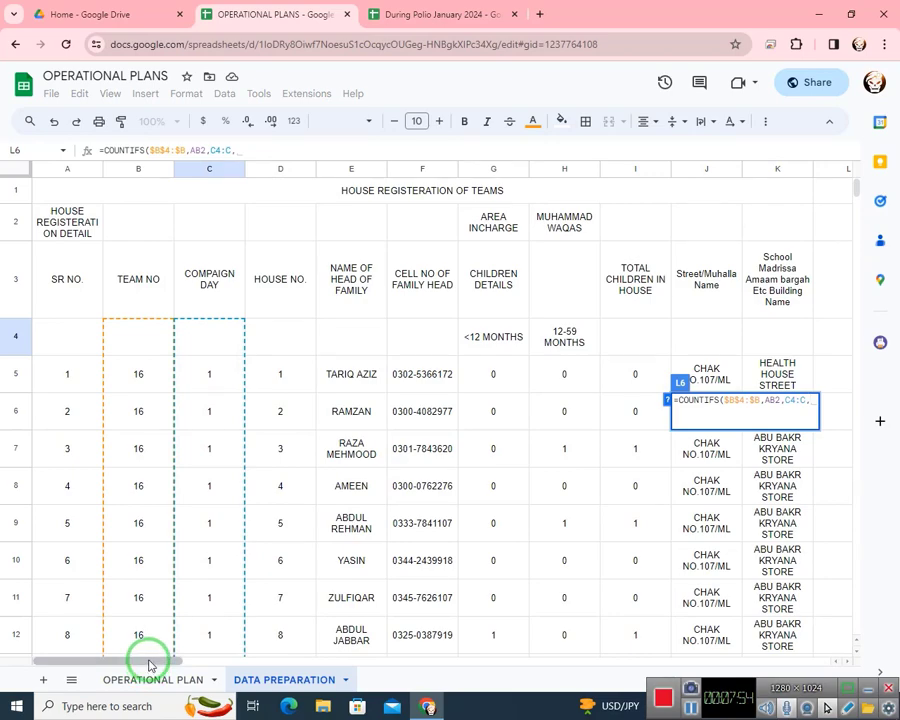
{"action": "left_click_drag", "start_coordinate": [148, 665], "coordinate": [576, 612]}
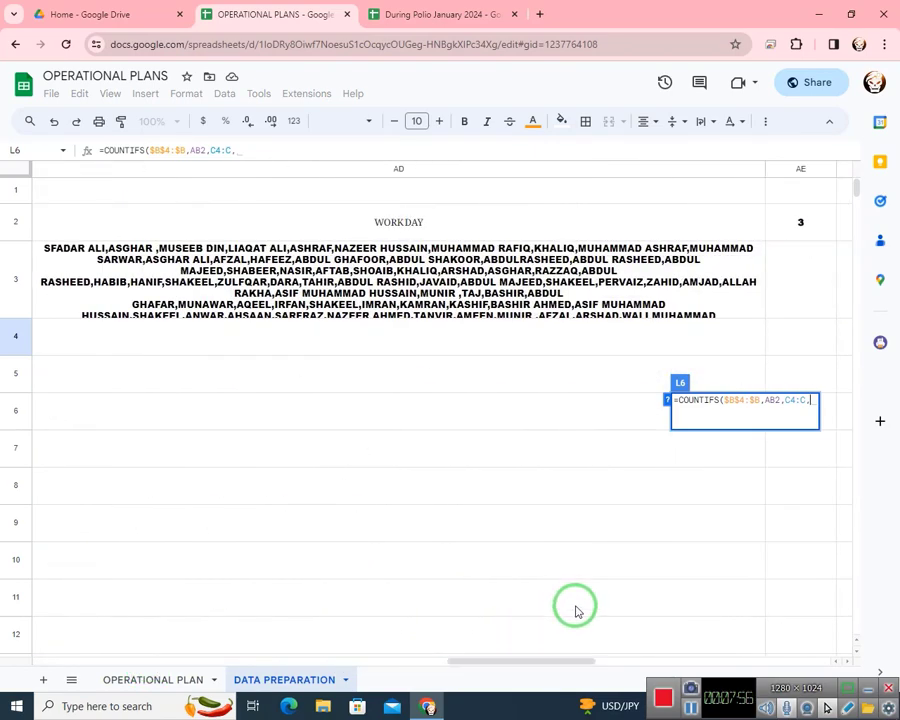
{"action": "left_click", "coordinate": [796, 234]}
{"action": "key", "text": "Return"}
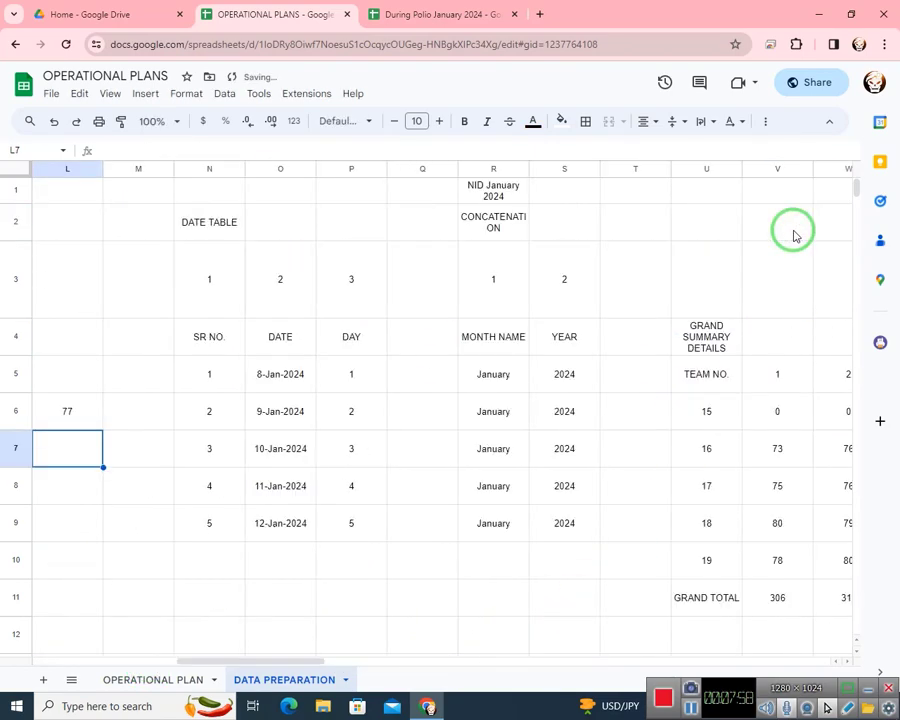
{"action": "key", "text": "Up"}
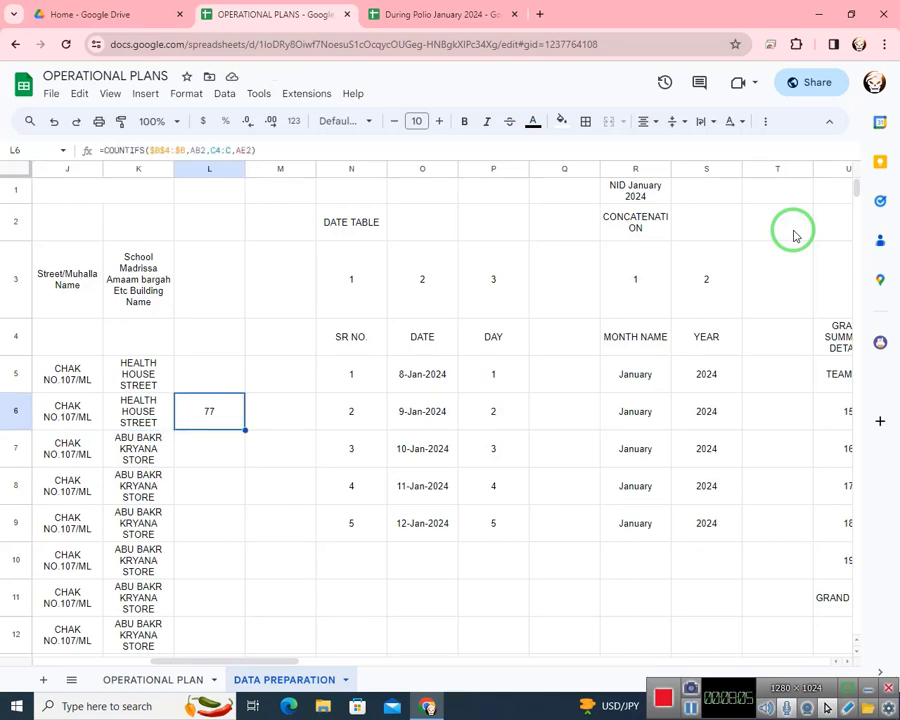
- Review the team number cell AB2 and workday cell AE2 that serve as the COUNTIFS criteria
{"action": "key", "text": "Up"}
{"action": "key", "text": "Up"}
{"action": "key", "text": "Up"}
{"action": "key", "text": "Up"}
{"action": "key", "text": "Up"}
{"action": "key", "text": "Right"}
{"action": "key", "text": "Right"}
{"action": "key", "text": "Right"}
{"action": "key", "text": "Right"}
{"action": "key", "text": "Right"}
{"action": "key", "text": "Right"}
{"action": "key", "text": "Right"}
{"action": "key", "text": "Right"}
{"action": "key", "text": "Right"}
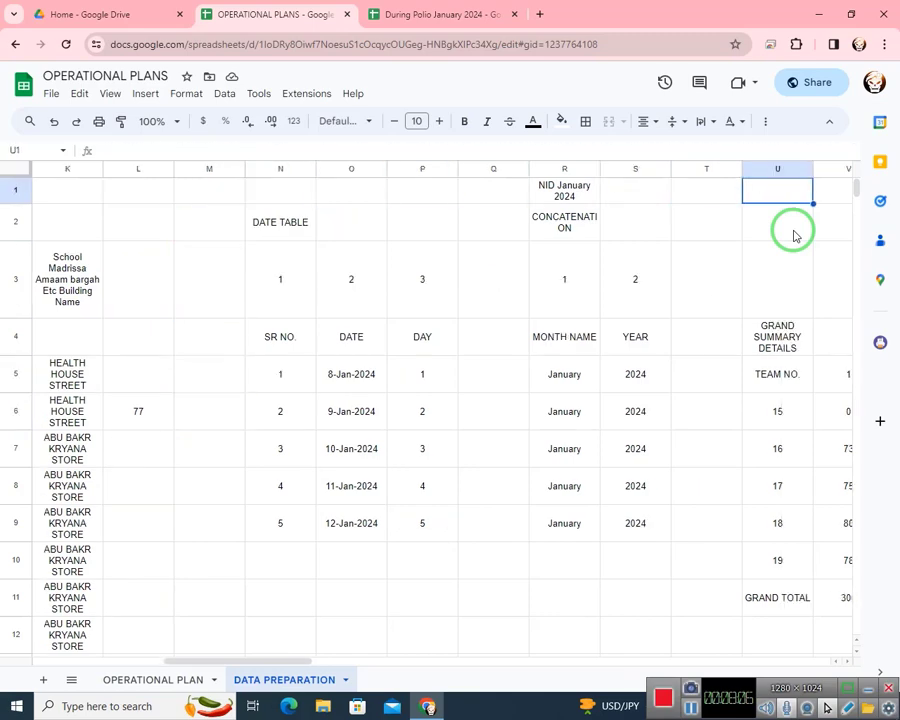
{"action": "key", "text": "Right"}
{"action": "key", "text": "Right"}
{"action": "key", "text": "Right"}
{"action": "key", "text": "Down"}
{"action": "key", "text": "Right"}
{"action": "key", "text": "Right"}
{"action": "key", "text": "Right"}
{"action": "key", "text": "Right"}
{"action": "key", "text": "Right"}
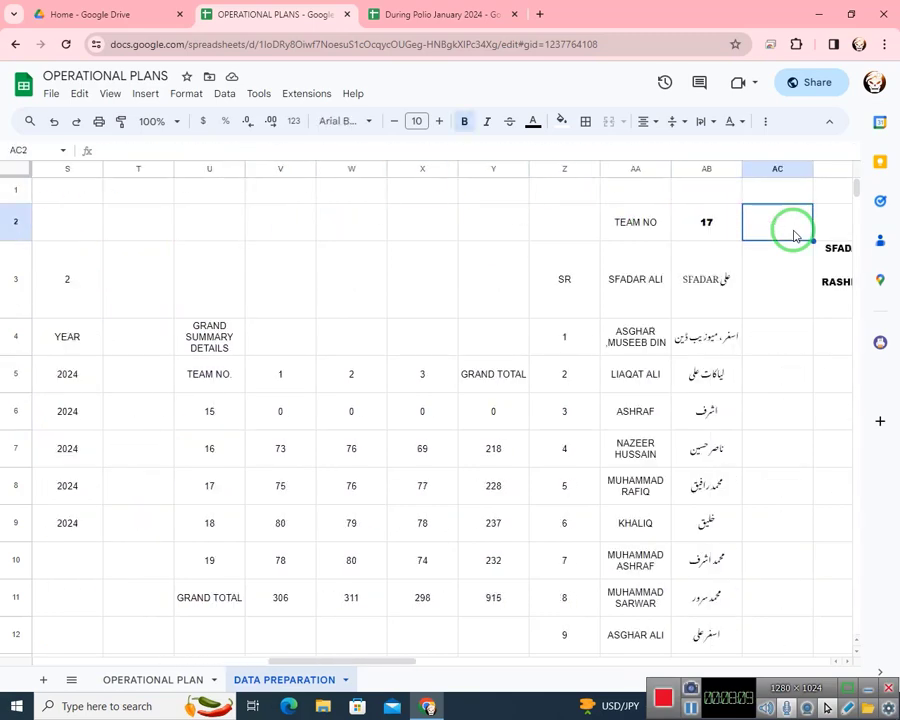
{"action": "key", "text": "Right"}
{"action": "key", "text": "Right"}
{"action": "key", "text": "Right"}
{"action": "key", "text": "Left"}
{"action": "key", "text": "Left"}
{"action": "key", "text": "Left"}
{"action": "key", "text": "Left"}
{"action": "key", "text": "Left"}
{"action": "key", "text": "Left"}
{"action": "key", "text": "Left"}
{"action": "key", "text": "Left"}
{"action": "key", "text": "Left"}
{"action": "key", "text": "Left"}
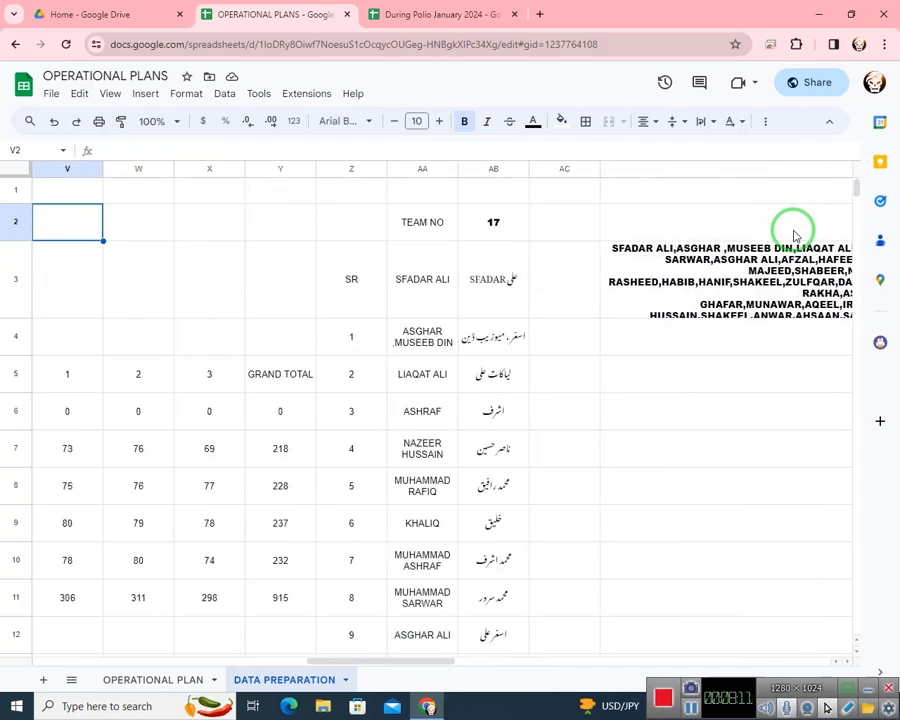
- Go back to cell L6 on the DATA PREPARATION sheet and review its COUNTIFS formula beside the house registration columns
{"action": "key", "text": "Left"}
{"action": "key", "text": "Left"}
{"action": "key", "text": "Left"}
{"action": "key", "text": "Left"}
{"action": "key", "text": "Left"}
{"action": "key", "text": "Left"}
{"action": "key", "text": "Left"}
{"action": "key", "text": "Left"}
{"action": "key", "text": "Left"}
{"action": "key", "text": "Left"}
{"action": "key", "text": "Down"}
{"action": "key", "text": "Left"}
{"action": "key", "text": "Down"}
{"action": "key", "text": "Down"}
{"action": "key", "text": "Down"}
{"action": "key", "text": "Down"}
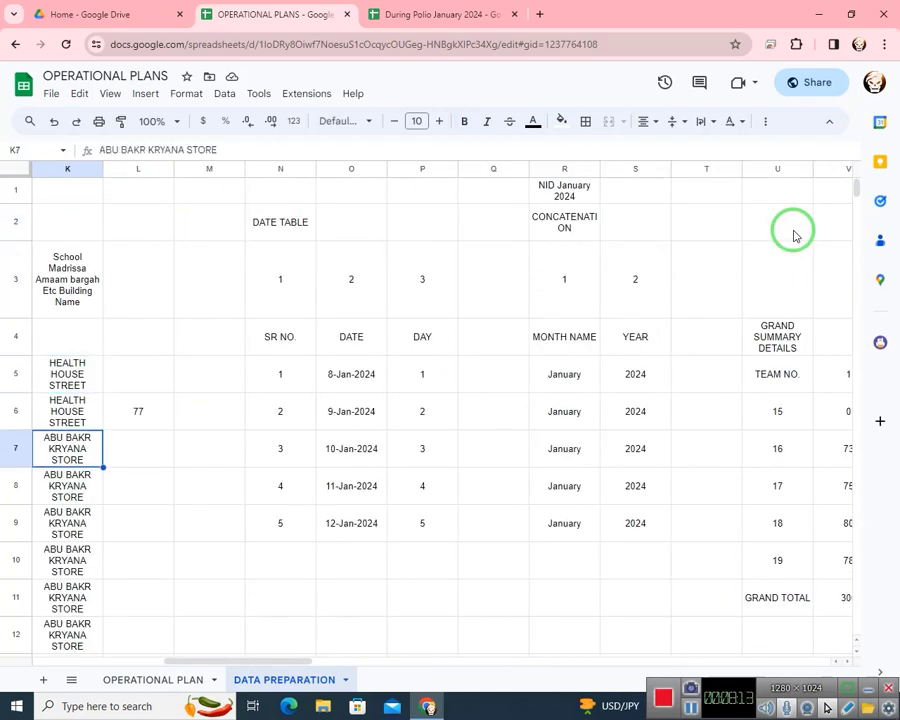
{"action": "key", "text": "Left"}
{"action": "key", "text": "Left"}
{"action": "key", "text": "Up"}
{"action": "key", "text": "Right"}
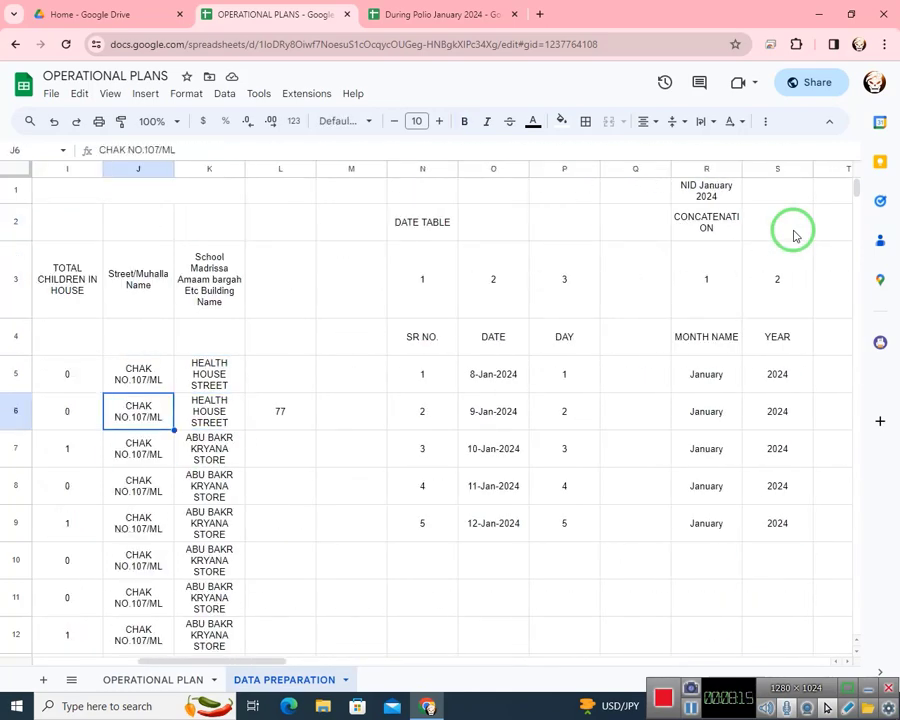
{"action": "key", "text": "Left"}
{"action": "key", "text": "Left"}
{"action": "key", "text": "Left"}
{"action": "key", "text": "Left"}
{"action": "key", "text": "Right"}
{"action": "key", "text": "Right"}
{"action": "key", "text": "Right"}
{"action": "key", "text": "Right"}
{"action": "key", "text": "Right"}
{"action": "key", "text": "Right"}
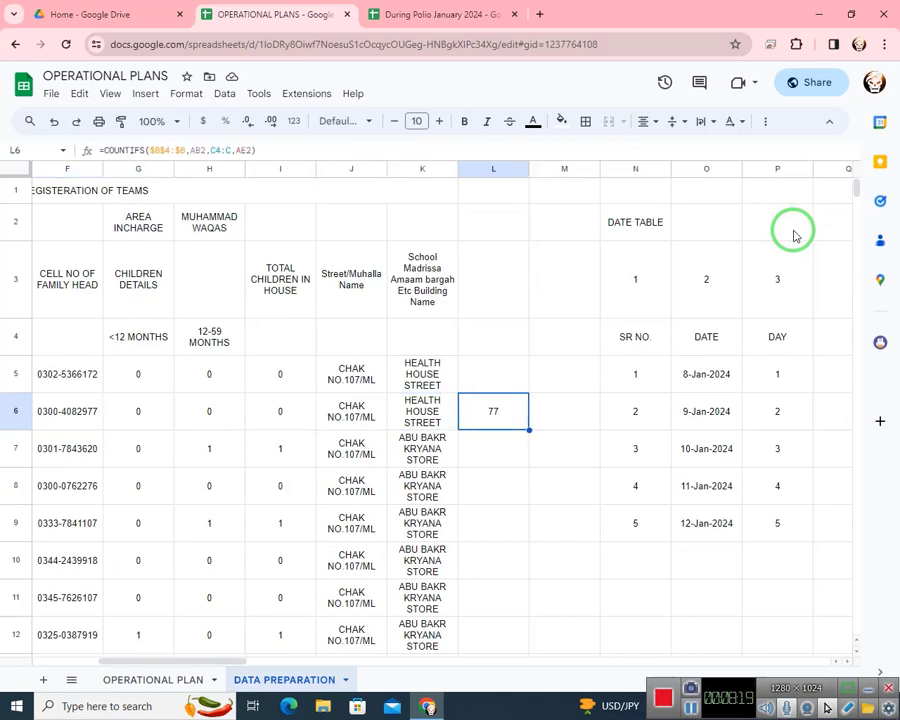
{"action": "key", "text": "Up"}
{"action": "key", "text": "Down"}
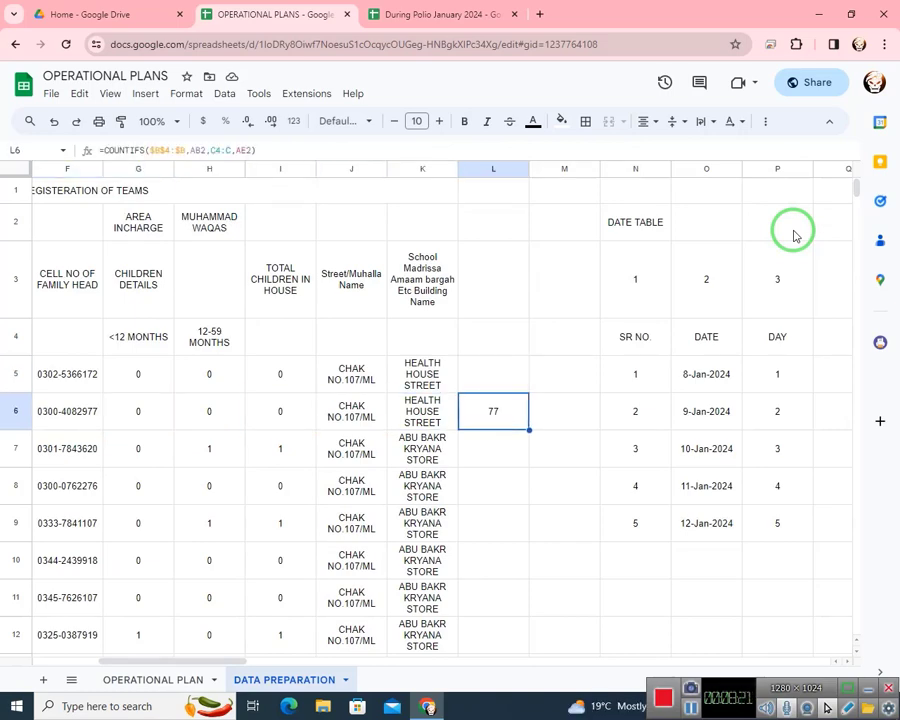
- Enter team number 16 in cell L5 and campaign day 1 in cell M5 as test criteria
{"action": "key", "text": "Up"}
{"action": "type", "text": "16"}
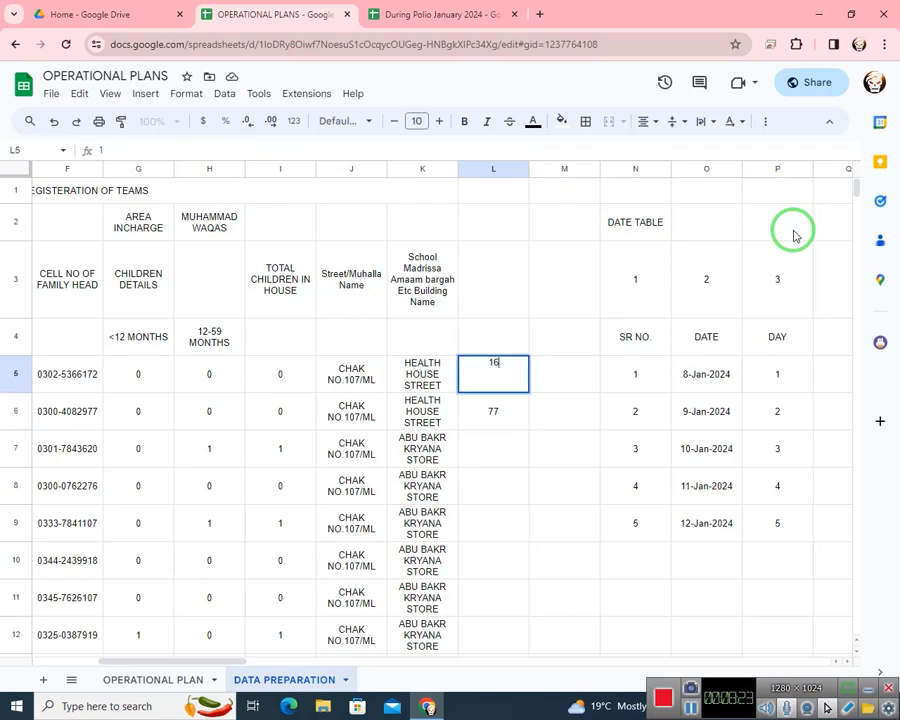
{"action": "key", "text": "Right"}
{"action": "type", "text": "1"}
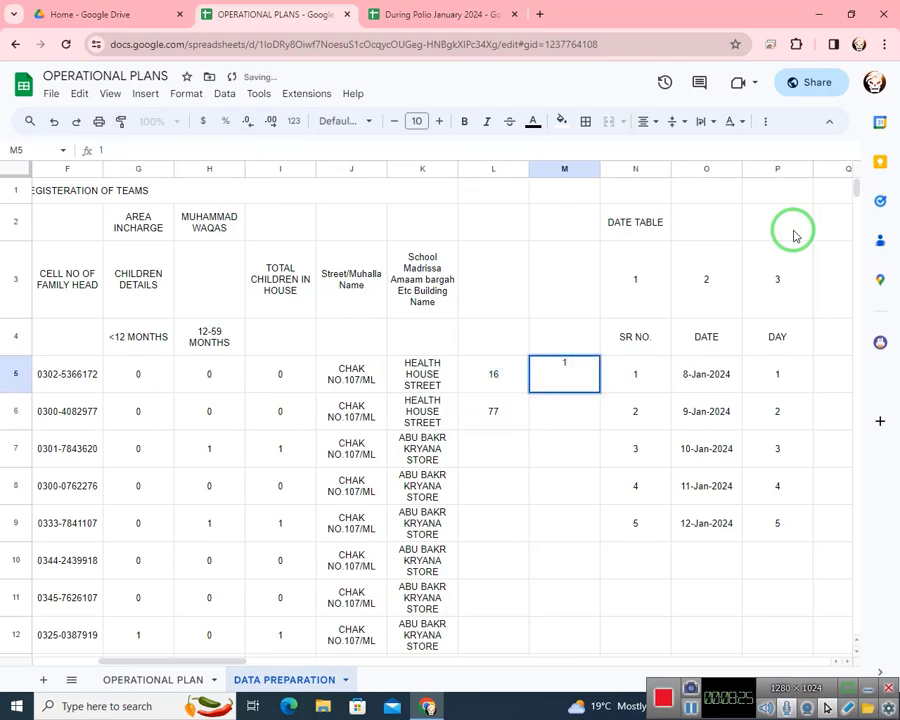
- Edit the COUNTIFS formula in L6 to use L5 as the team criterion and M5 as the day criterion
{"action": "key", "text": "Left"}
{"action": "key", "text": "Down"}
{"action": "key", "text": "F2"}
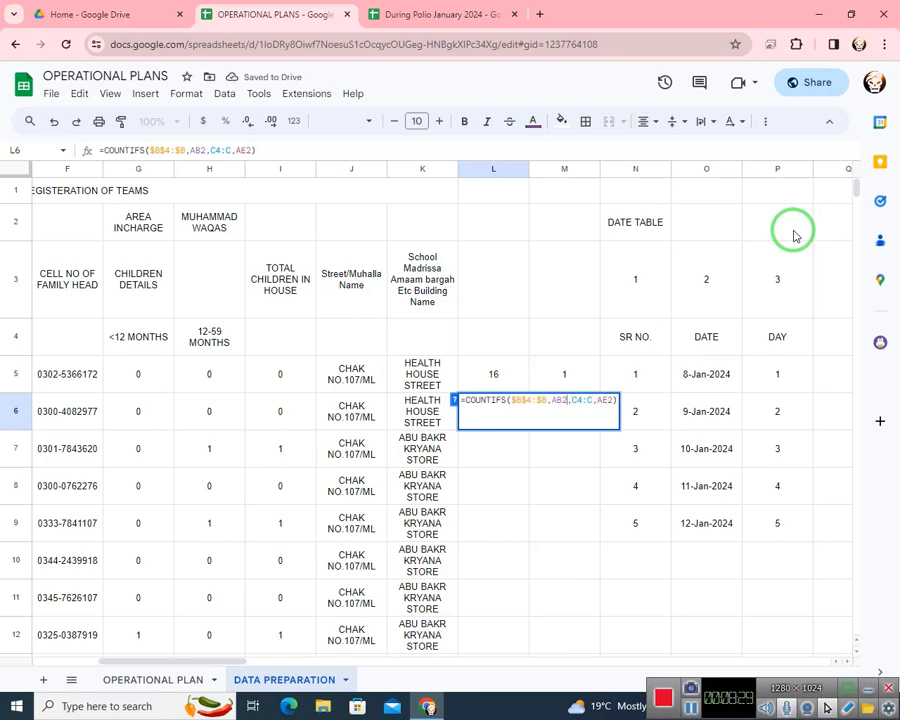
{"action": "key", "text": "BackSpace"}
{"action": "key", "text": "BackSpace"}
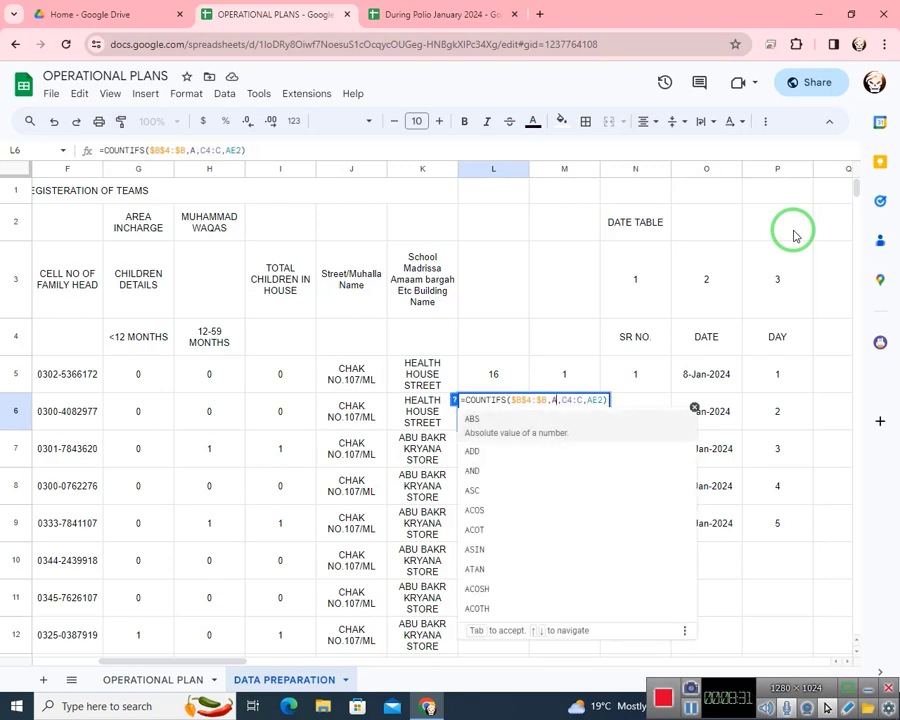
{"action": "key", "text": "BackSpace"}
{"action": "type", "text": "L5"}
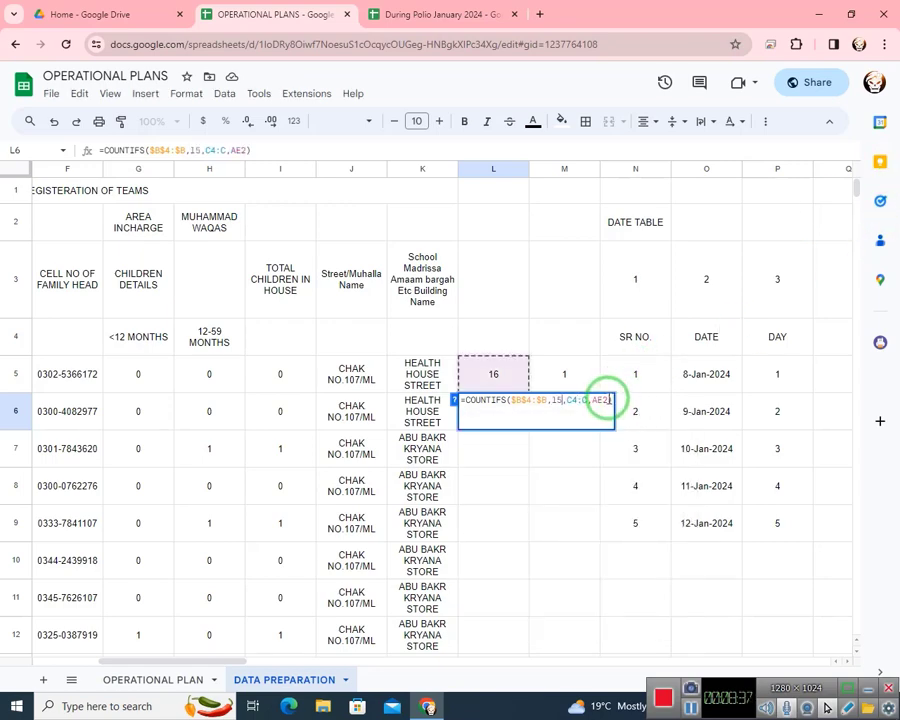
{"action": "double_click", "coordinate": [600, 399]}
{"action": "type", "text": "M5"}
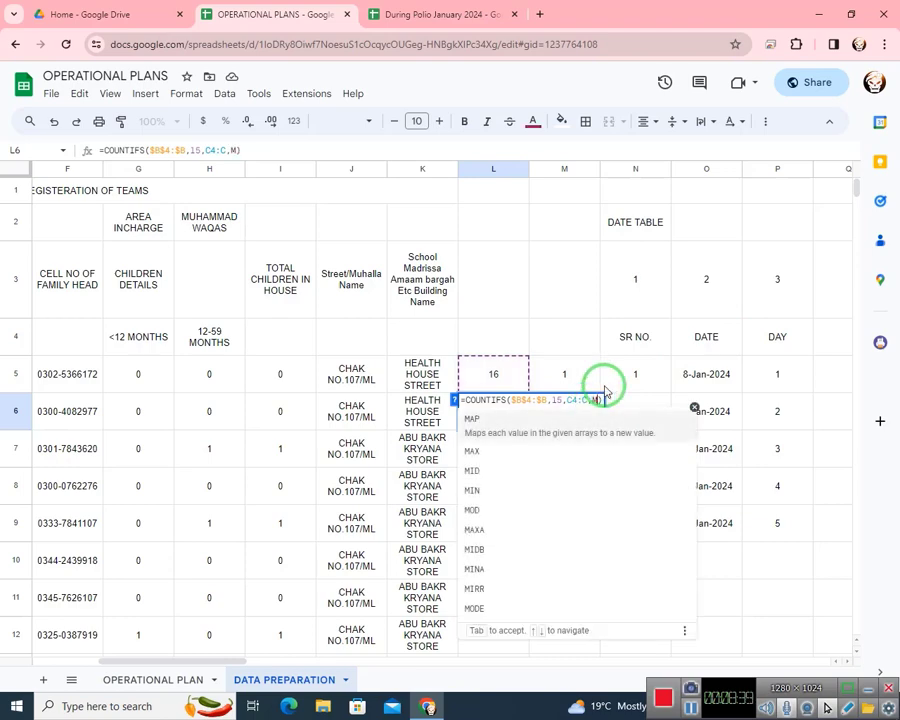
{"action": "key", "text": "Return"}
- Change the test criteria to team number 17 in L5 and campaign day 2 in M5
{"action": "key", "text": "Up"}
{"action": "key", "text": "Up"}
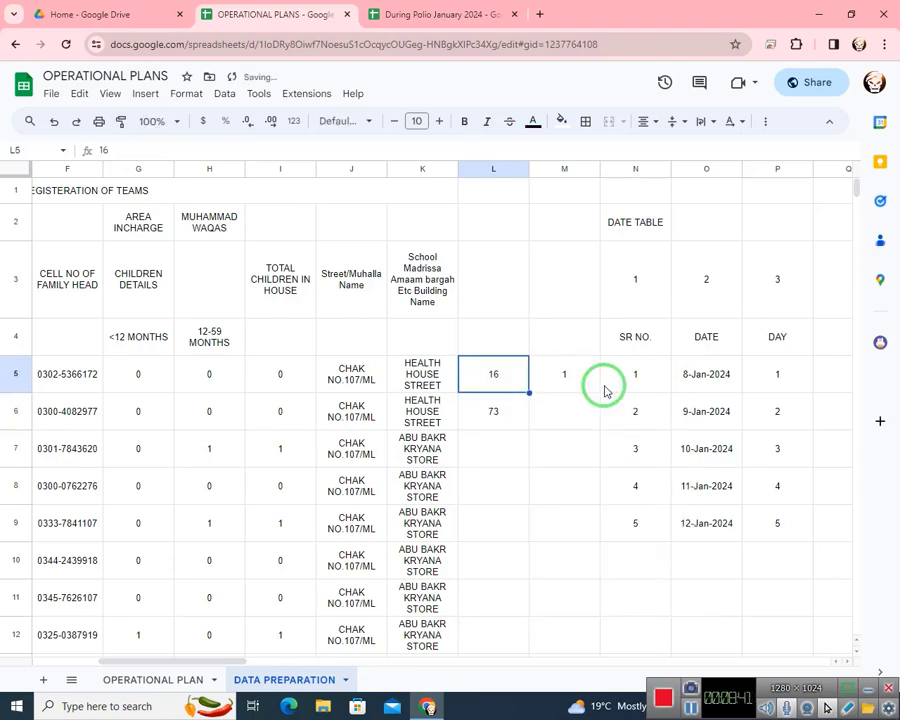
{"action": "type", "text": "17"}
{"action": "key", "text": "Tab"}
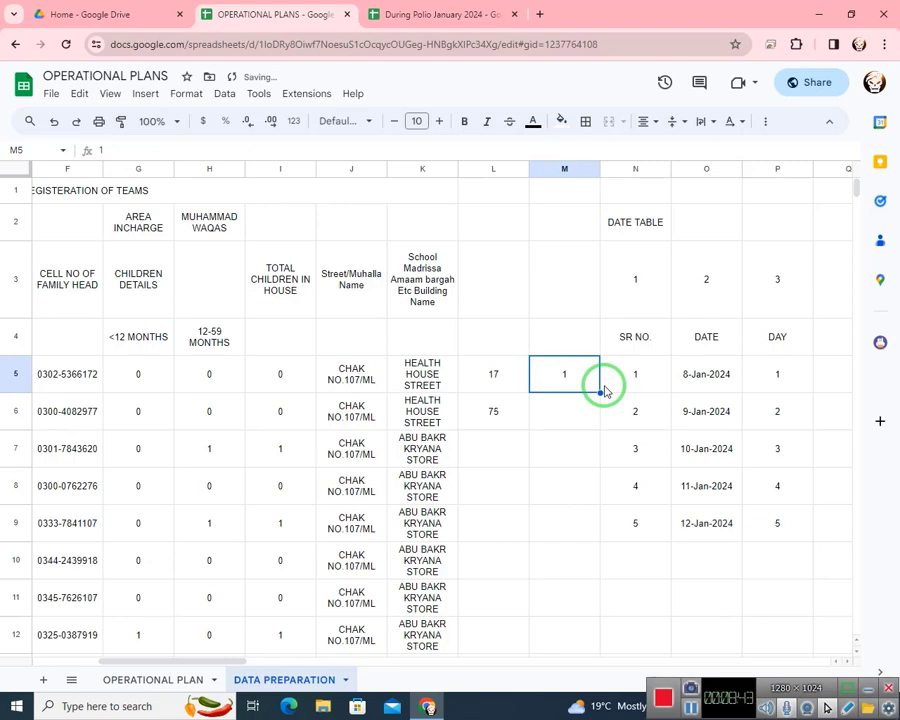
{"action": "type", "text": "2"}
{"action": "key", "text": "Return"}
- Set the test criteria to team number 18 in L5 and campaign day 3 in M5, and reselect L5
{"action": "key", "text": "Up"}
{"action": "key", "text": "Left"}
{"action": "type", "text": "1"}
{"action": "key", "text": "Tab"}
{"action": "type", "text": "3"}
{"action": "key", "text": "Return"}
{"action": "key", "text": "Up"}
{"action": "key", "text": "Left"}
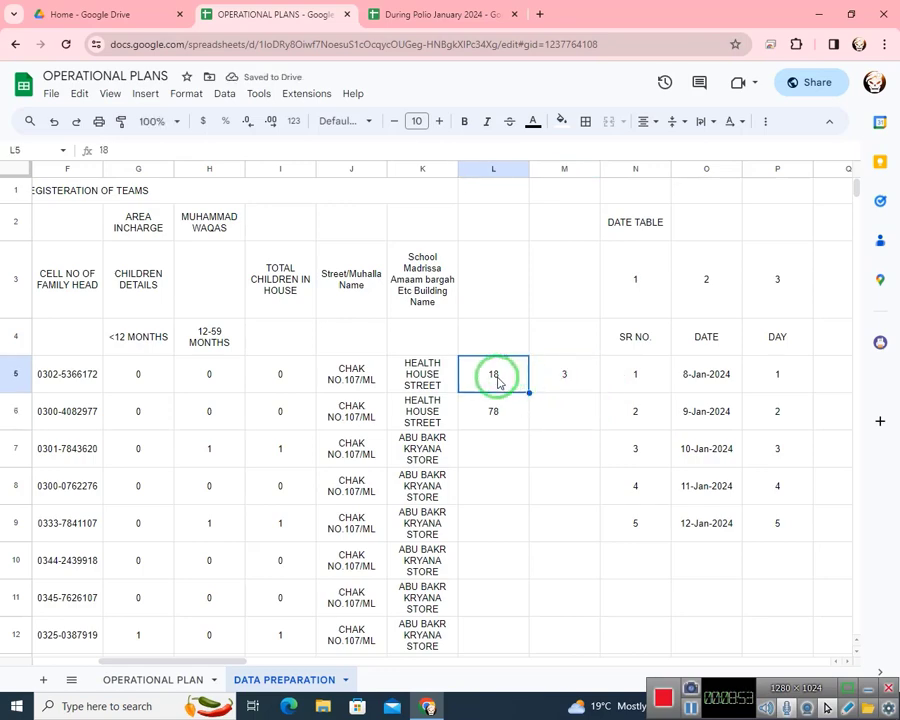
- Select test range L5:M6, and review COUNTIFS cell H6 on the OPERATIONAL PLAN sheet with its criteria cells M6 and P6
{"action": "left_click_drag", "start_coordinate": [498, 381], "coordinate": [540, 404]}
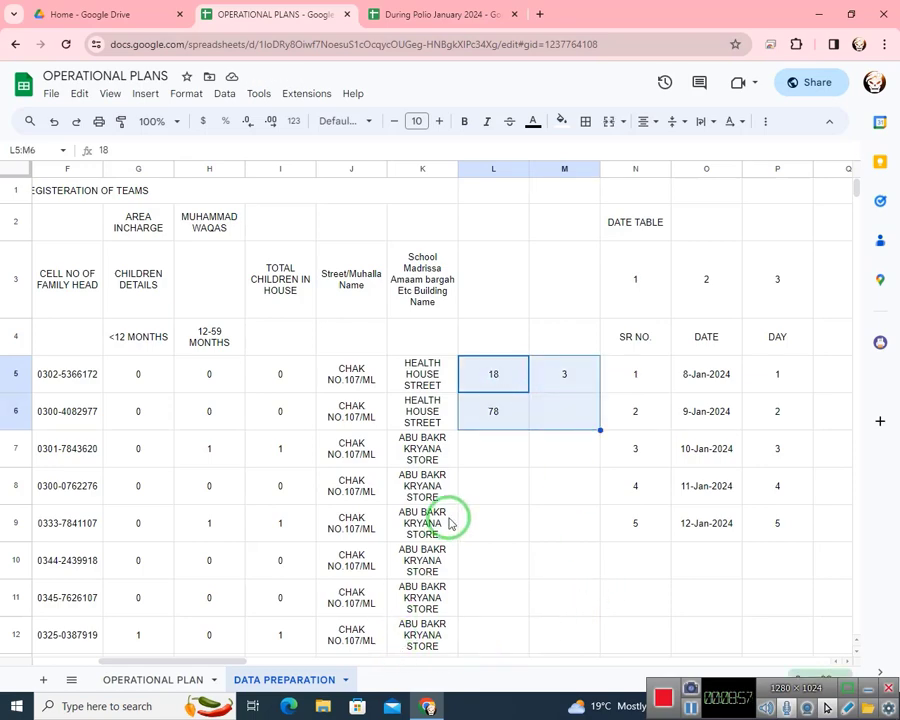
{"action": "left_click", "coordinate": [147, 679]}
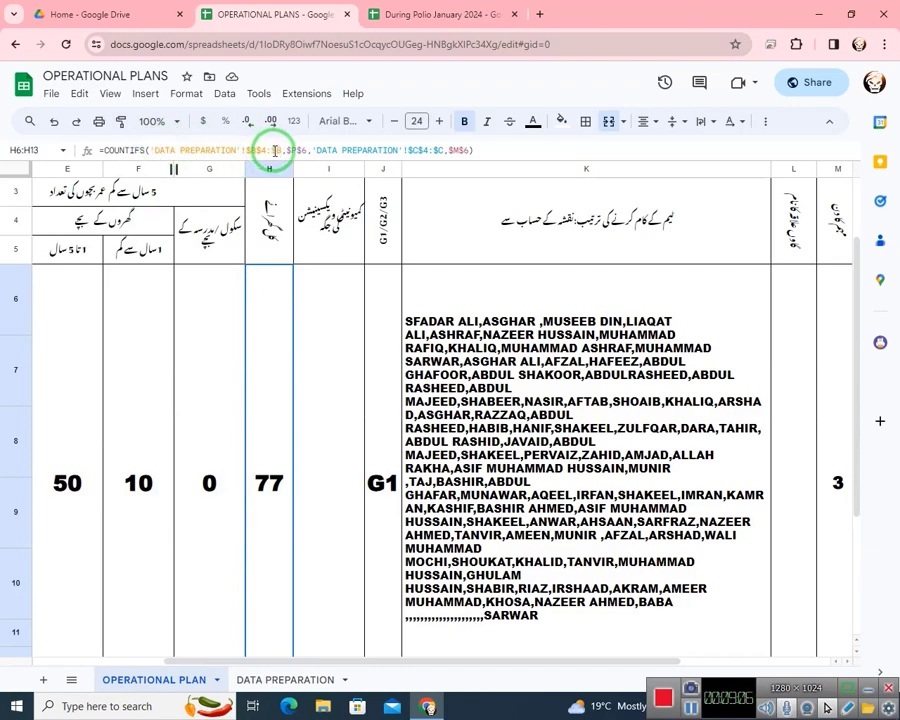
{"action": "left_click", "coordinate": [838, 483]}
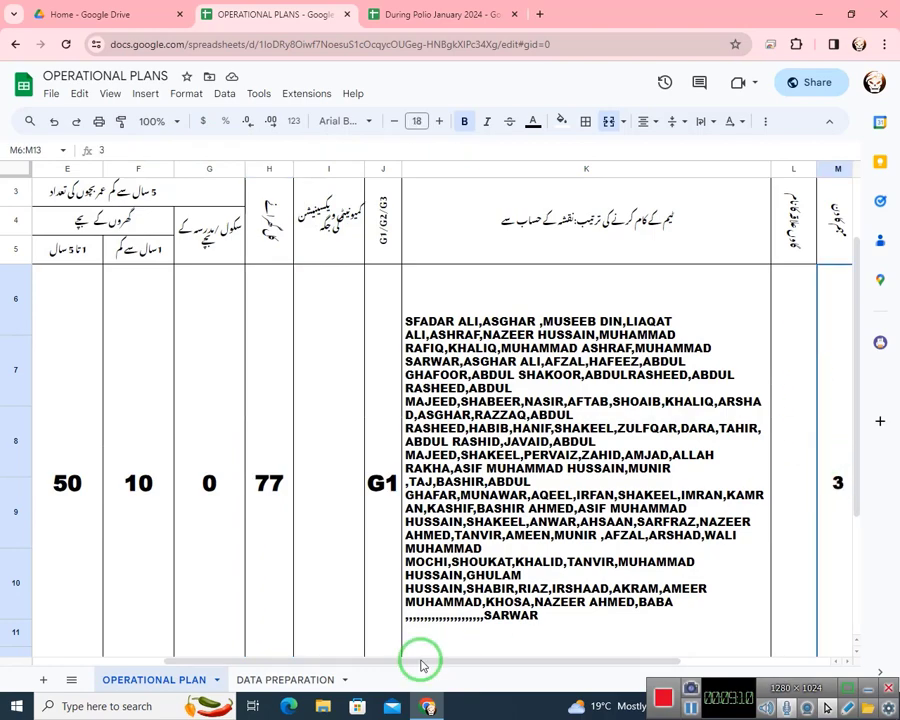
{"action": "left_click", "coordinate": [268, 478]}
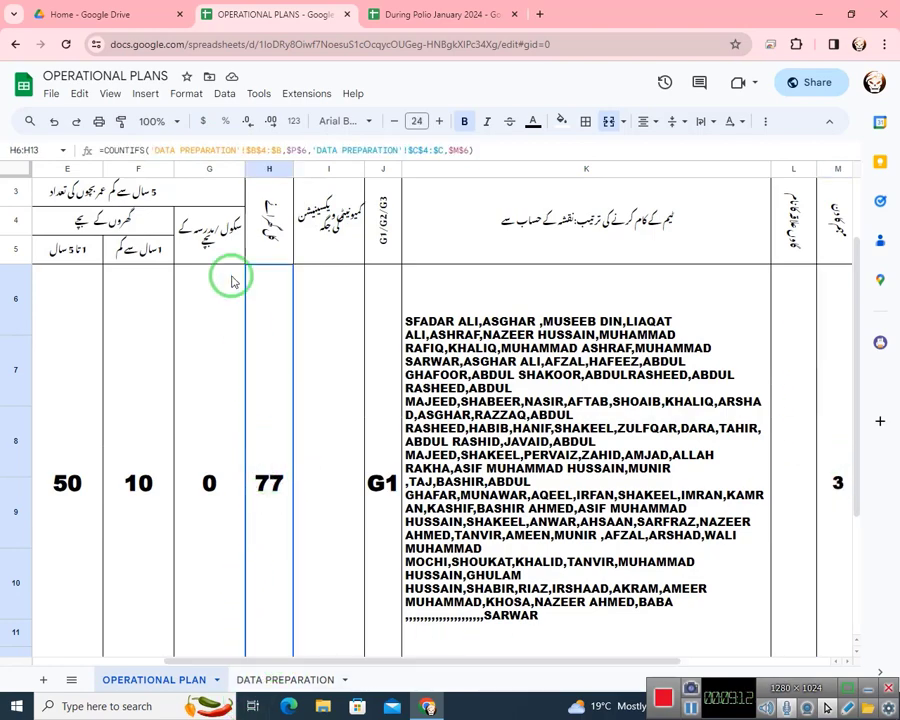
{"action": "left_click", "coordinate": [824, 484]}
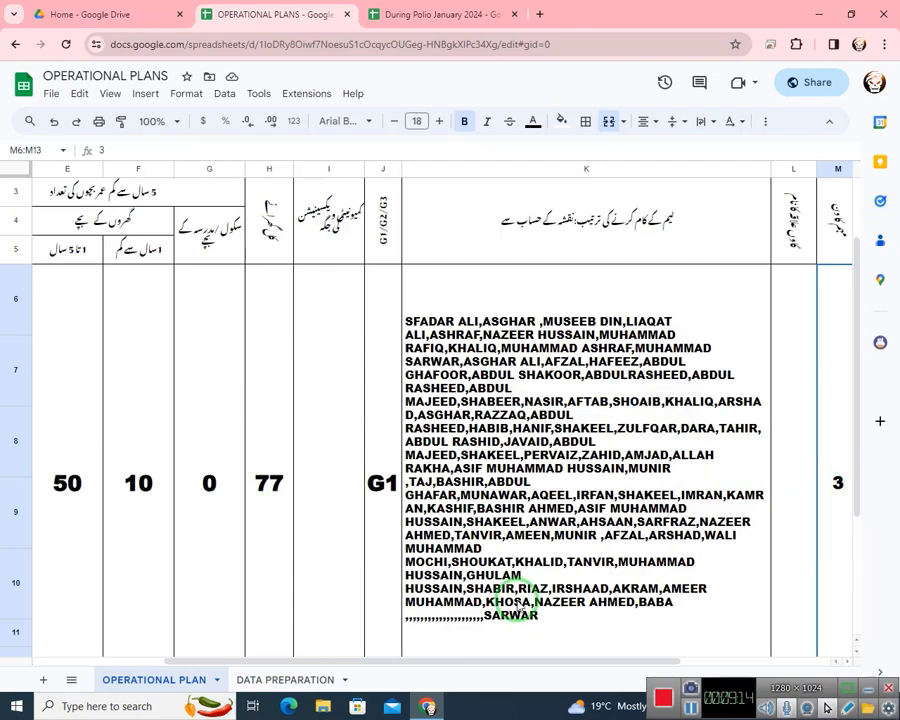
{"action": "left_click_drag", "start_coordinate": [408, 665], "coordinate": [217, 647]}
{"action": "left_click", "coordinate": [733, 503]}
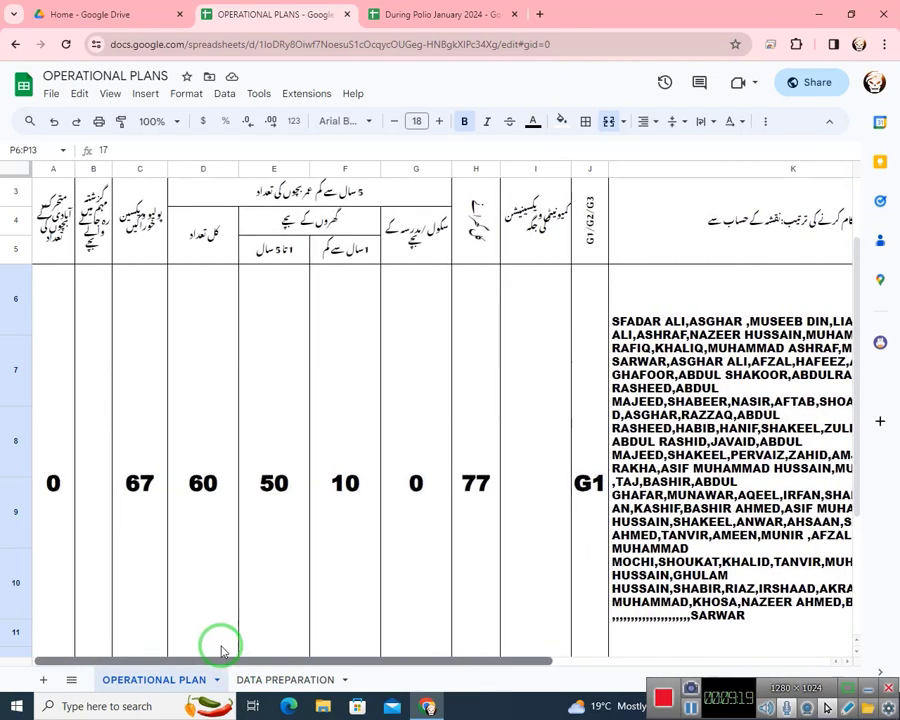
- Inspect cell G6 and the SUMIFS formula in F6 for the children under one year on the OPERATIONAL PLAN sheet
{"action": "left_click", "coordinate": [462, 440]}
{"action": "left_click", "coordinate": [395, 456]}
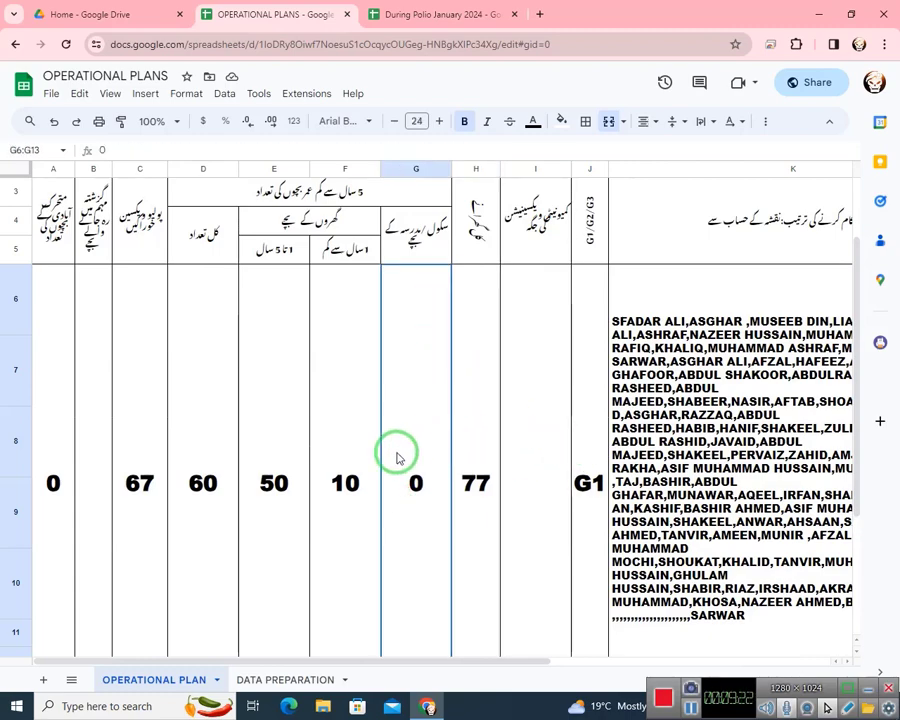
{"action": "left_click", "coordinate": [331, 454]}
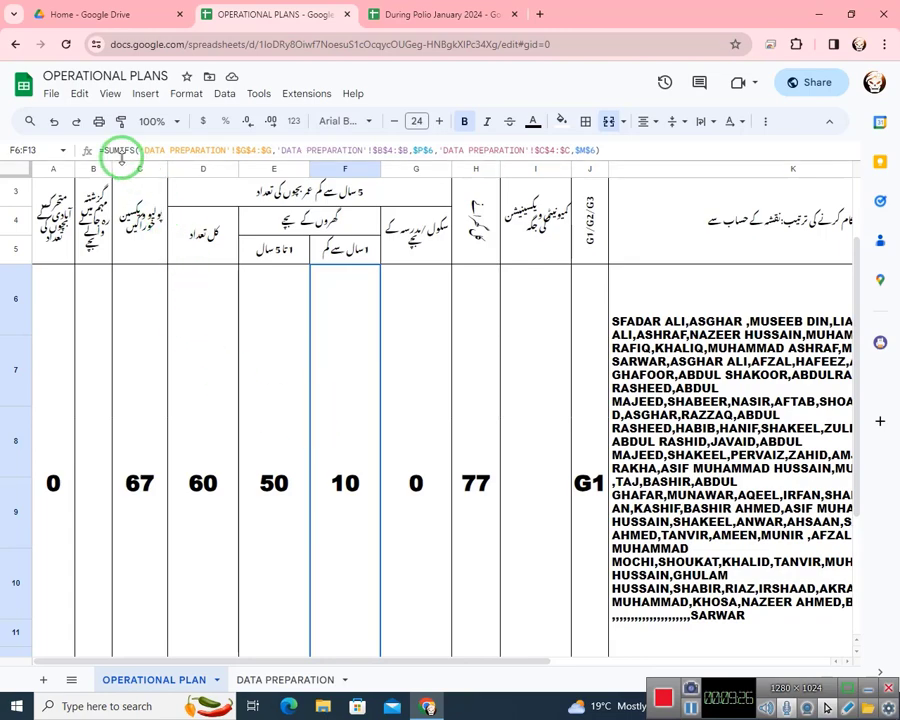
- Clear the test cells L5:M6 on the DATA PREPARATION sheet and start a SUMIFS formula in L6
{"action": "left_click", "coordinate": [274, 677]}
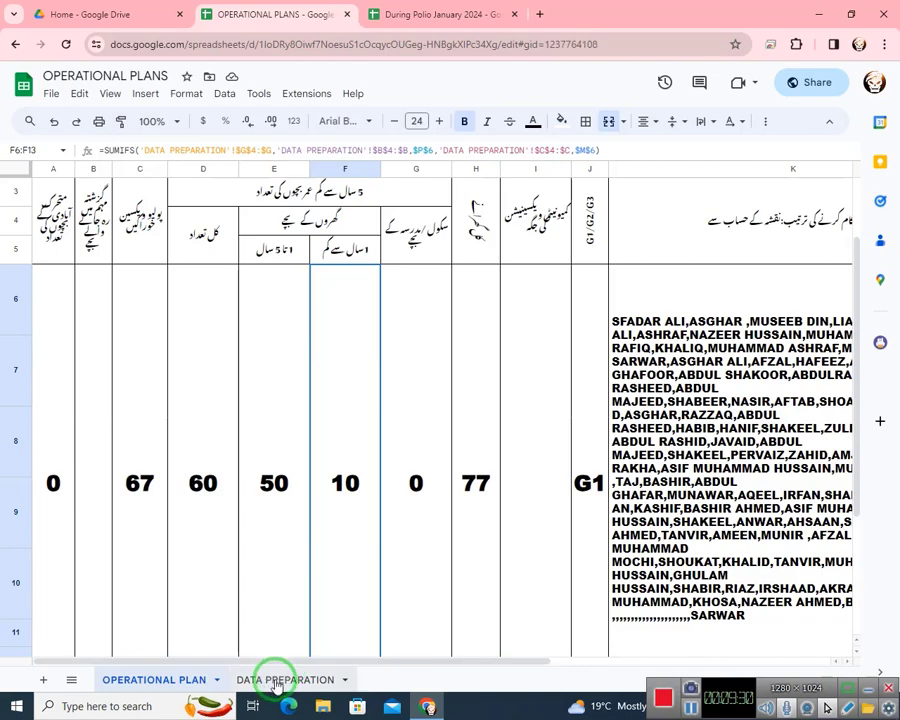
{"action": "left_click", "coordinate": [496, 436]}
{"action": "left_click", "coordinate": [503, 417]}
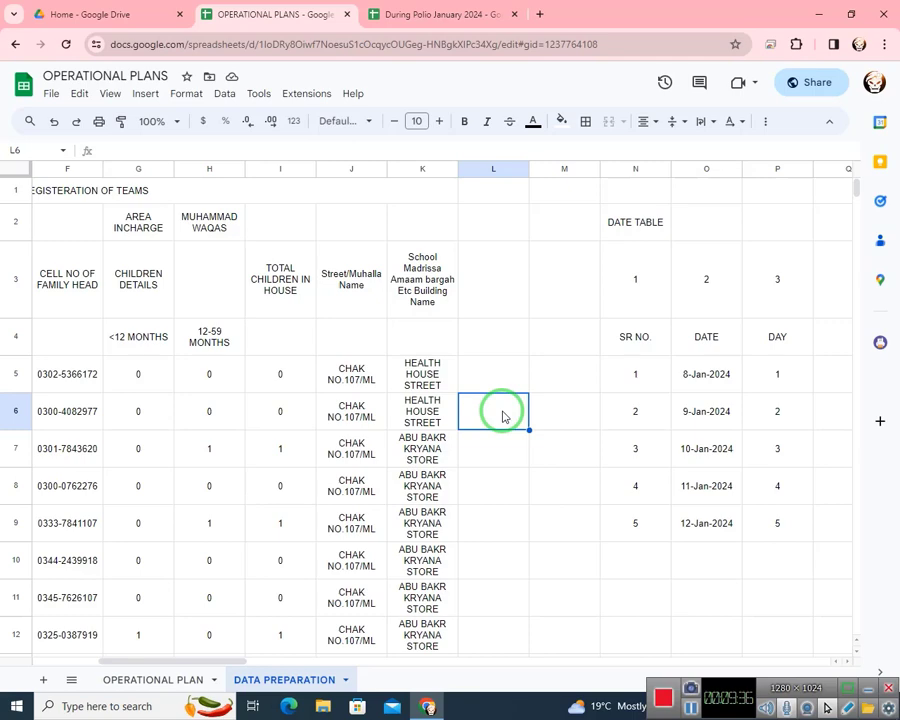
{"action": "type", "text": "=S"}
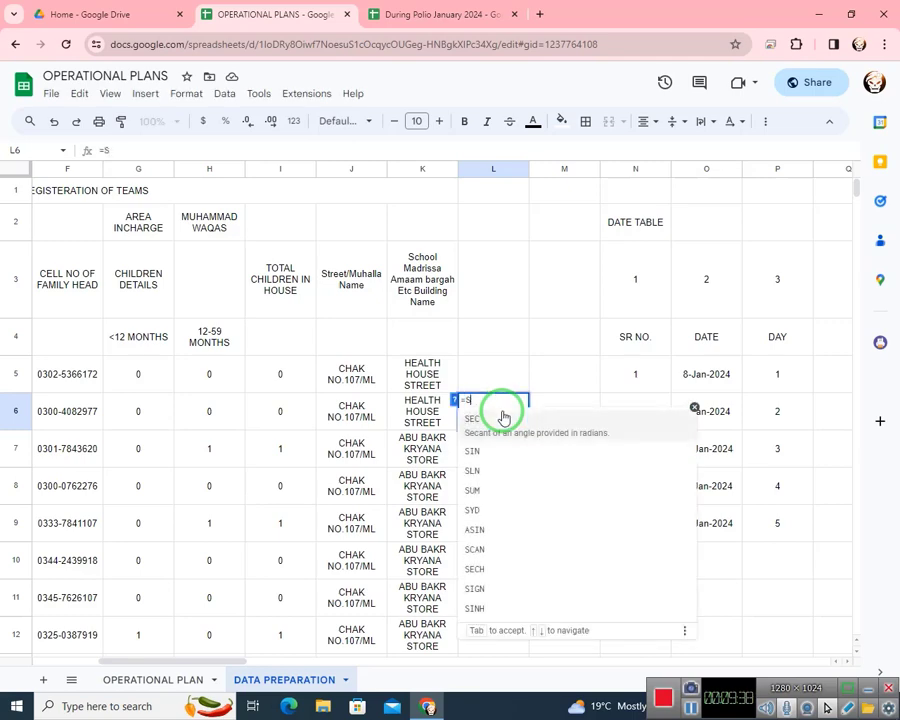
{"action": "type", "text": "UMIFS("}
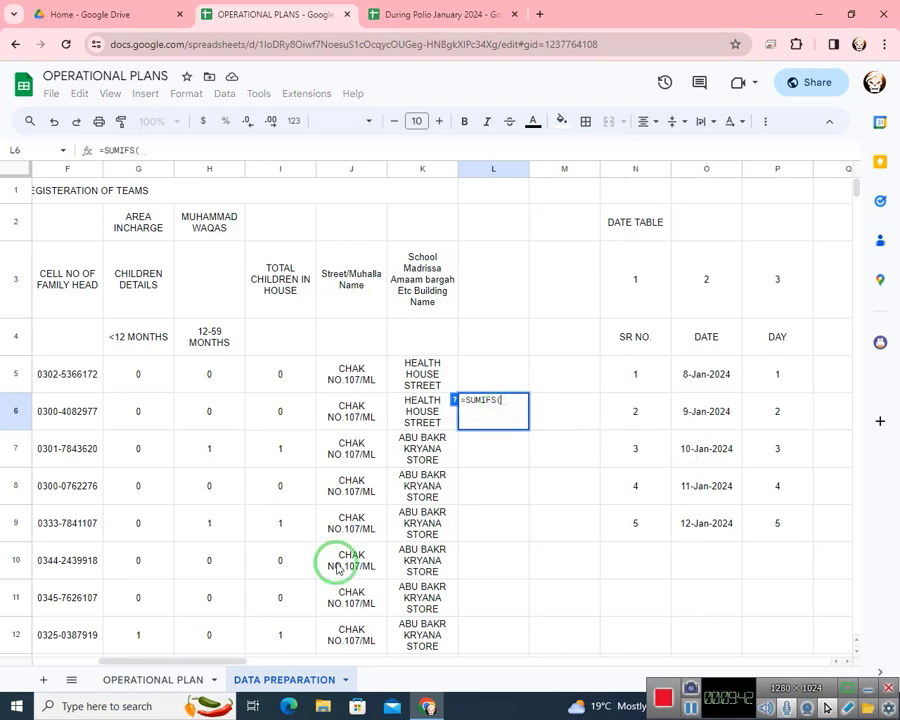
- Add the team number range B4:B as the first argument of the SUMIFS formula in L6
{"action": "left_click_drag", "start_coordinate": [211, 663], "coordinate": [145, 656]}
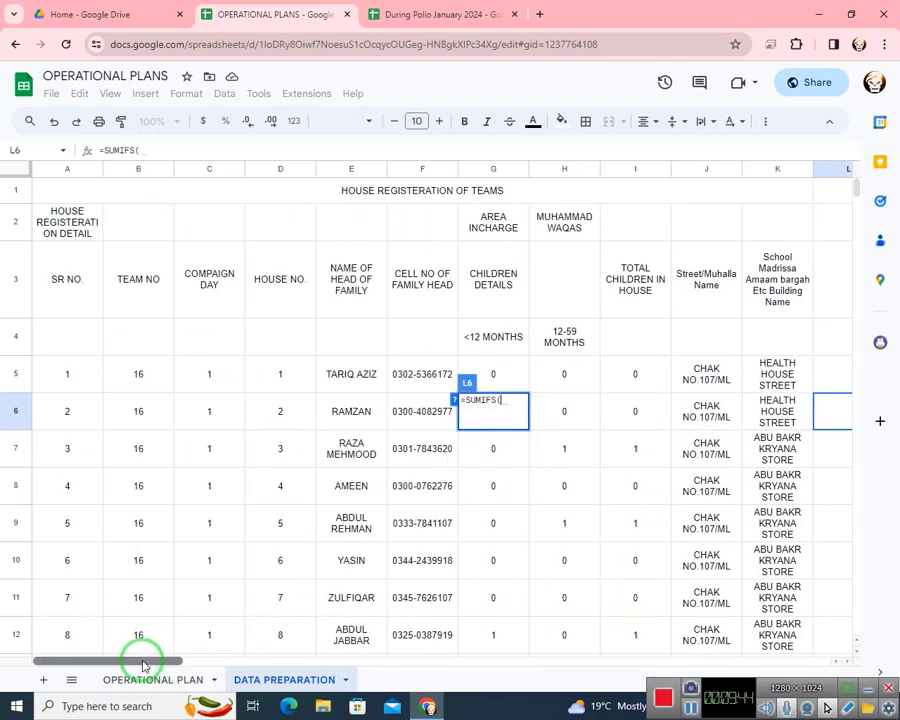
{"action": "left_click", "coordinate": [143, 381]}
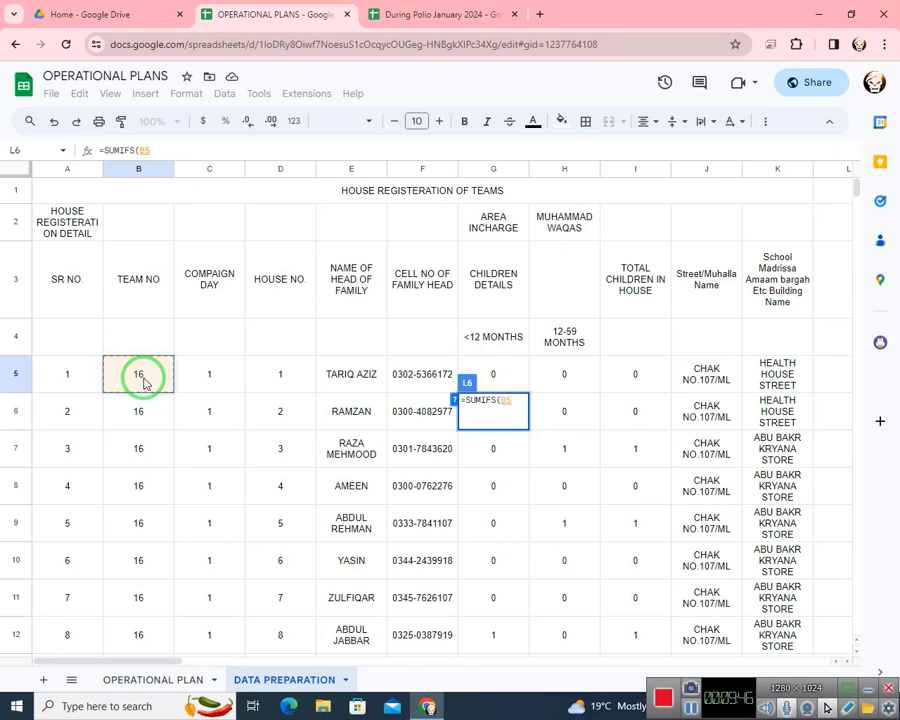
{"action": "key", "text": "Up"}
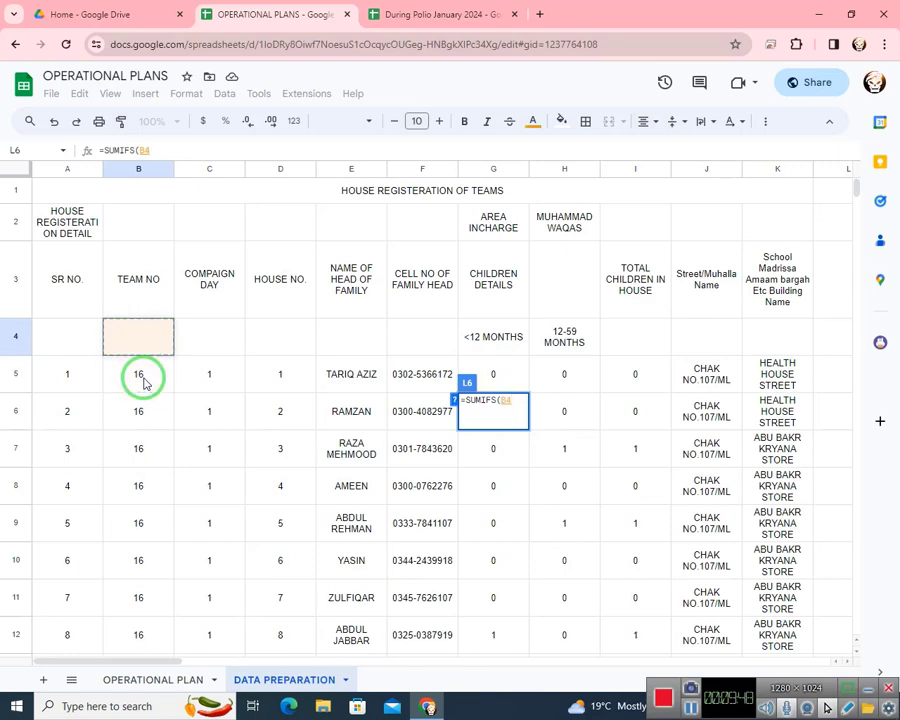
{"action": "type", "text": ":B"}
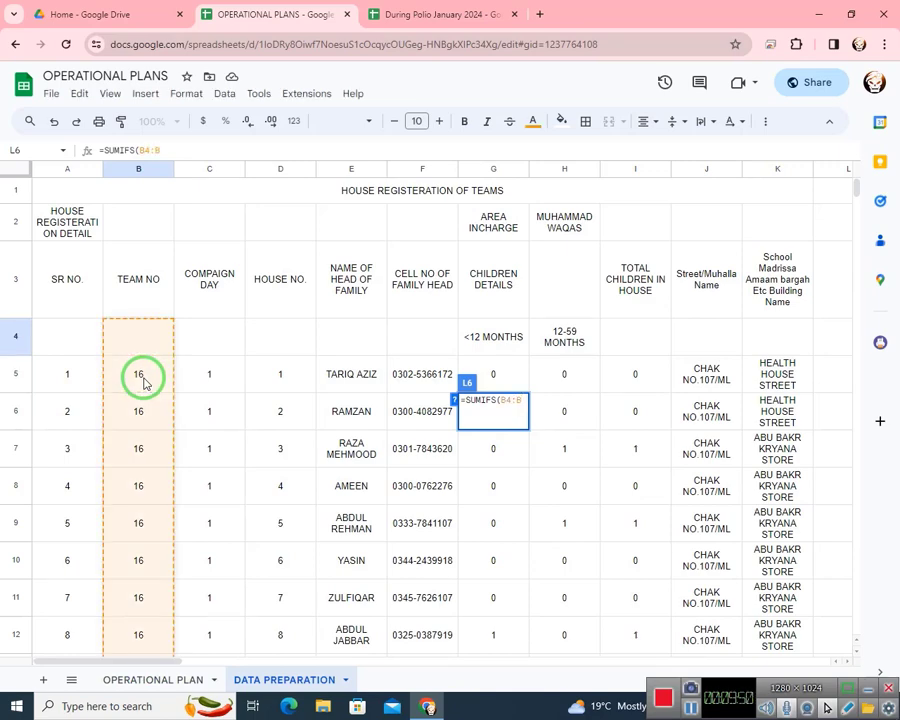
{"action": "type", "text": ","}
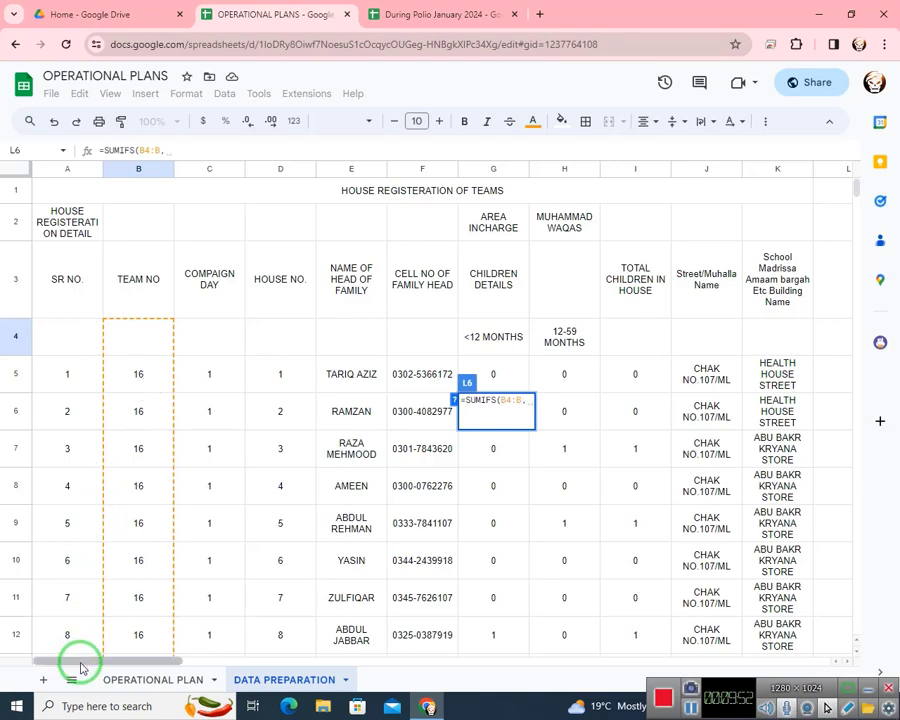
- Add cell L5 as the team number criterion in the SUMIFS formula in L6
{"action": "left_click_drag", "start_coordinate": [82, 662], "coordinate": [198, 660]}
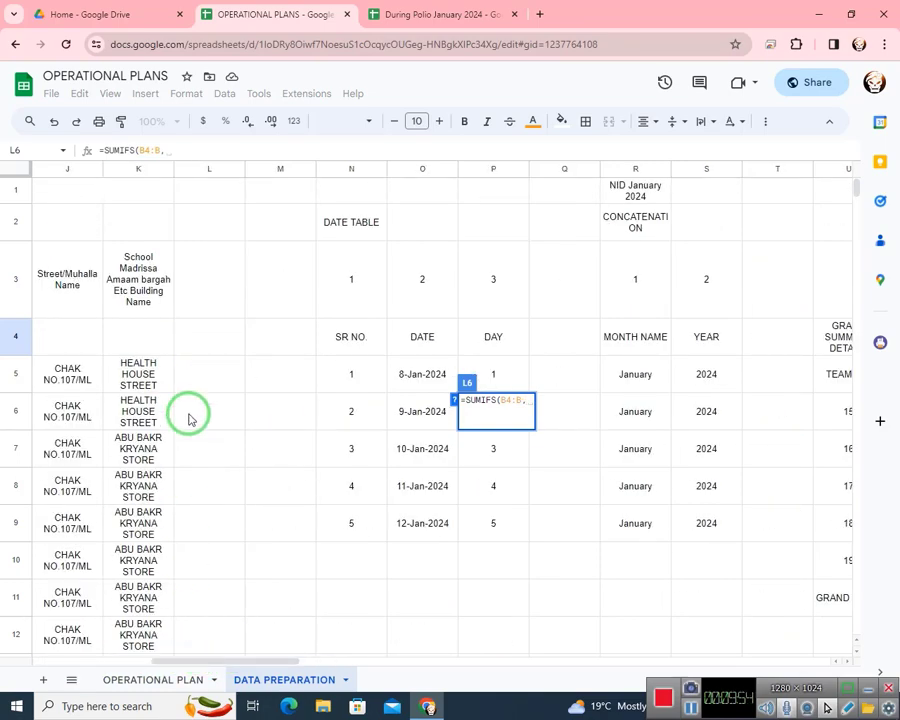
{"action": "left_click", "coordinate": [197, 376]}
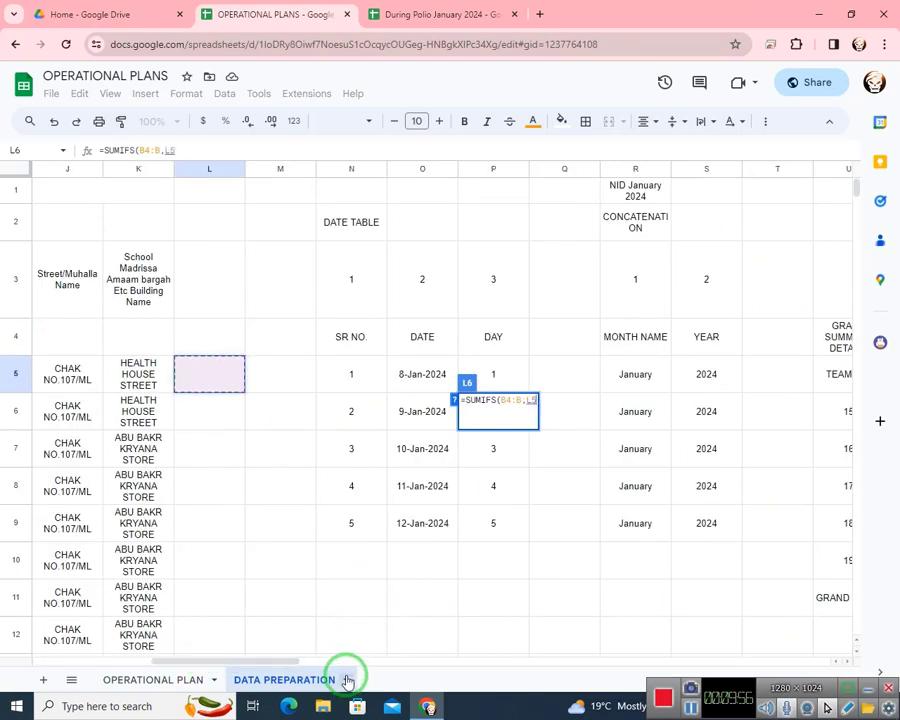
{"action": "type", "text": ","}
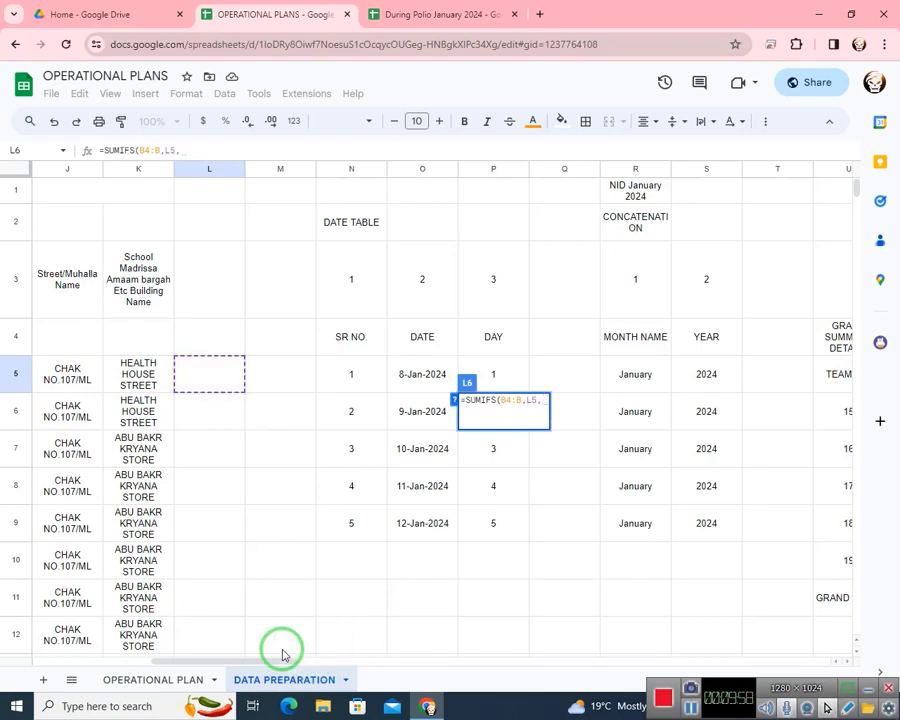
- Add the campaign day range C4:C with criterion cell M5 to the SUMIFS formula in L6, and commit it
{"action": "left_click_drag", "start_coordinate": [240, 660], "coordinate": [90, 652]}
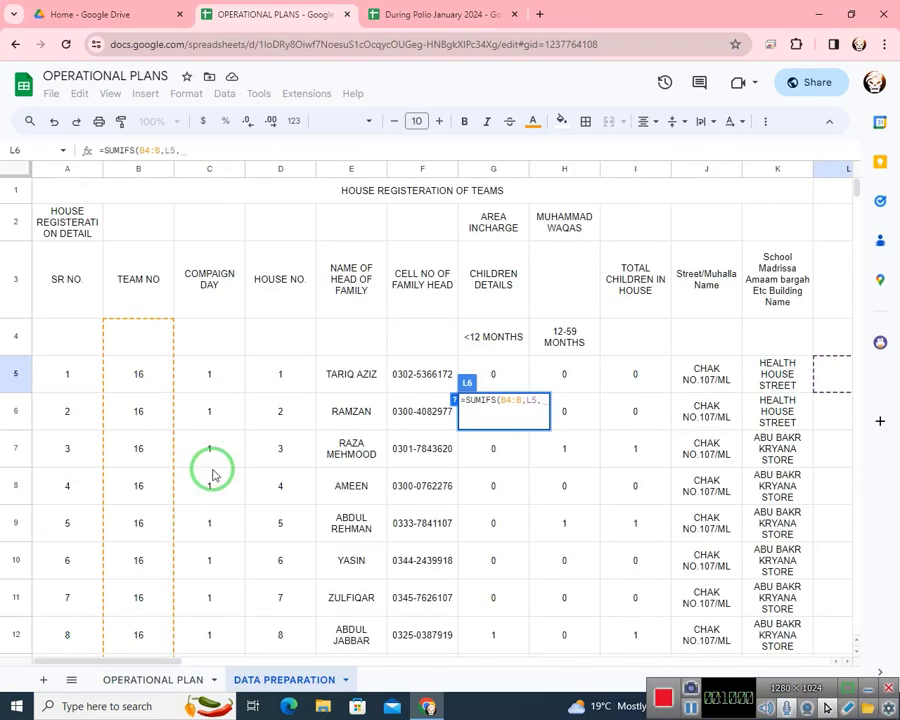
{"action": "left_click", "coordinate": [210, 350]}
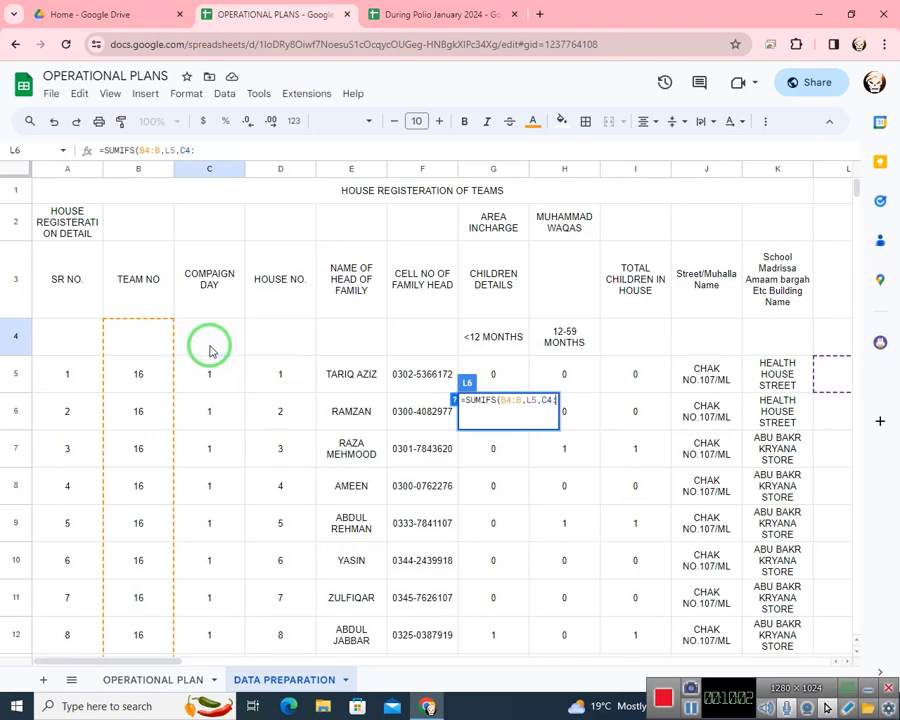
{"action": "type", "text": ":C,"}
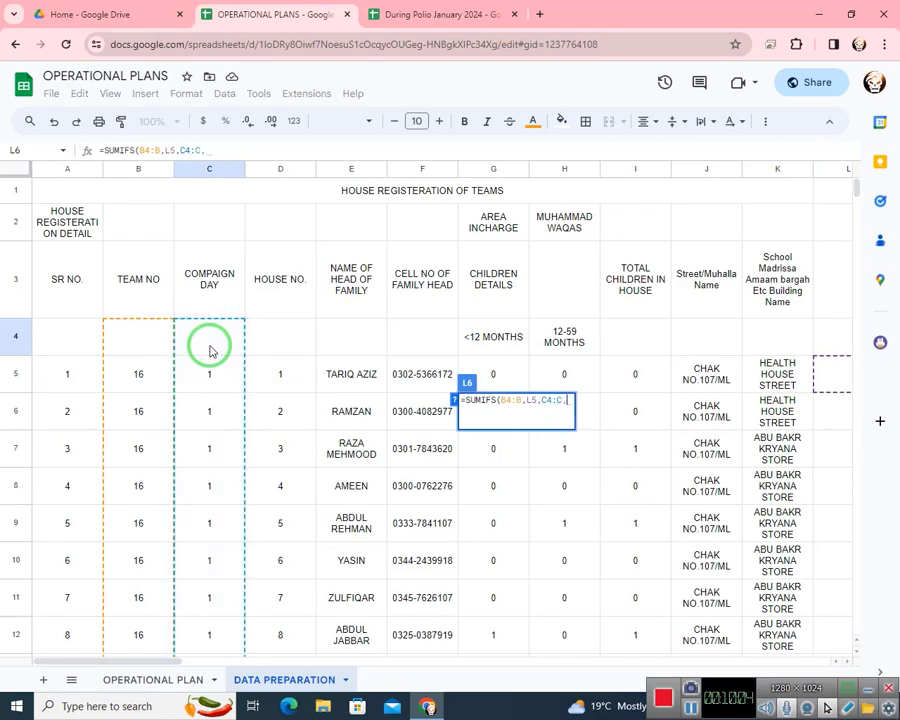
{"action": "left_click_drag", "start_coordinate": [110, 659], "coordinate": [207, 640]}
{"action": "left_click", "coordinate": [500, 371]}
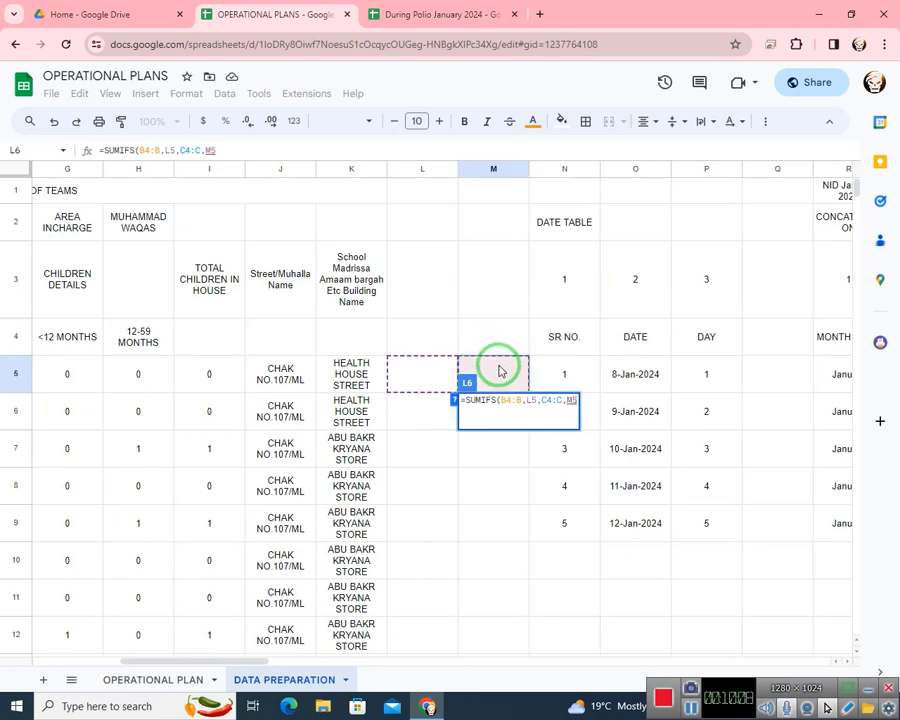
{"action": "key", "text": "Return"}
- Enter team number 16 in L5 and campaign day 1 in M5 as the formula's criteria values
{"action": "key", "text": "Up"}
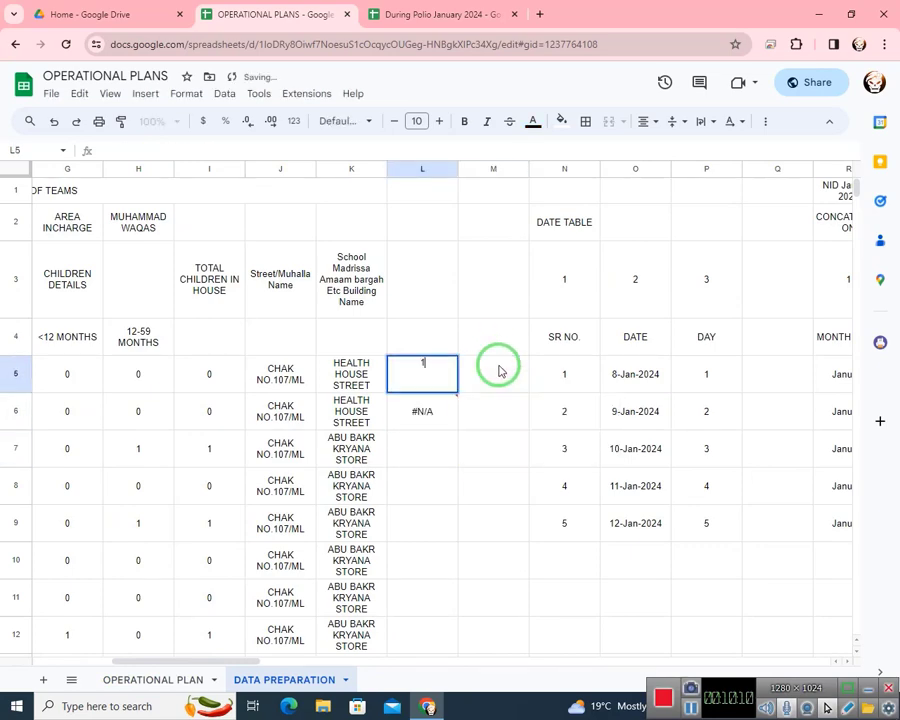
{"action": "left_click", "coordinate": [500, 371]}
{"action": "key", "text": "Tab"}
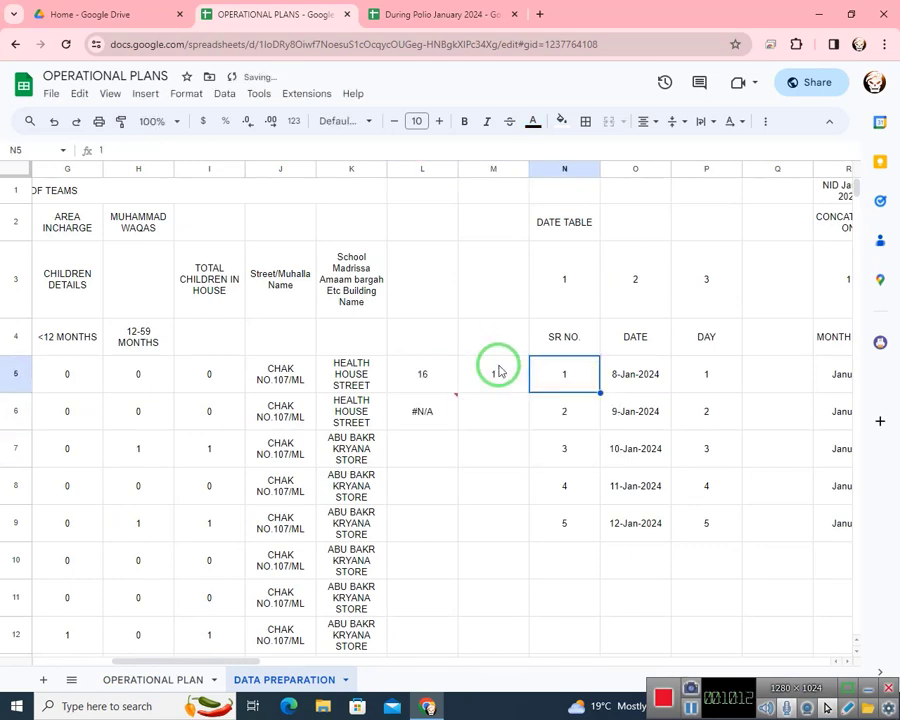
{"action": "key", "text": "Left"}
{"action": "key", "text": "Left"}
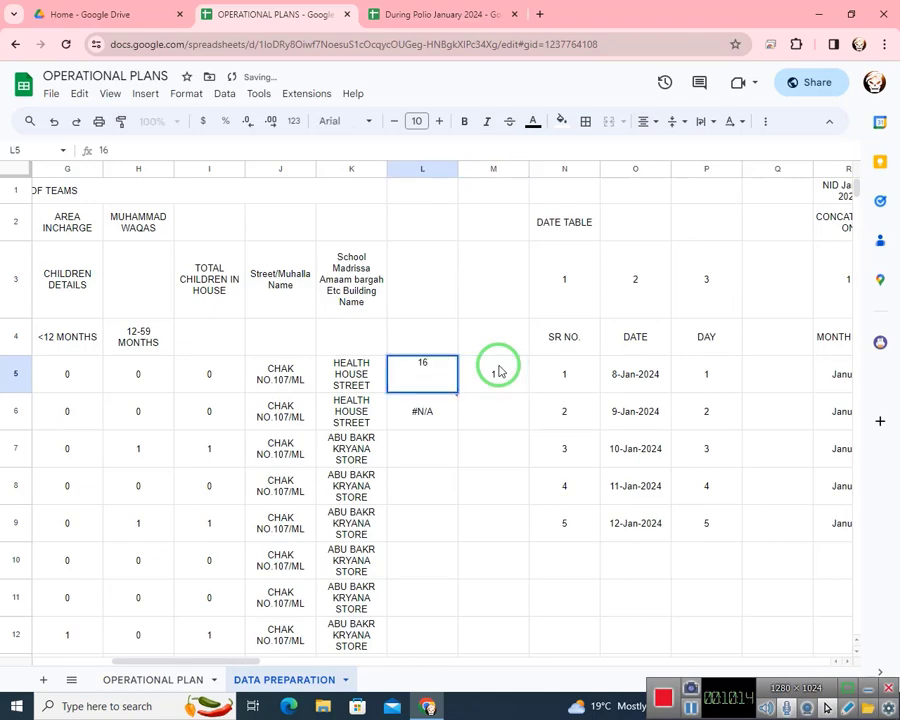
{"action": "key", "text": "Return"}
- Insert the under-12-months column G5:G as the sum range at the start of the SUMIFS formula in L6
{"action": "key", "text": "Return"}
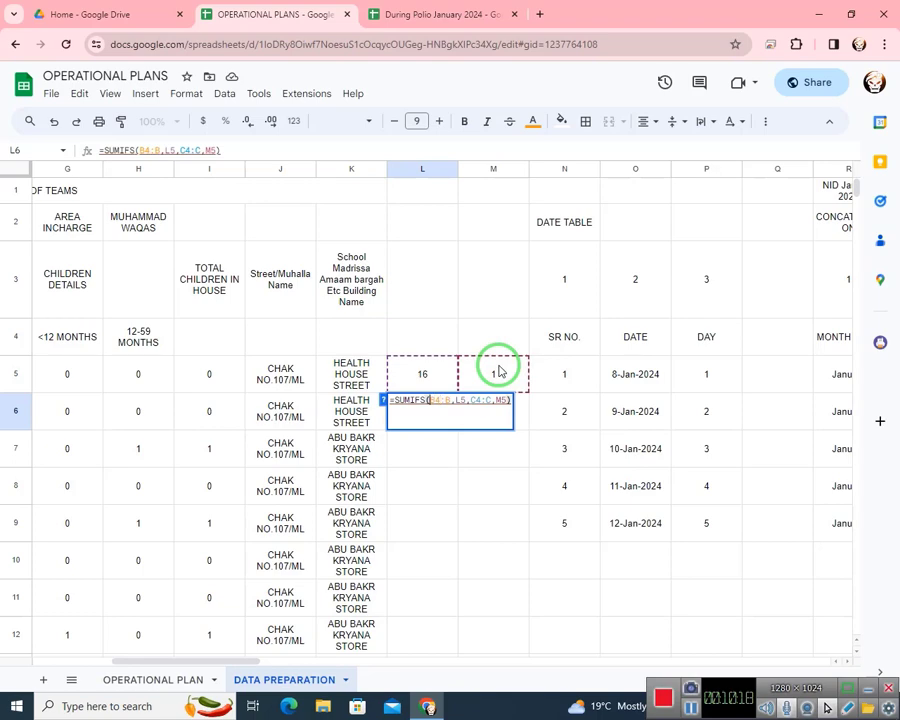
{"action": "type", "text": ","}
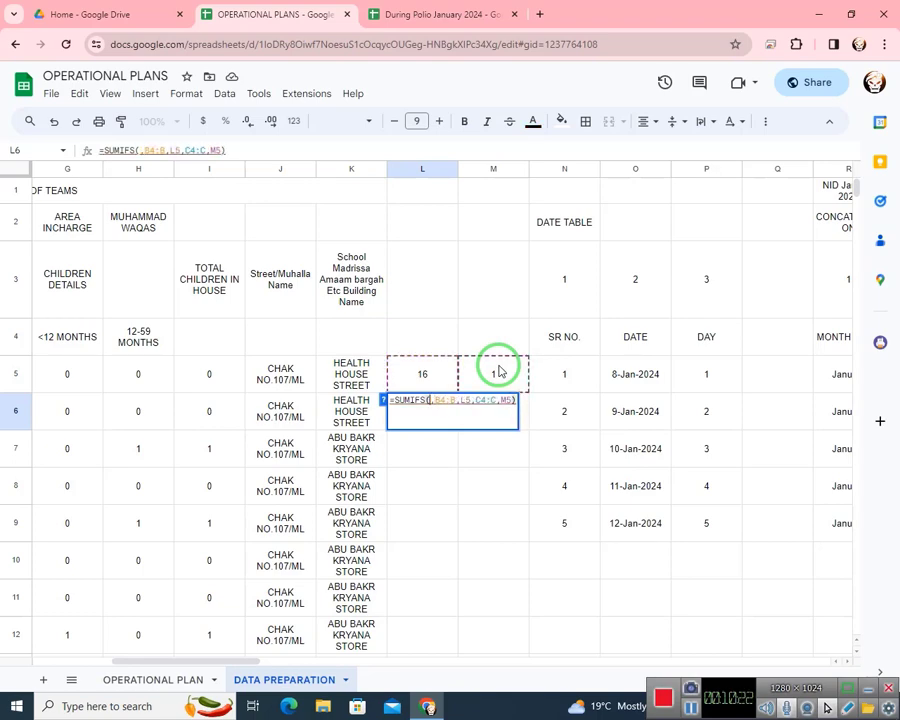
{"action": "left_click_drag", "start_coordinate": [187, 658], "coordinate": [156, 664]}
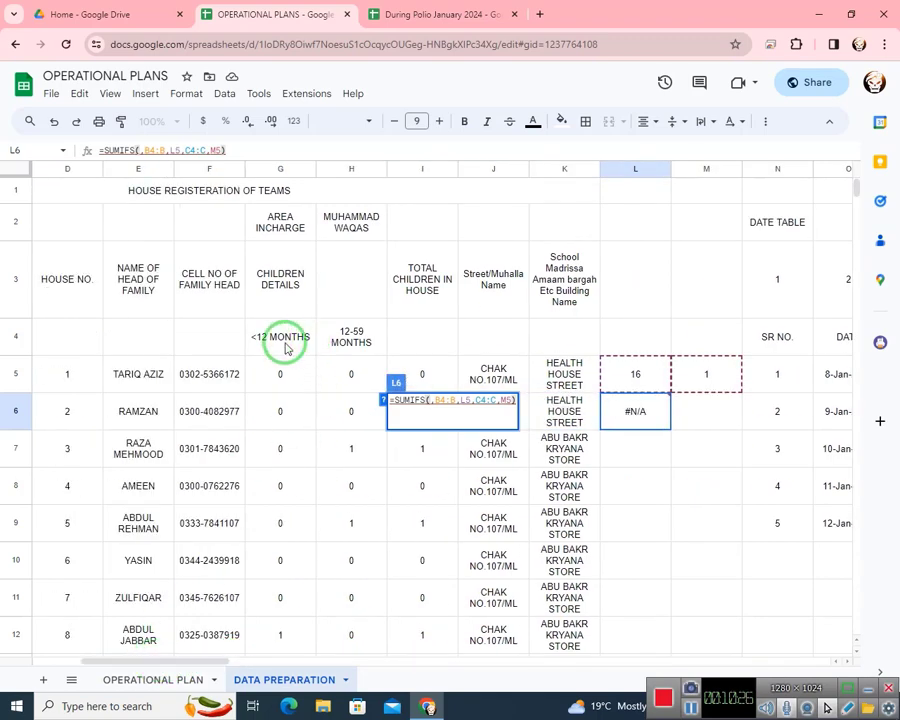
{"action": "left_click", "coordinate": [293, 374]}
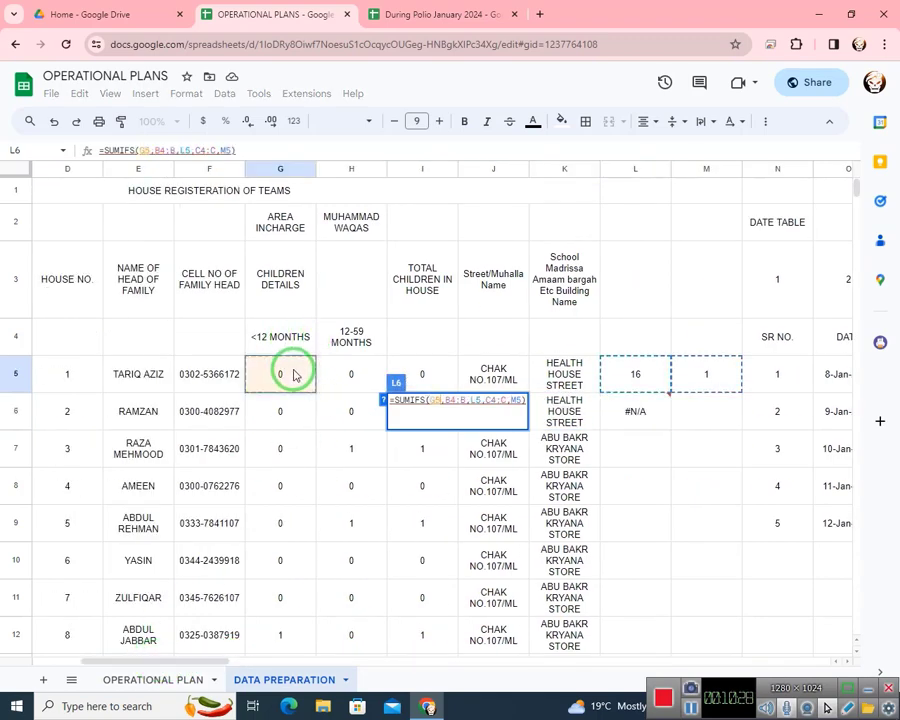
{"action": "key", "text": "Up"}
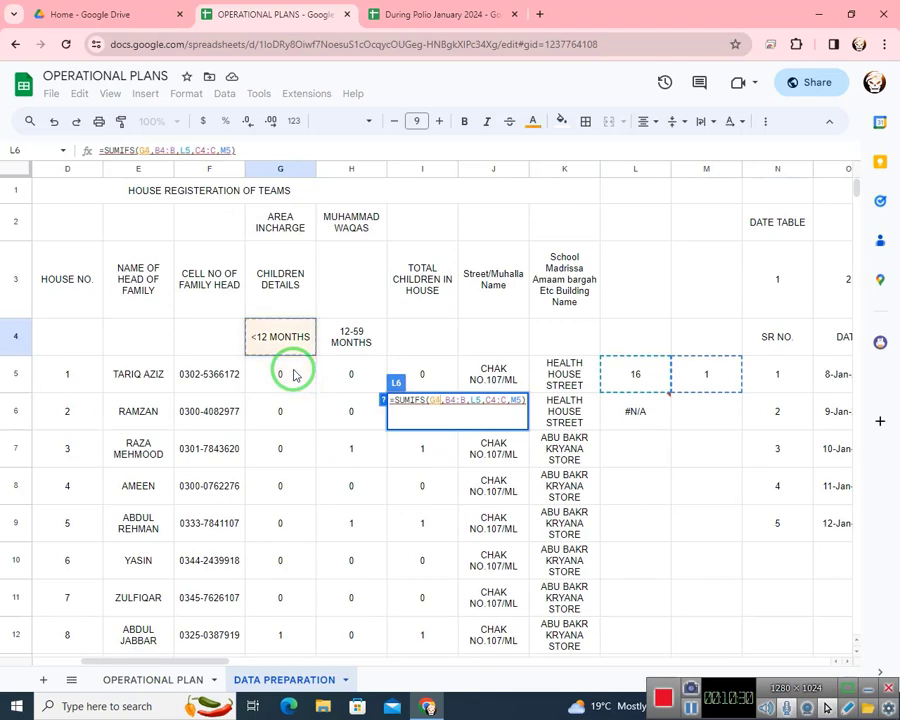
{"action": "left_click", "coordinate": [293, 374]}
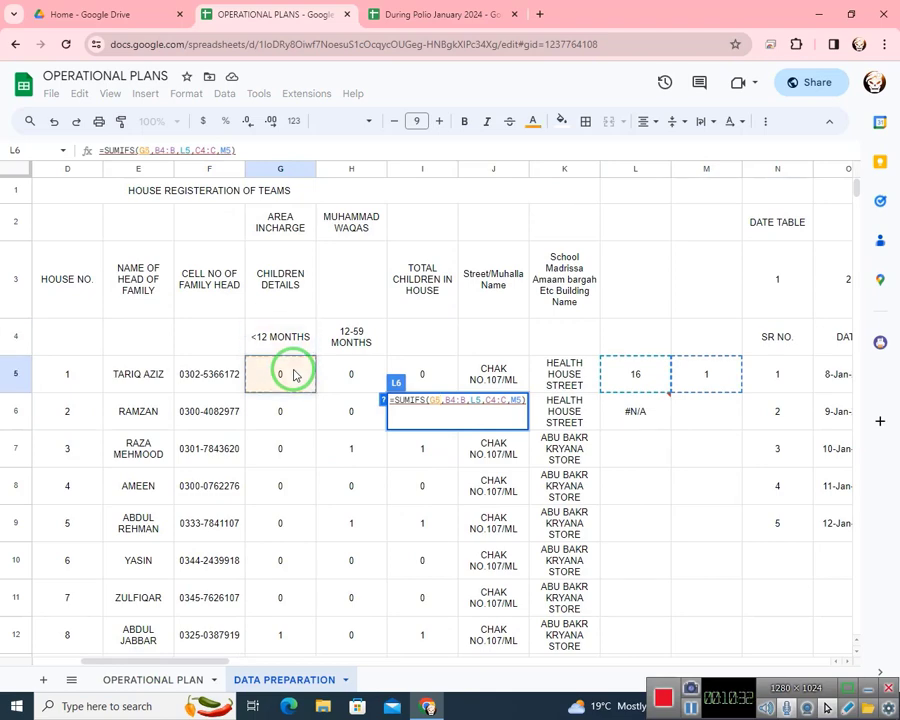
{"action": "type", "text": ":"}
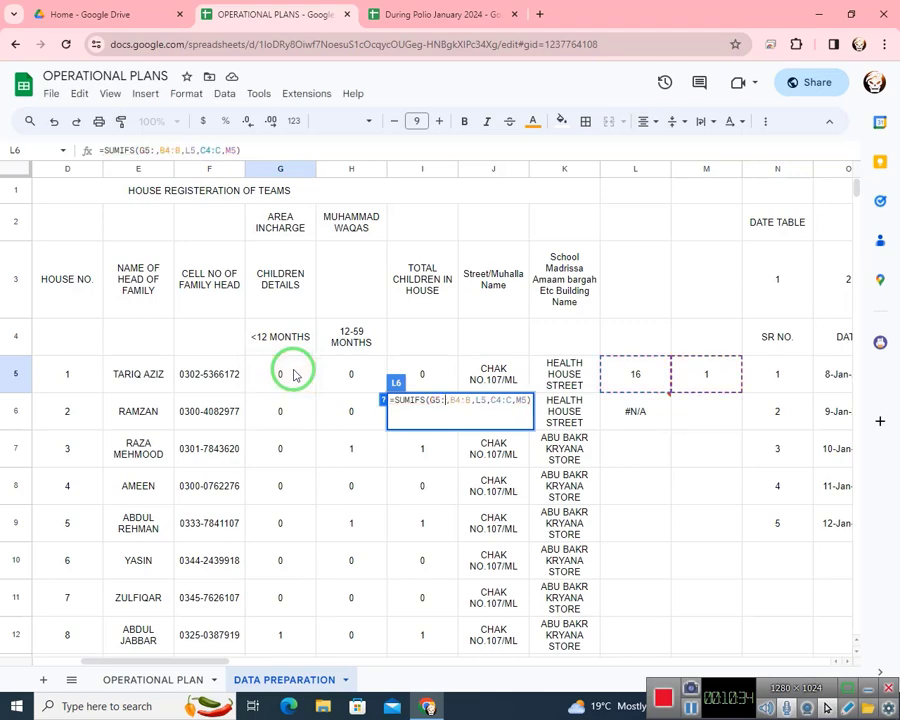
{"action": "type", "text": "G"}
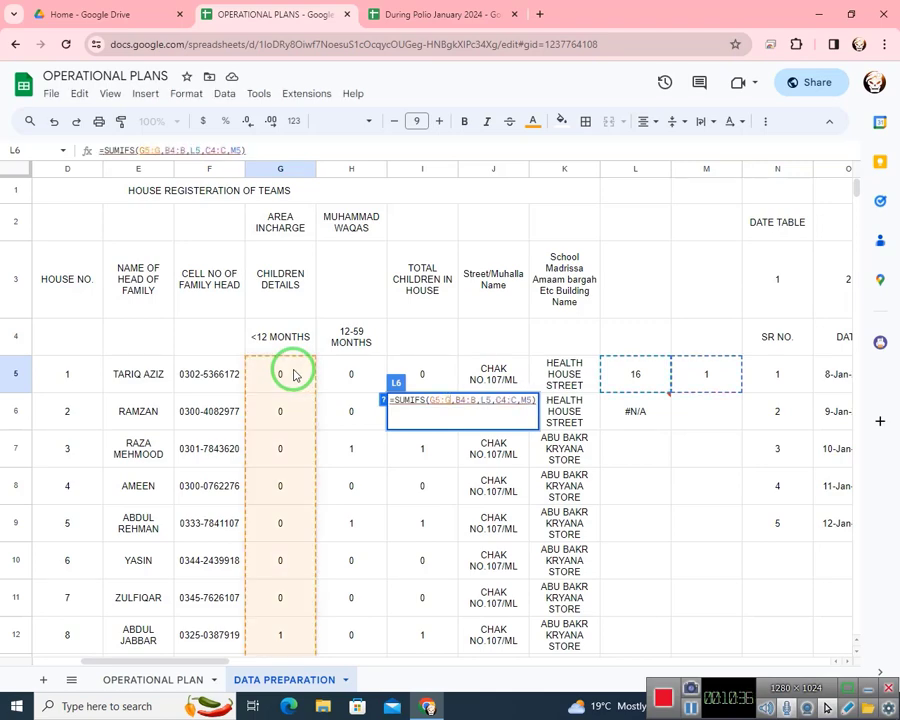
{"action": "key", "text": "Return"}
- Re-enter the team number 16 in criterion cell L5
{"action": "key", "text": "Up"}
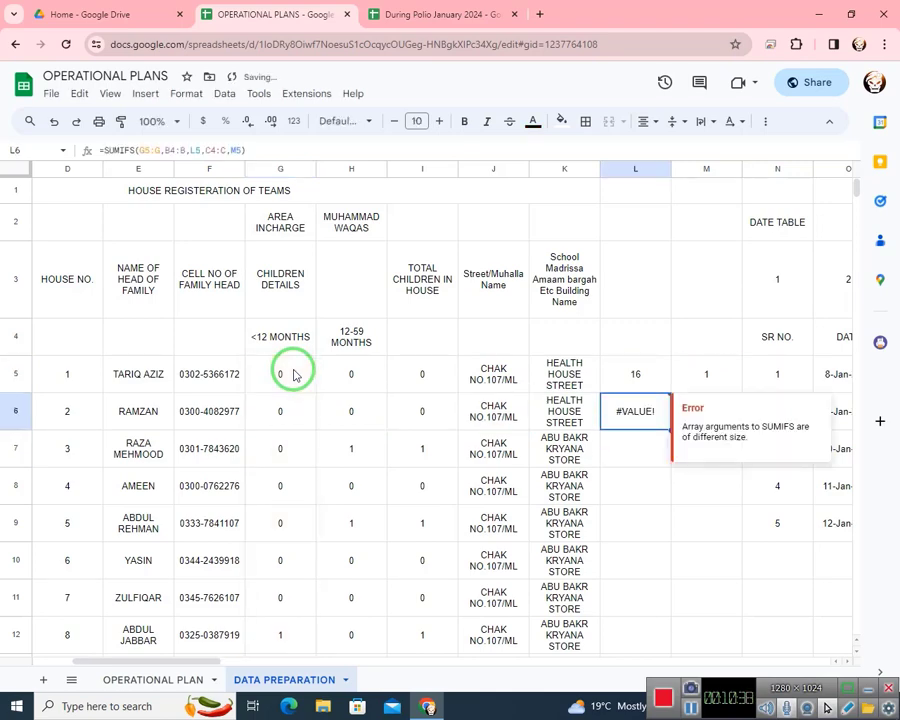
{"action": "key", "text": "Up"}
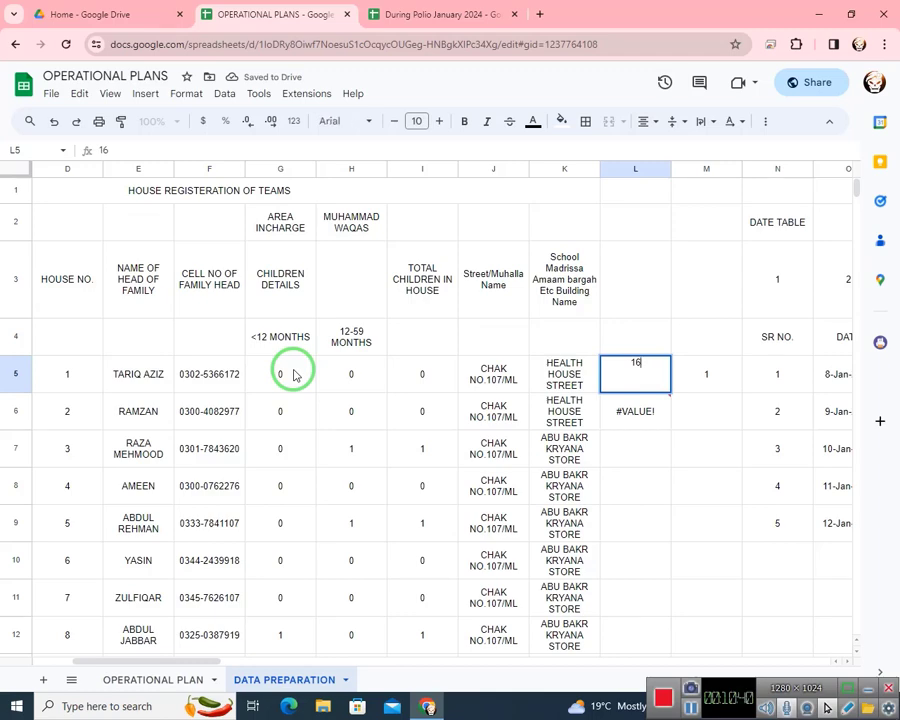
{"action": "key", "text": "Return"}
- Make the SUMIFS sum range and team range in L6 absolute as $G$5:$G and $B$4:$B
{"action": "key", "text": "Return"}
{"action": "key", "text": "Left"}
{"action": "key", "text": "Left"}
{"action": "key", "text": "Left"}
{"action": "key", "text": "Left"}
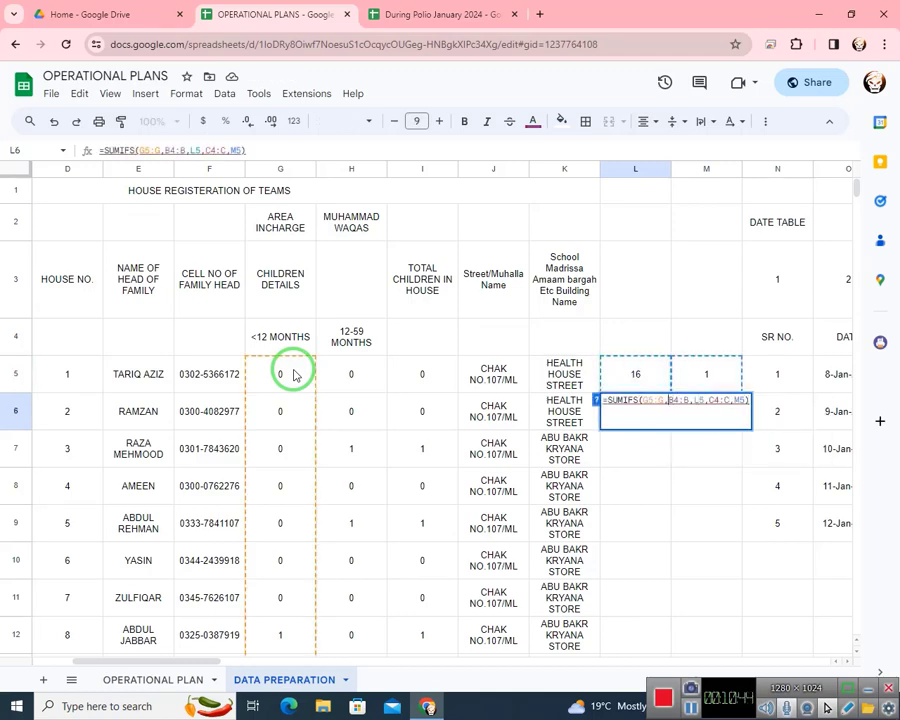
{"action": "key", "text": "Left"}
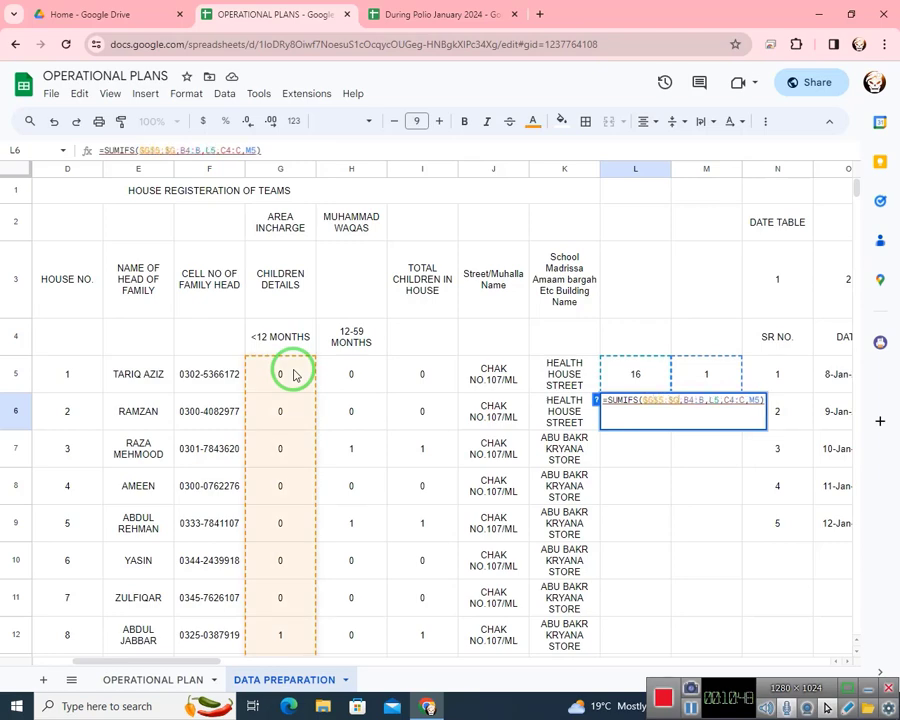
{"action": "key", "text": "Right"}
{"action": "key", "text": "Right"}
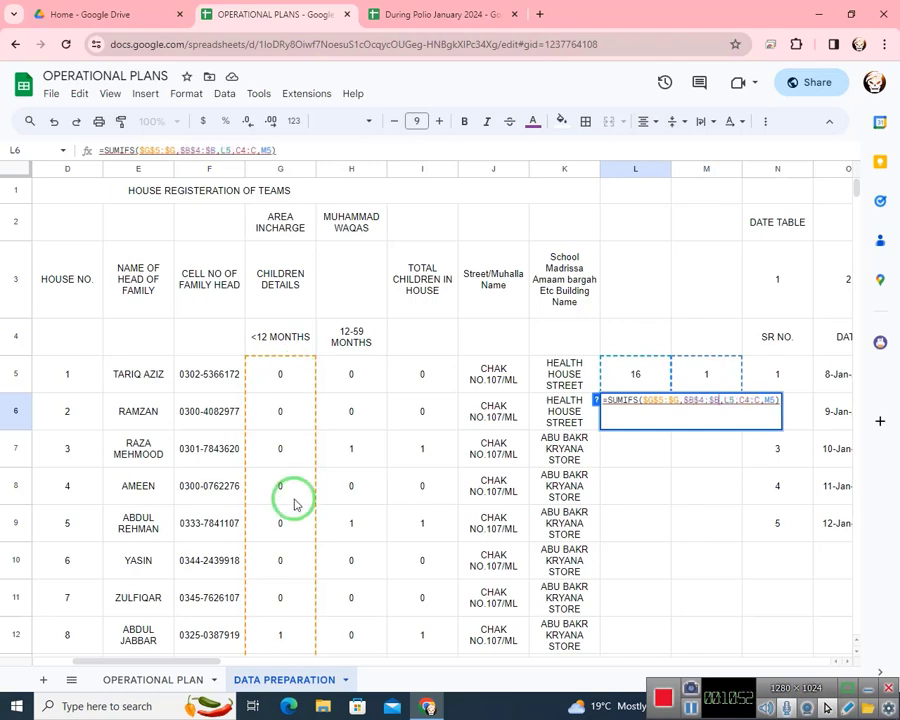
- Change the sum range in L6 to $G$4:$G to match the criteria ranges, and commit the SUMIFS formula
{"action": "left_click_drag", "start_coordinate": [137, 659], "coordinate": [48, 662]}
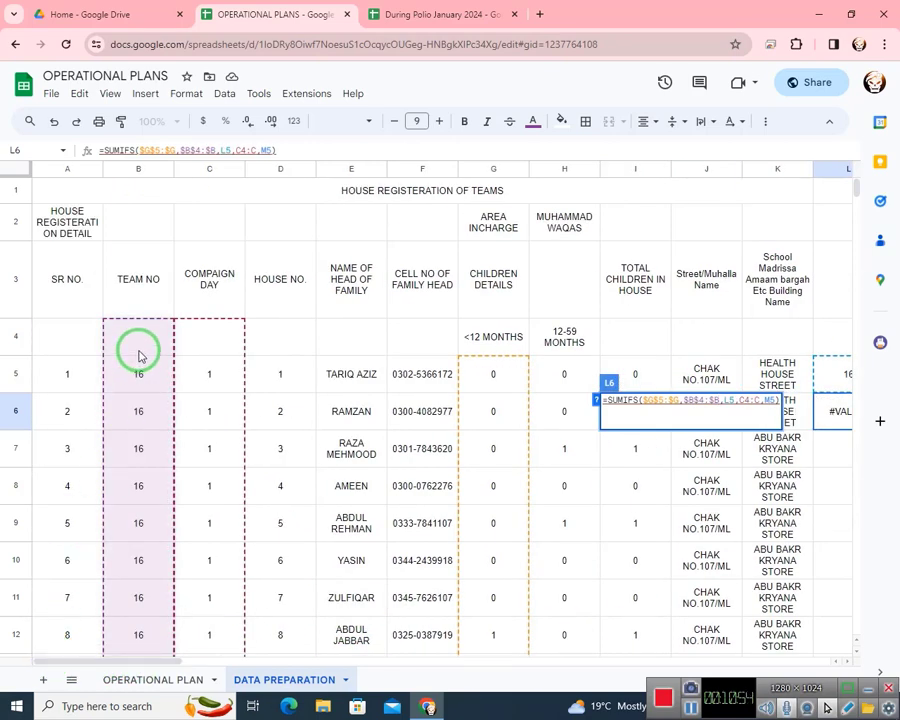
{"action": "left_click_drag", "start_coordinate": [185, 664], "coordinate": [259, 662]}
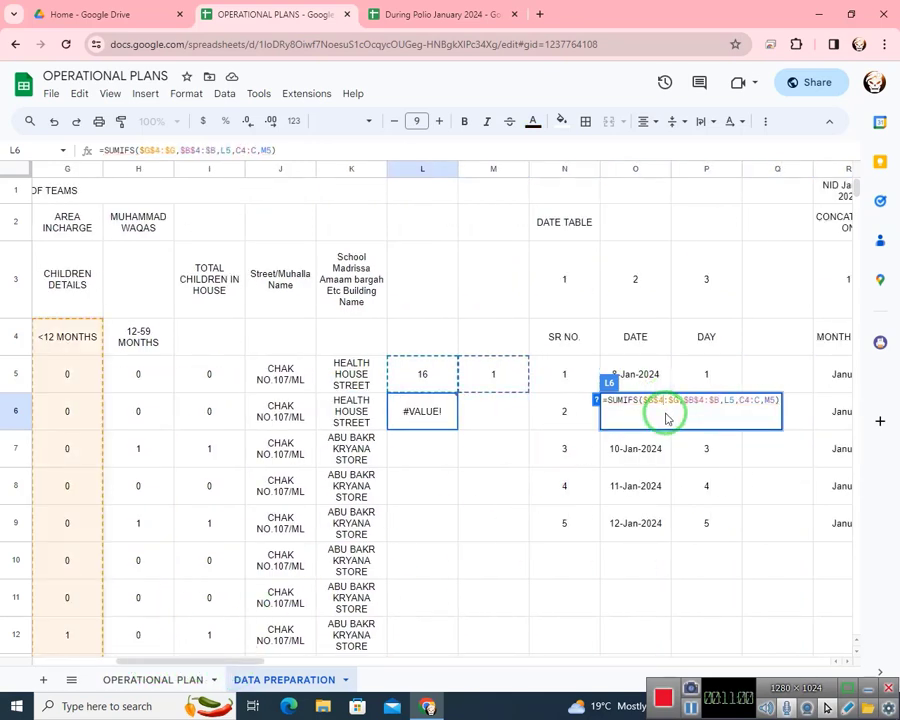
{"action": "key", "text": "Return"}
{"action": "key", "text": "Up"}
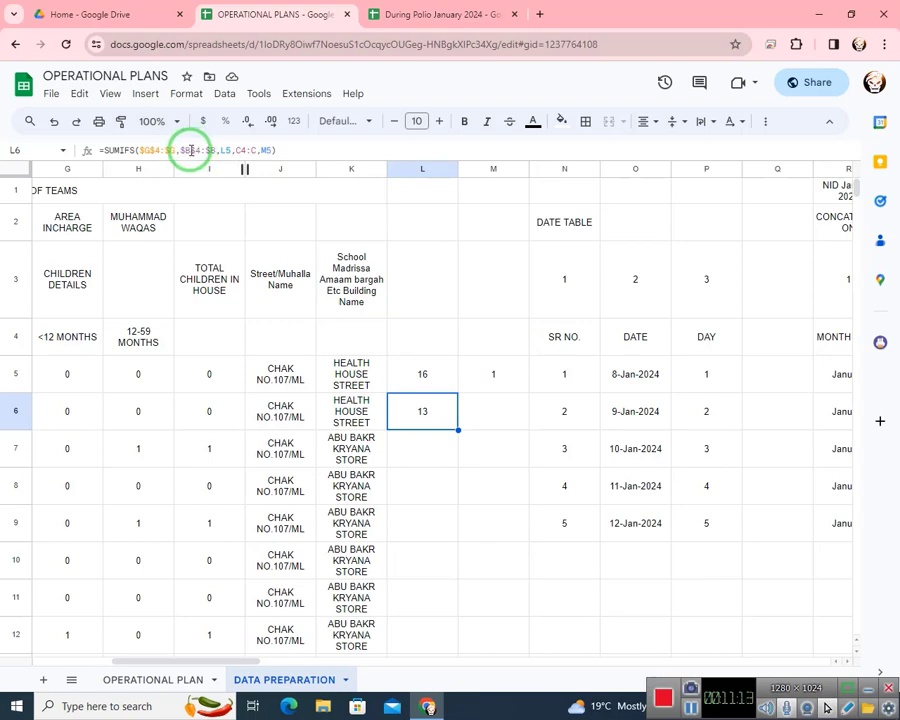
{"action": "left_click", "coordinate": [422, 372]}
{"action": "left_click", "coordinate": [400, 410]}
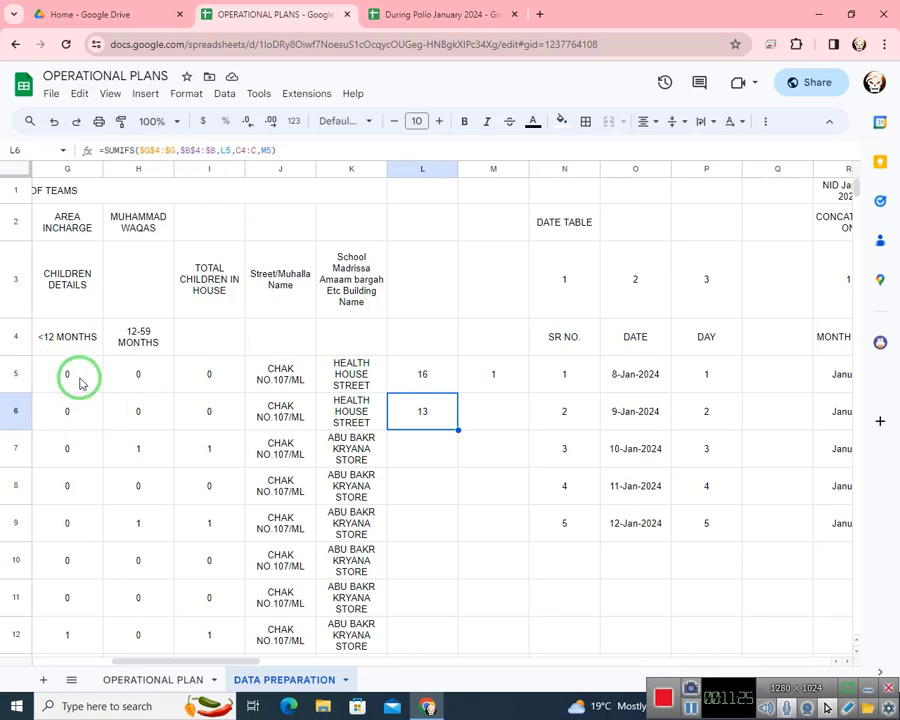
- Test the SUMIFS formula with team number 17 in L5 and campaign day 2 in M5
{"action": "left_click", "coordinate": [455, 388]}
{"action": "key", "text": "Return"}
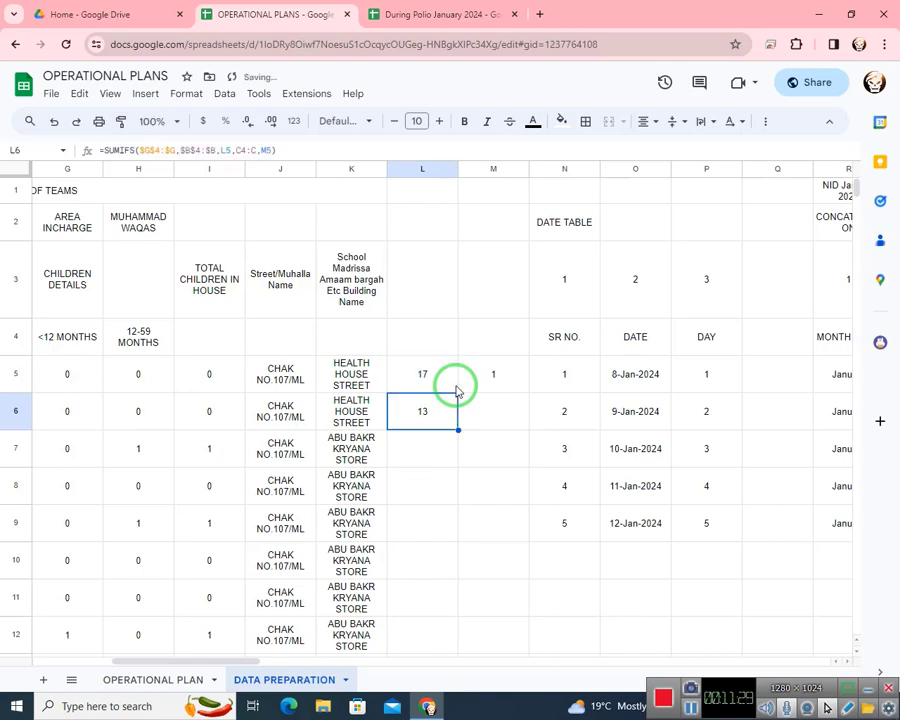
{"action": "left_click", "coordinate": [455, 388]}
{"action": "key", "text": "Right"}
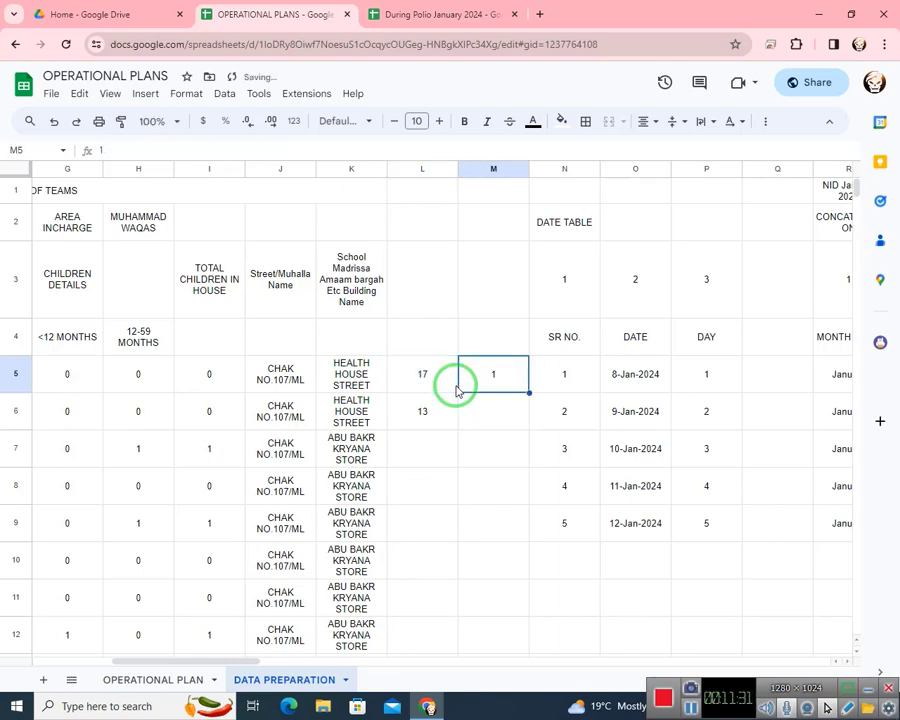
{"action": "key", "text": "Return"}
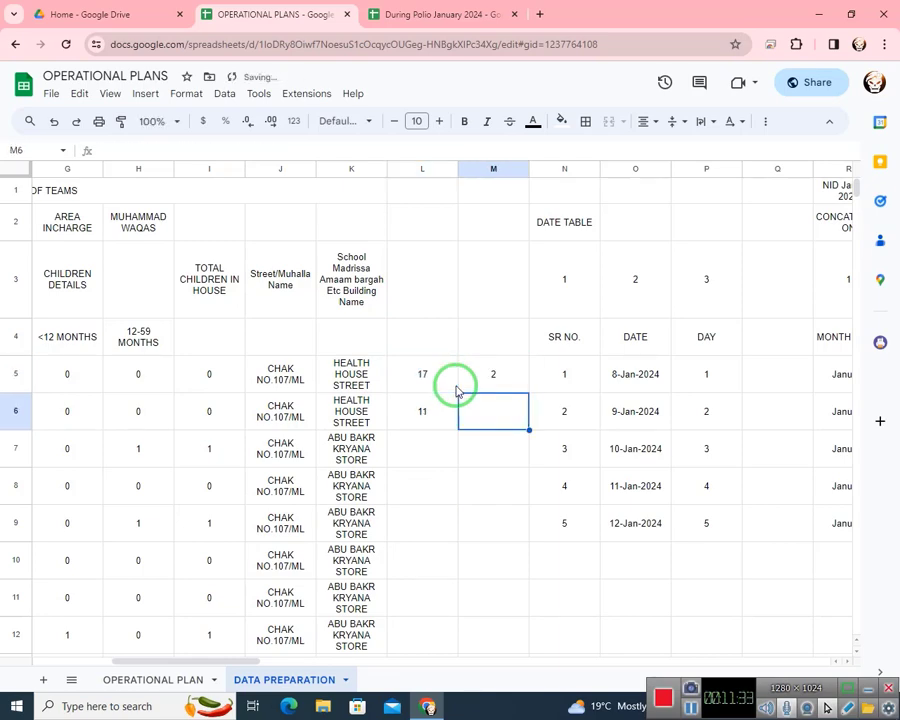
- Set the campaign day in M5 to 3 to test another day for the same team
{"action": "key", "text": "Up"}
{"action": "key", "text": "Left"}
{"action": "key", "text": "Right"}
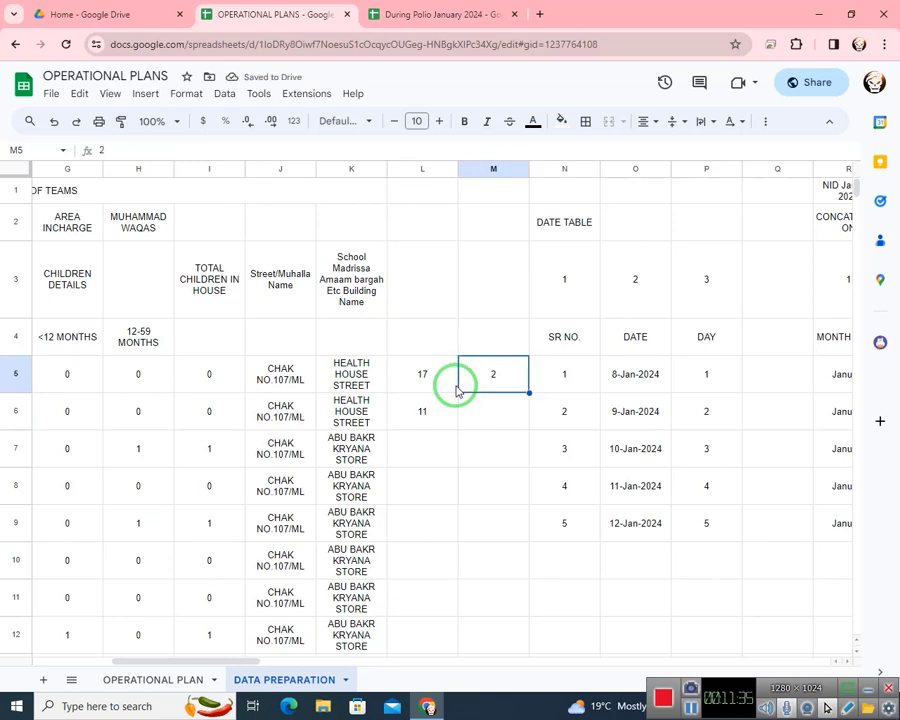
{"action": "key", "text": "Return"}
- Test the SUMIFS formula with team number 18 in L5 and campaign day 1 in M5
{"action": "key", "text": "Up"}
{"action": "key", "text": "Left"}
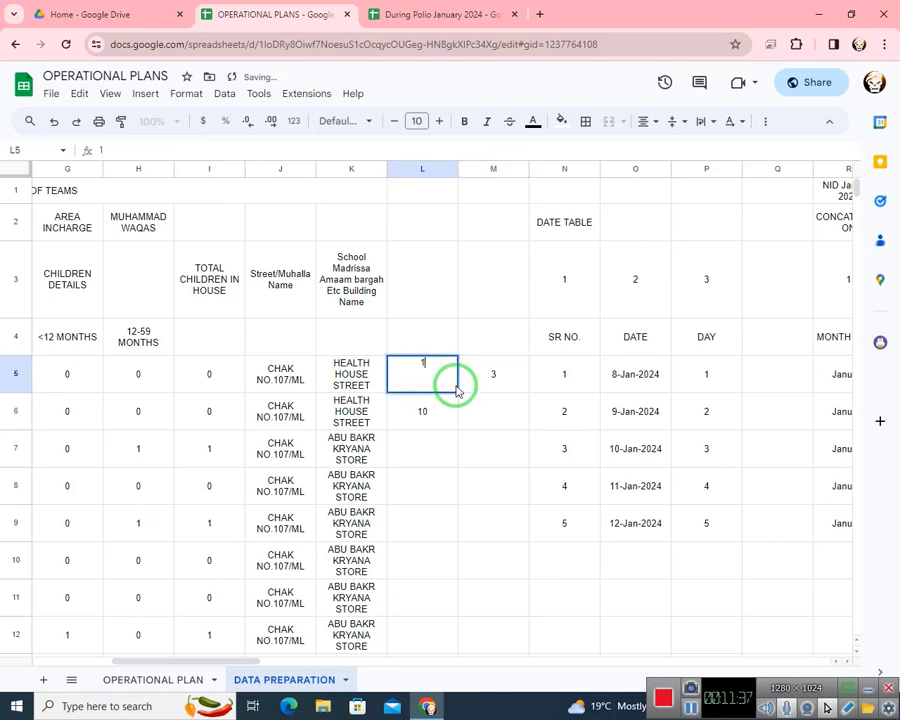
{"action": "key", "text": "Return"}
{"action": "key", "text": "Up"}
{"action": "key", "text": "Right"}
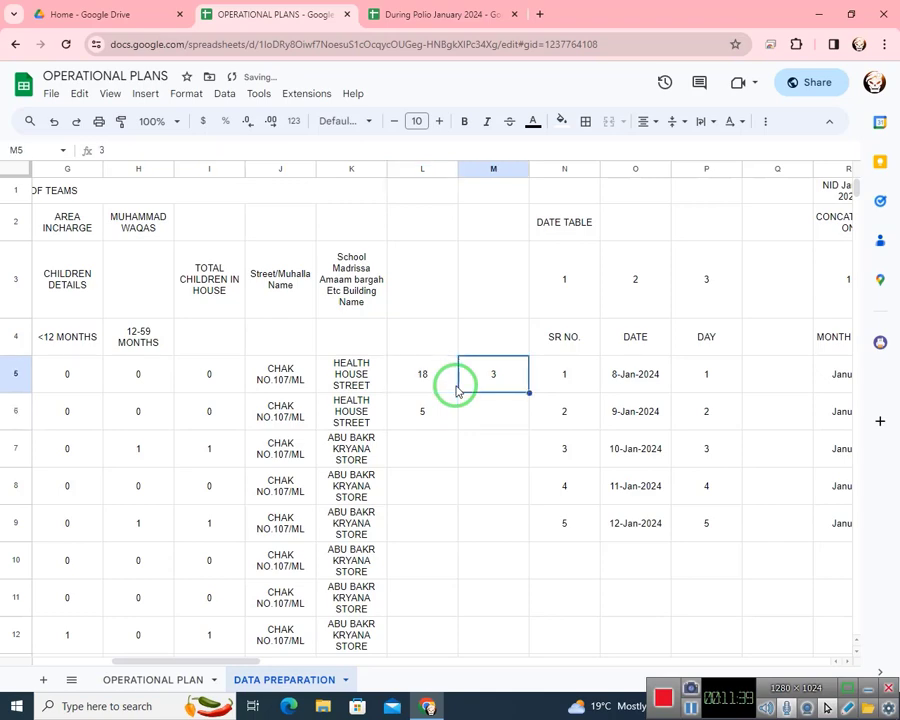
{"action": "key", "text": "Return"}
{"action": "key", "text": "Left"}
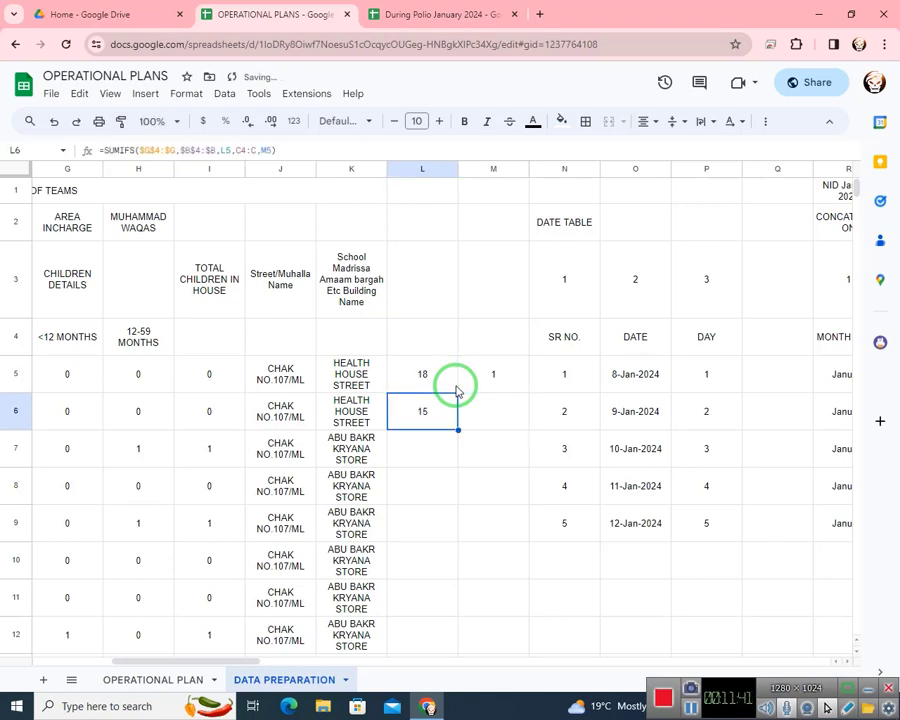
{"action": "key", "text": "Up"}
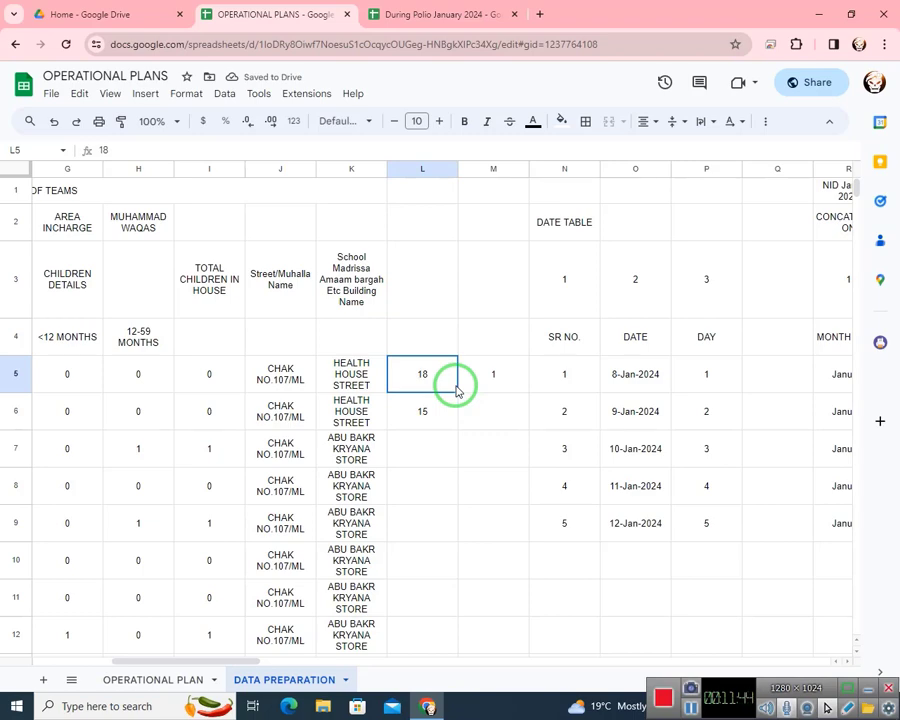
- Review the child-count columns in row 5 of DATA PREPARATION alongside the test criteria in L5 and M5
{"action": "key", "text": "Left"}
{"action": "key", "text": "Left"}
{"action": "key", "text": "Left"}
{"action": "key", "text": "Left"}
{"action": "key", "text": "Left"}
{"action": "key", "text": "Left"}
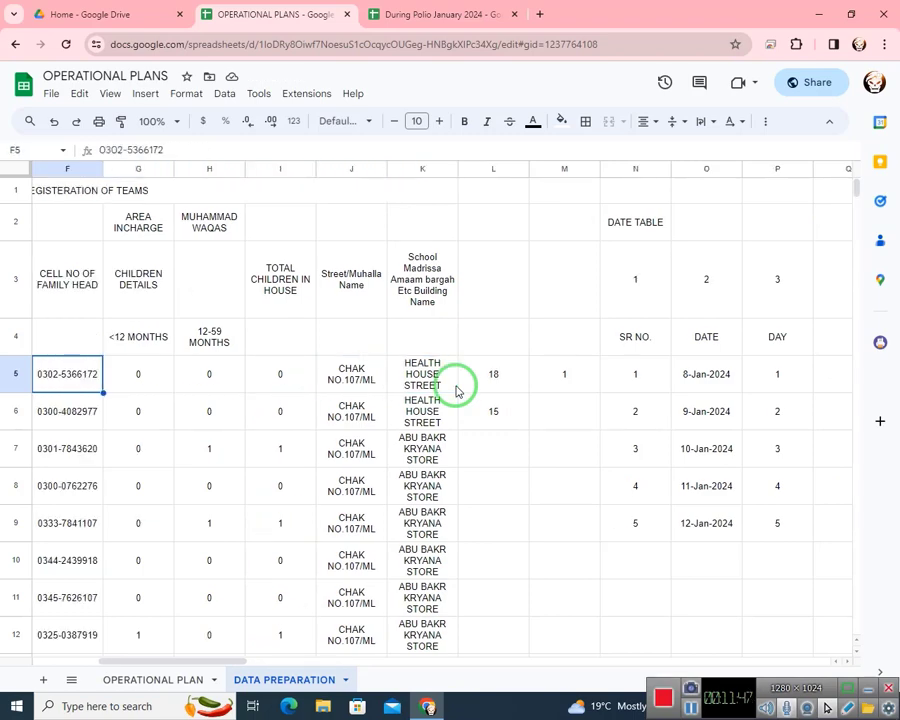
{"action": "key", "text": "Right"}
{"action": "key", "text": "Right"}
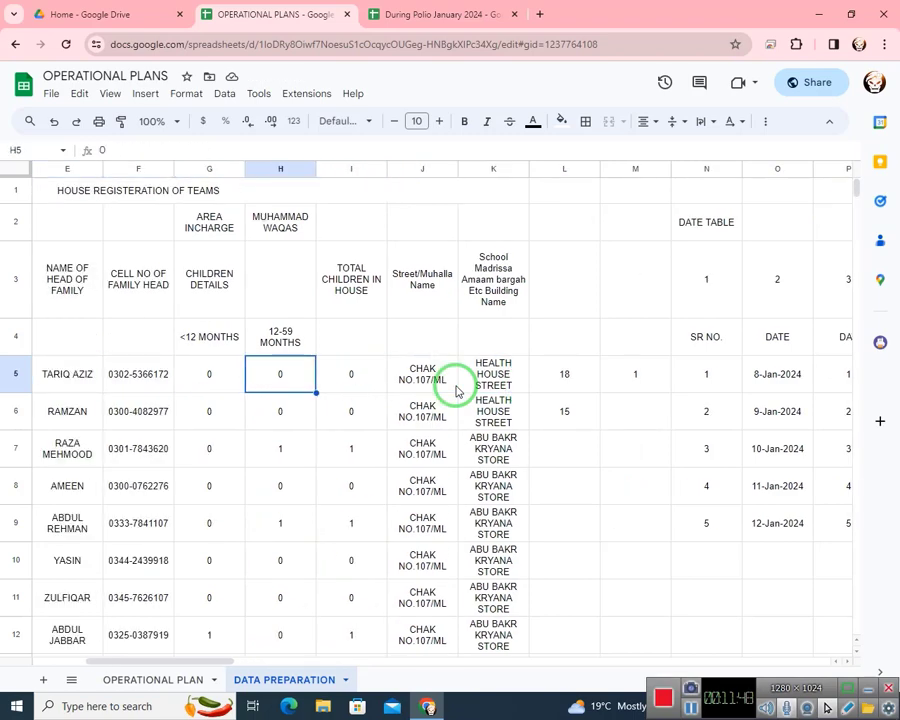
{"action": "key", "text": "Right"}
{"action": "key", "text": "Right"}
{"action": "key", "text": "Right"}
{"action": "key", "text": "Right"}
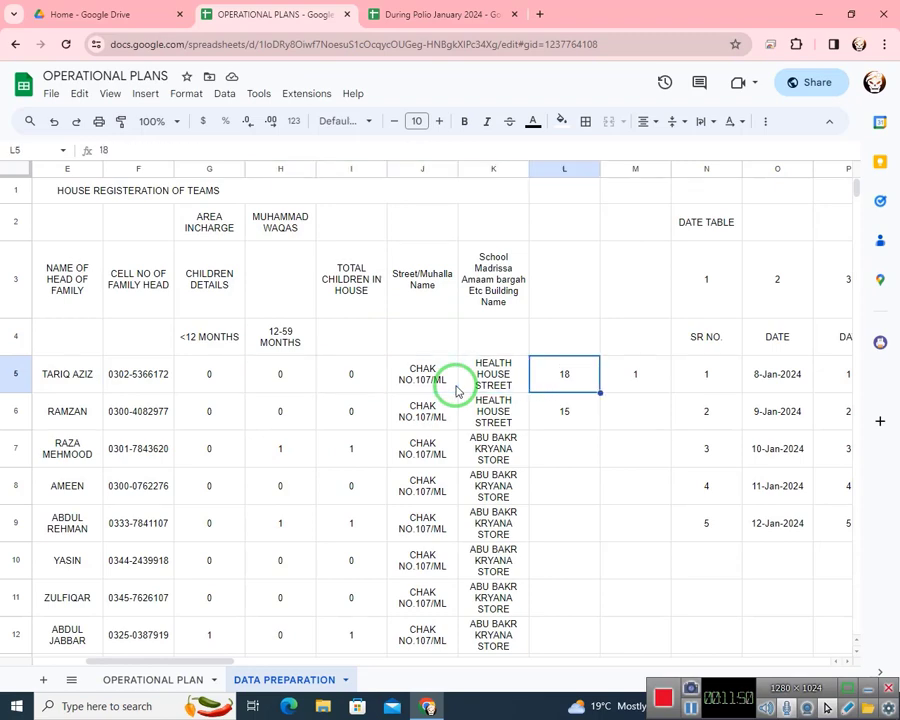
- Clear the test team number, campaign day and SUMIFS formula from L5:M6
{"action": "key", "text": "Down"}
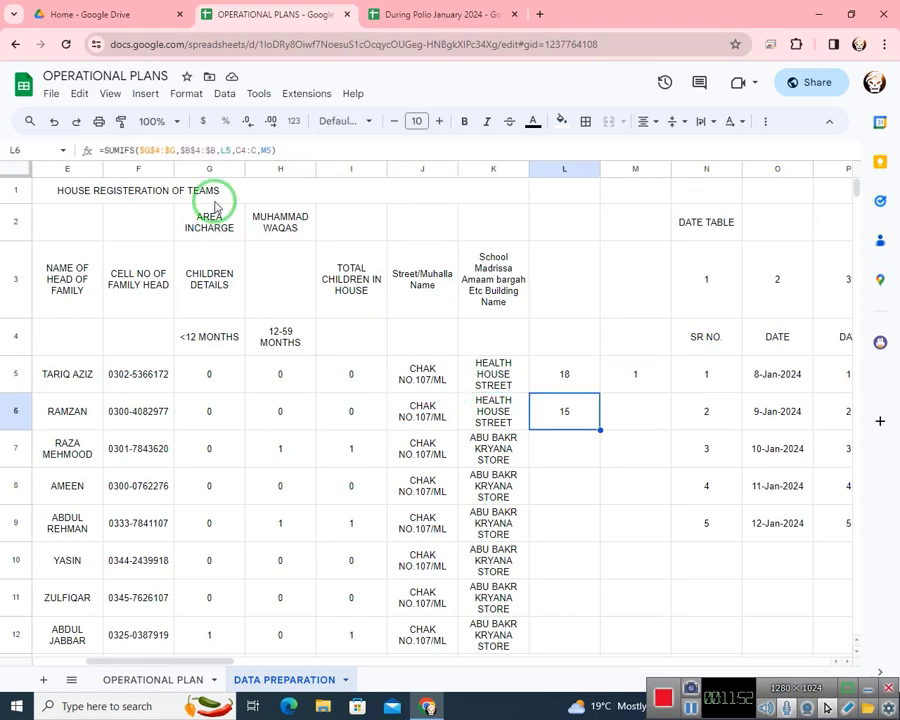
{"action": "left_click_drag", "start_coordinate": [570, 379], "coordinate": [619, 419]}
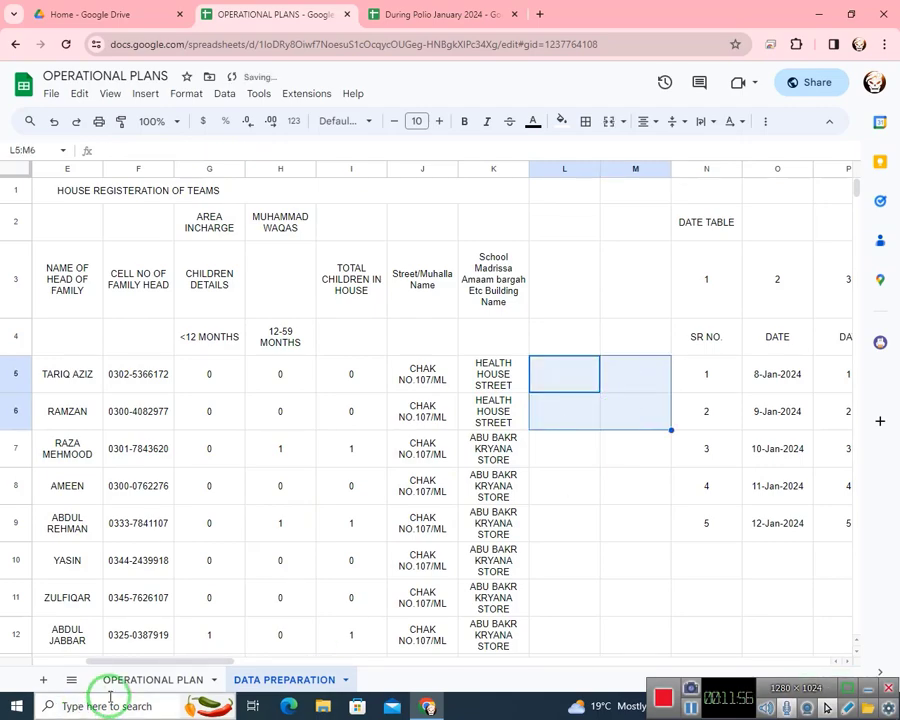
- Examine the criteria ranges and the $P$6 and $M$6 criteria of the SUMIFS formula in F6 on the OPERATIONAL PLAN sheet
{"action": "left_click", "coordinate": [140, 680]}
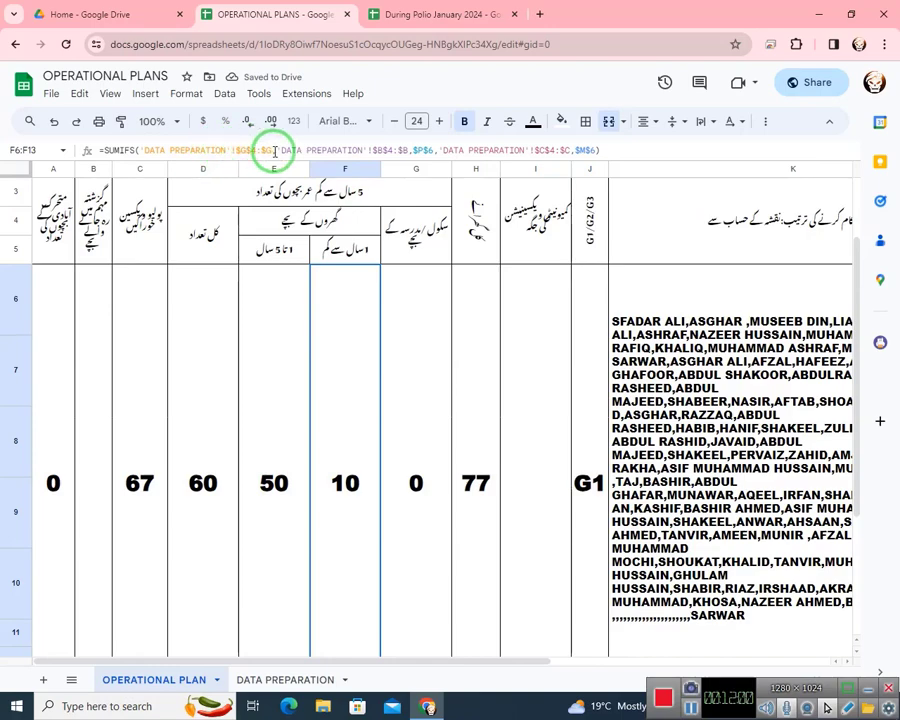
{"action": "double_click", "coordinate": [380, 150]}
{"action": "left_click_drag", "start_coordinate": [384, 150], "coordinate": [405, 150]}
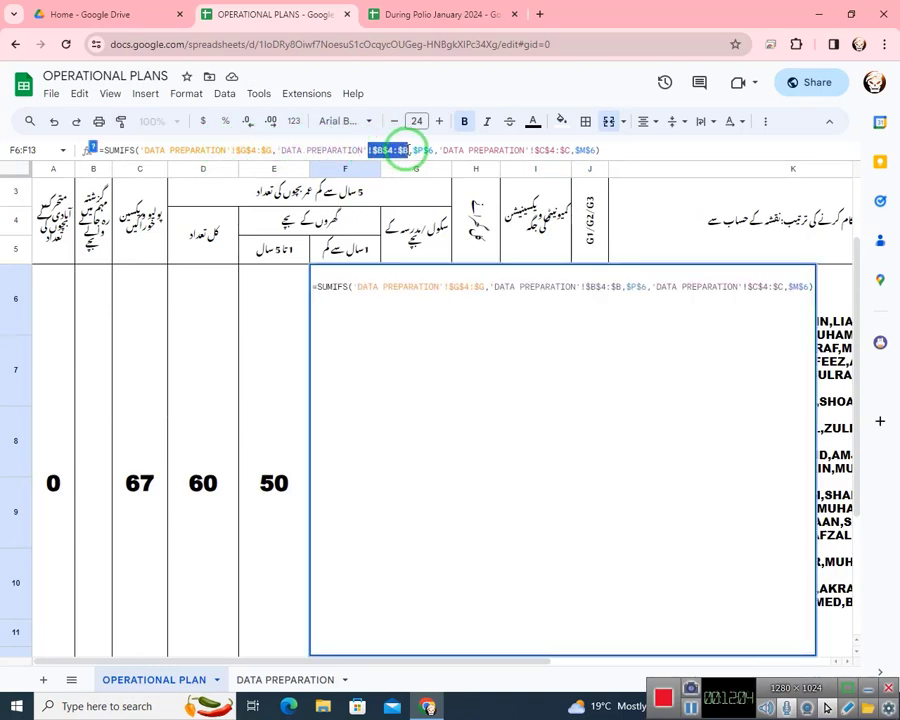
{"action": "double_click", "coordinate": [418, 150]}
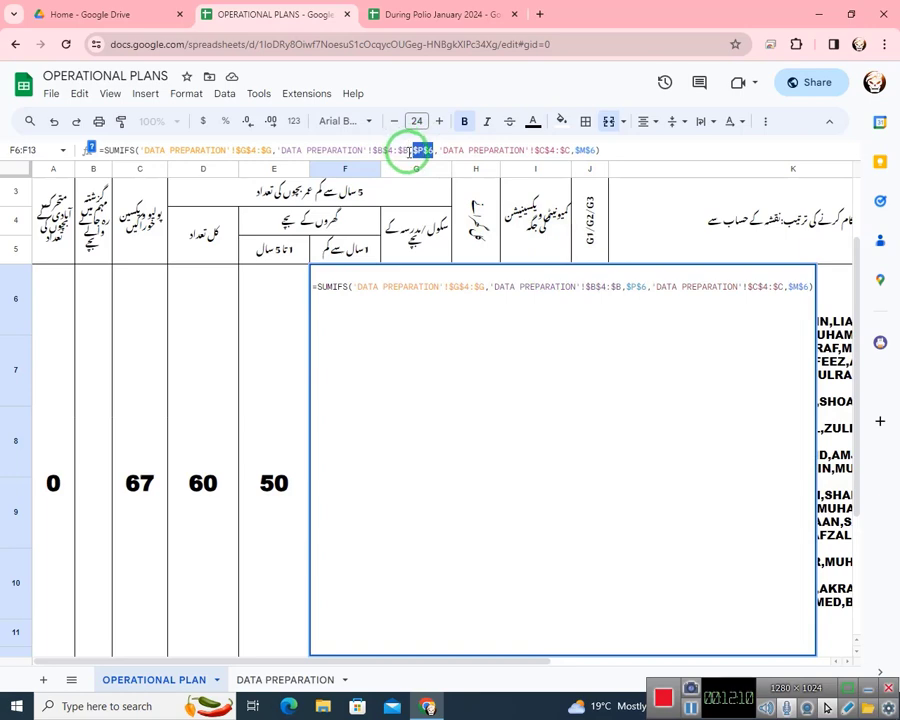
{"action": "left_click_drag", "start_coordinate": [539, 150], "coordinate": [595, 150]}
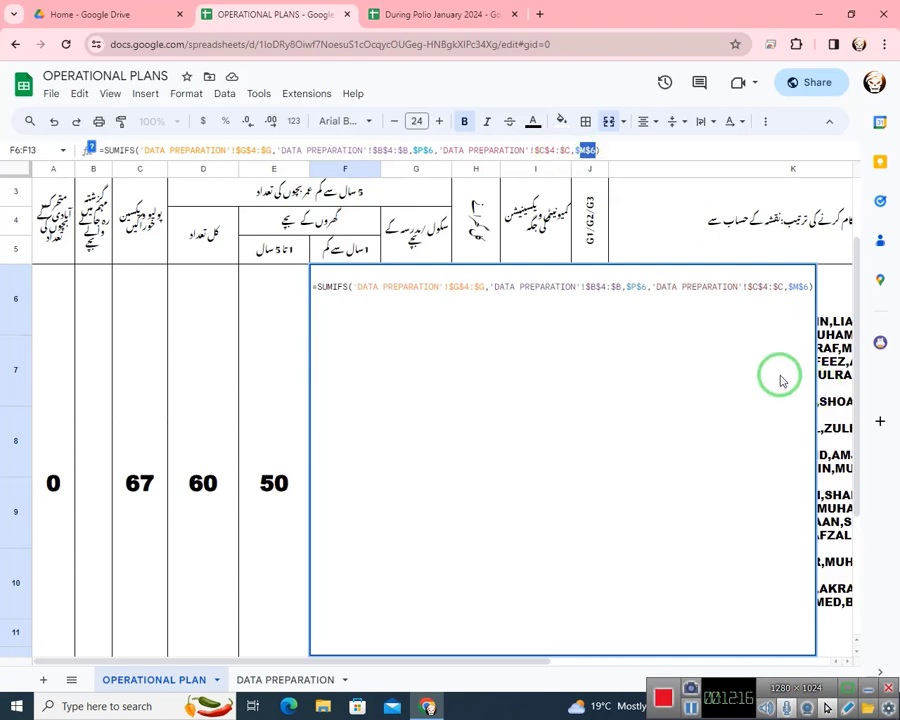
{"action": "key", "text": "Escape"}
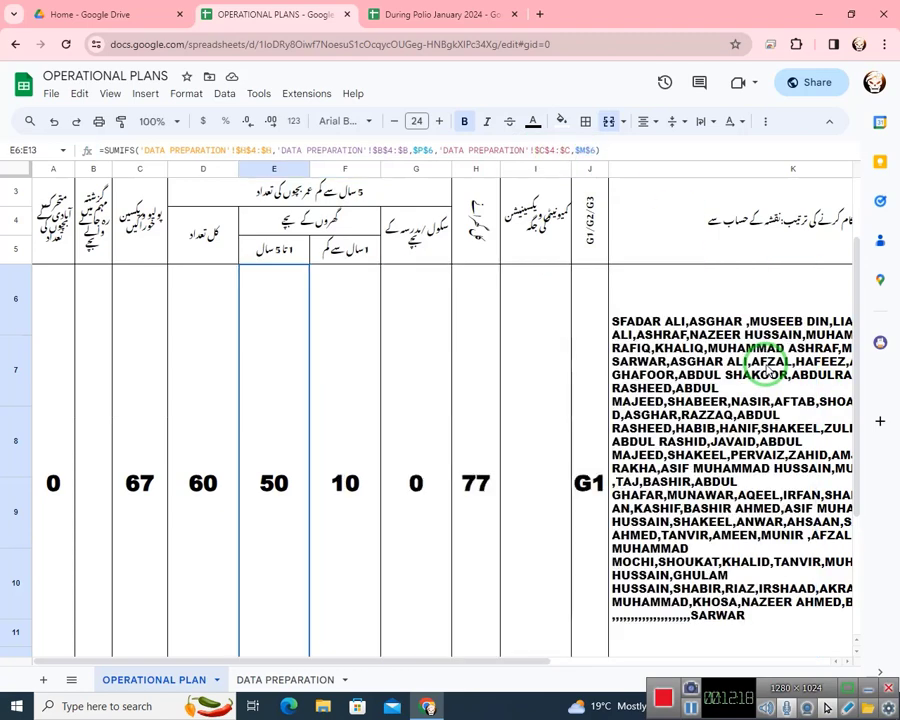
- Inspect the formulas for children aged 1 to 5, total children and vaccine doses in E6, D6 and C6
{"action": "key", "text": "Left"}
{"action": "key", "text": "Left"}
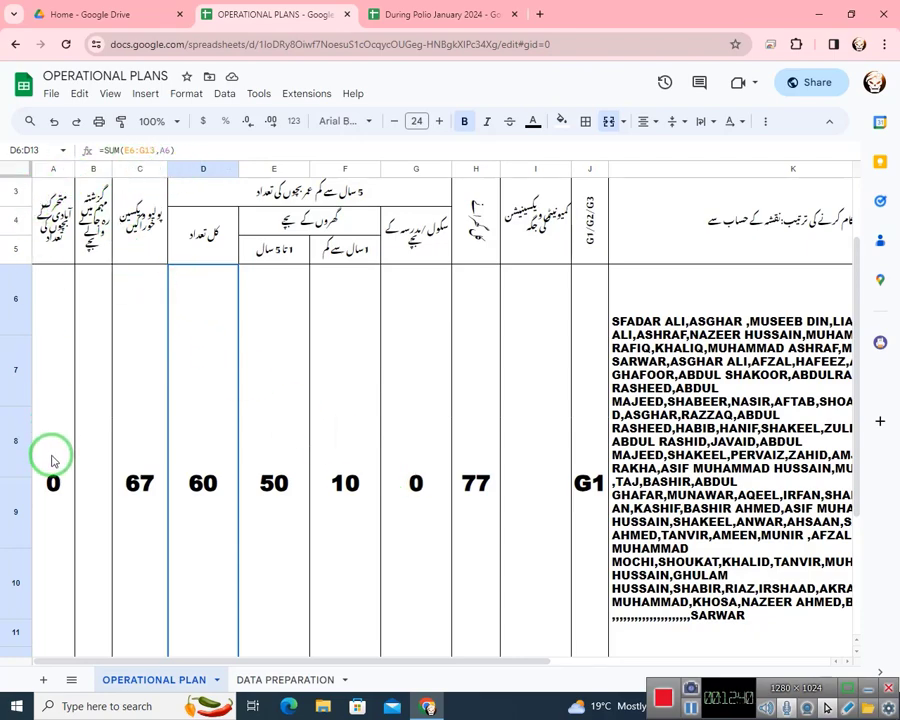
{"action": "left_click", "coordinate": [143, 488]}
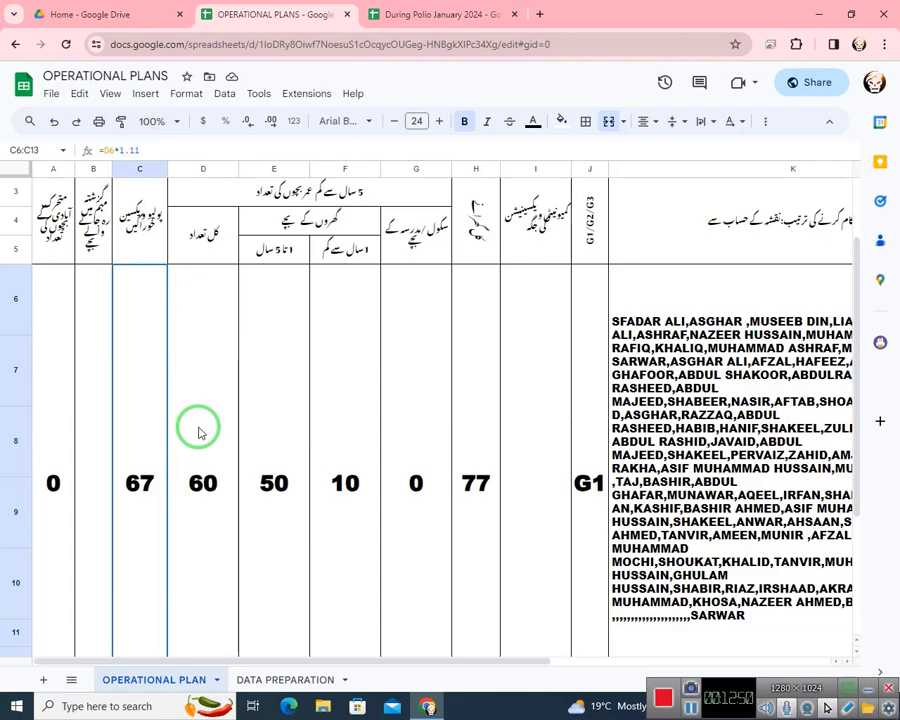
{"action": "scroll", "coordinate": [217, 416], "scroll_direction": "down", "scroll_amount": 3}
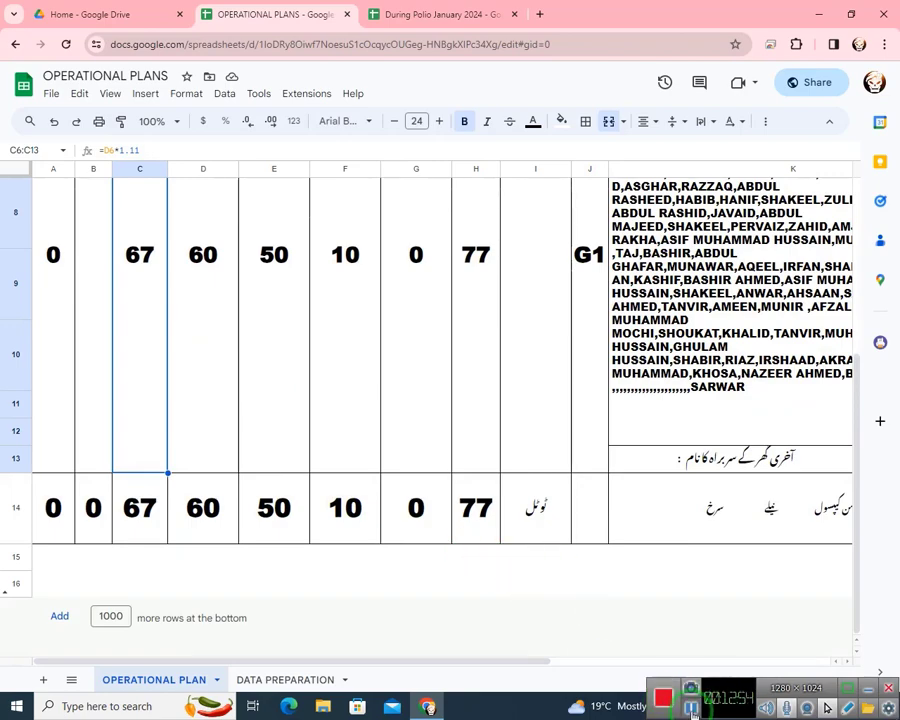
{"action": "left_click", "coordinate": [692, 710]}
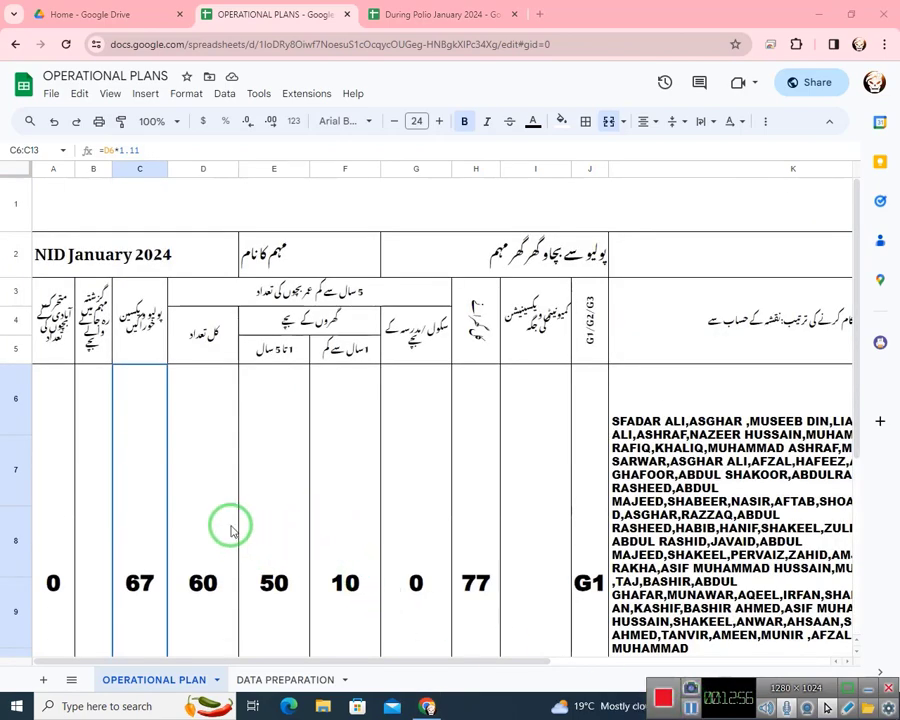
{"action": "scroll", "coordinate": [185, 515], "scroll_direction": "down", "scroll_amount": 2}
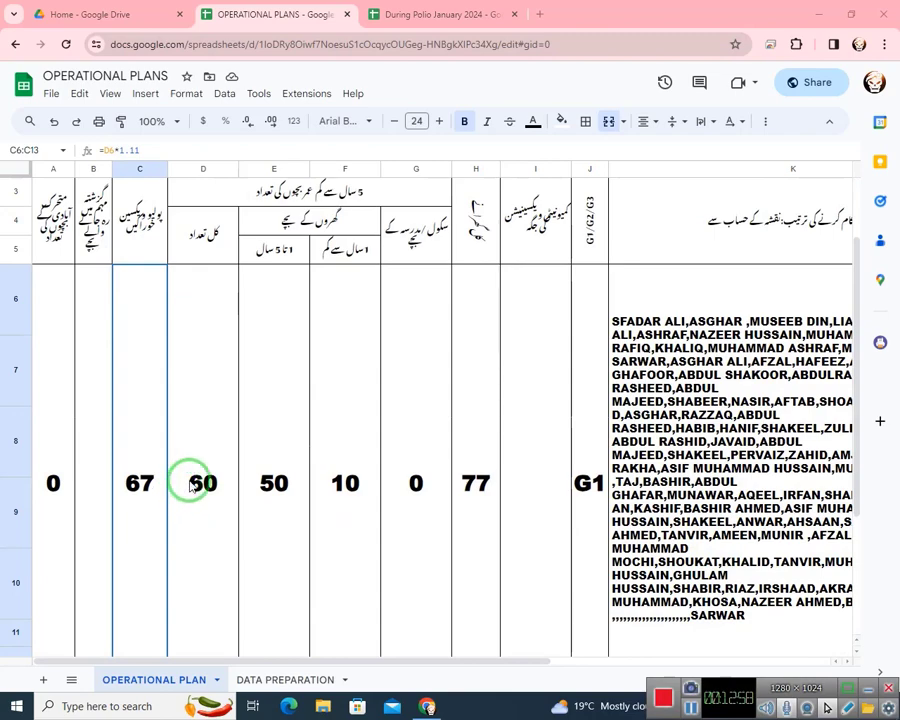
{"action": "scroll", "coordinate": [433, 538], "scroll_direction": "up", "scroll_amount": 2}
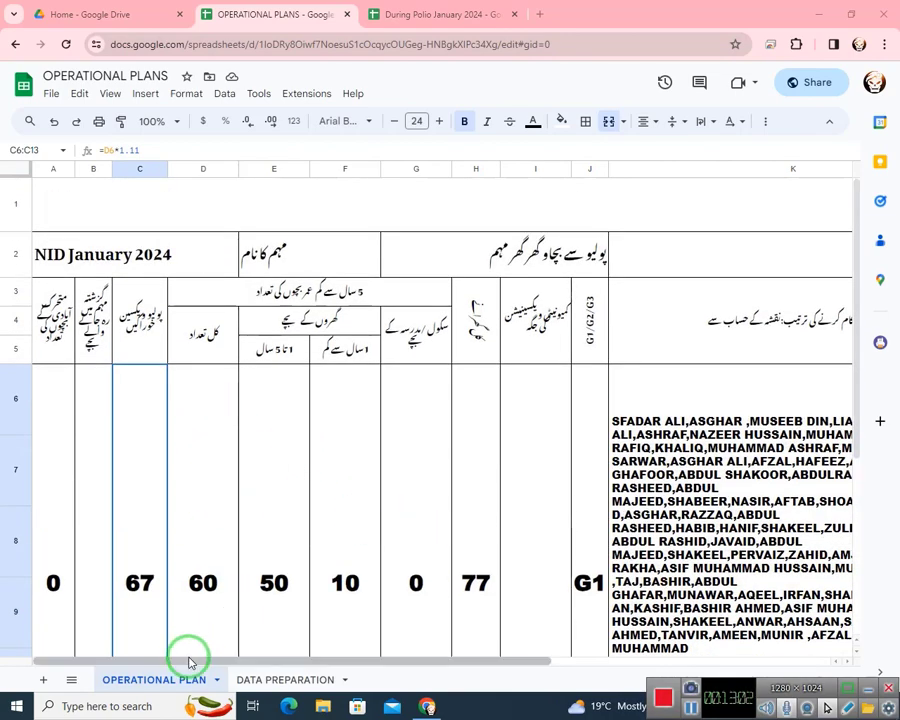
- Inspect the plan header's date lookup formula in K2 and the campaign name reference in A2
{"action": "left_click_drag", "start_coordinate": [225, 662], "coordinate": [466, 649]}
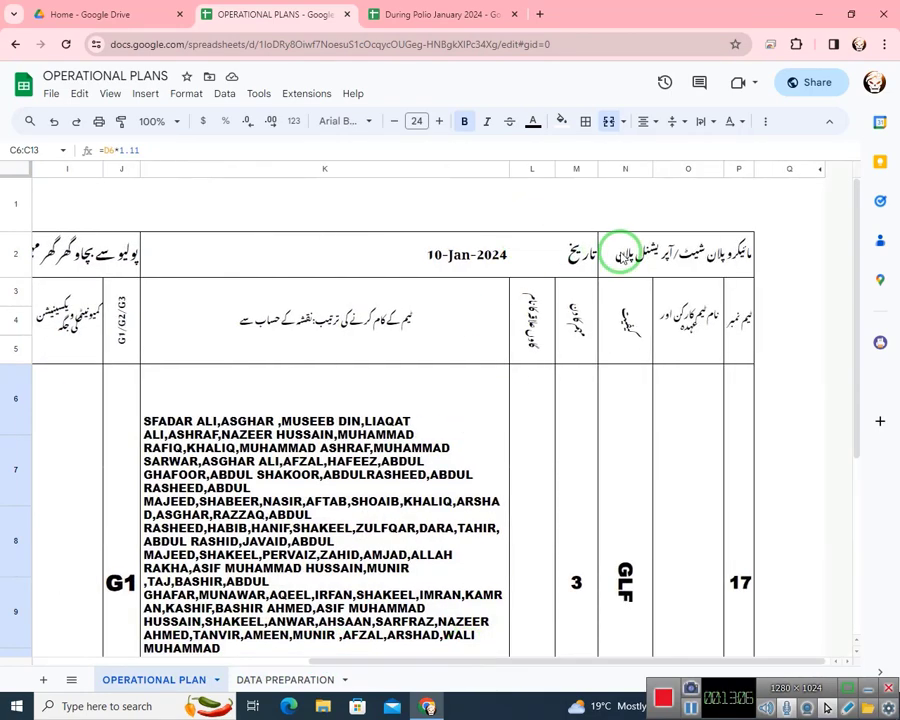
{"action": "left_click", "coordinate": [487, 265]}
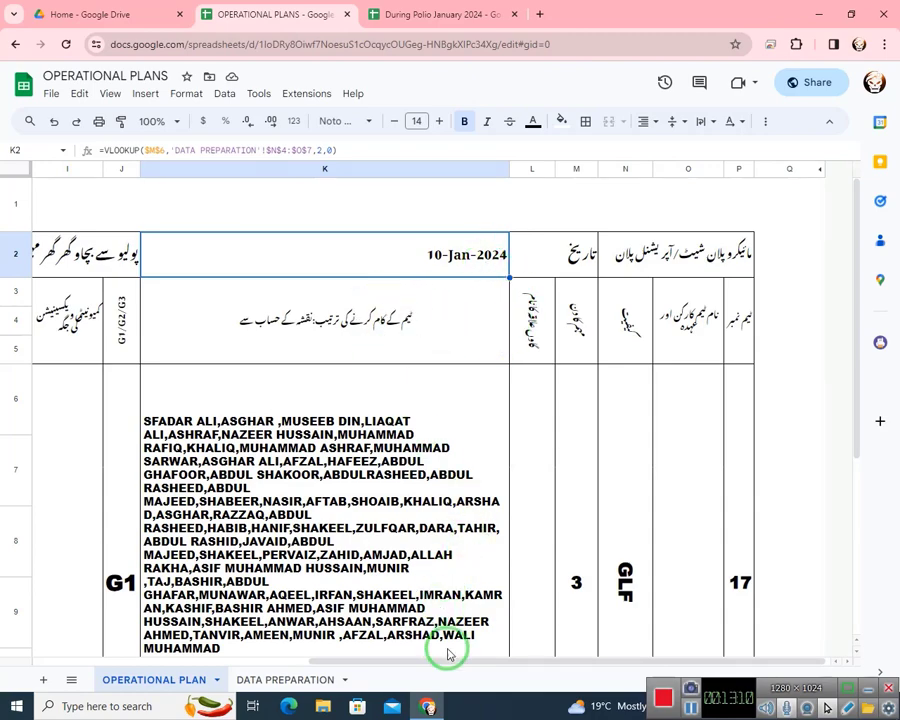
{"action": "left_click_drag", "start_coordinate": [440, 665], "coordinate": [167, 653]}
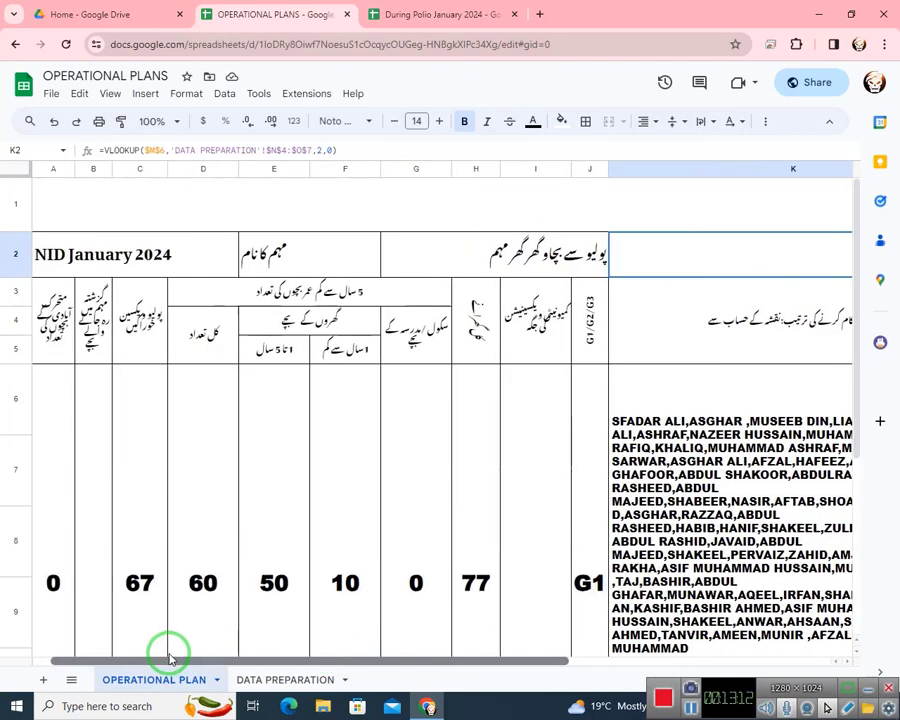
{"action": "left_click", "coordinate": [66, 228]}
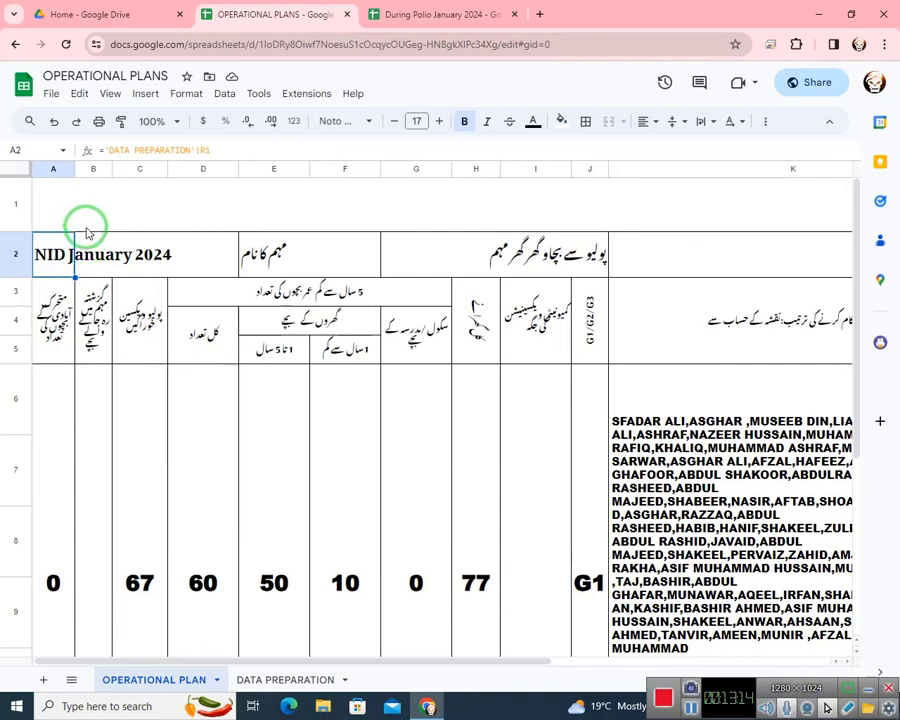
{"action": "left_click", "coordinate": [97, 252]}
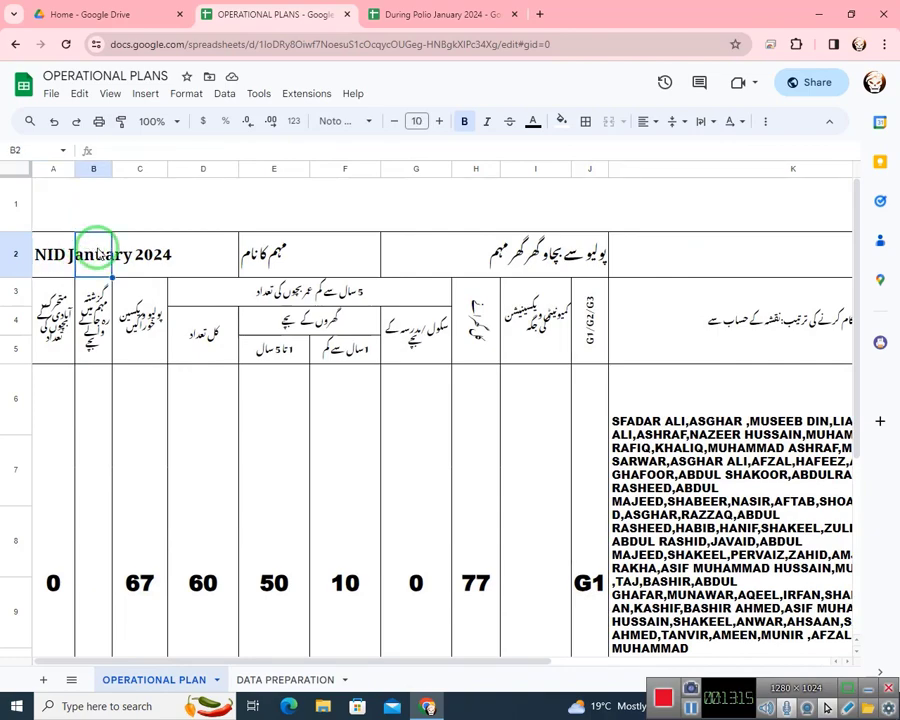
{"action": "left_click", "coordinate": [153, 258]}
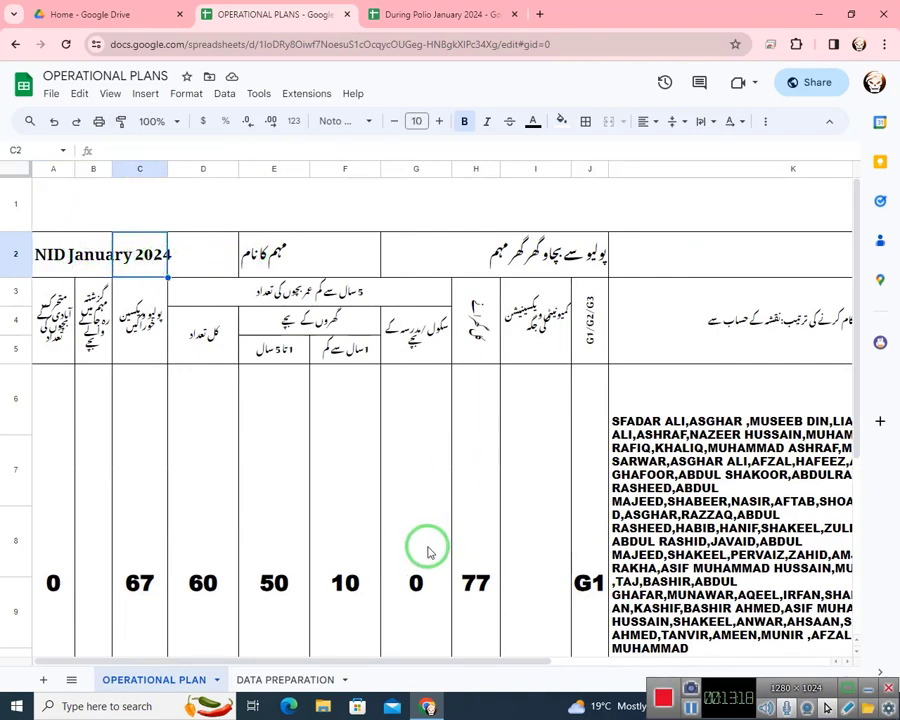
- Check the SUM formulas in the totals row 14, from the house count back to column A
{"action": "scroll", "coordinate": [428, 553], "scroll_direction": "down", "scroll_amount": 3}
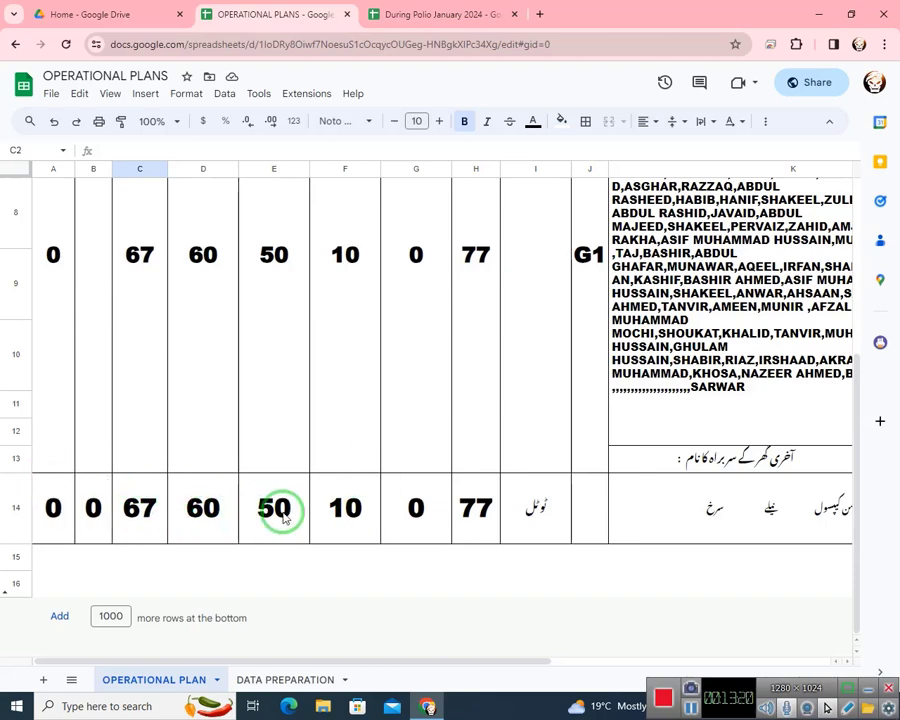
{"action": "left_click", "coordinate": [474, 514]}
{"action": "left_click", "coordinate": [400, 518]}
{"action": "left_click", "coordinate": [341, 512]}
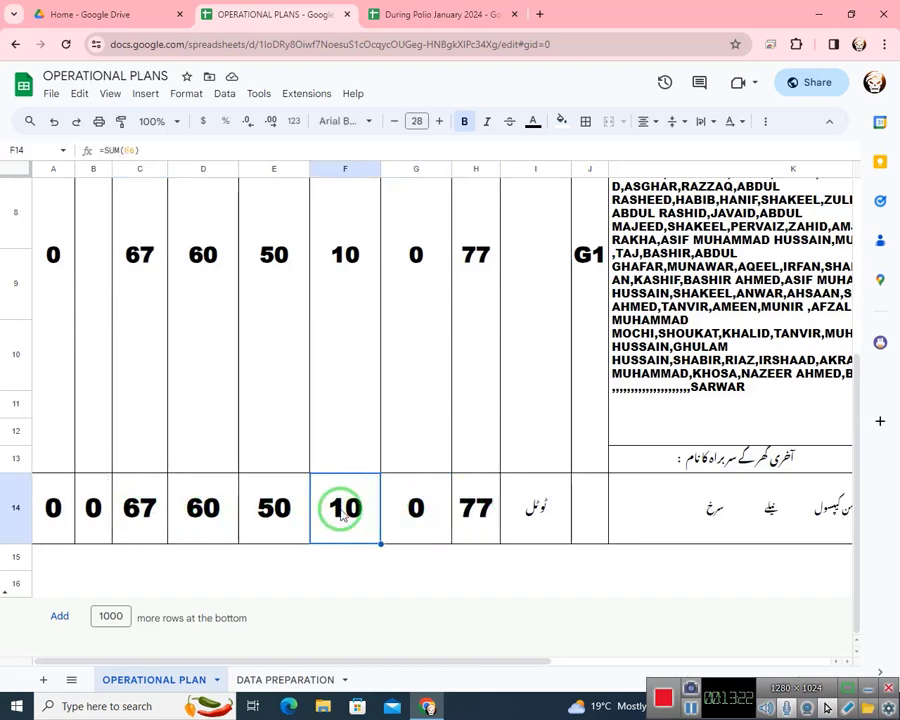
{"action": "left_click", "coordinate": [262, 508]}
{"action": "left_click", "coordinate": [200, 510]}
{"action": "left_click", "coordinate": [141, 515]}
{"action": "left_click", "coordinate": [62, 510]}
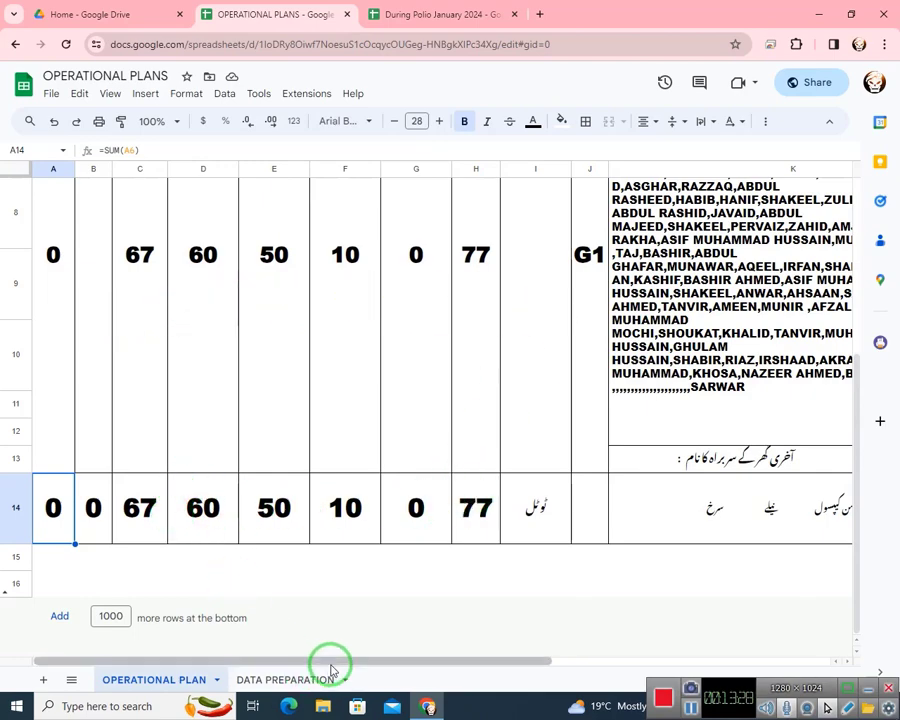
- Examine the VLOOKUP formula behind the date in K2 of the operational plan
{"action": "left_click_drag", "start_coordinate": [331, 665], "coordinate": [537, 638]}
{"action": "scroll", "coordinate": [627, 406], "scroll_direction": "up", "scroll_amount": 5}
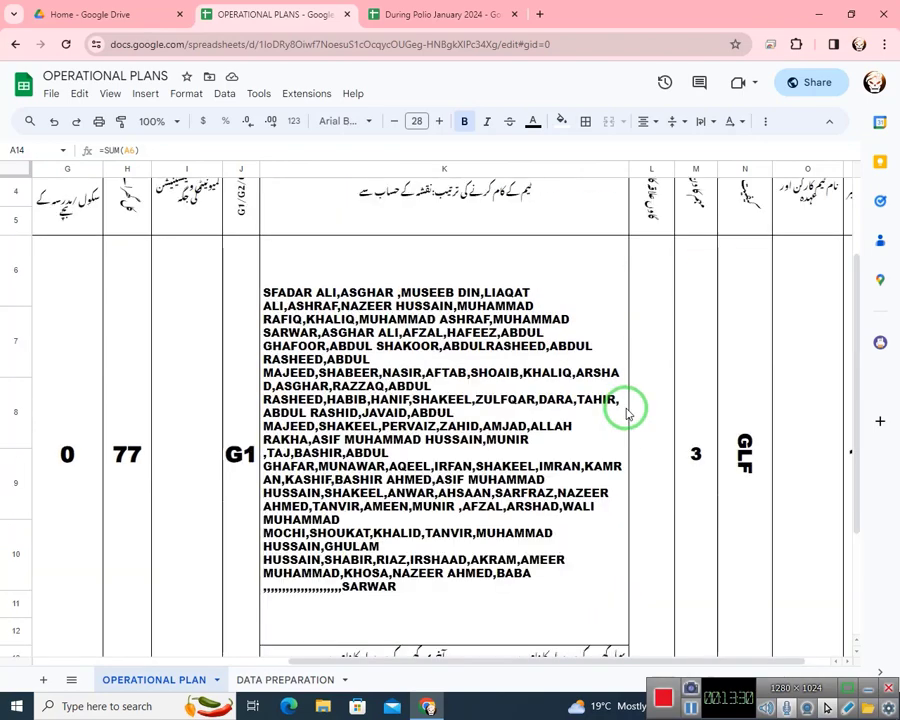
{"action": "left_click_drag", "start_coordinate": [494, 665], "coordinate": [569, 647]}
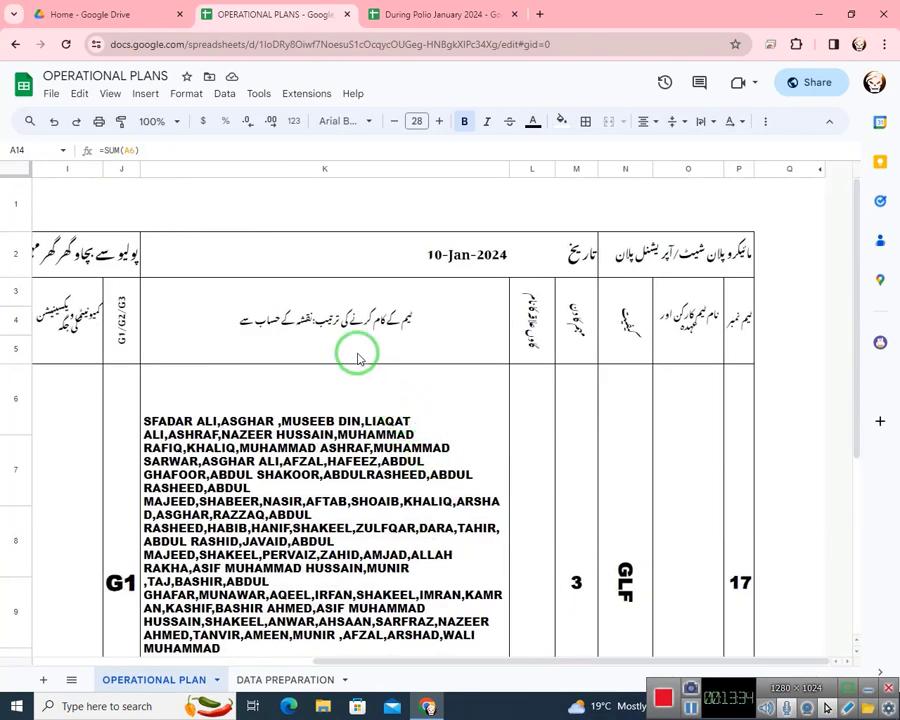
{"action": "left_click", "coordinate": [454, 254]}
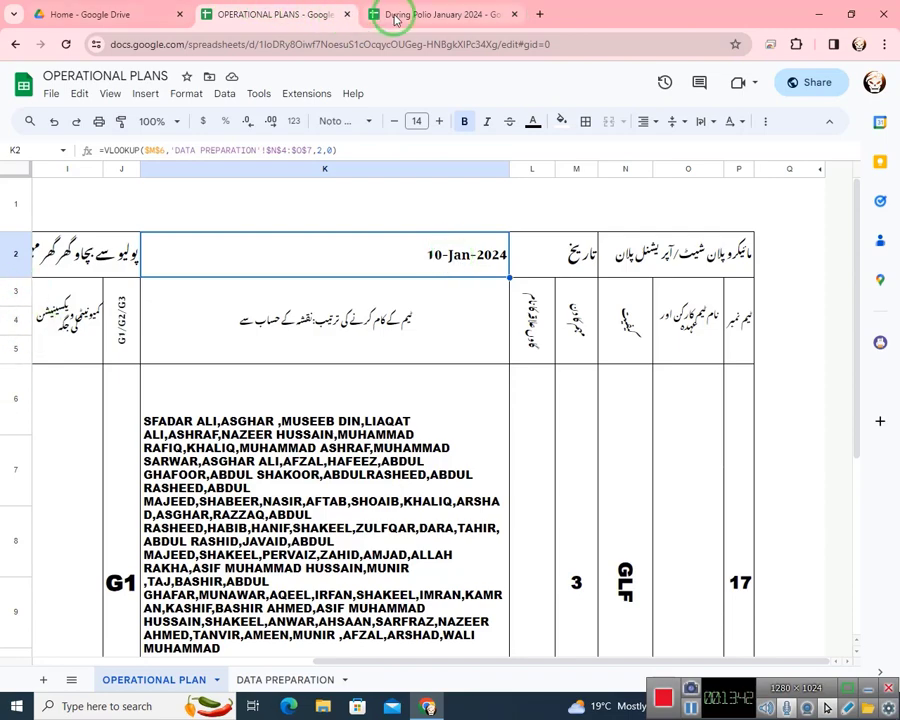
- Review the dates and campaign day numbers in the DATE TABLE on the DATA PREPARATION sheet
{"action": "left_click", "coordinate": [282, 679]}
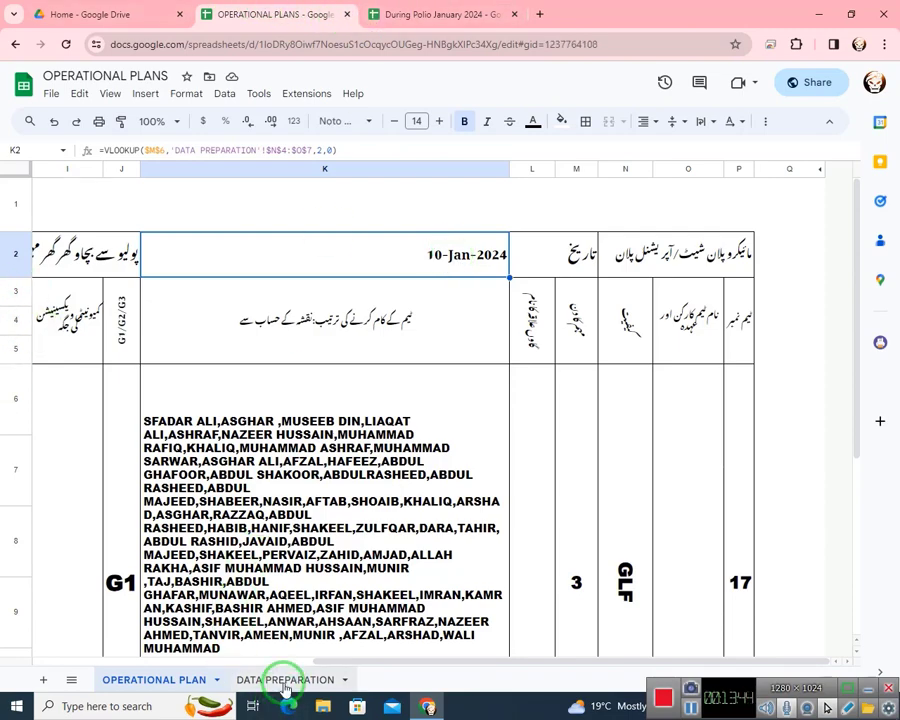
{"action": "left_click_drag", "start_coordinate": [191, 657], "coordinate": [280, 650]}
{"action": "left_click", "coordinate": [336, 411]}
{"action": "left_click", "coordinate": [343, 448]}
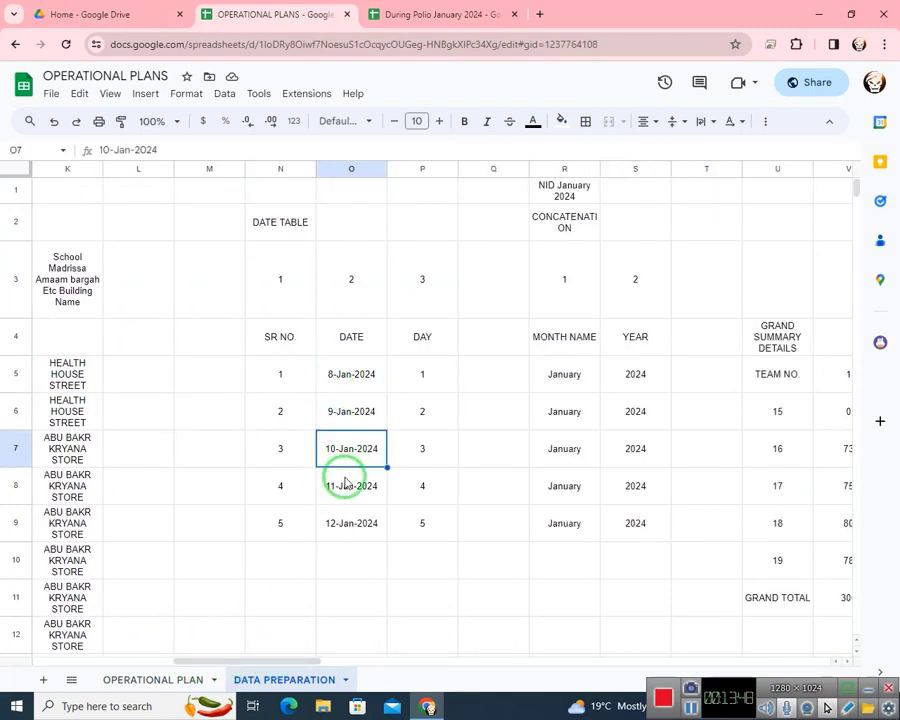
{"action": "left_click", "coordinate": [341, 486]}
{"action": "left_click", "coordinate": [345, 523]}
{"action": "left_click", "coordinate": [395, 403]}
{"action": "left_click", "coordinate": [414, 452]}
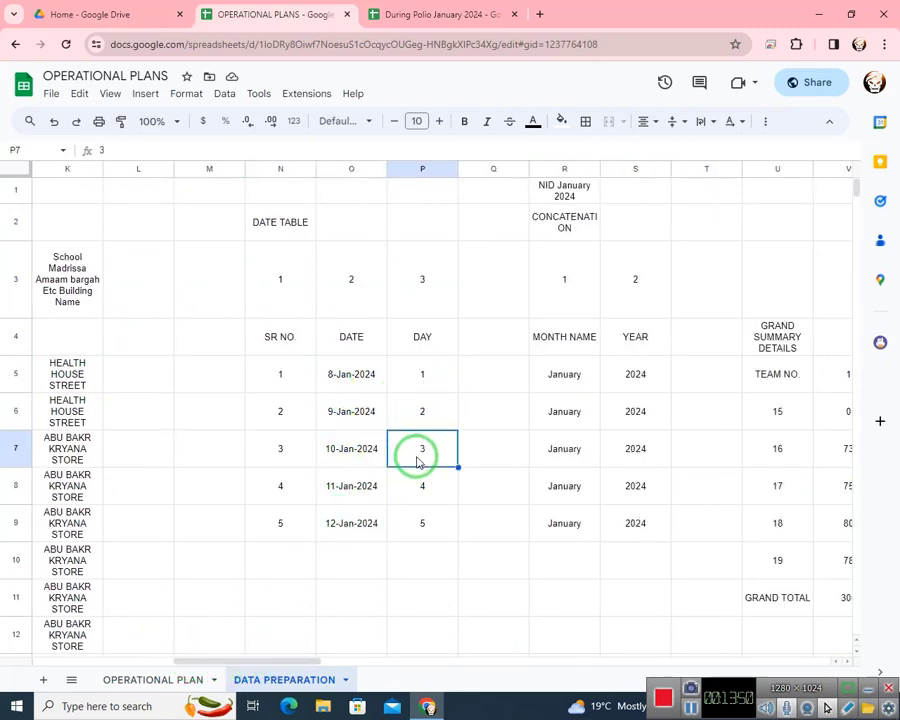
{"action": "left_click", "coordinate": [414, 495]}
{"action": "left_click", "coordinate": [416, 528]}
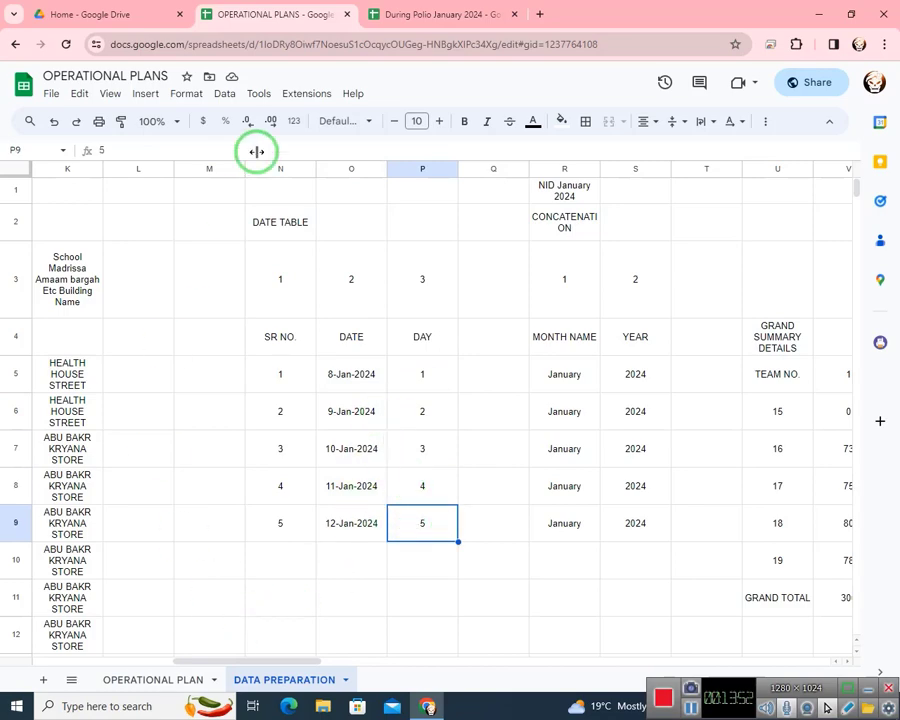
- Switch to the During Polio January 2024 spreadsheet and inspect the first date's source reference in B4 of its DATA PREPARATION sheet
{"action": "left_click", "coordinate": [393, 14]}
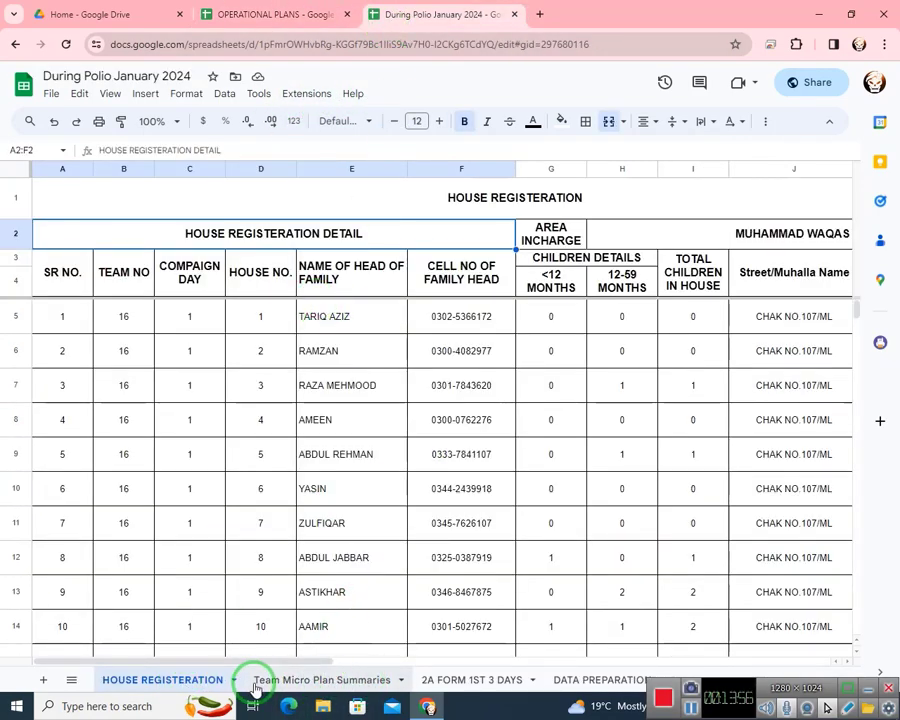
{"action": "left_click", "coordinate": [288, 680]}
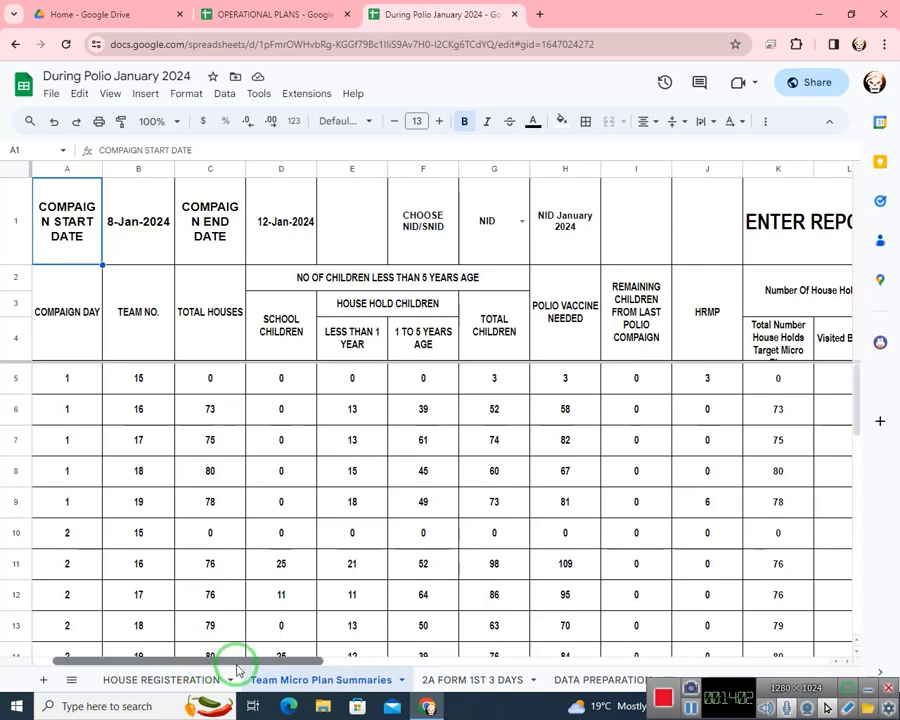
{"action": "left_click_drag", "start_coordinate": [237, 664], "coordinate": [327, 672]}
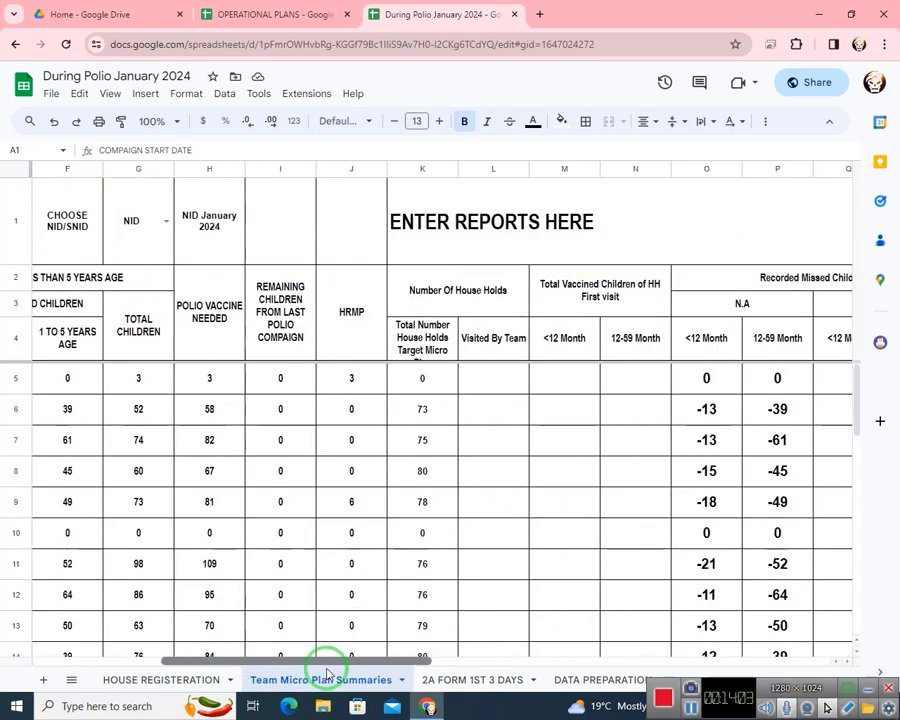
{"action": "left_click", "coordinate": [460, 681]}
{"action": "left_click", "coordinate": [583, 677]}
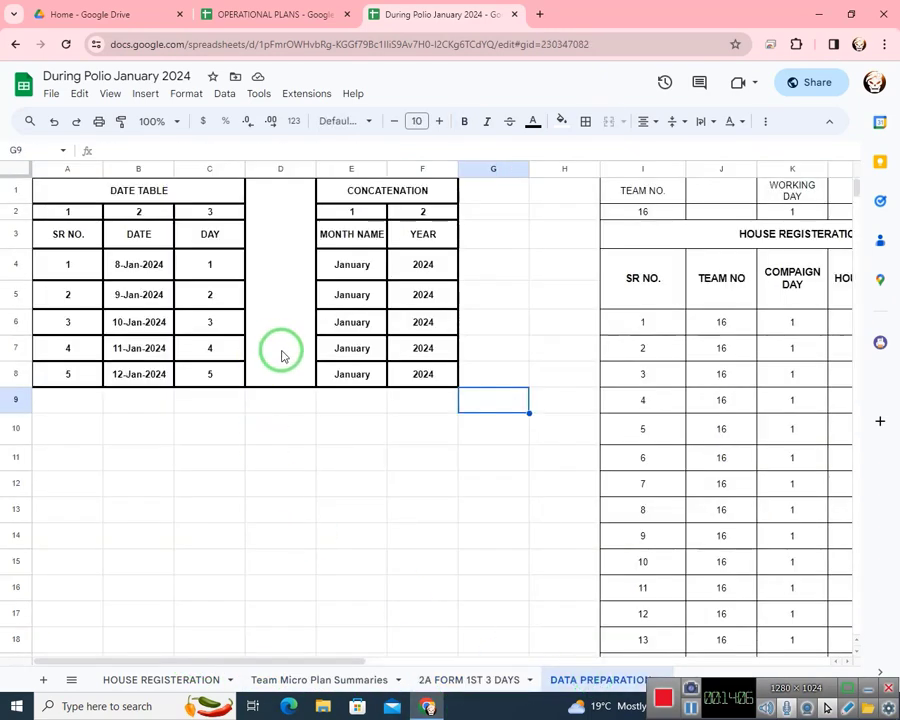
{"action": "left_click", "coordinate": [137, 268]}
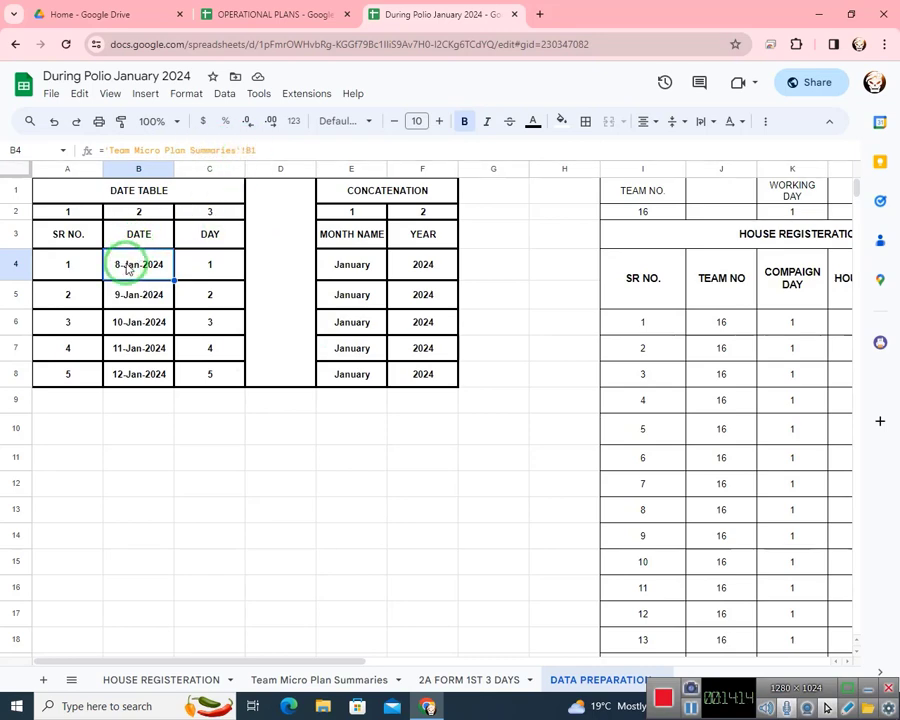
- Check the valid-date data validation rule on the campaign start date in B1 of the Team Micro Plan Summaries sheet
{"action": "left_click", "coordinate": [313, 679]}
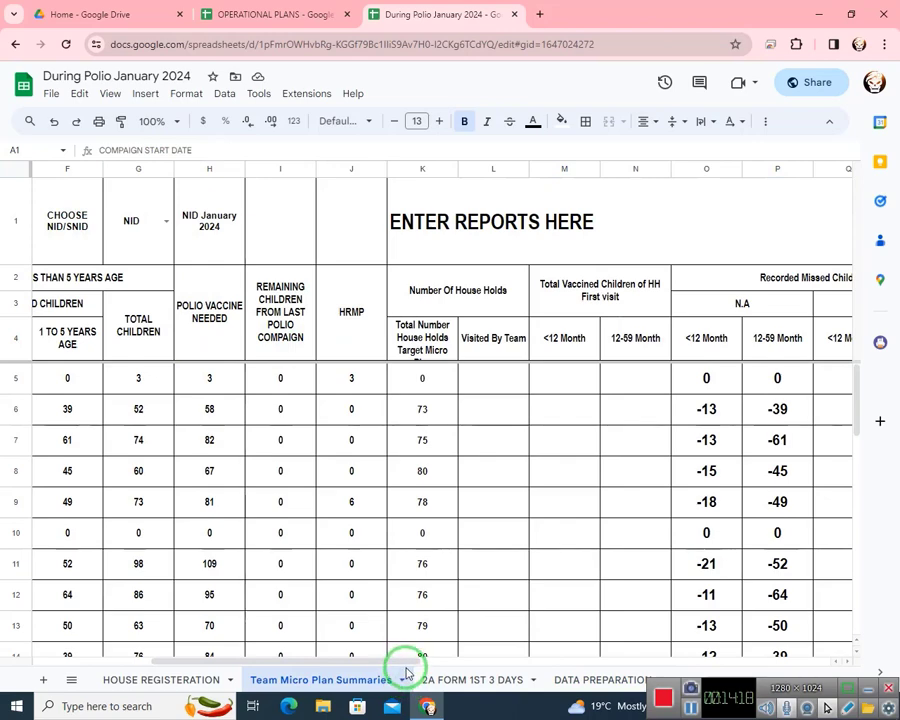
{"action": "left_click_drag", "start_coordinate": [405, 662], "coordinate": [177, 563]}
{"action": "left_click", "coordinate": [137, 220]}
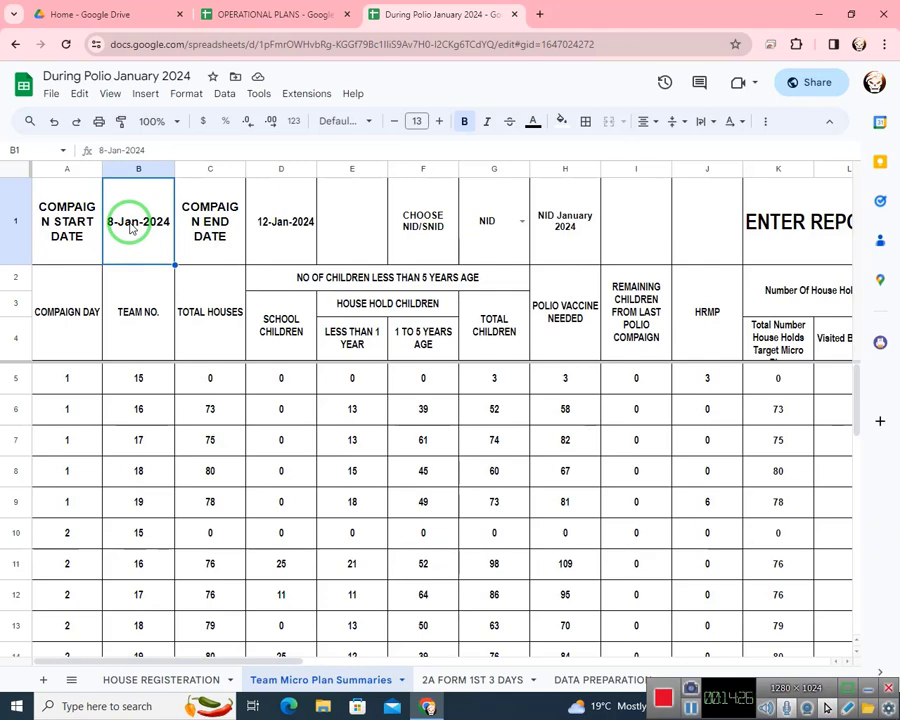
{"action": "left_click", "coordinate": [224, 93]}
{"action": "left_click", "coordinate": [252, 386]}
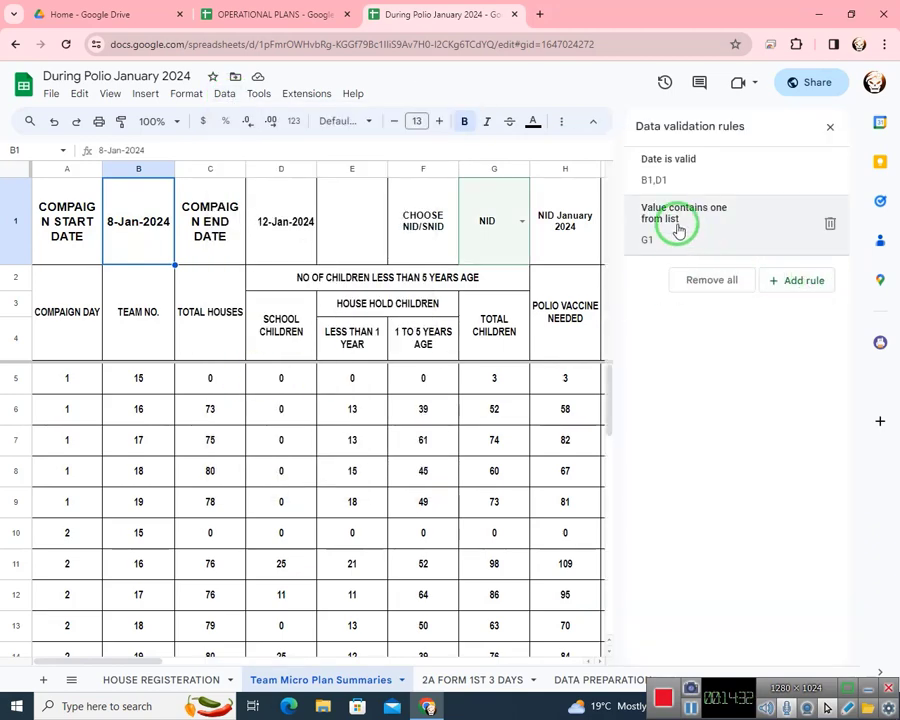
{"action": "left_click", "coordinate": [678, 193]}
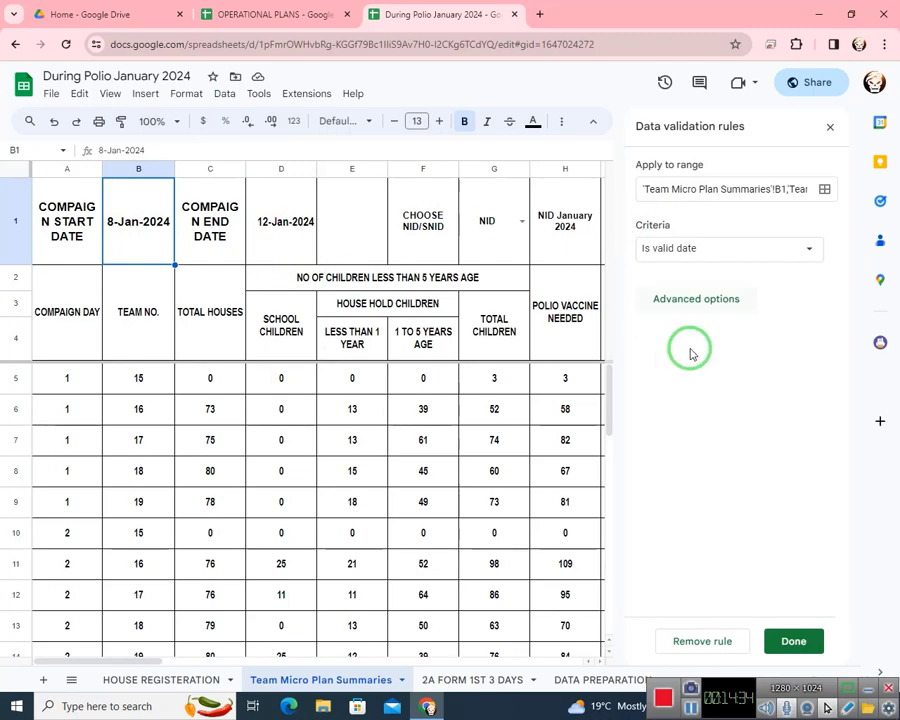
{"action": "left_click", "coordinate": [800, 648]}
- Review the number format options available for the campaign start date in B1, and close the data validation rules
{"action": "left_click", "coordinate": [186, 95]}
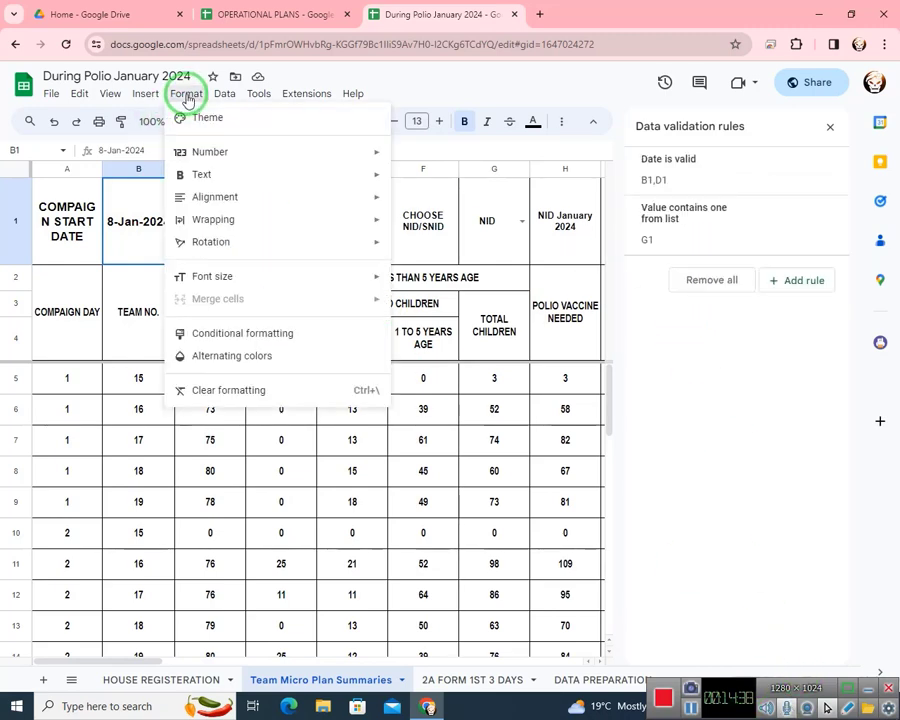
{"action": "left_click", "coordinate": [206, 153]}
{"action": "left_click", "coordinate": [489, 628]}
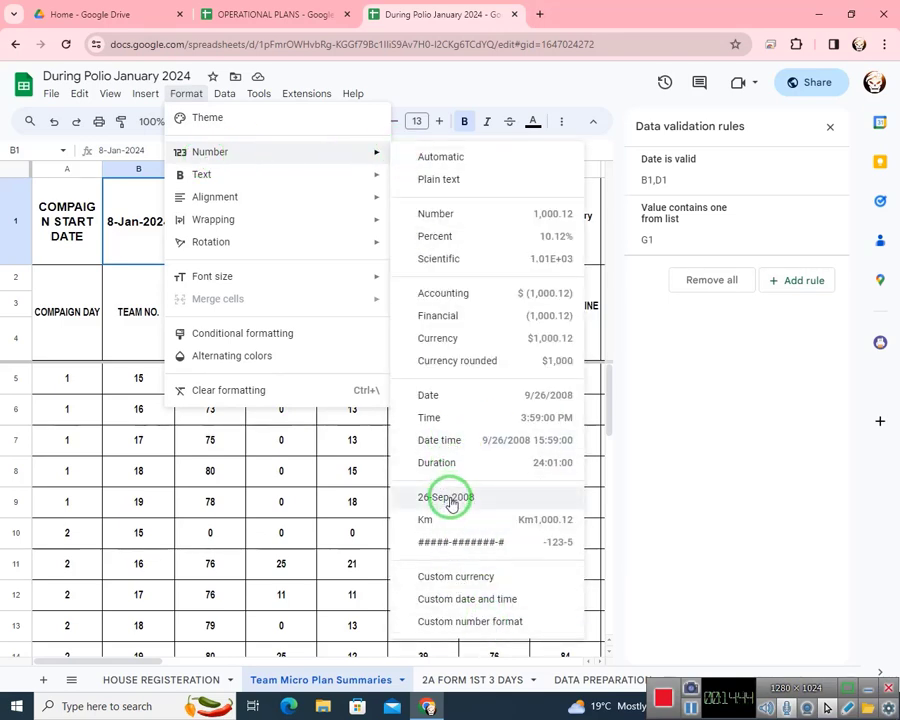
{"action": "left_click", "coordinate": [386, 78]}
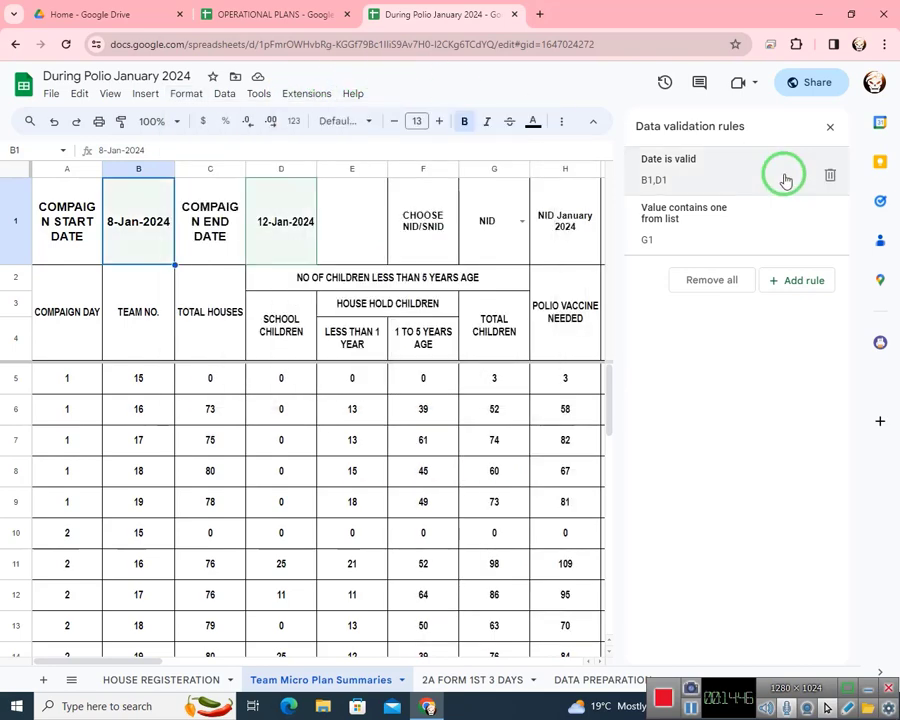
{"action": "left_click", "coordinate": [829, 131]}
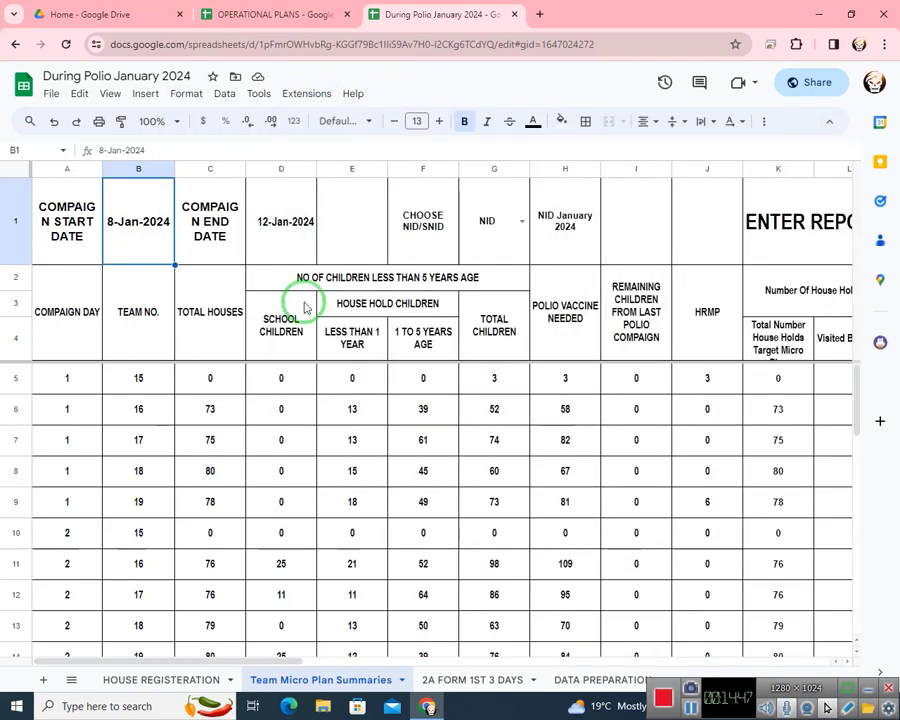
- Pick 8 January 2024 from the calendar as the campaign start date in B1
{"action": "double_click", "coordinate": [133, 233]}
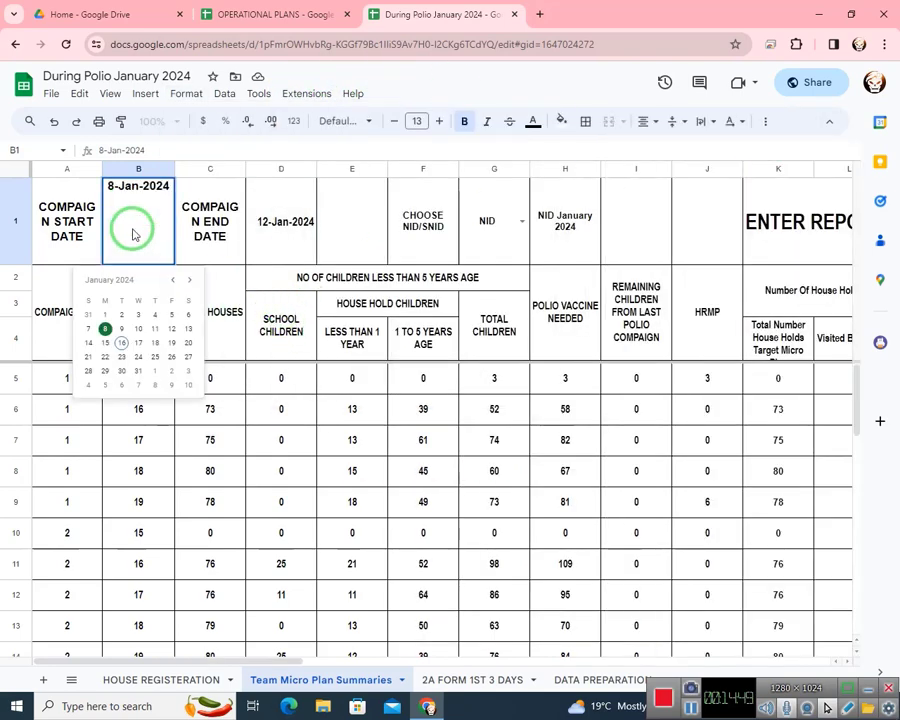
{"action": "left_click", "coordinate": [106, 330]}
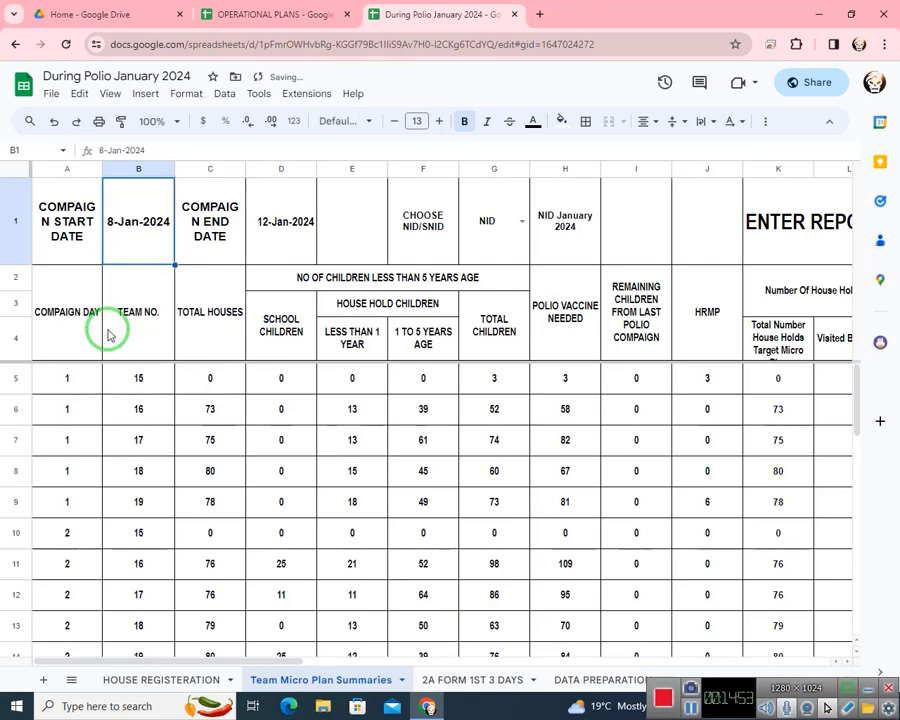
- Inspect the campaign end date formula in D1 and the start date in B1 that it refers to
{"action": "left_click", "coordinate": [280, 232]}
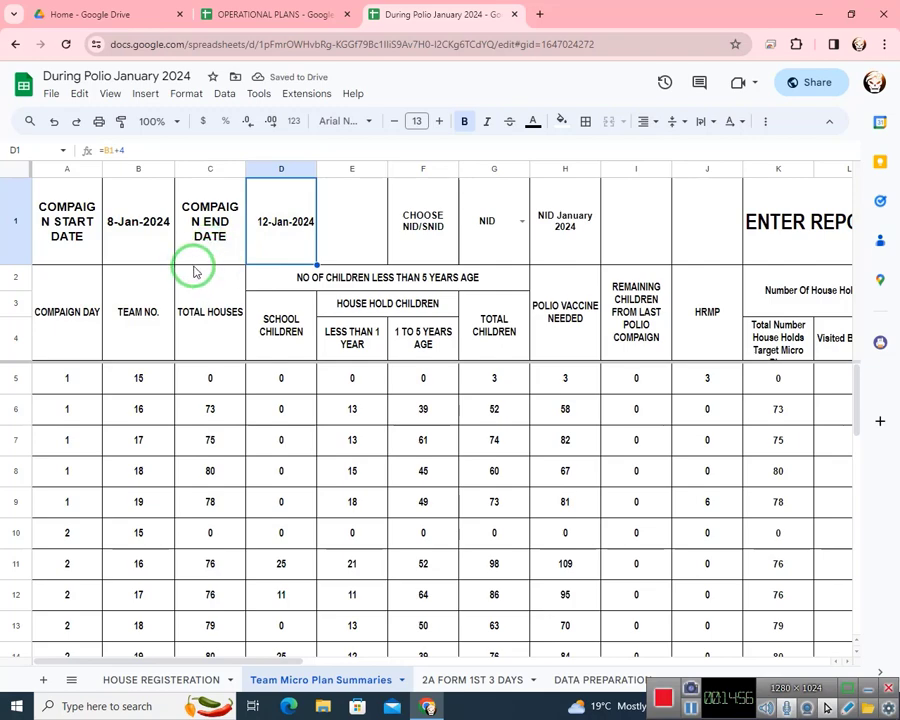
{"action": "left_click", "coordinate": [113, 152]}
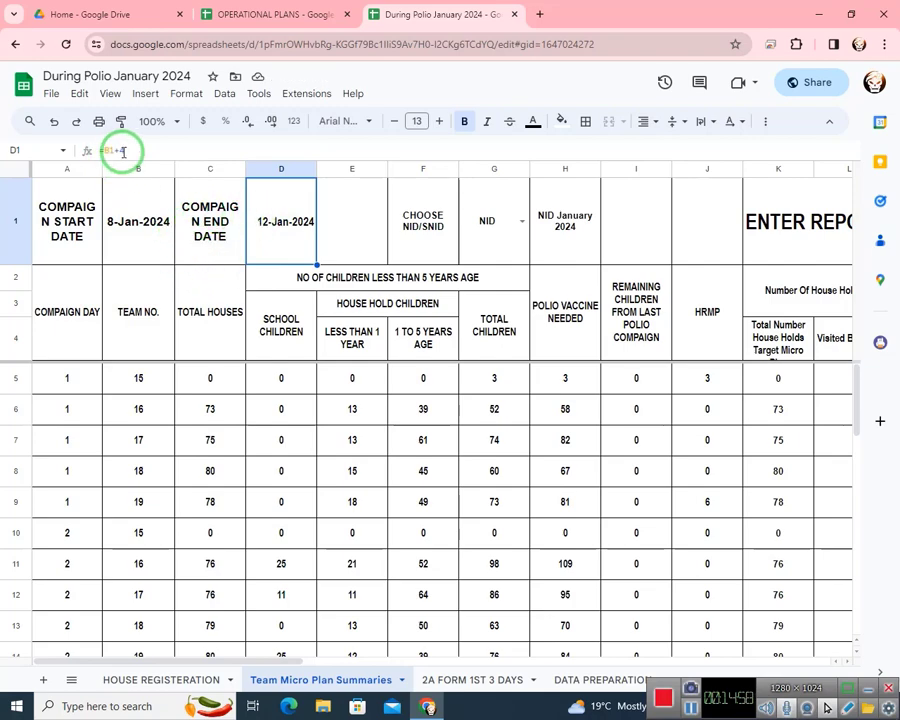
{"action": "left_click", "coordinate": [140, 226]}
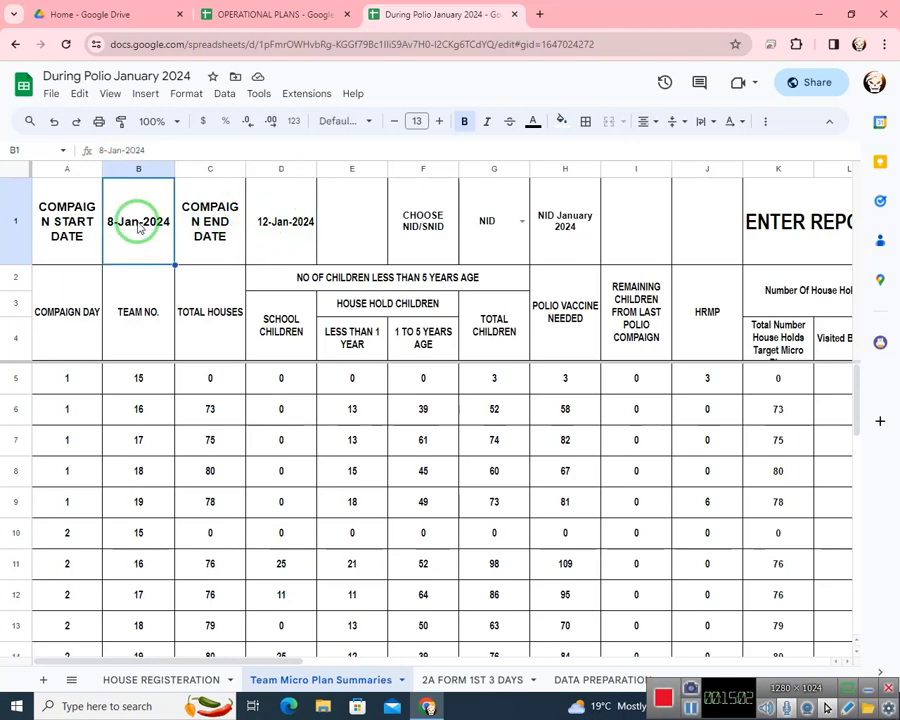
- Examine the campaign end date formula, and the date and day formulas of the DATE TABLE on the DATA PREPARATION sheet
{"action": "left_click", "coordinate": [281, 228]}
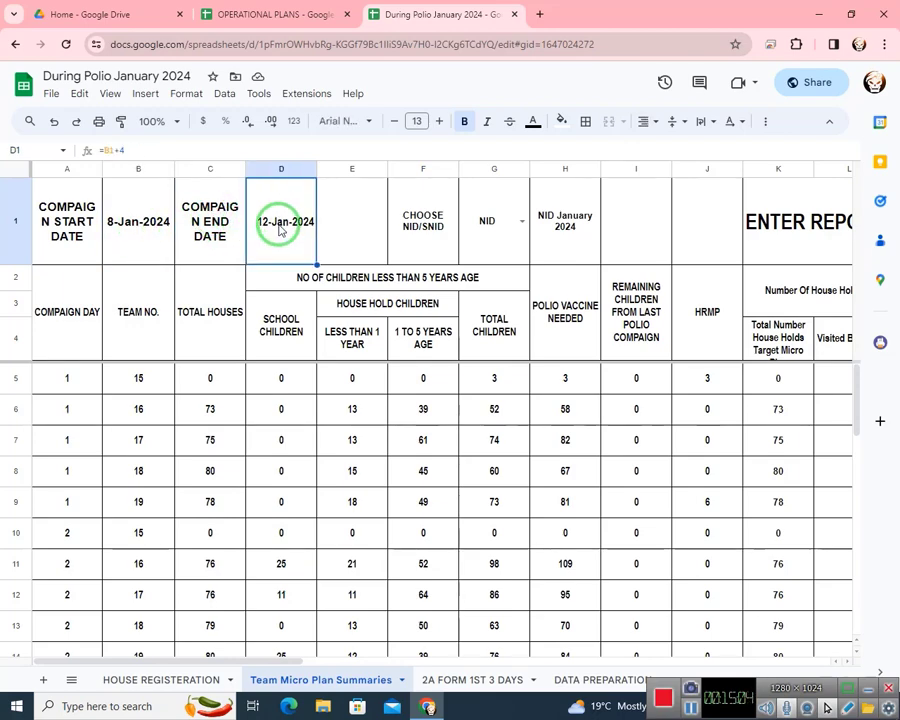
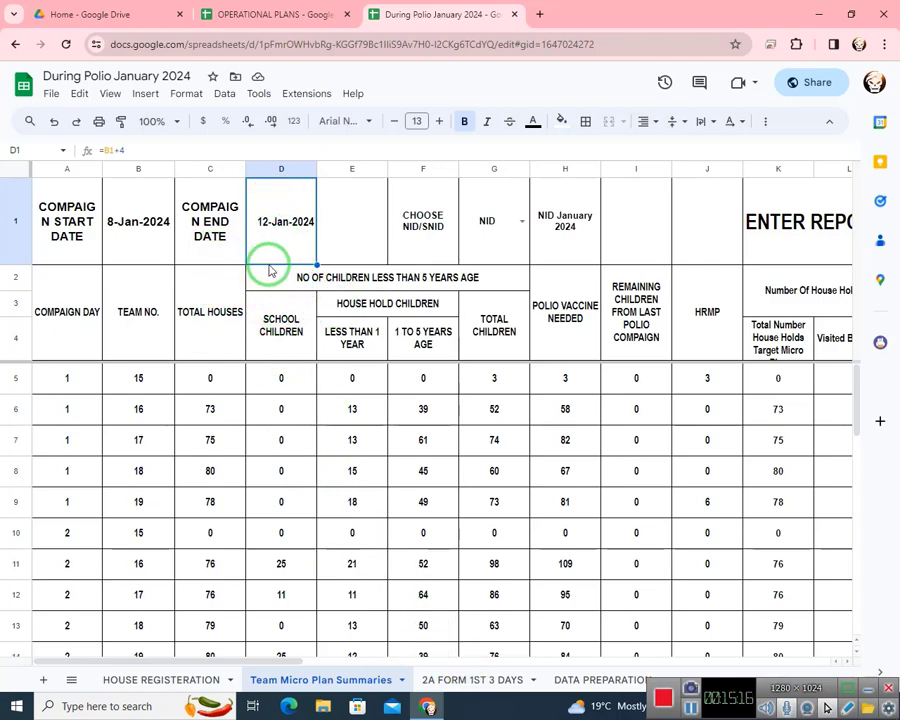
{"action": "left_click", "coordinate": [603, 679]}
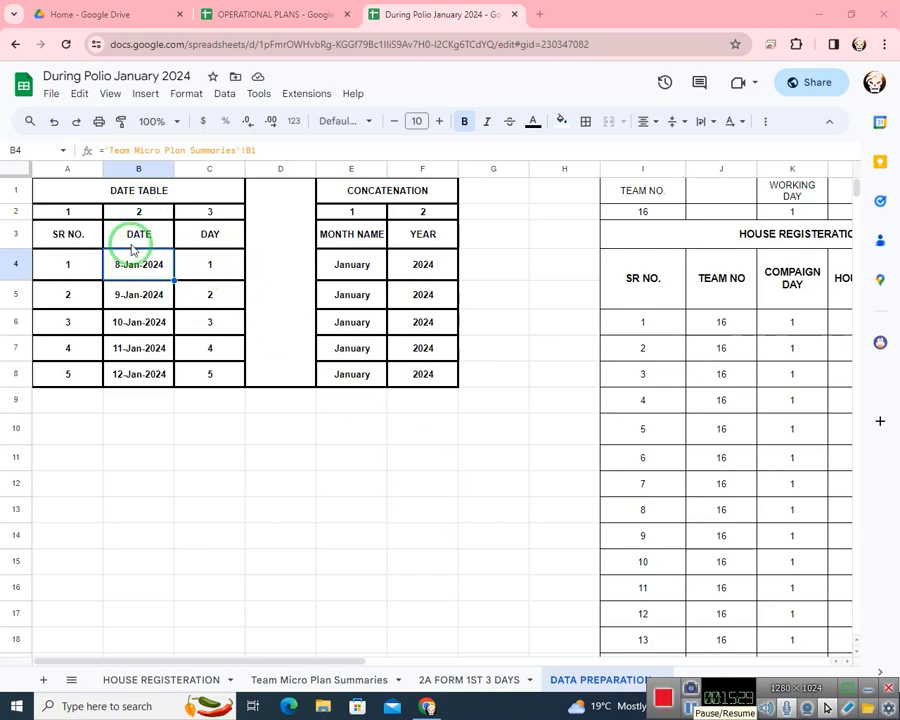
{"action": "left_click", "coordinate": [145, 297]}
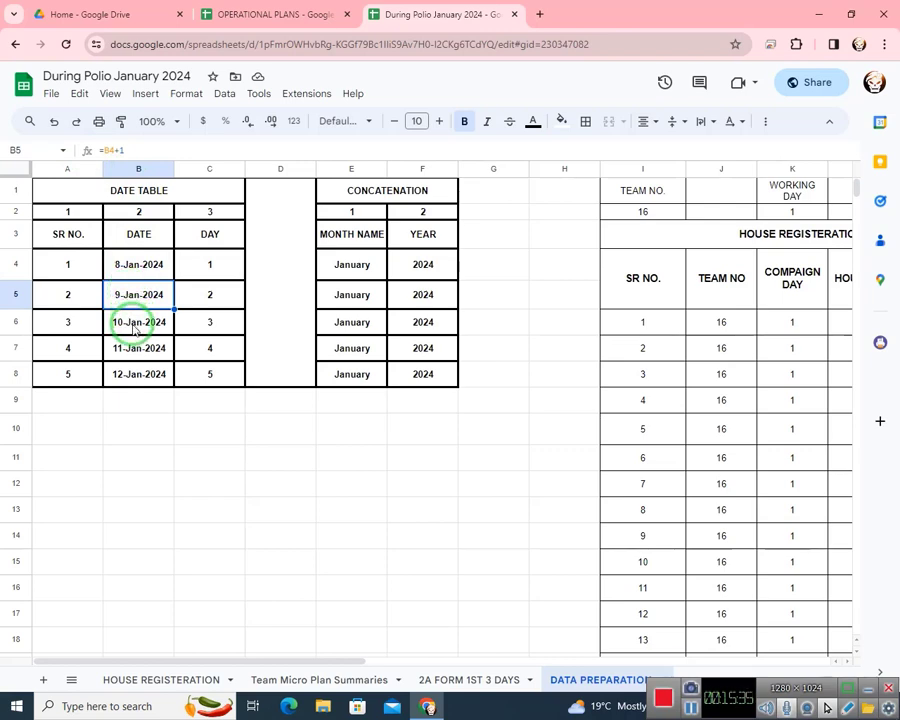
{"action": "left_click", "coordinate": [133, 329]}
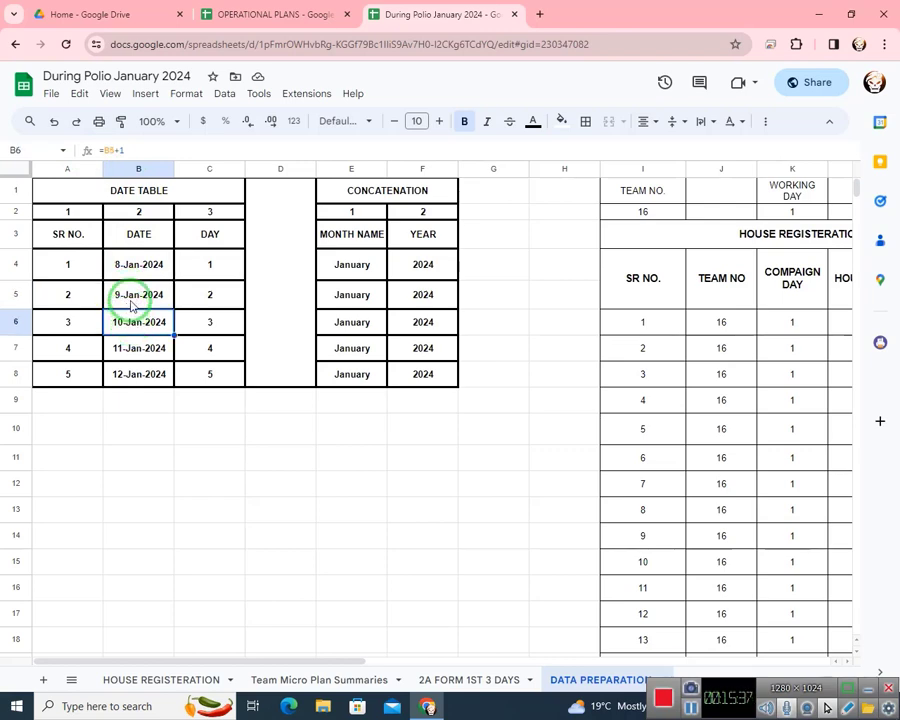
{"action": "left_click", "coordinate": [131, 306]}
{"action": "left_click", "coordinate": [134, 322]}
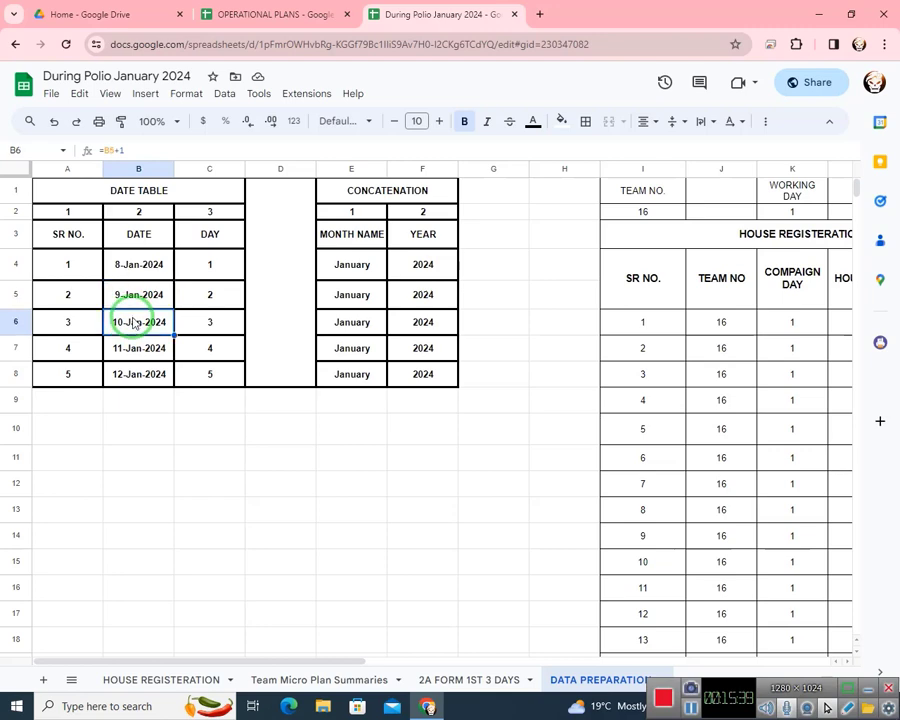
{"action": "left_click", "coordinate": [156, 346]}
{"action": "left_click", "coordinate": [153, 380]}
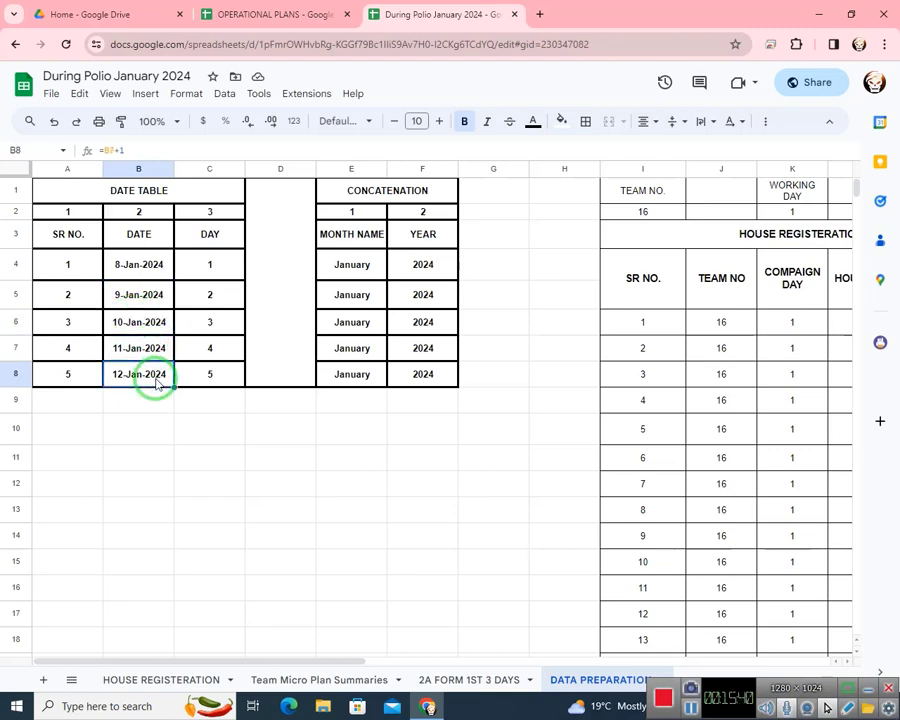
{"action": "left_click", "coordinate": [182, 263]}
{"action": "left_click", "coordinate": [185, 304]}
{"action": "left_click", "coordinate": [201, 377]}
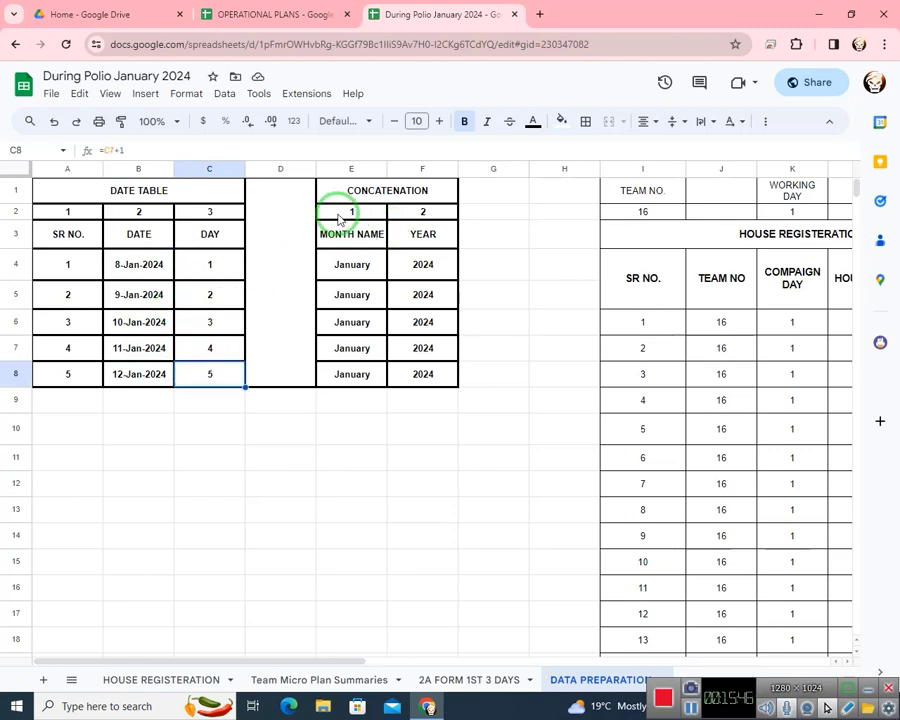
- Examine the month name and year formulas in the CONCATENATION table and the start date cell B4 they refer to
{"action": "left_click", "coordinate": [348, 267]}
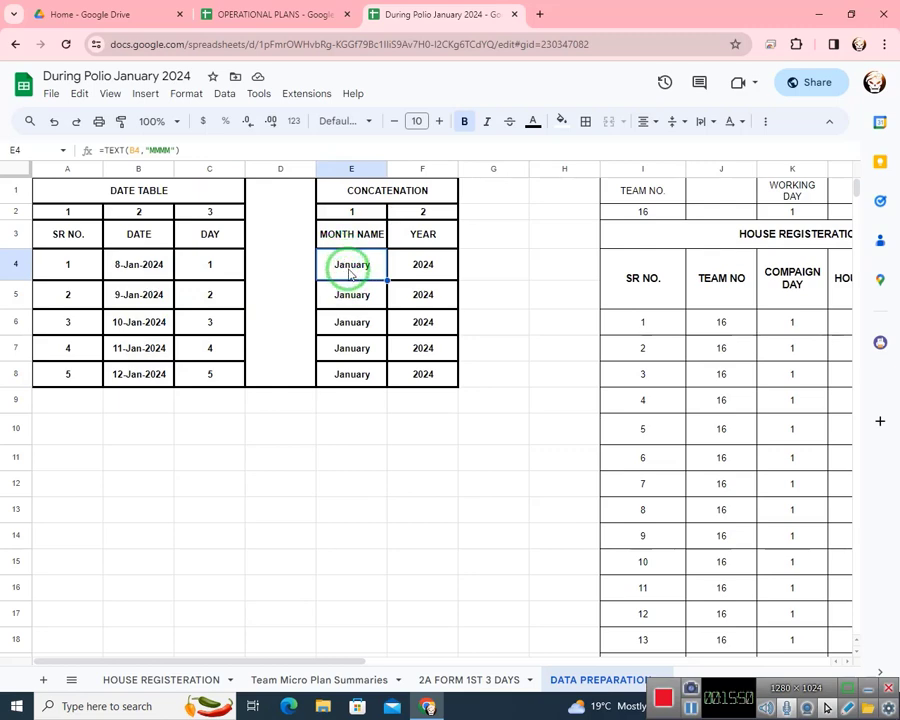
{"action": "left_click", "coordinate": [126, 152]}
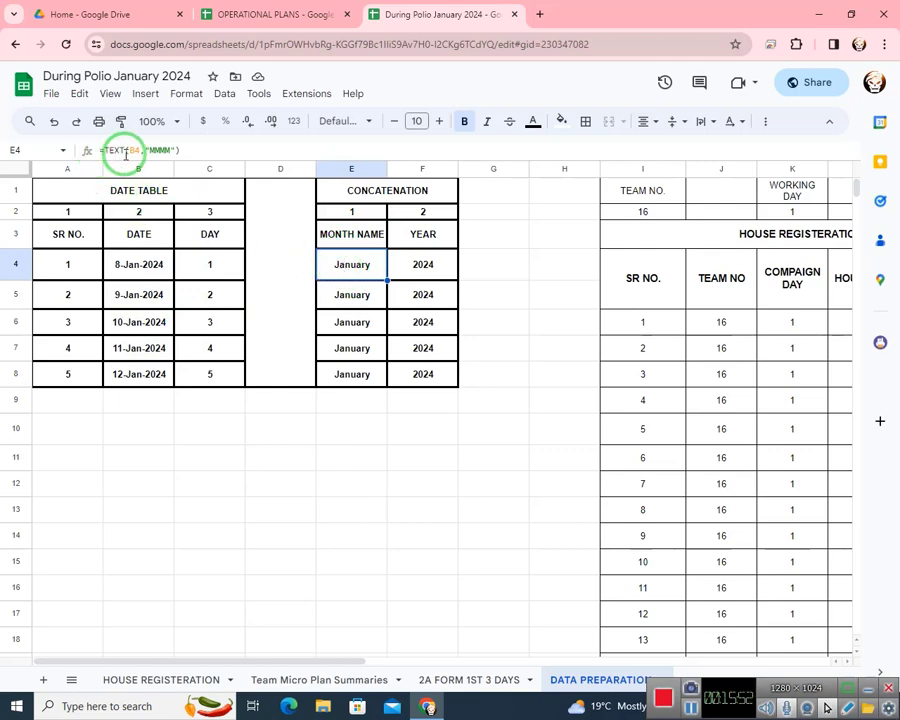
{"action": "key", "text": "Escape"}
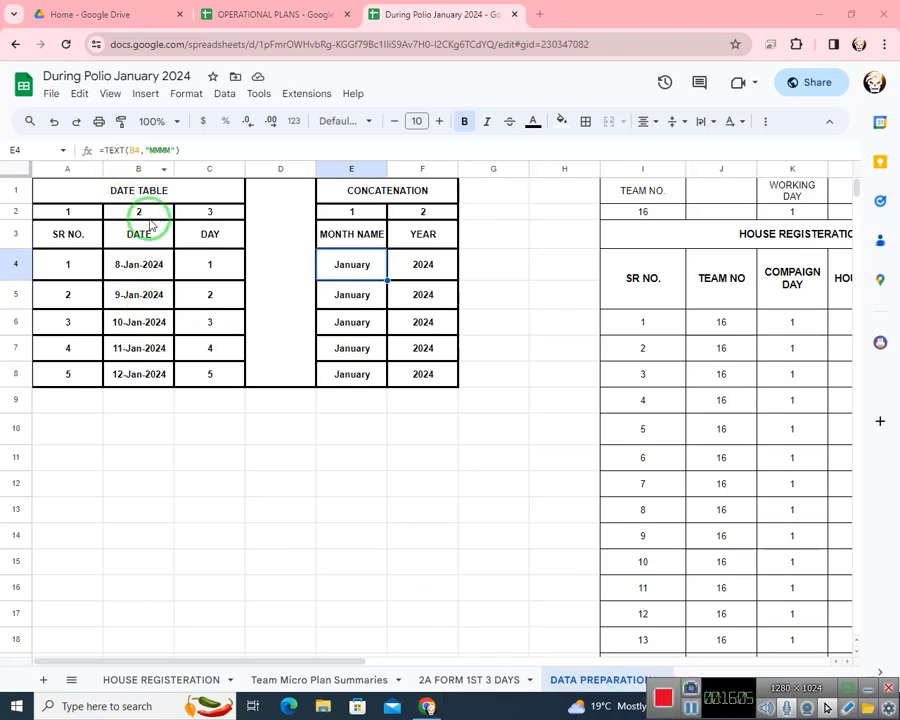
{"action": "left_click", "coordinate": [137, 268]}
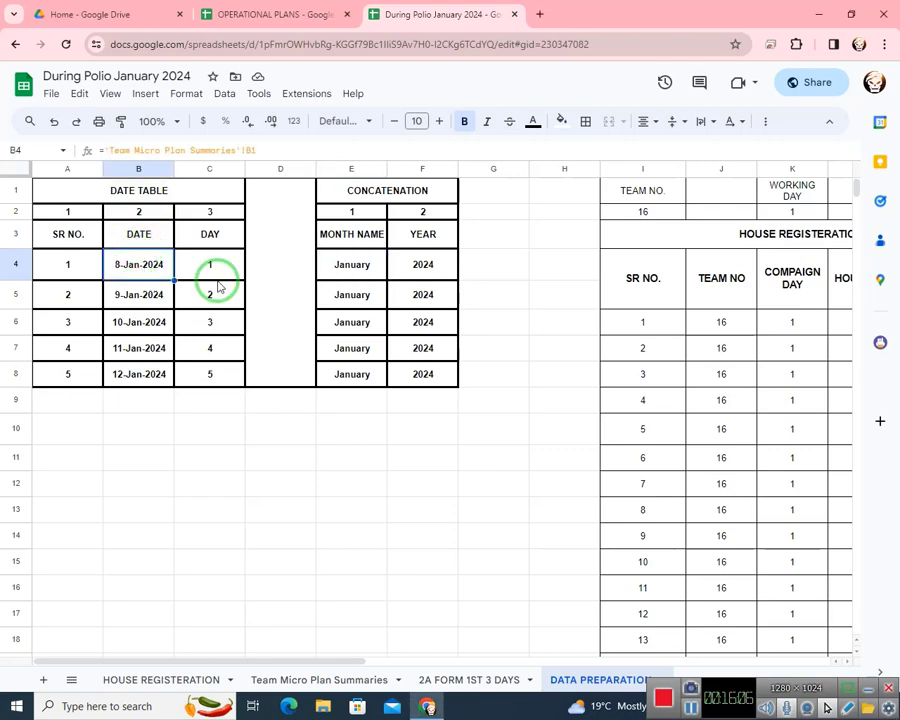
{"action": "left_click", "coordinate": [344, 281]}
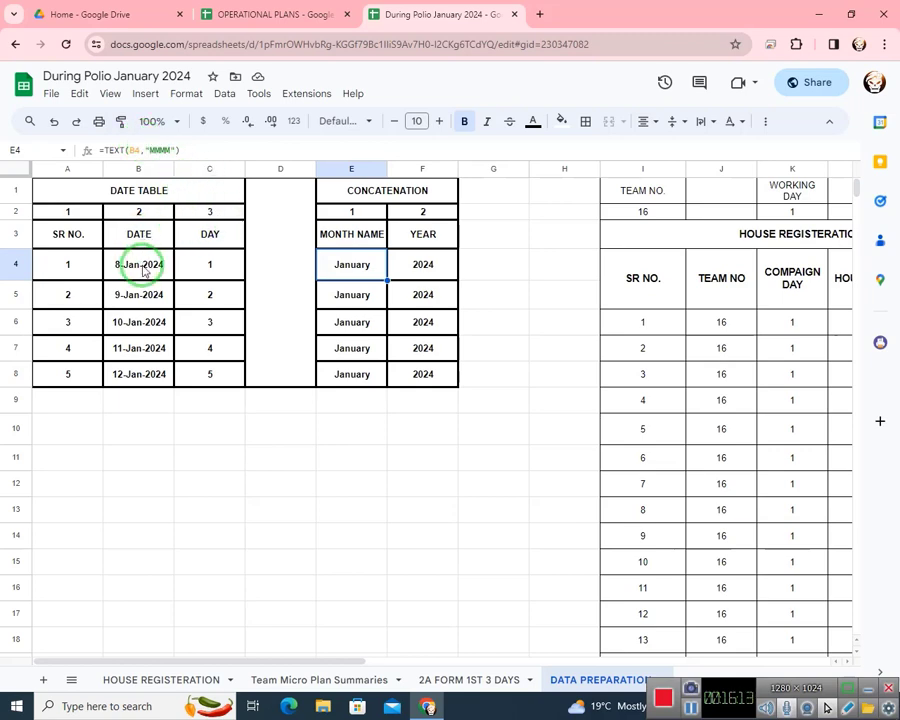
{"action": "left_click", "coordinate": [407, 275]}
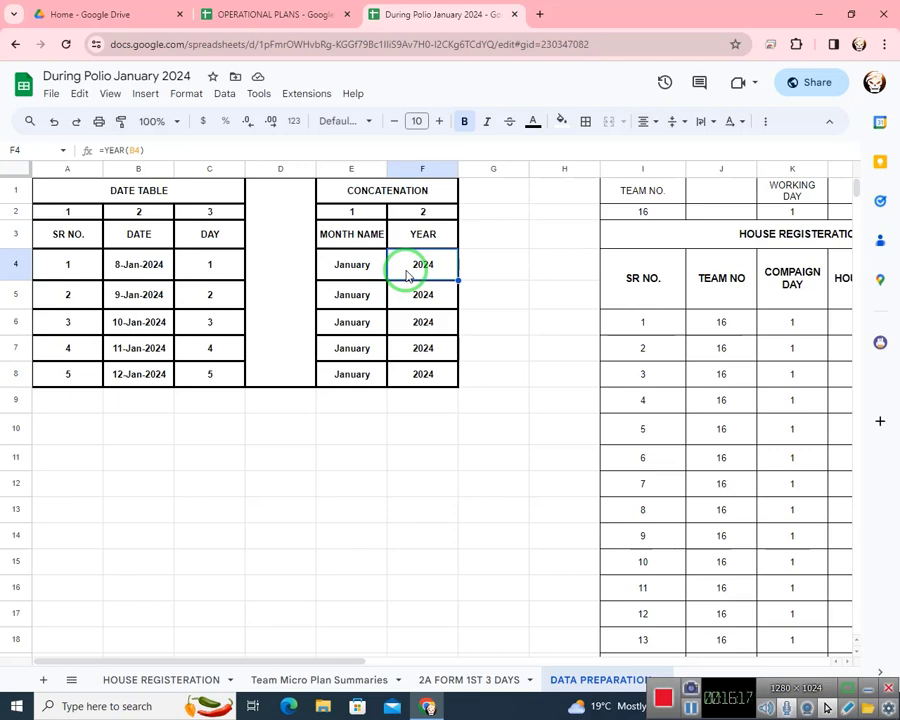
{"action": "left_click", "coordinate": [140, 258]}
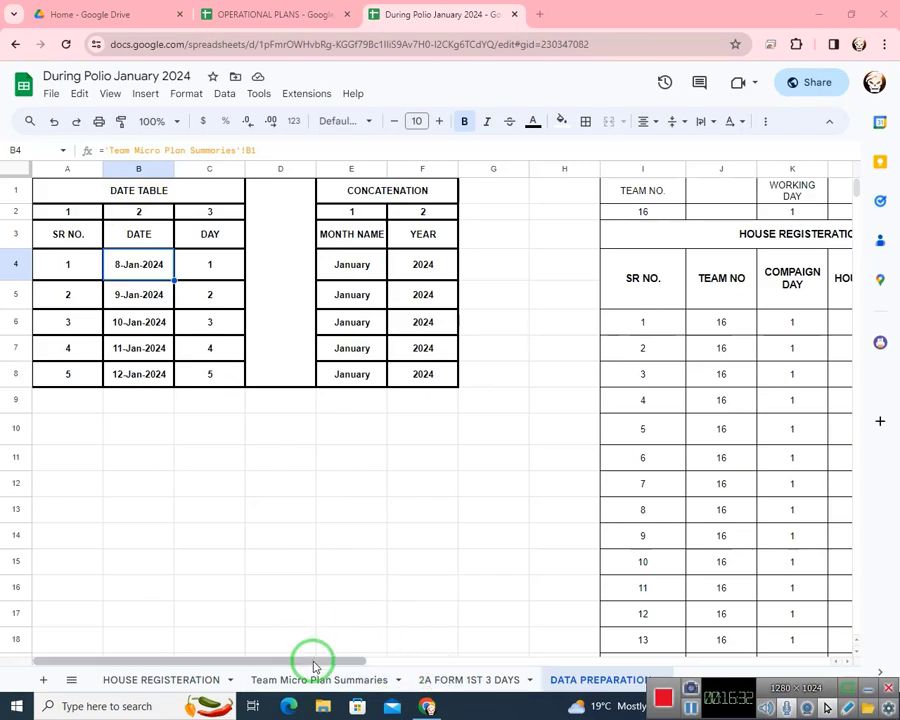
- Set the NID/SNID choice on the Team Micro Plan Summaries sheet to SNID and check the campaign title formula in H1
{"action": "left_click_drag", "start_coordinate": [324, 667], "coordinate": [186, 665]}
{"action": "left_click", "coordinate": [164, 674]}
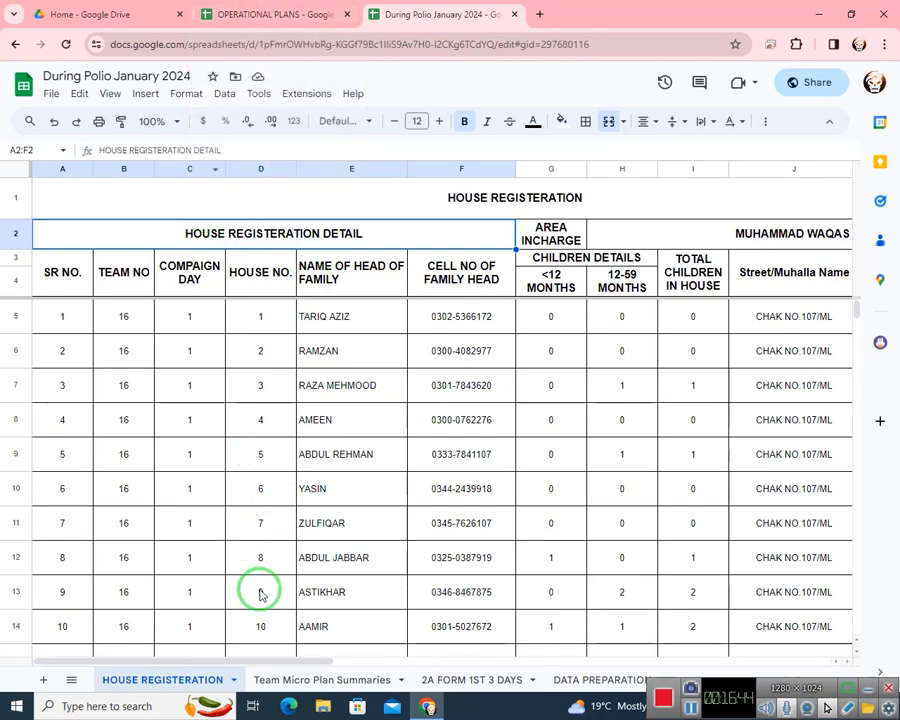
{"action": "left_click", "coordinate": [305, 679]}
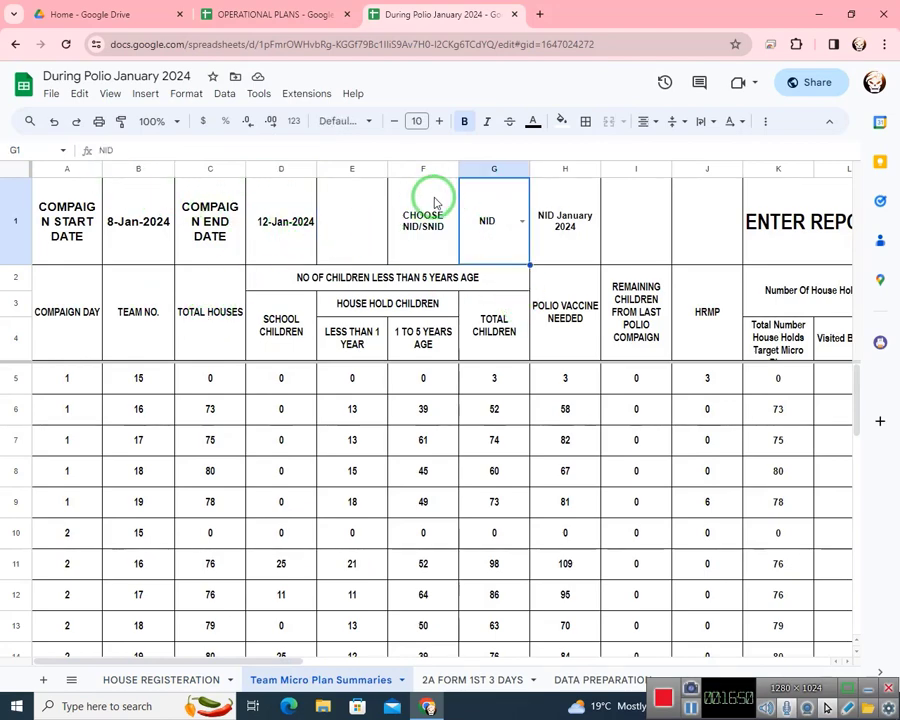
{"action": "left_click", "coordinate": [523, 227]}
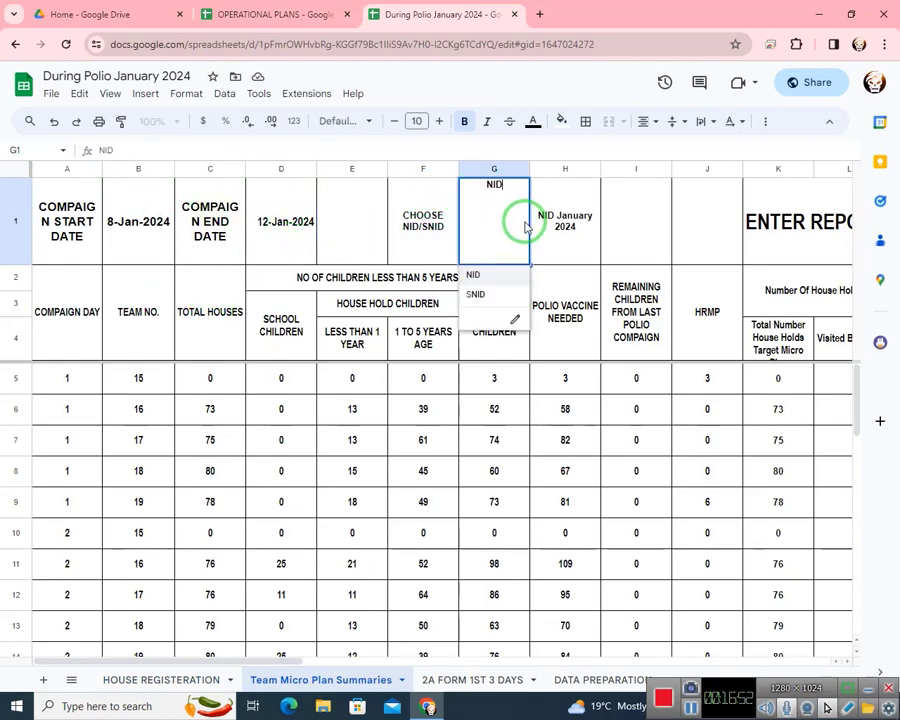
{"action": "left_click", "coordinate": [480, 294]}
{"action": "left_click", "coordinate": [545, 232]}
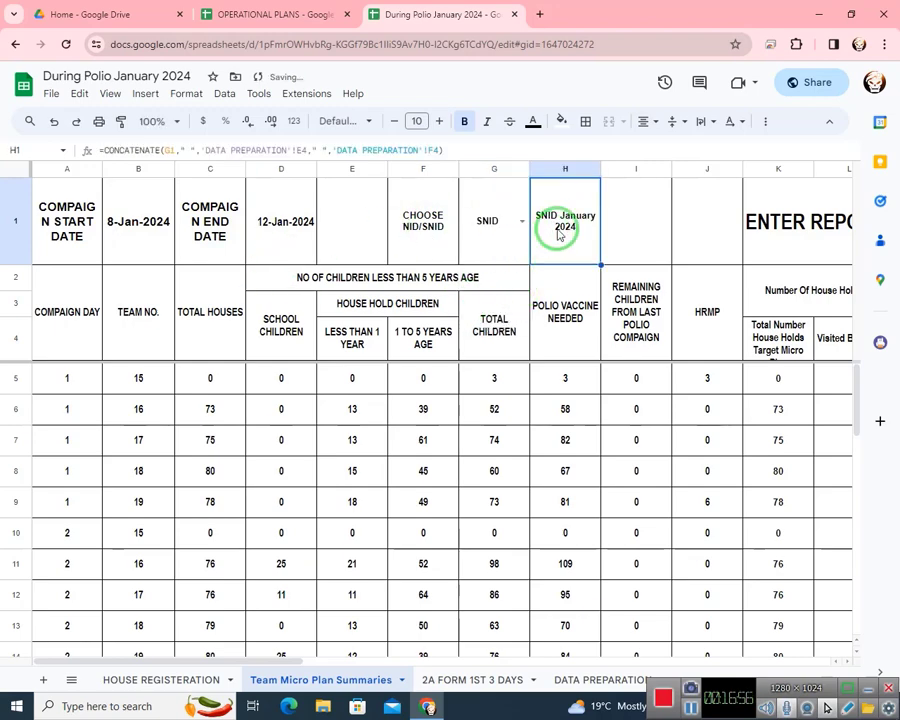
- Change the campaign start date in B1 to 8-Jan-2025 and check the campaign title in H1
{"action": "double_click", "coordinate": [131, 221]}
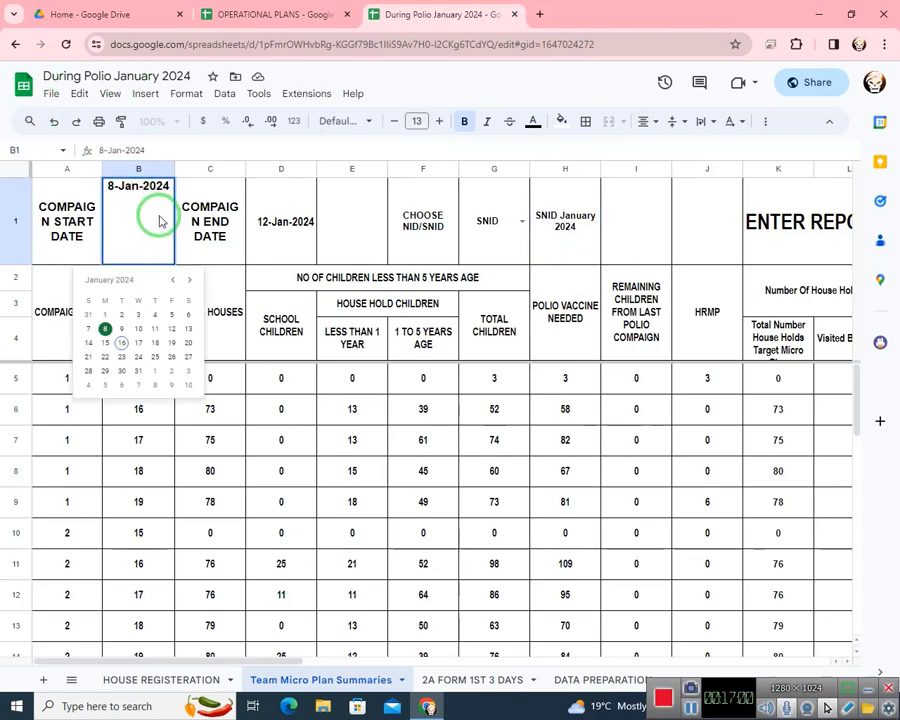
{"action": "left_click_drag", "start_coordinate": [170, 186], "coordinate": [157, 186]}
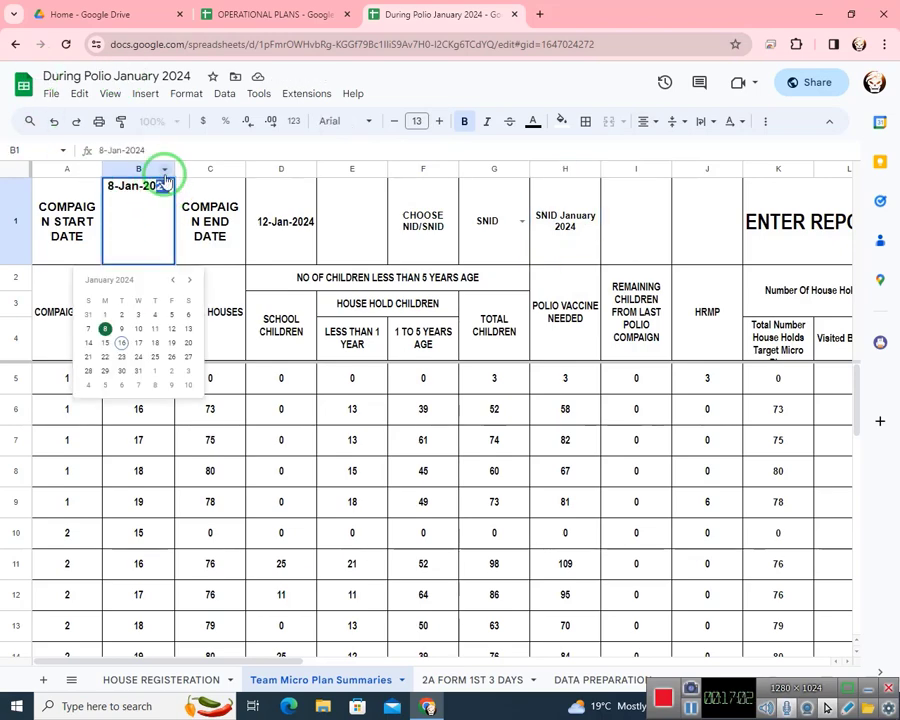
{"action": "type", "text": "25"}
{"action": "key", "text": "Return"}
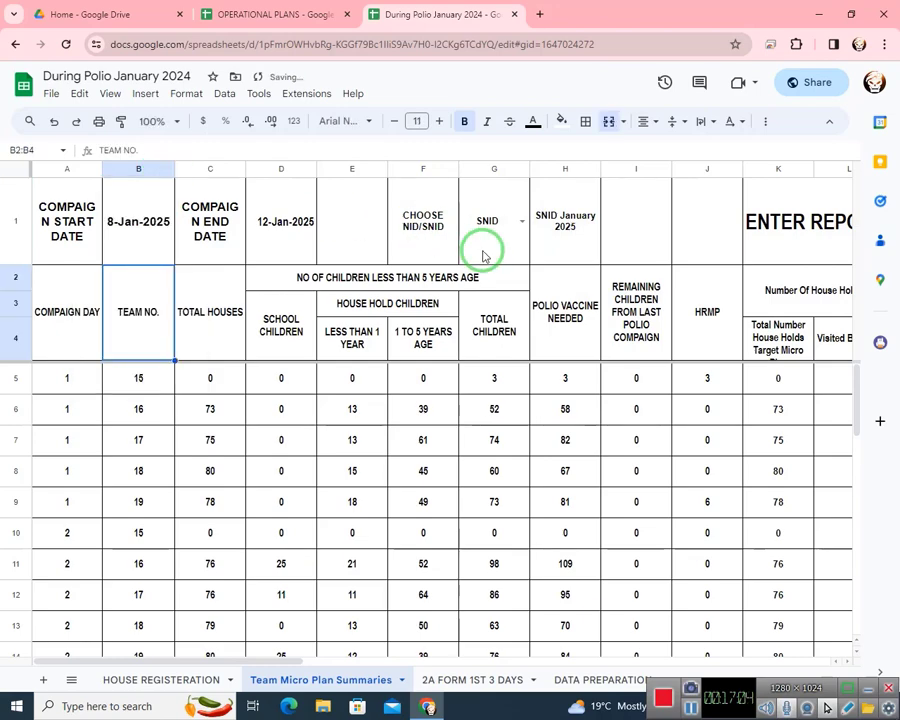
{"action": "left_click", "coordinate": [557, 235]}
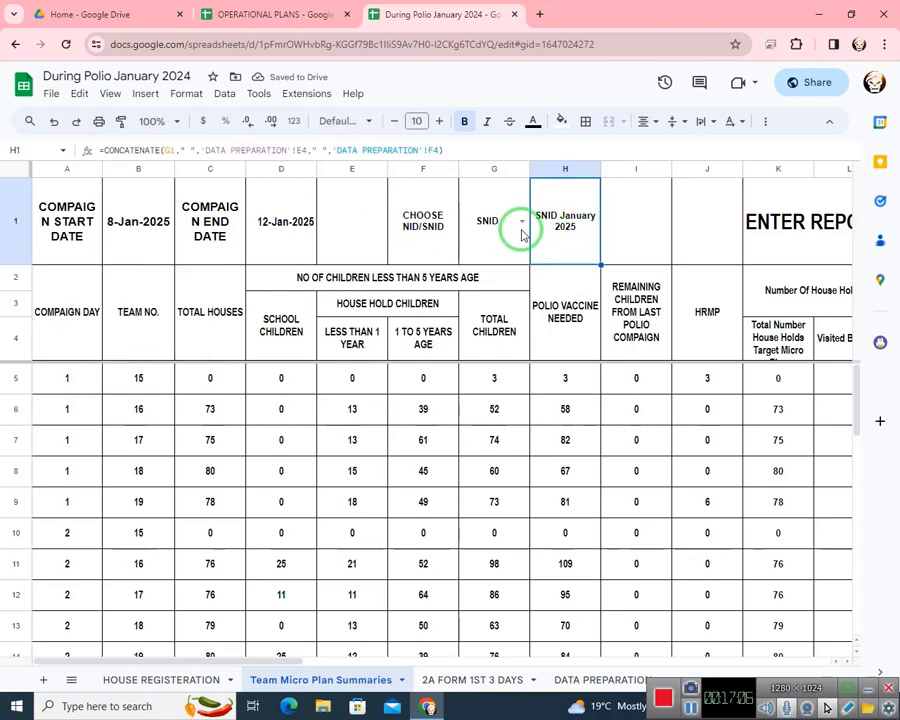
- Set the NID/SNID choice back to NID and restore the campaign start date to 8-Jan-2024
{"action": "left_click", "coordinate": [520, 225]}
{"action": "left_click", "coordinate": [489, 282]}
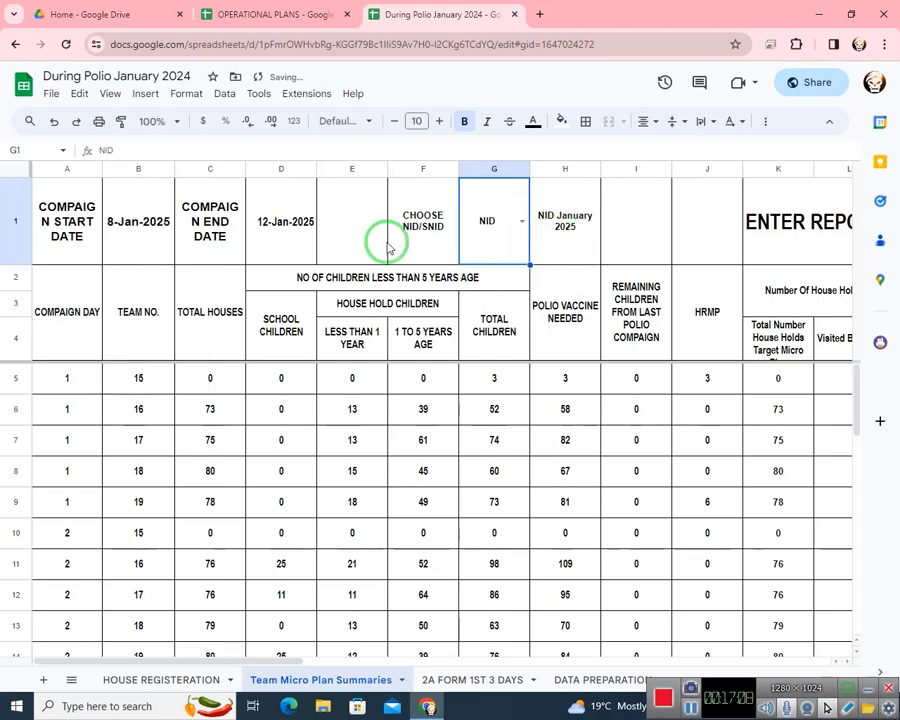
{"action": "double_click", "coordinate": [165, 224]}
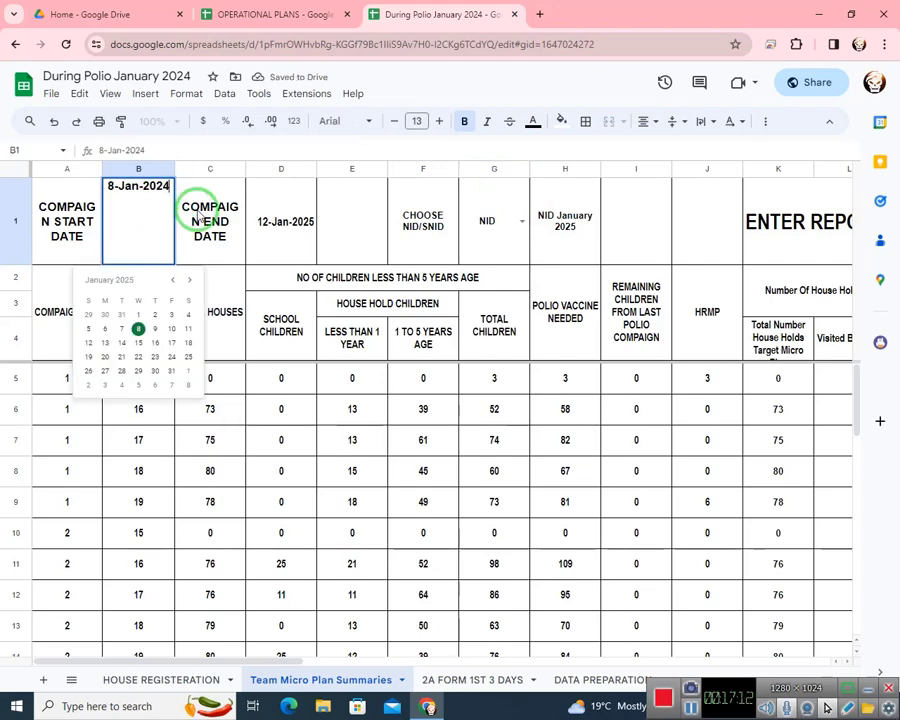
{"action": "key", "text": "Return"}
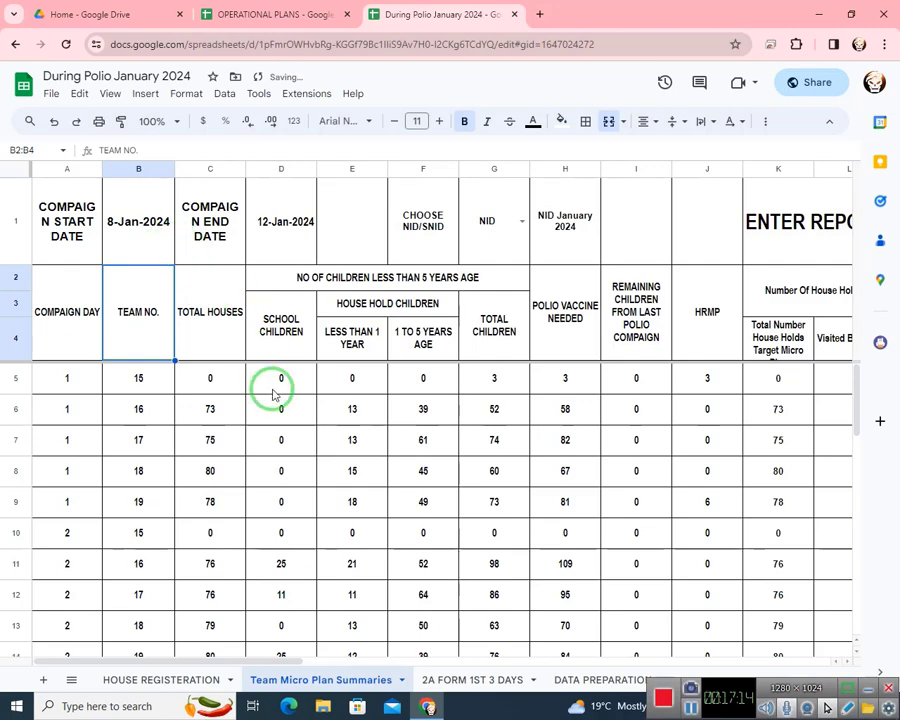
- Compare the total houses formula in C5 with the house count formula on the OPERATIONAL PLAN sheet, and review the summary rows down to the grand total
{"action": "left_click", "coordinate": [162, 378]}
{"action": "left_click", "coordinate": [220, 378]}
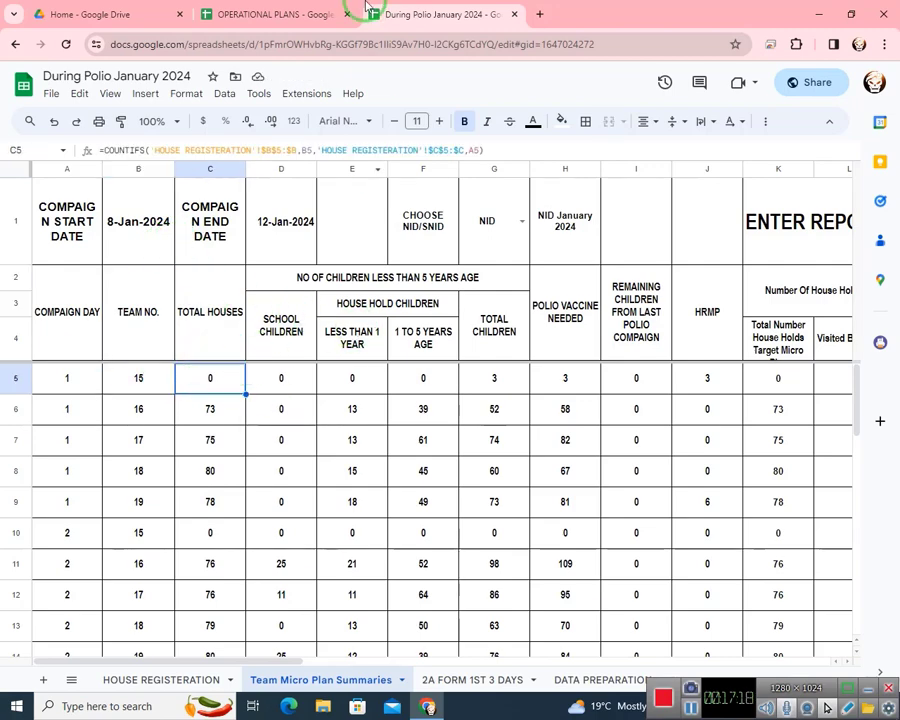
{"action": "left_click", "coordinate": [290, 14]}
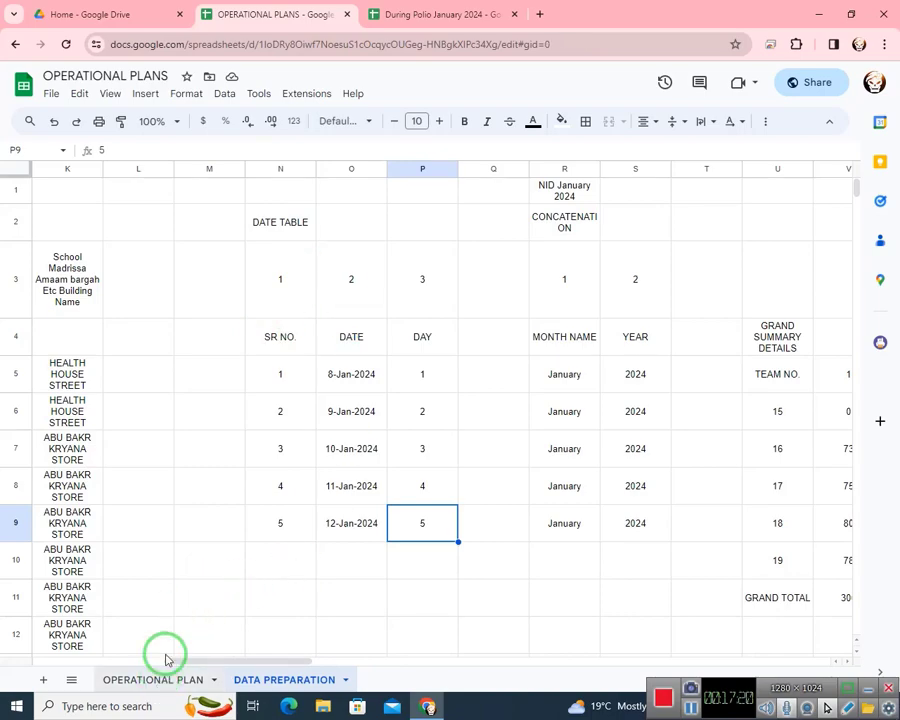
{"action": "left_click", "coordinate": [155, 679]}
{"action": "left_click", "coordinate": [60, 568]}
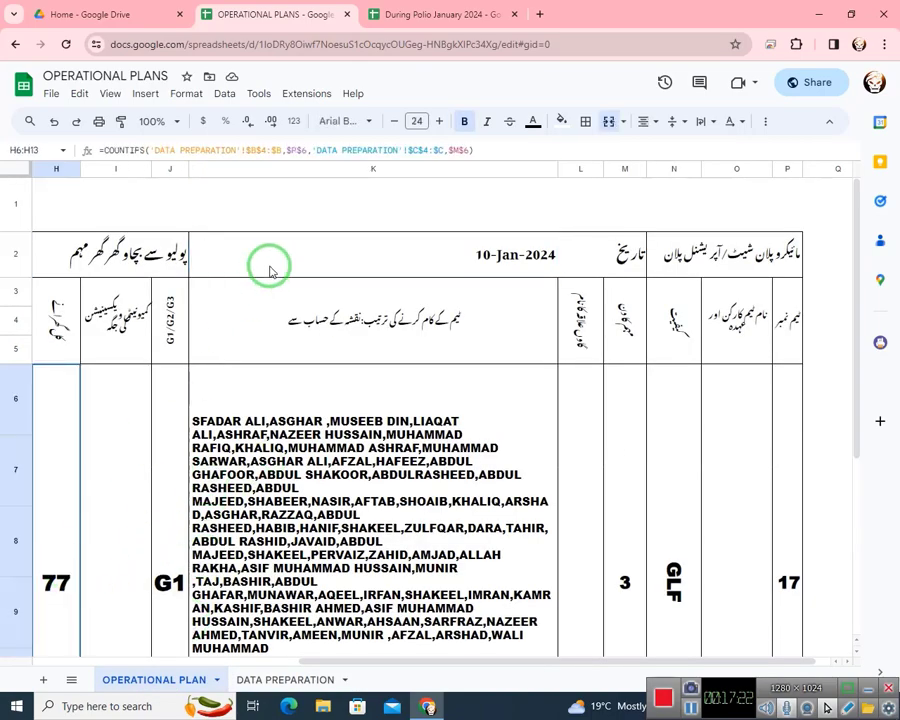
{"action": "left_click", "coordinate": [372, 15]}
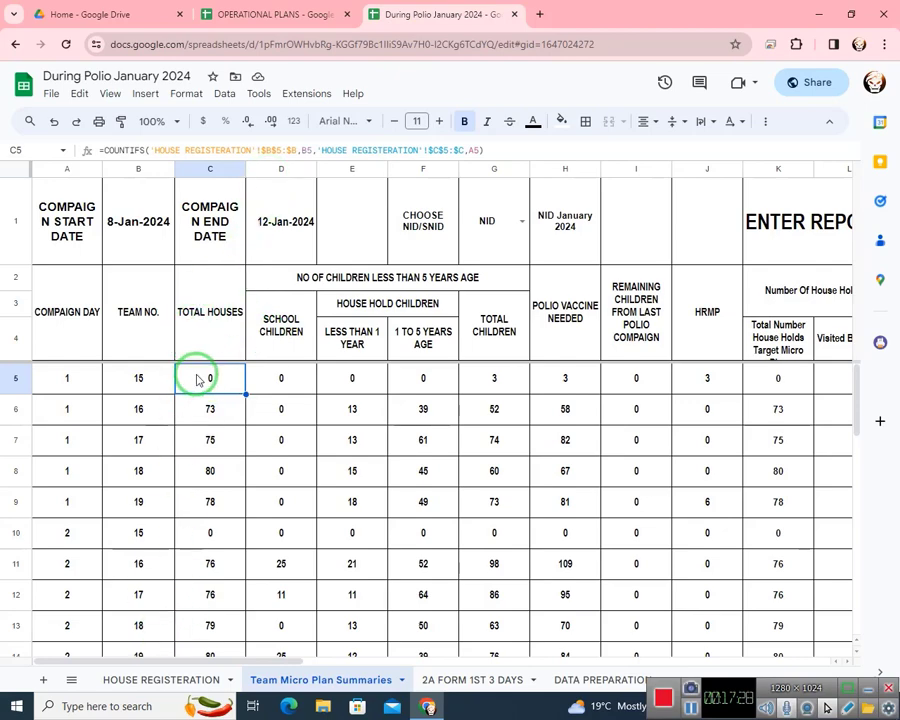
{"action": "scroll", "coordinate": [242, 400], "scroll_direction": "down", "scroll_amount": 2}
{"action": "scroll", "coordinate": [242, 400], "scroll_direction": "down", "scroll_amount": 2}
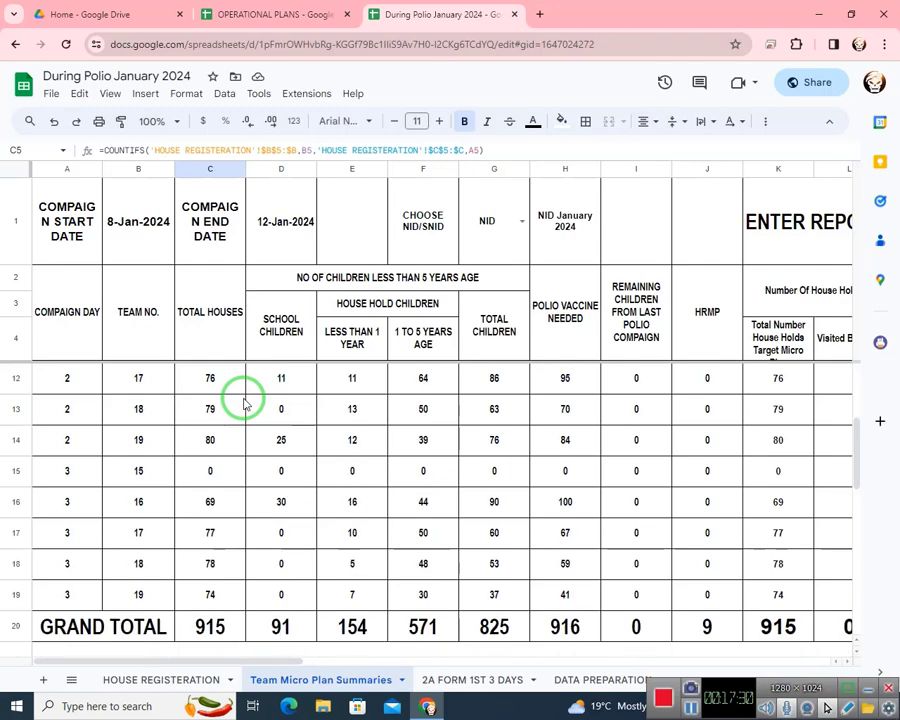
{"action": "scroll", "coordinate": [242, 400], "scroll_direction": "up", "scroll_amount": 4}
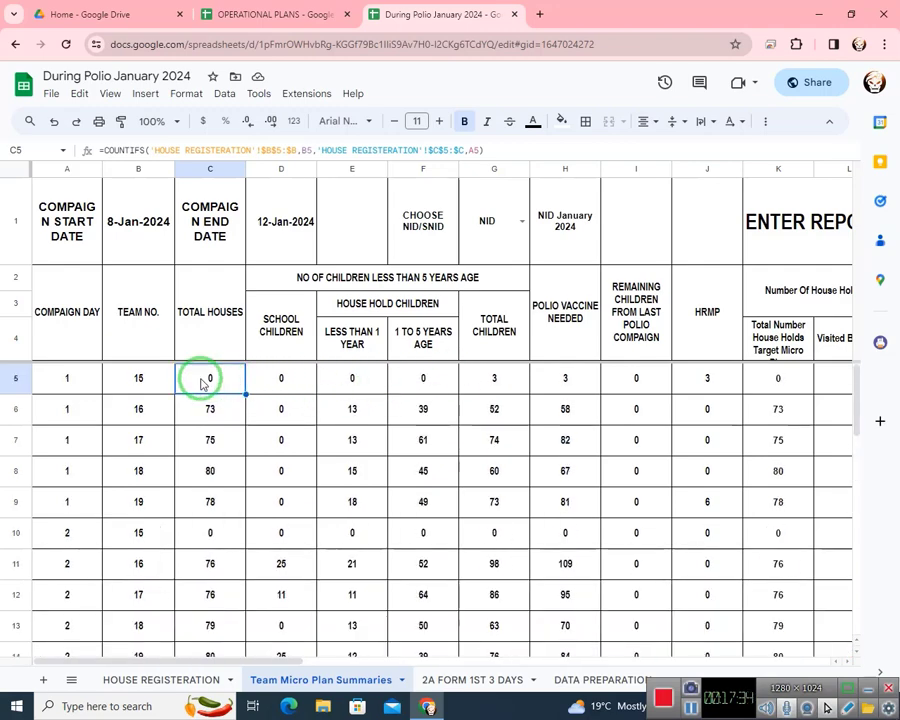
- Set the HRMP value for team 15 on campaign day 1 to 0 and check the total children and polio vaccine formulas in that row
{"action": "left_click", "coordinate": [500, 380]}
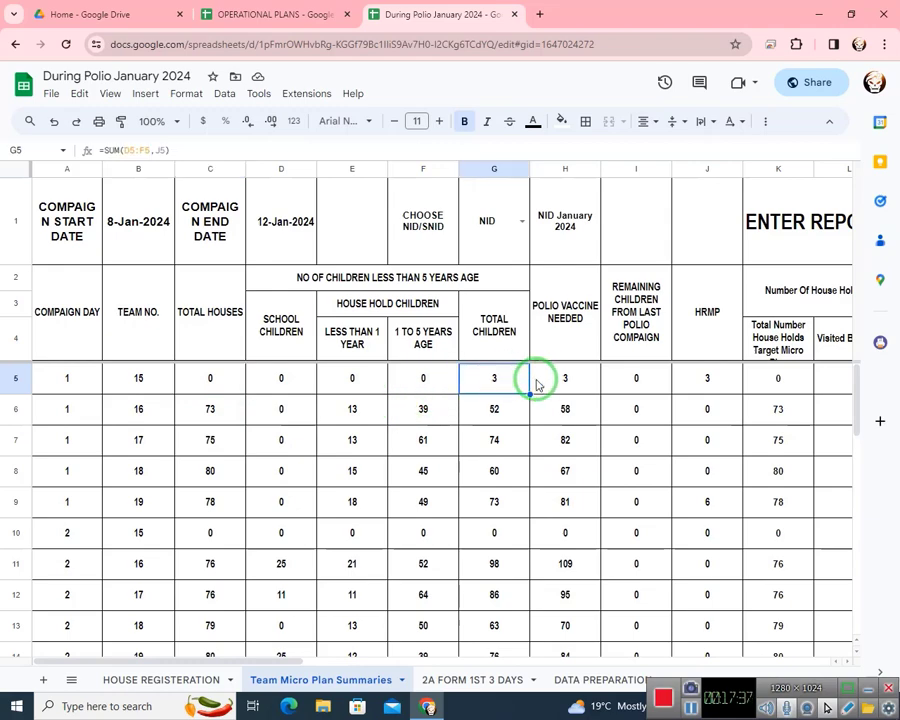
{"action": "left_click", "coordinate": [588, 378]}
{"action": "left_click", "coordinate": [694, 377]}
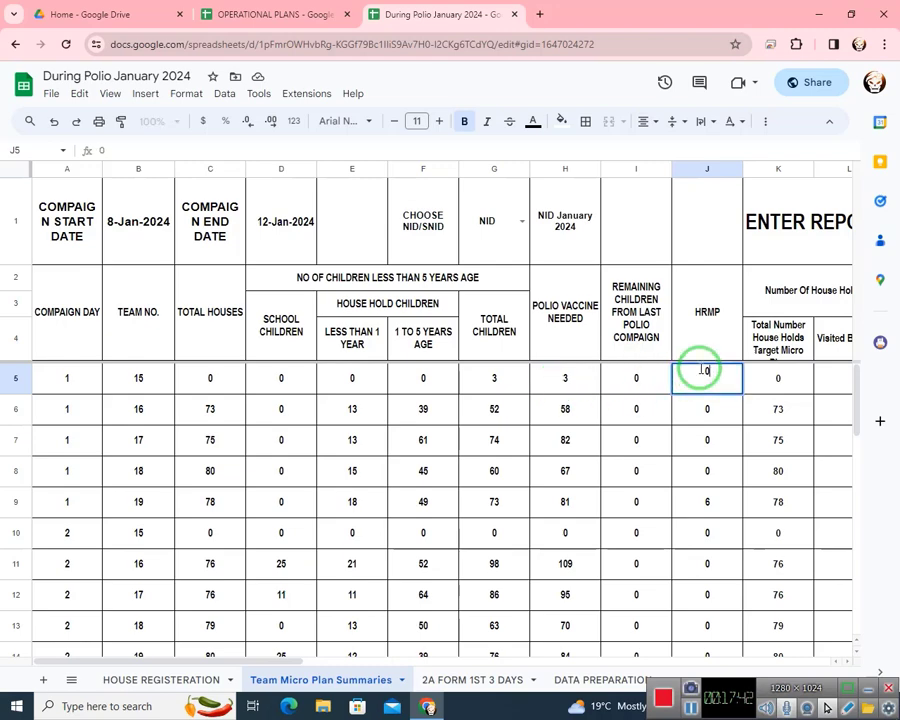
{"action": "type", "text": "0"}
{"action": "key", "text": "Left"}
{"action": "left_click", "coordinate": [564, 390]}
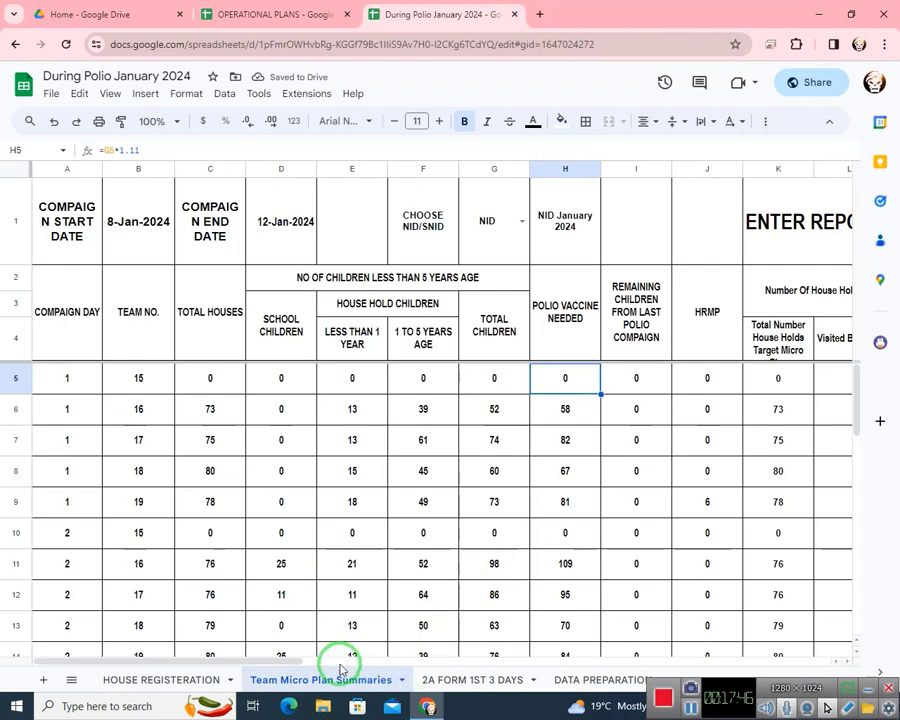
- Examine the household target formulas in K6 to K8 of the report area against the total houses column C
{"action": "scroll", "coordinate": [252, 488], "scroll_direction": "down", "scroll_amount": 1}
{"action": "scroll", "coordinate": [250, 460], "scroll_direction": "down", "scroll_amount": 1}
{"action": "scroll", "coordinate": [252, 436], "scroll_direction": "up", "scroll_amount": 3}
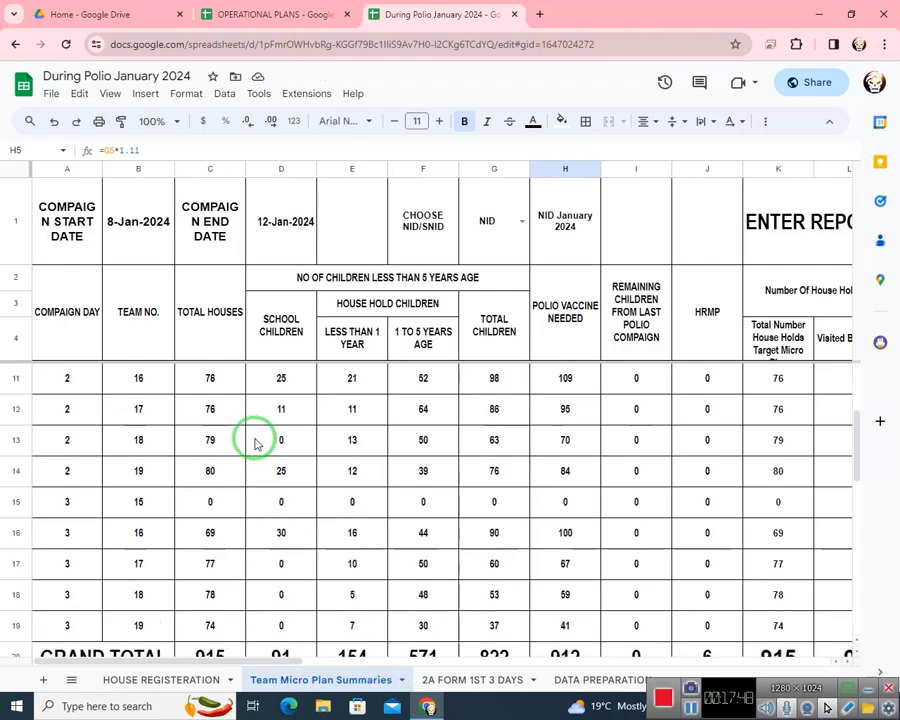
{"action": "left_click_drag", "start_coordinate": [250, 658], "coordinate": [434, 642]}
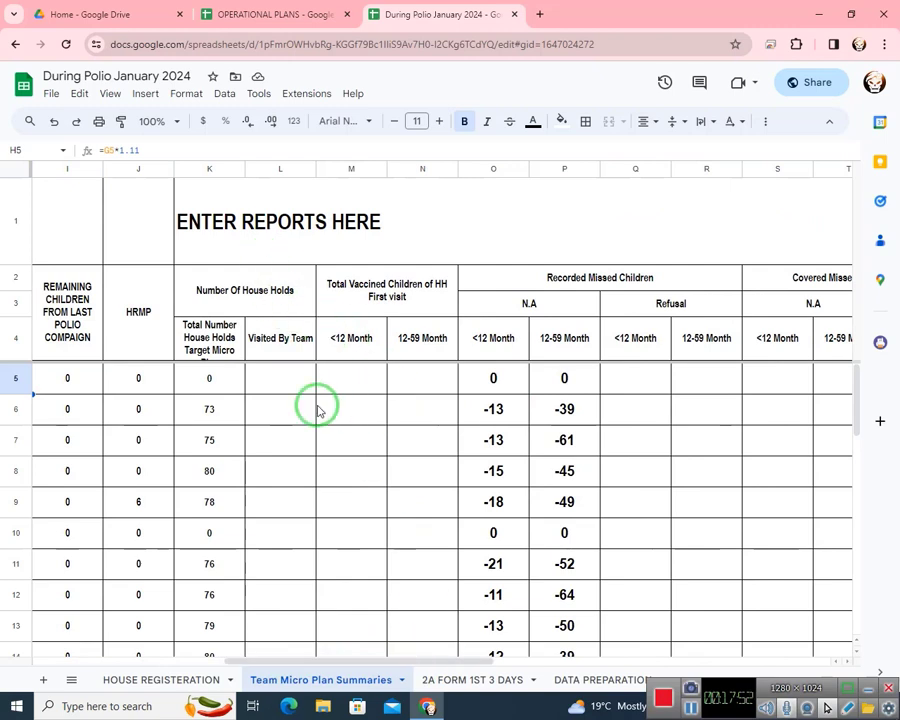
{"action": "left_click", "coordinate": [224, 380]}
{"action": "left_click", "coordinate": [223, 418]}
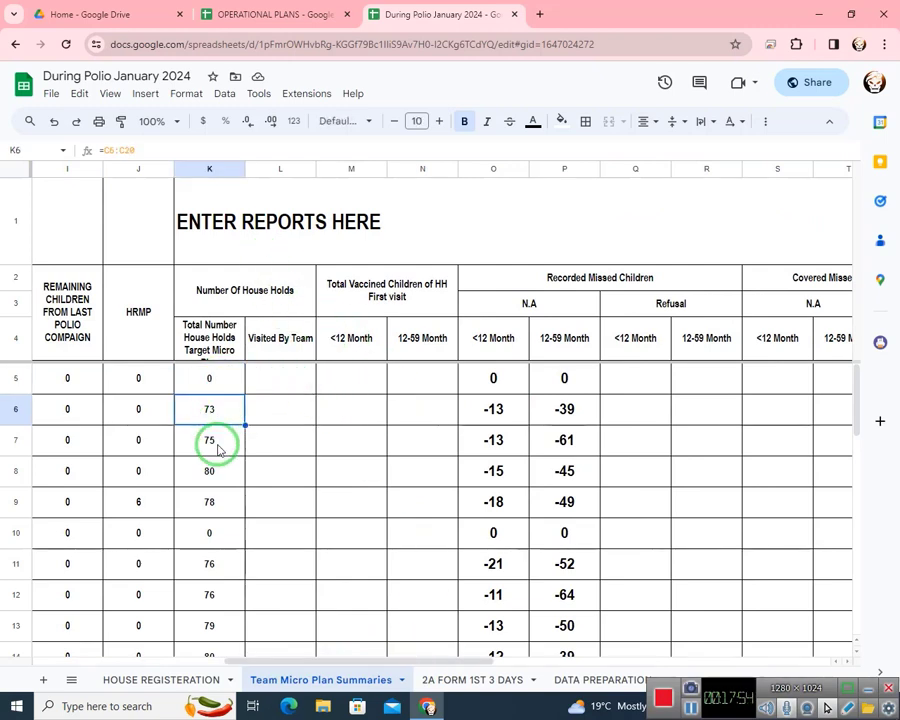
{"action": "left_click", "coordinate": [221, 446]}
{"action": "left_click", "coordinate": [213, 478]}
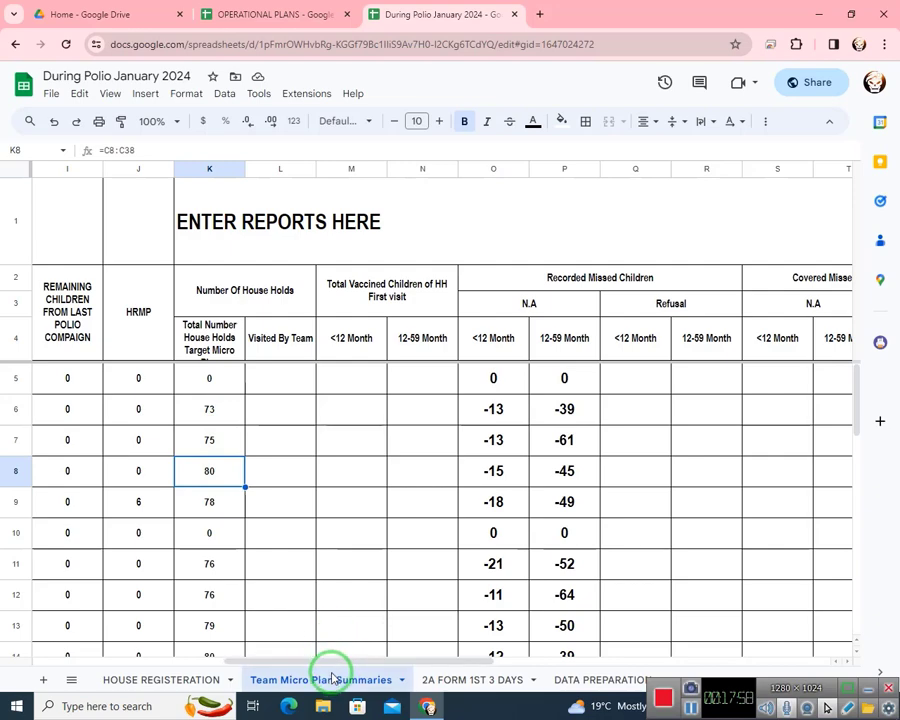
{"action": "left_click_drag", "start_coordinate": [335, 663], "coordinate": [3, 615]}
{"action": "left_click", "coordinate": [10, 605]}
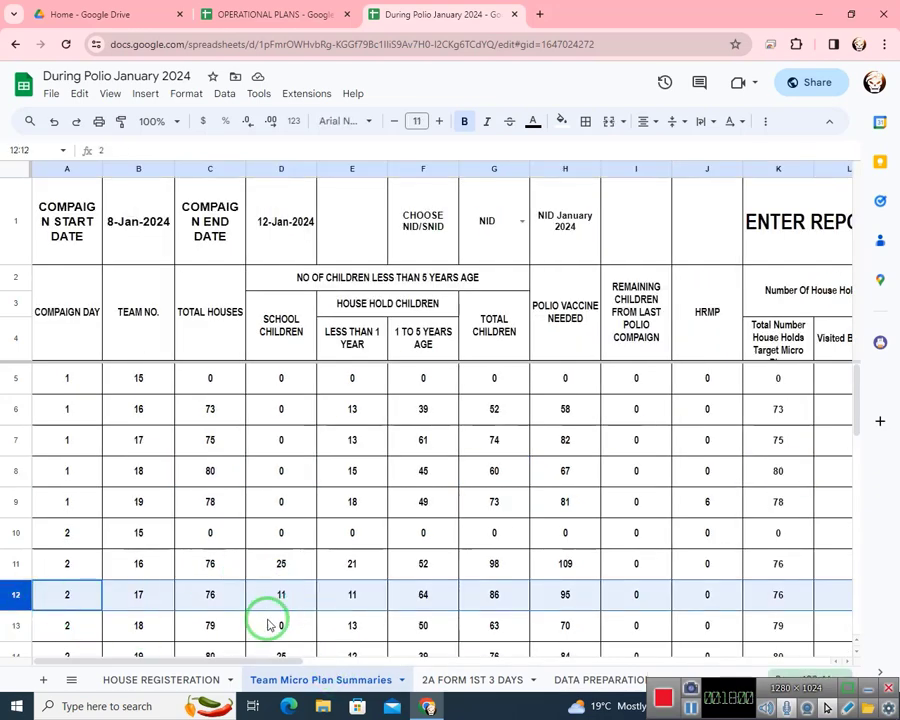
{"action": "left_click", "coordinate": [292, 496]}
{"action": "left_click_drag", "start_coordinate": [326, 660], "coordinate": [420, 656]}
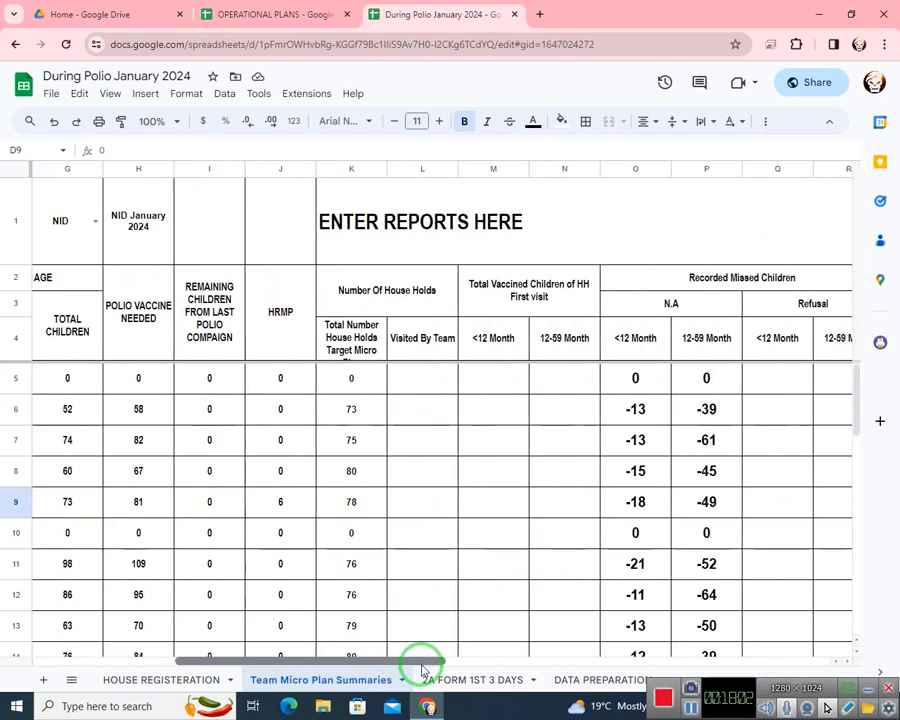
- Replace the household target formula in K5 with the range reference =C5:C35 to the total houses column
{"action": "left_click", "coordinate": [346, 380]}
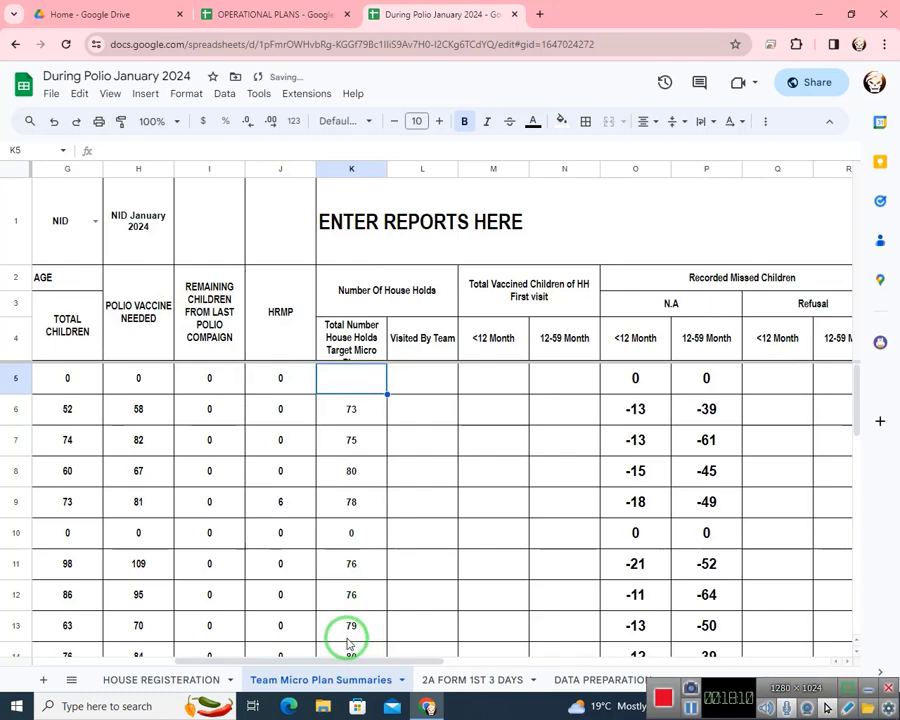
{"action": "type", "text": "="}
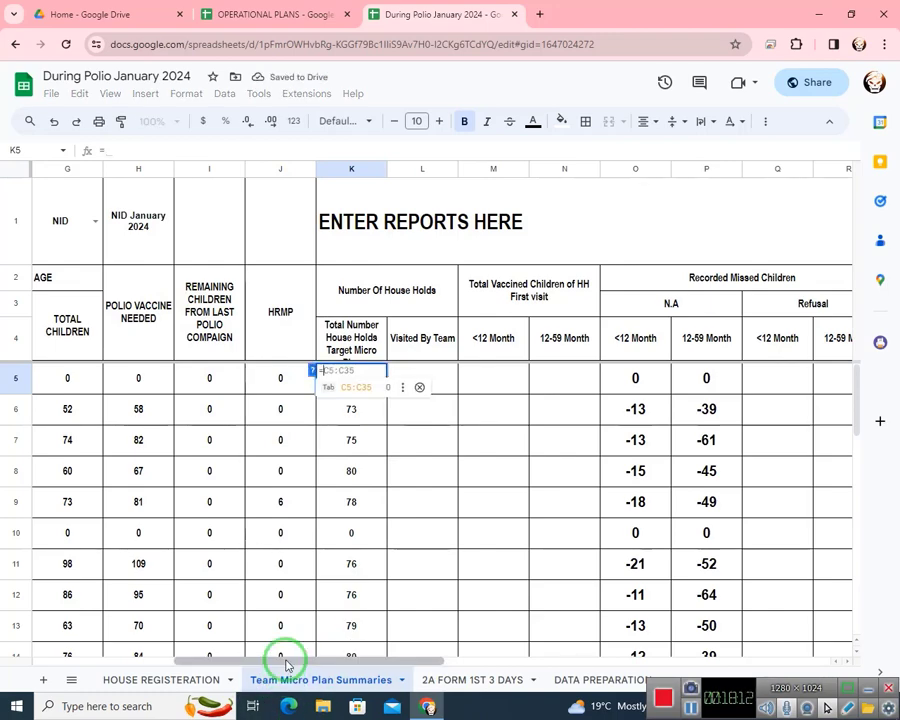
{"action": "left_click_drag", "start_coordinate": [285, 663], "coordinate": [28, 636]}
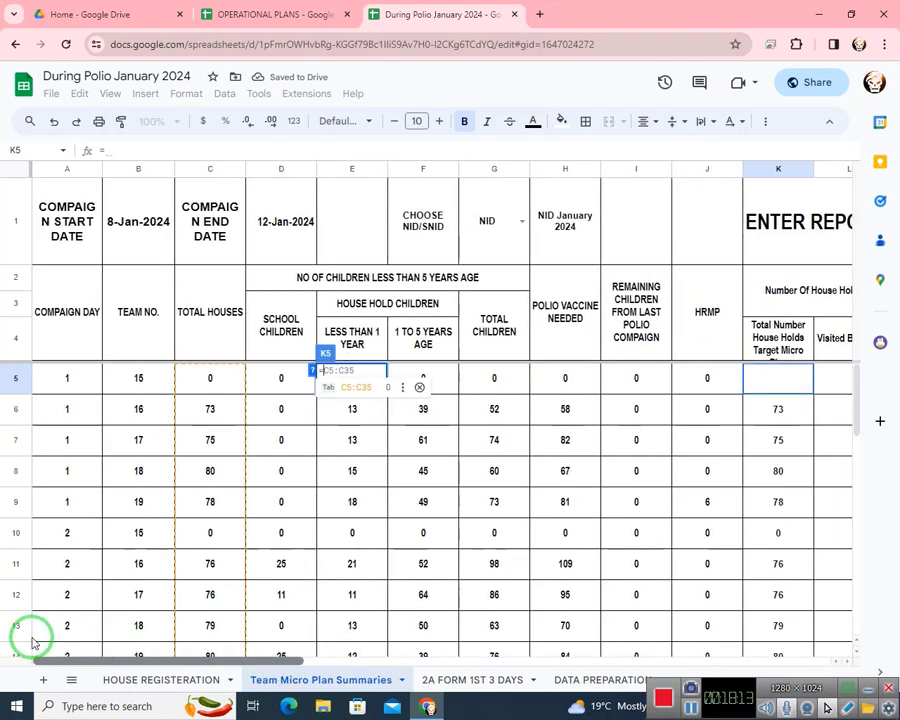
{"action": "left_click", "coordinate": [214, 376]}
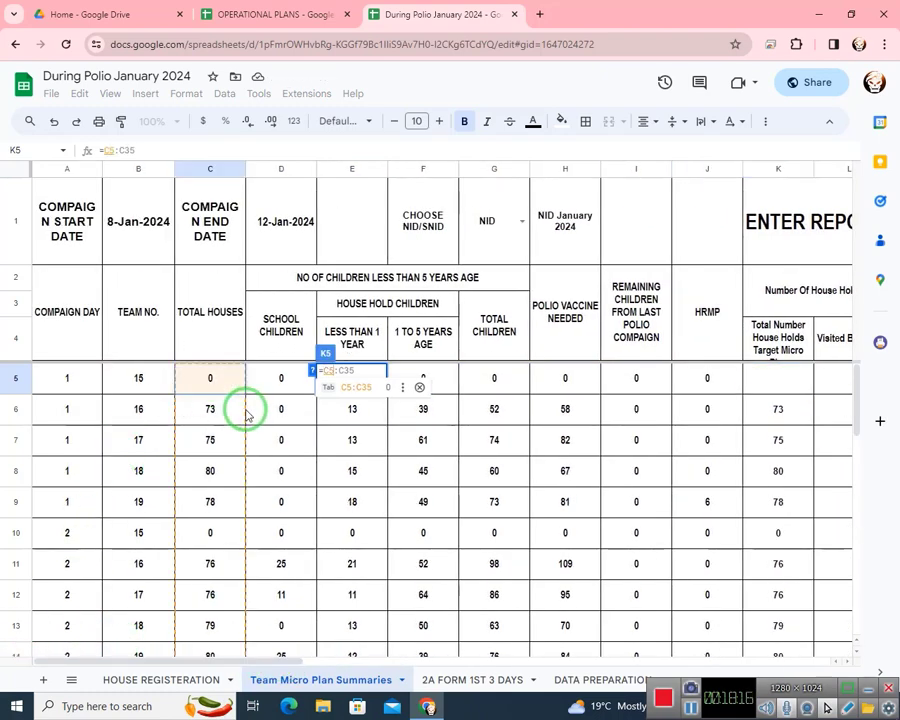
{"action": "key", "text": "Return"}
{"action": "key", "text": "Up"}
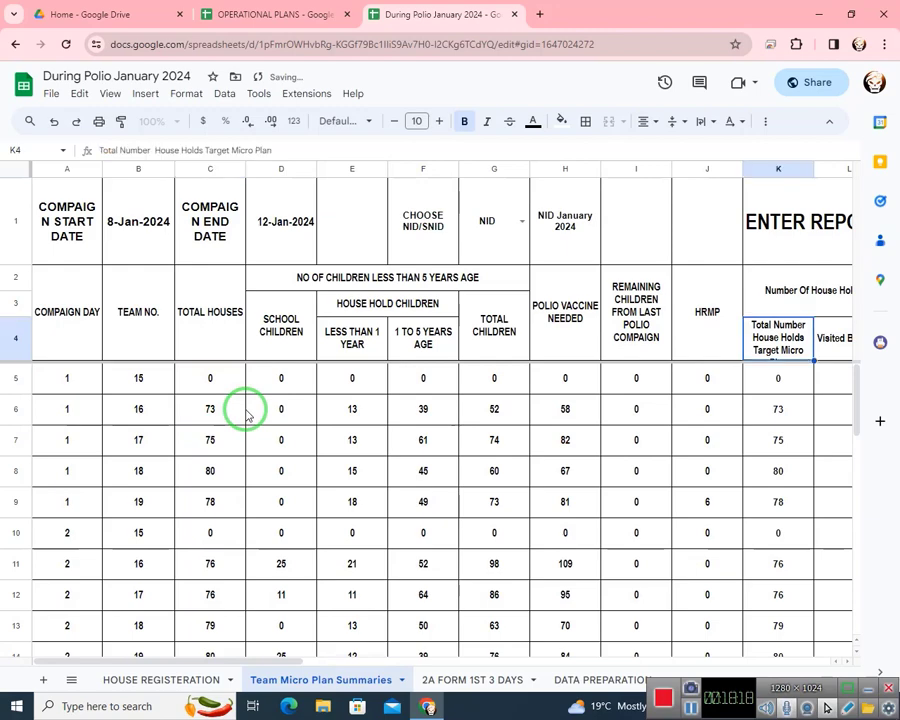
{"action": "key", "text": "Down"}
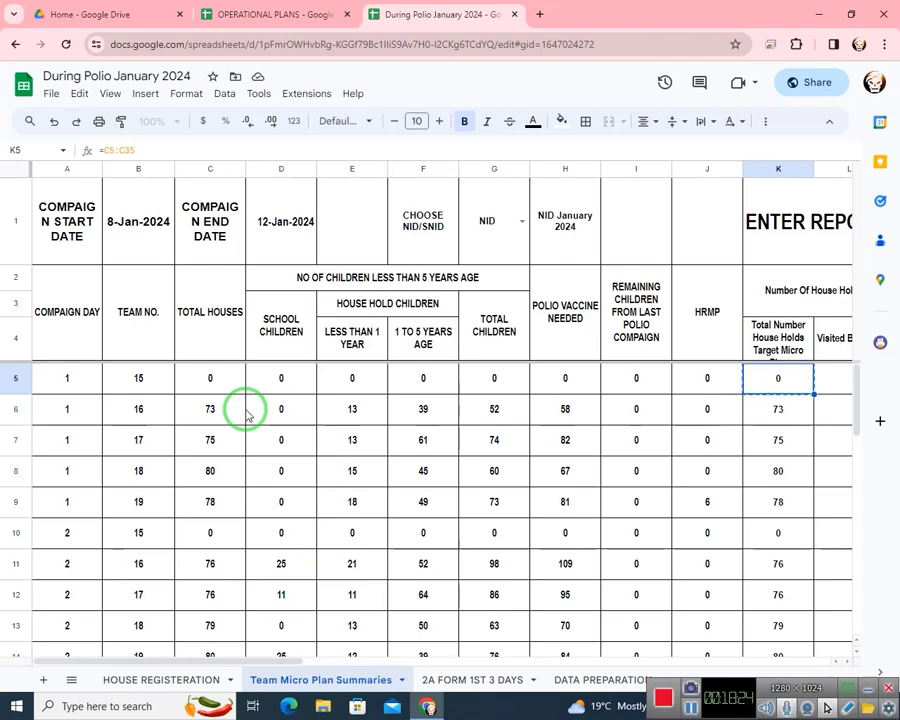
- Copy the K5 range formula down the household target column through K19, the row above the grand total
{"action": "key", "text": "shift+Down"}
{"action": "key", "text": "shift+Down"}
{"action": "key", "text": "shift+Down"}
{"action": "key", "text": "shift+Down"}
{"action": "key", "text": "shift+Down"}
{"action": "key", "text": "shift+Down"}
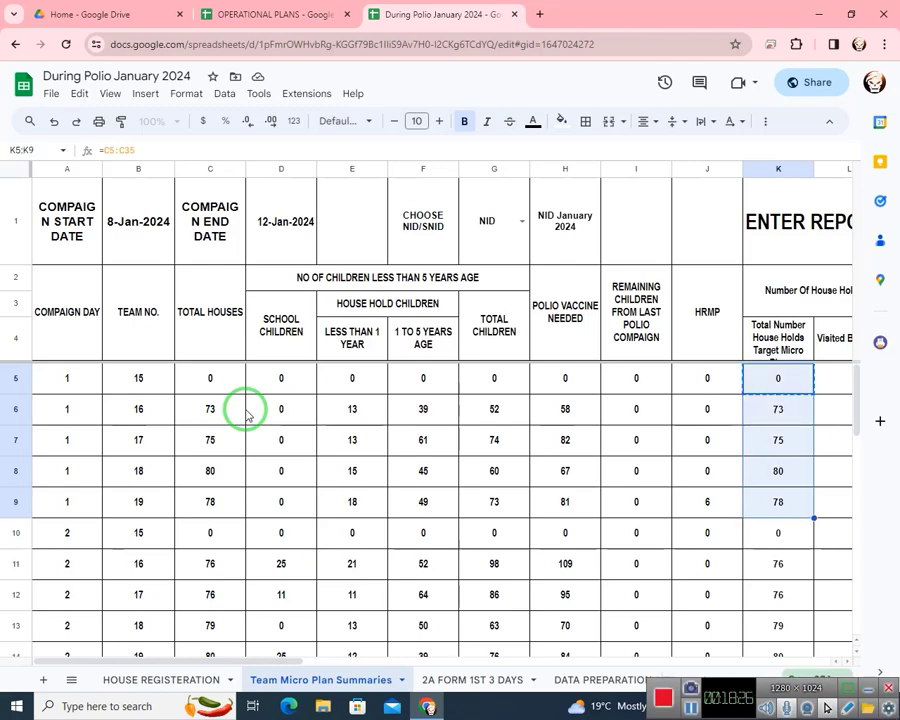
{"action": "key", "text": "shift+Down"}
{"action": "key", "text": "shift+Down"}
{"action": "key", "text": "shift+Down"}
{"action": "key", "text": "shift+Down"}
{"action": "key", "text": "shift+Down"}
{"action": "key", "text": "shift+Down"}
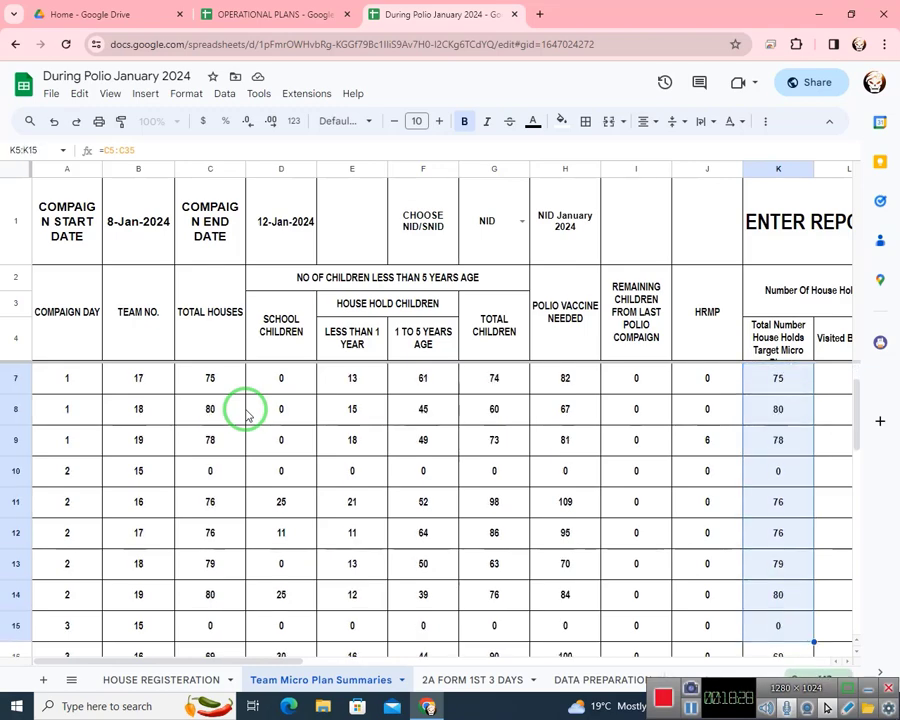
{"action": "key", "text": "shift+Down"}
{"action": "key", "text": "shift+Down"}
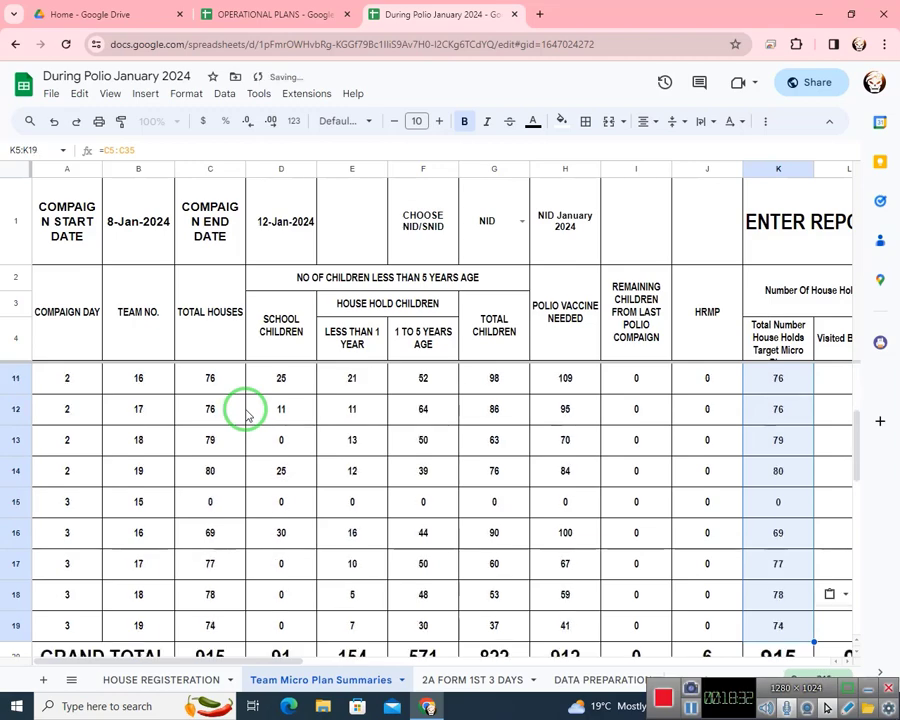
{"action": "key", "text": "Right"}
{"action": "key", "text": "Left"}
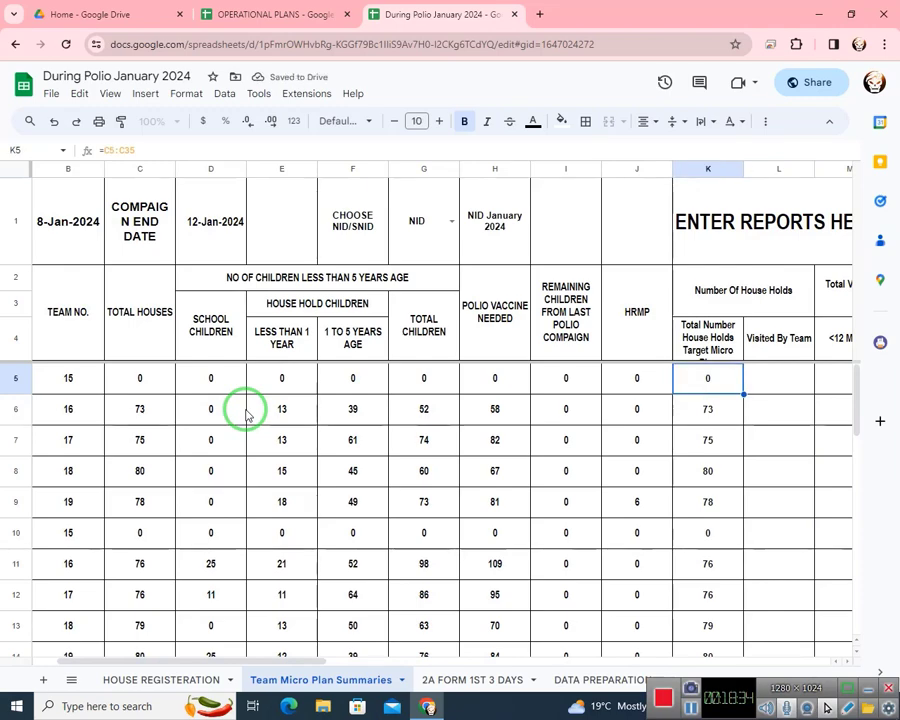
- Check the filled formulas in K5 to K8 and shorten the household target formula in K5 to =C5
{"action": "key", "text": "Down"}
{"action": "key", "text": "Down"}
{"action": "key", "text": "Down"}
{"action": "key", "text": "Up"}
{"action": "key", "text": "Up"}
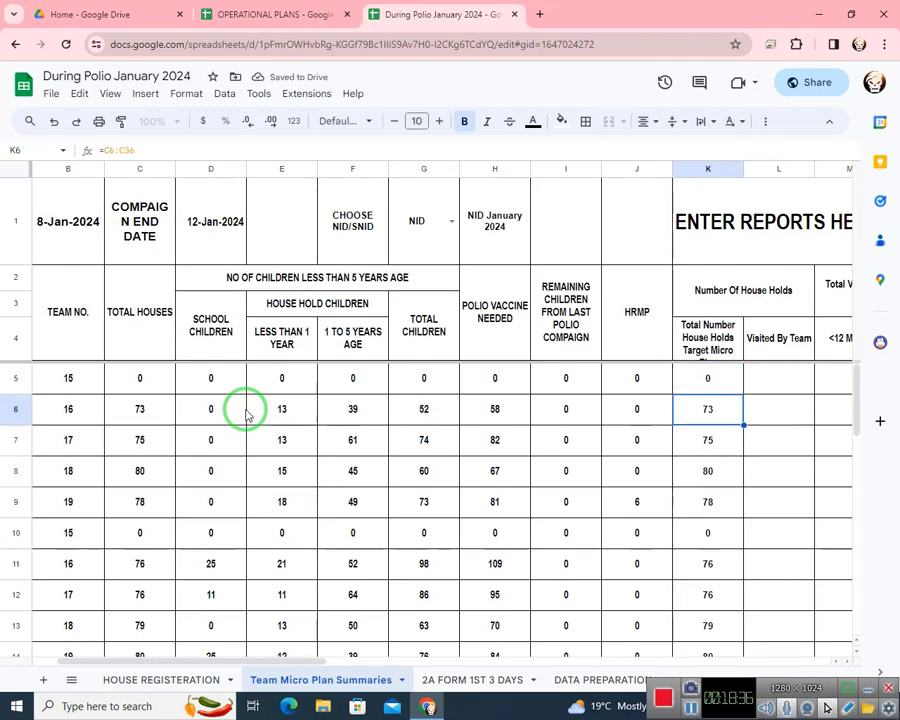
{"action": "key", "text": "Down"}
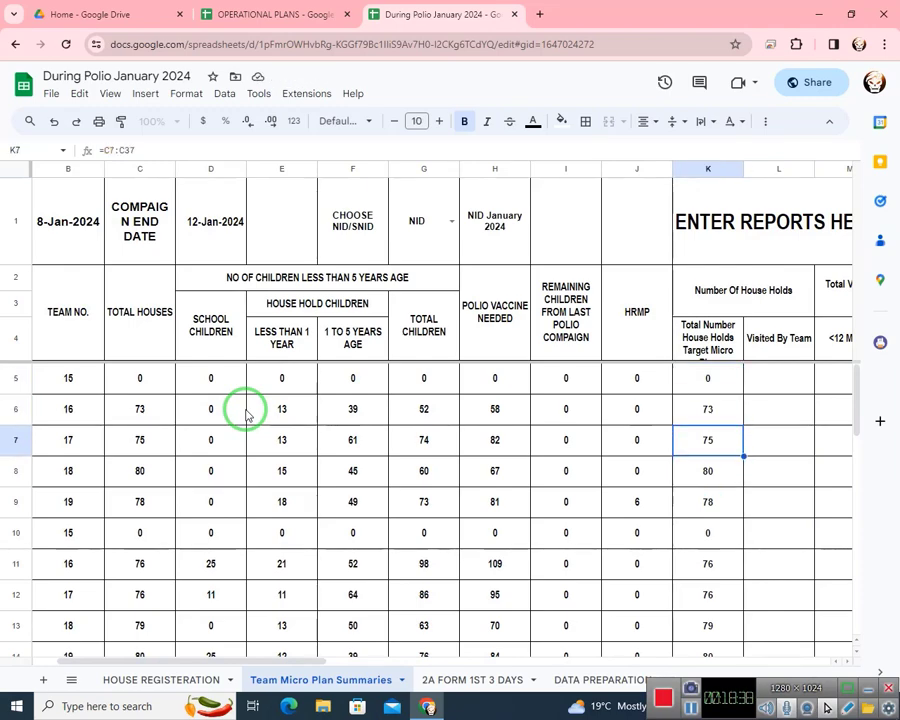
{"action": "key", "text": "Up"}
{"action": "key", "text": "Up"}
{"action": "key", "text": "Return"}
{"action": "key", "text": "BackSpace"}
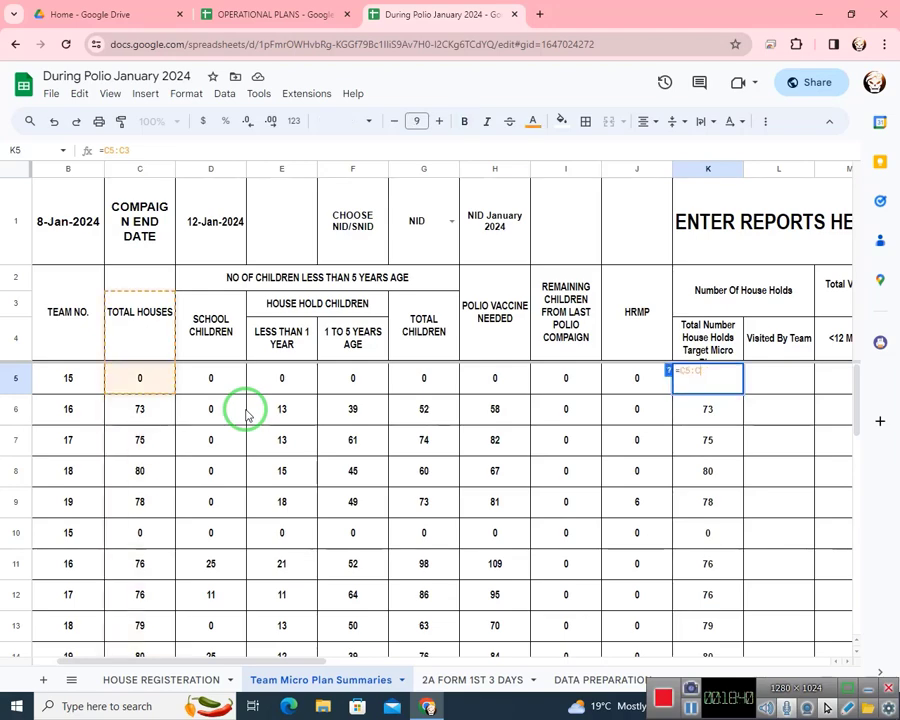
{"action": "key", "text": "BackSpace"}
{"action": "key", "text": "BackSpace"}
{"action": "key", "text": "BackSpace"}
{"action": "key", "text": "Return"}
{"action": "key", "text": "Up"}
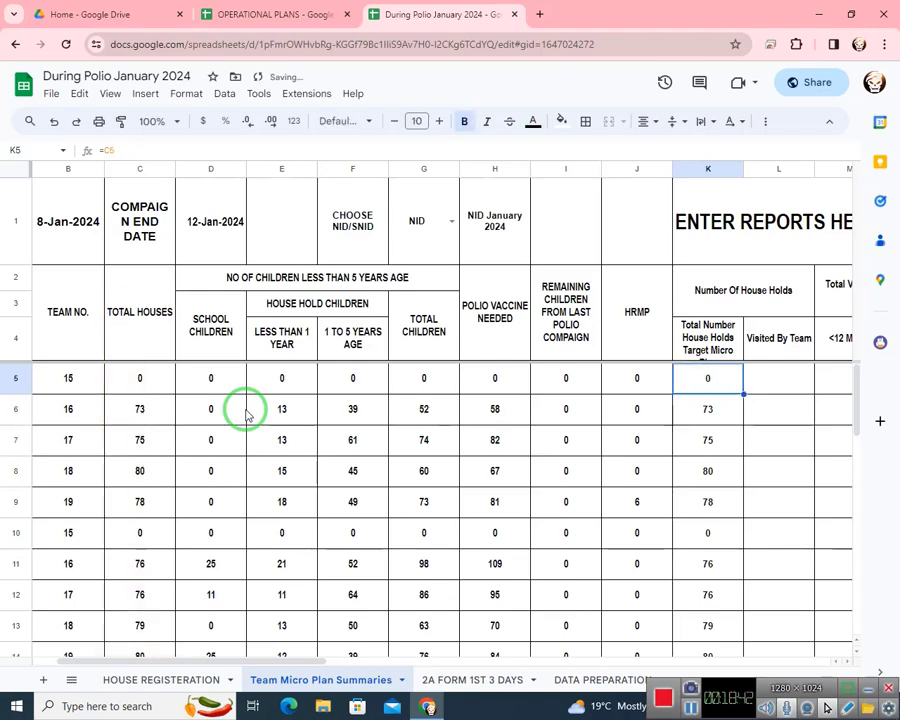
- Copy the single-cell household target formula from K5 into K6, referencing C6
{"action": "key", "text": "ctrl+c"}
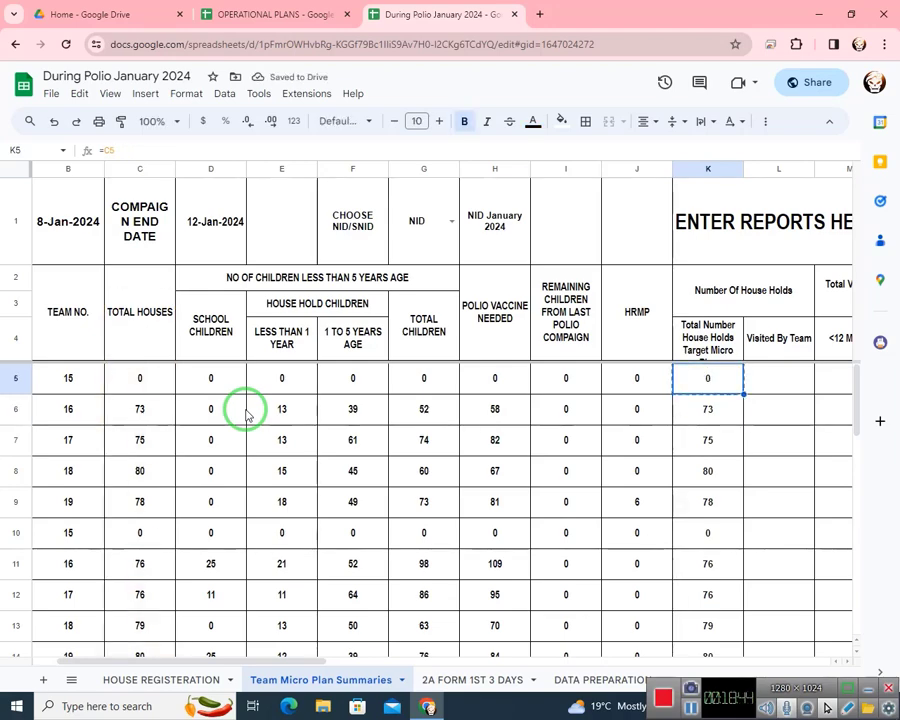
{"action": "key", "text": "Down"}
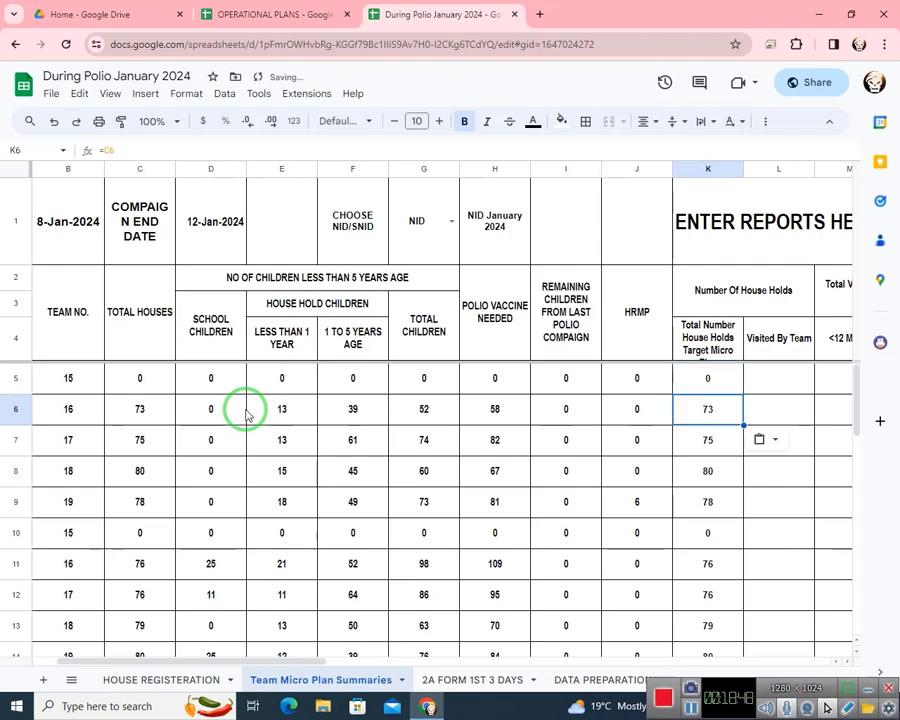
{"action": "key", "text": "Down"}
{"action": "key", "text": "shift+Down"}
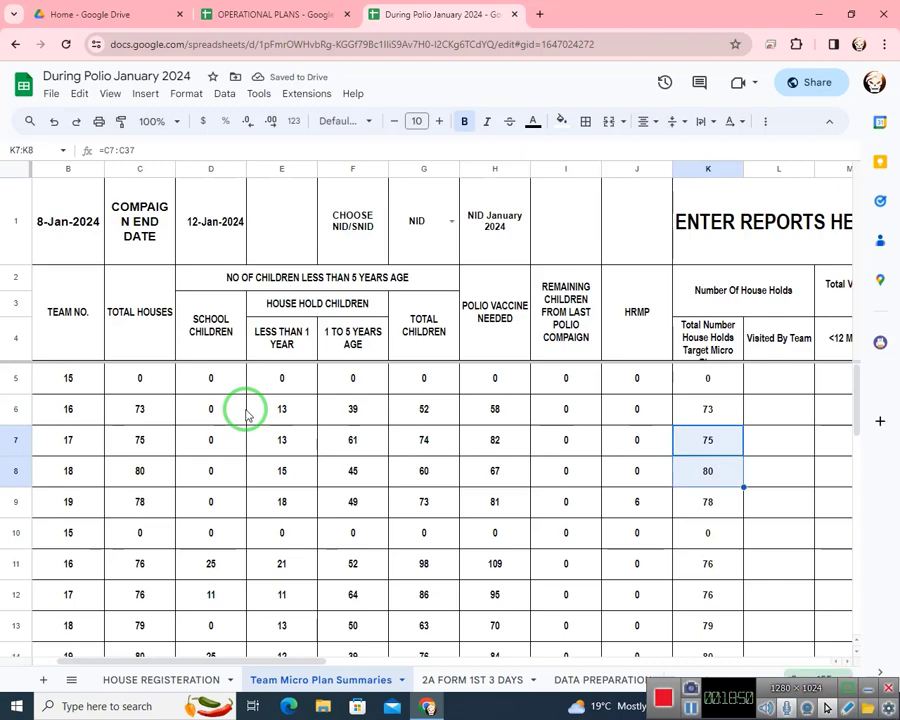
{"action": "key", "text": "Up"}
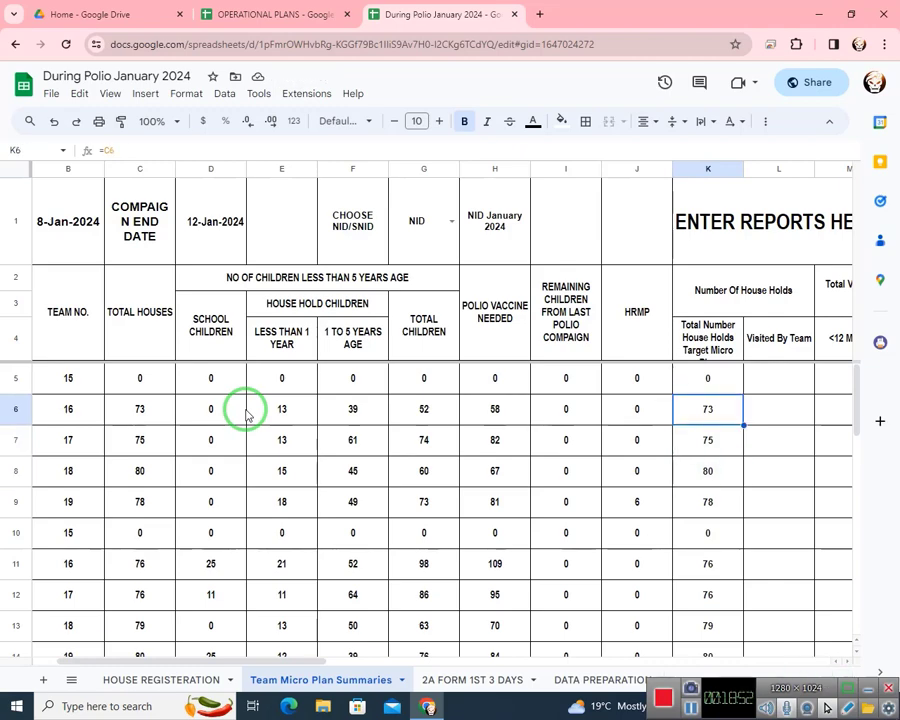
- Copy the K6 formula down the household target column through K19 and check the filled formulas down to K10
{"action": "key", "text": "shift+Down"}
{"action": "key", "text": "shift+Down"}
{"action": "key", "text": "shift+Down"}
{"action": "key", "text": "shift+Down"}
{"action": "key", "text": "shift+Down"}
{"action": "key", "text": "shift+Down"}
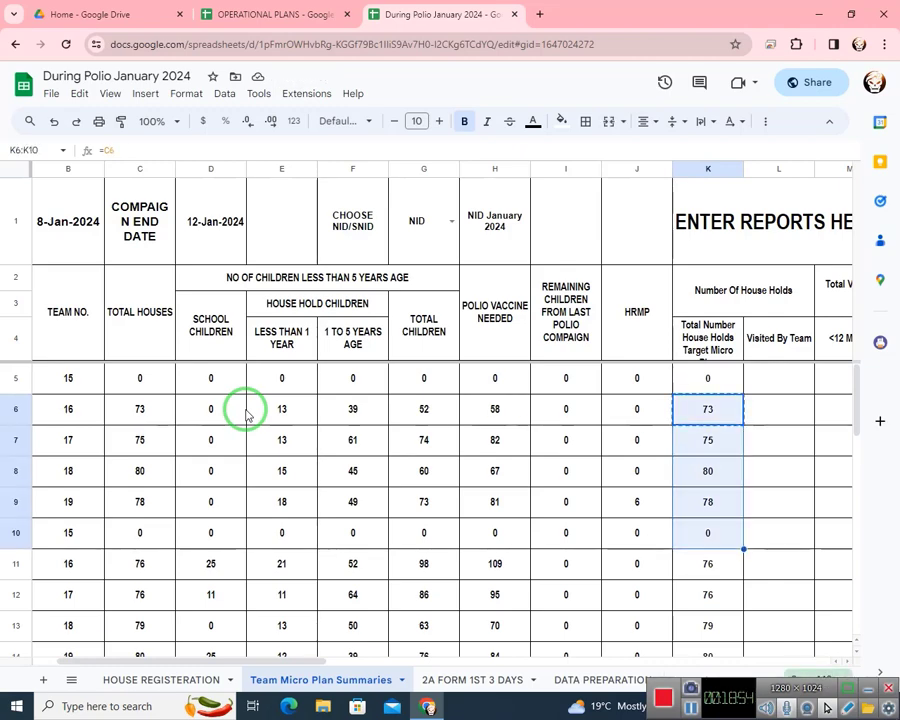
{"action": "key", "text": "shift+Down"}
{"action": "key", "text": "shift+Down"}
{"action": "key", "text": "shift+Down"}
{"action": "key", "text": "shift+Down"}
{"action": "key", "text": "shift+Down"}
{"action": "key", "text": "shift+Down"}
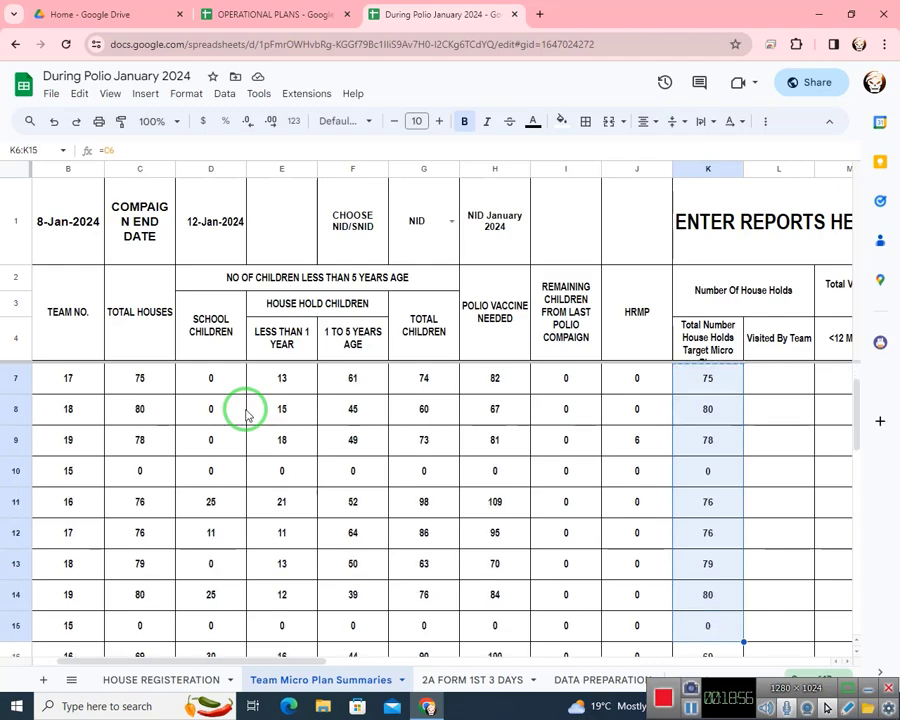
{"action": "key", "text": "shift+Down"}
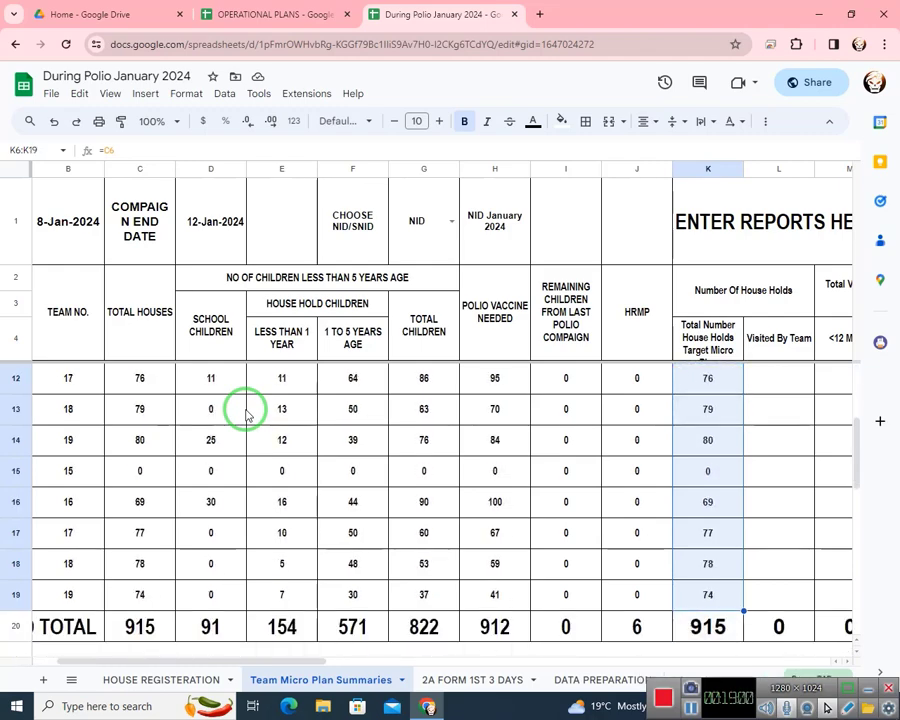
{"action": "key", "text": "ctrl+v"}
{"action": "key", "text": "Down"}
{"action": "key", "text": "Down"}
{"action": "key", "text": "Down"}
{"action": "key", "text": "Down"}
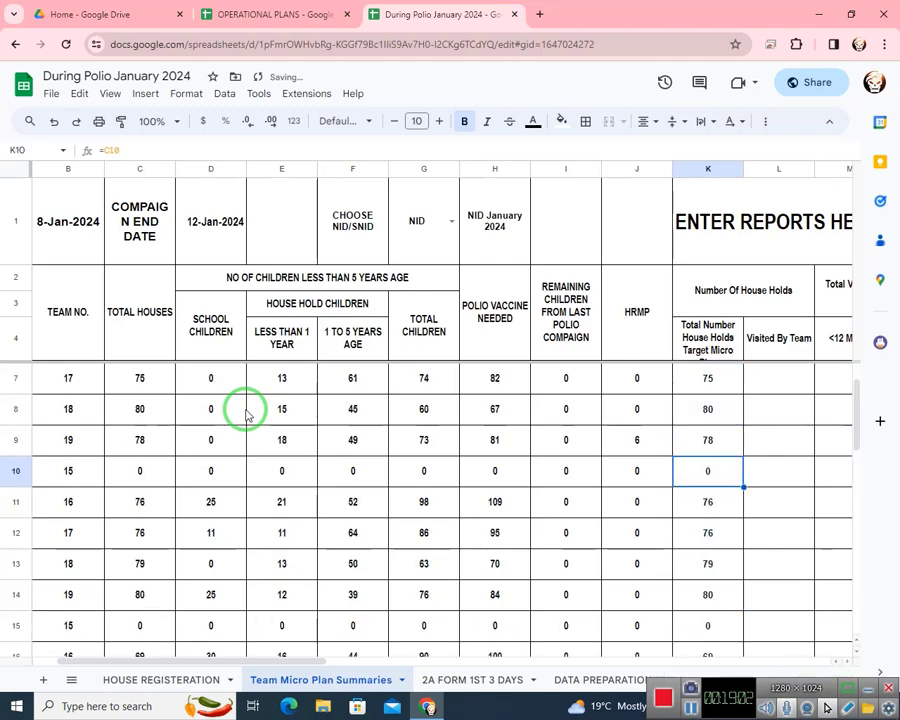
- Review the report headings for visited households and first-visit vaccinated children, ending on the first Visited By Team entry cell, L5
{"action": "key", "text": "Right"}
{"action": "key", "text": "Down"}
{"action": "key", "text": "Down"}
{"action": "key", "text": "Up"}
{"action": "key", "text": "Up"}
{"action": "key", "text": "Up"}
{"action": "key", "text": "Up"}
{"action": "key", "text": "Up"}
{"action": "key", "text": "Up"}
{"action": "key", "text": "Up"}
{"action": "key", "text": "Up"}
{"action": "key", "text": "Up"}
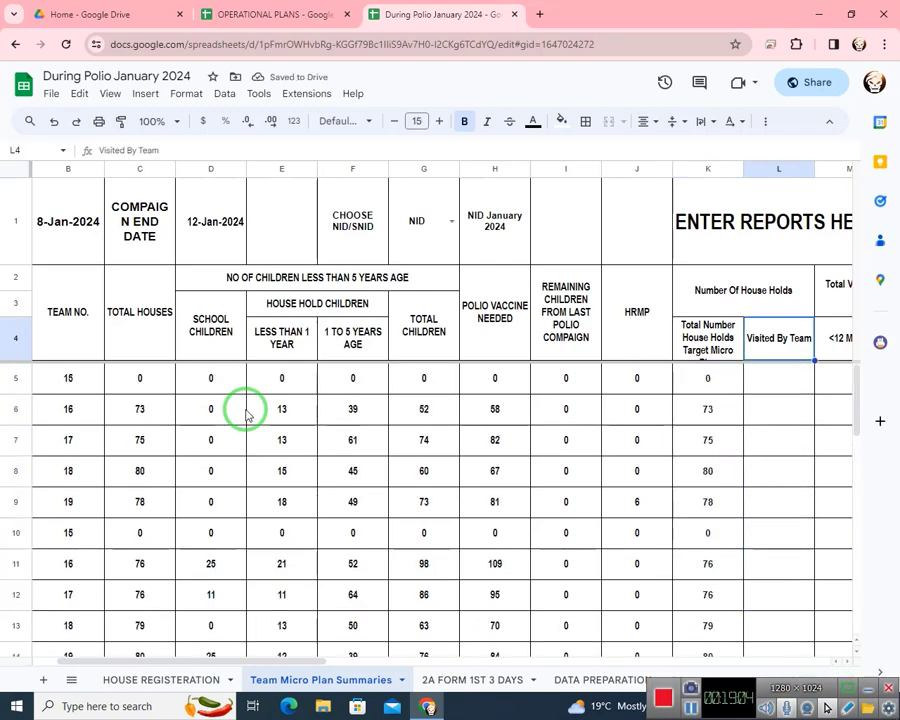
{"action": "key", "text": "Right"}
{"action": "key", "text": "Right"}
{"action": "key", "text": "Right"}
{"action": "key", "text": "Down"}
{"action": "key", "text": "Left"}
{"action": "key", "text": "Left"}
{"action": "key", "text": "Left"}
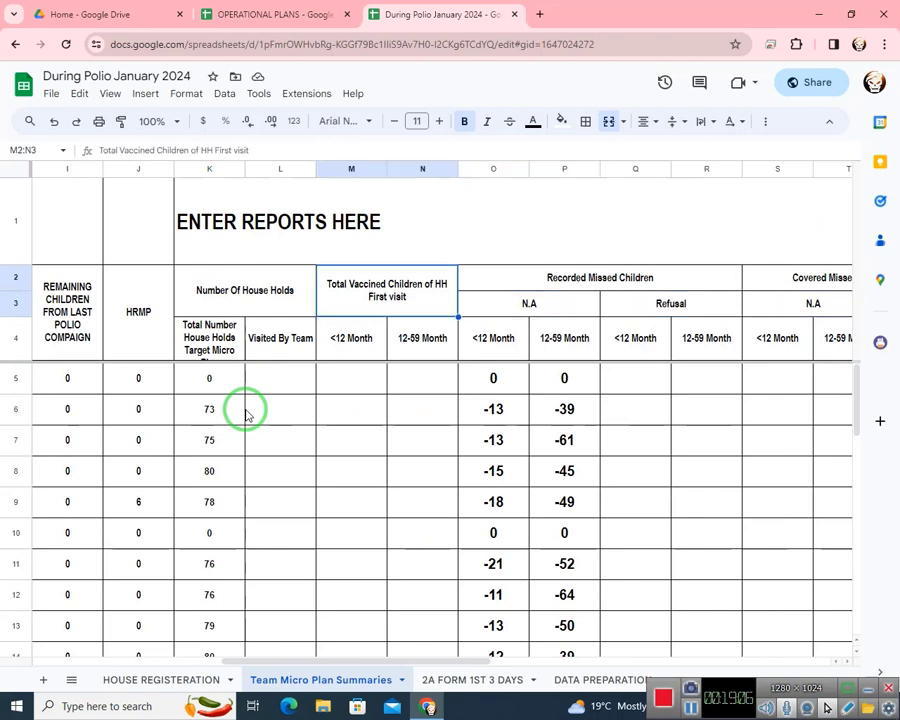
{"action": "key", "text": "Left"}
{"action": "key", "text": "Down"}
{"action": "key", "text": "Down"}
{"action": "key", "text": "Right"}
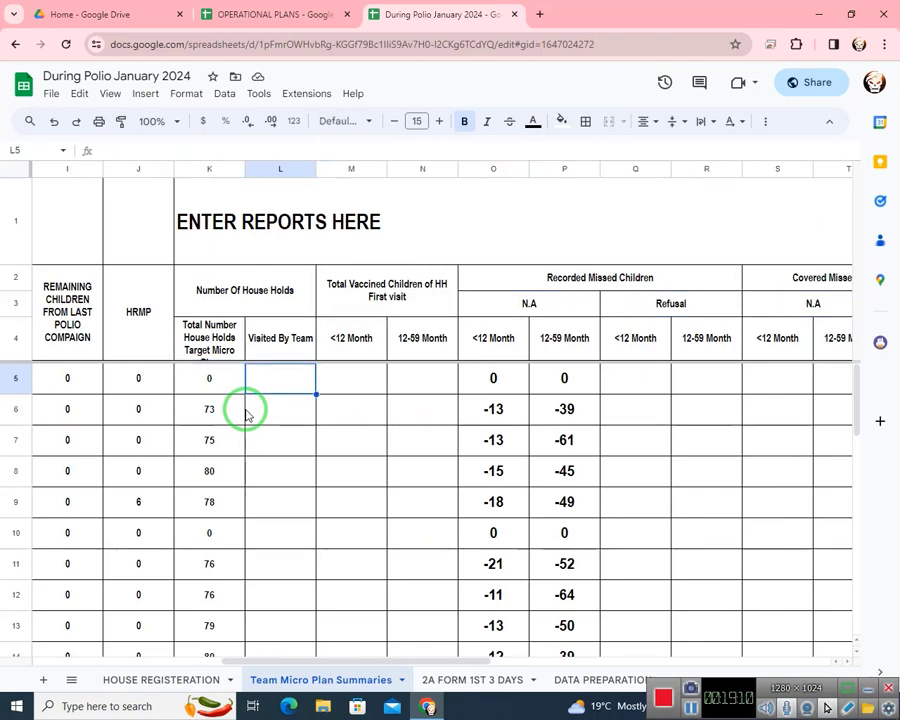
- Look over the empty entry cells in the Visited By Team column to row 12 and the vaccinated <12 Month column up to row 6
{"action": "key", "text": "Down"}
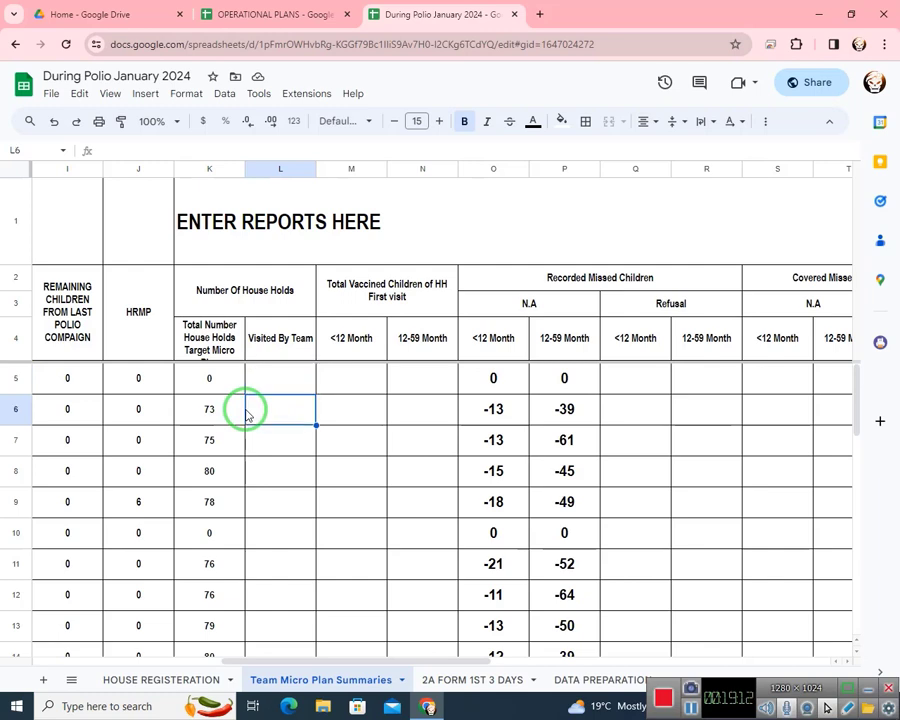
{"action": "key", "text": "Down"}
{"action": "key", "text": "Down"}
{"action": "key", "text": "Down"}
{"action": "key", "text": "Down"}
{"action": "key", "text": "Down"}
{"action": "key", "text": "Down"}
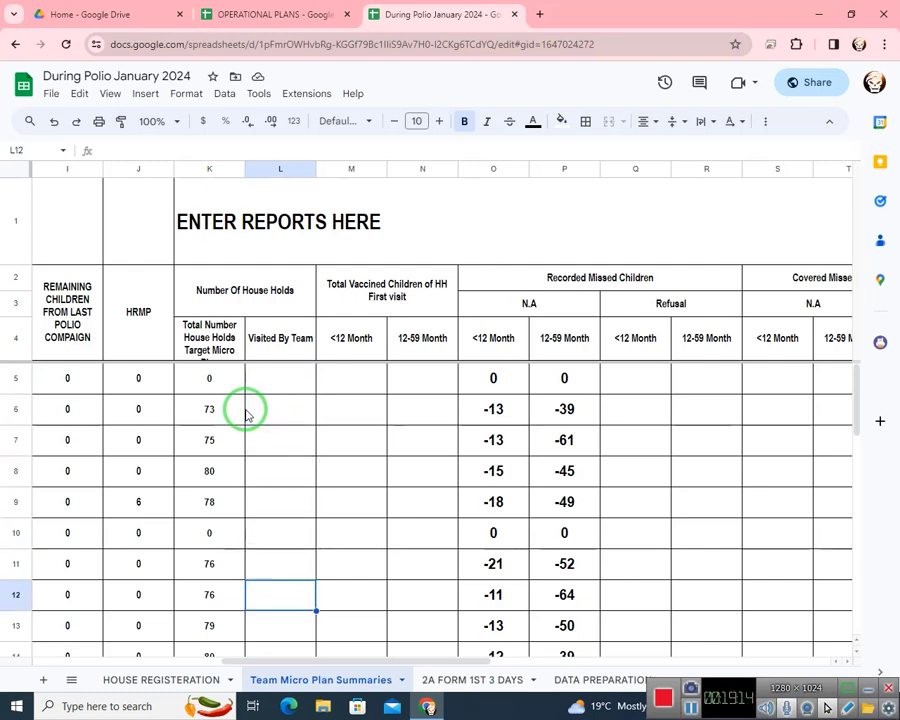
{"action": "key", "text": "Right"}
{"action": "key", "text": "Up"}
{"action": "key", "text": "Up"}
{"action": "key", "text": "Up"}
{"action": "key", "text": "Up"}
{"action": "key", "text": "Up"}
{"action": "key", "text": "Up"}
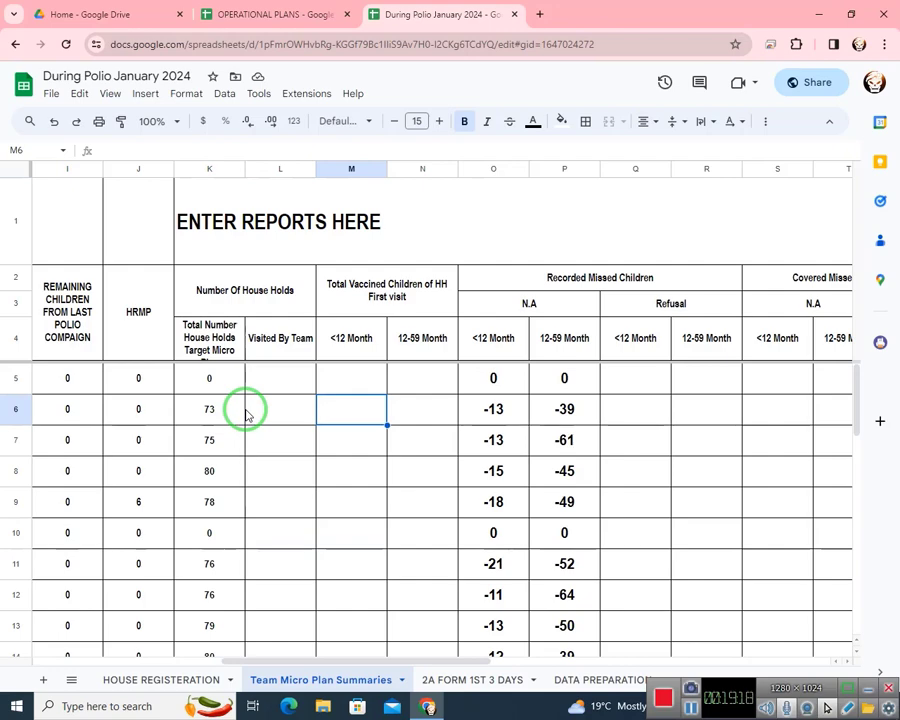
- Look back across the team 16 row from the vaccinated children column to its campaign day in A6
{"action": "key", "text": "Left"}
{"action": "key", "text": "Left"}
{"action": "key", "text": "Left"}
{"action": "key", "text": "Left"}
{"action": "key", "text": "Left"}
{"action": "key", "text": "Left"}
{"action": "key", "text": "Left"}
{"action": "key", "text": "Left"}
{"action": "key", "text": "Left"}
{"action": "key", "text": "Left"}
{"action": "key", "text": "Left"}
{"action": "key", "text": "Left"}
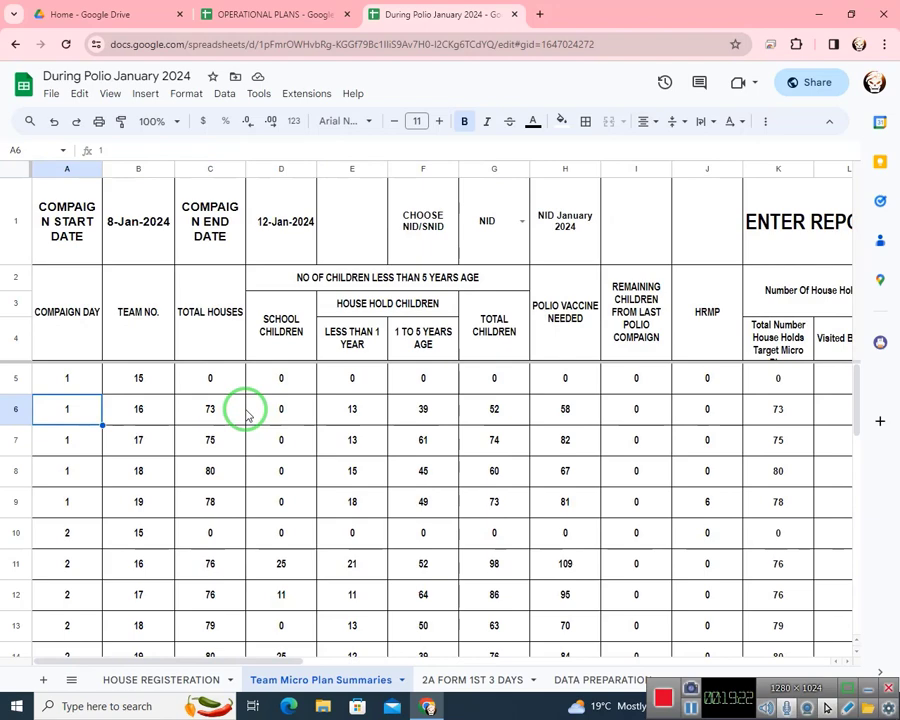
- Look across the team 16 row from its campaign day in A6 to the missed 12-59 Month formula in P6
{"action": "key", "text": "Right"}
{"action": "key", "text": "Right"}
{"action": "key", "text": "Right"}
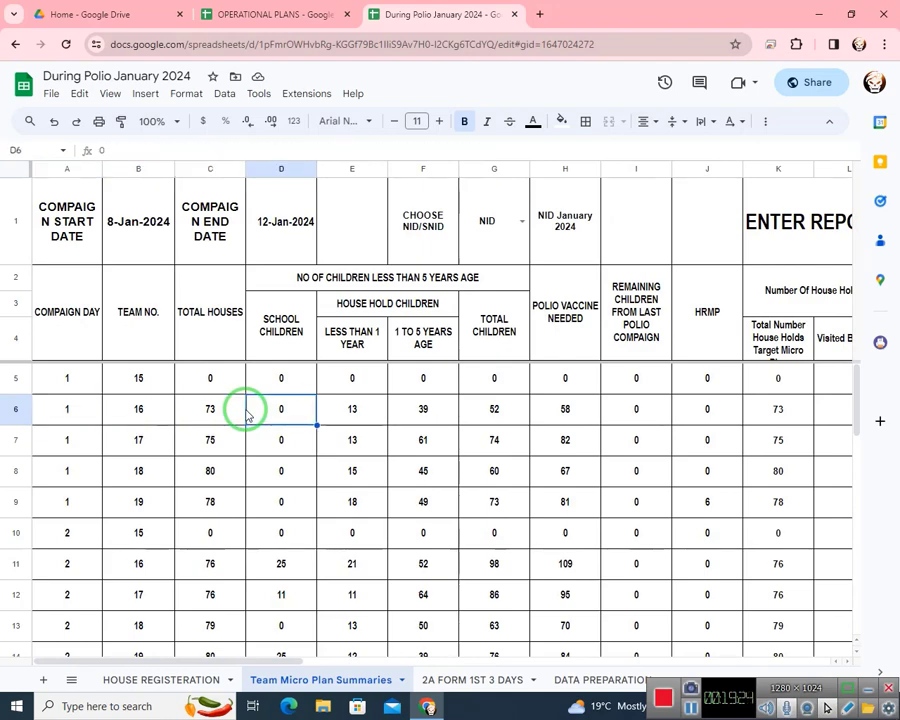
{"action": "key", "text": "Right"}
{"action": "key", "text": "Right"}
{"action": "key", "text": "Right"}
{"action": "key", "text": "Right"}
{"action": "key", "text": "Right"}
{"action": "key", "text": "Right"}
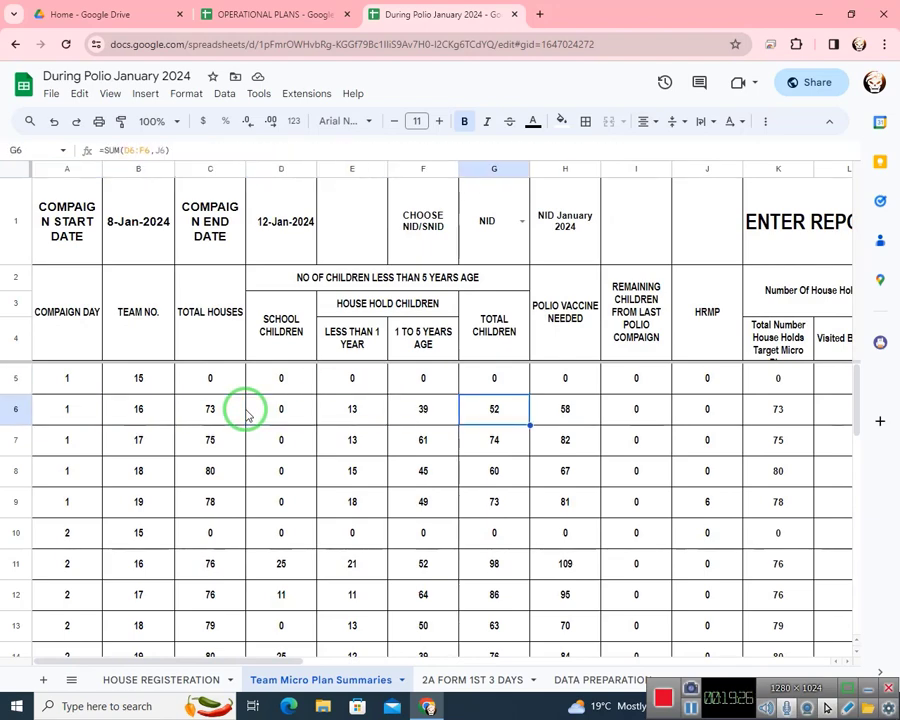
{"action": "key", "text": "Right"}
{"action": "key", "text": "Right"}
{"action": "key", "text": "Right"}
{"action": "key", "text": "Right"}
{"action": "key", "text": "Right"}
{"action": "key", "text": "Right"}
{"action": "key", "text": "Right"}
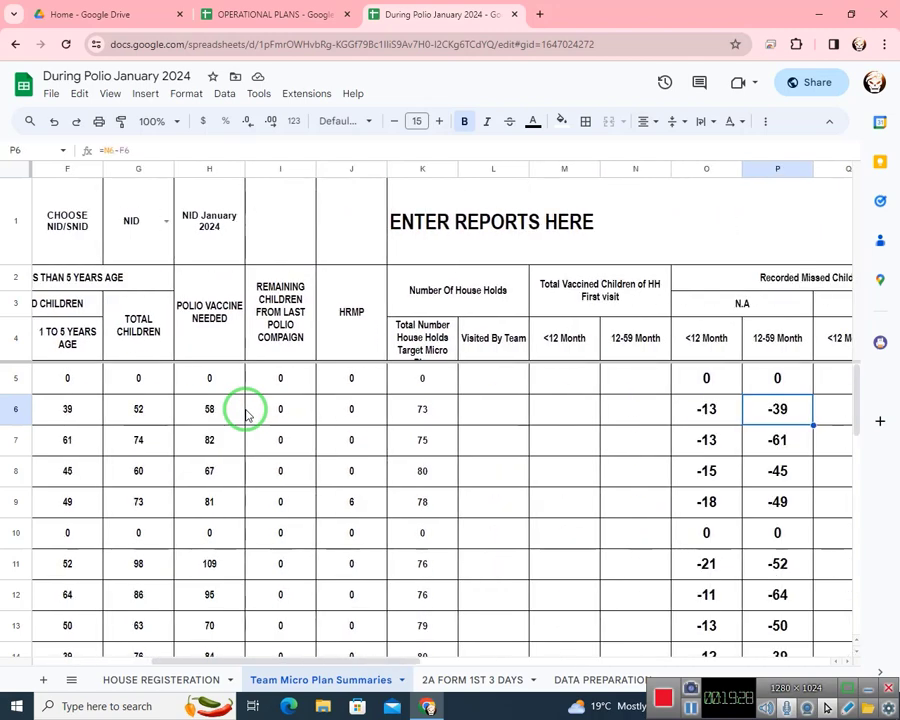
- Look over the empty first-visit vaccinated children cells for <12 Month and 12-59 Month in the first day's rows
{"action": "key", "text": "Left"}
{"action": "key", "text": "Left"}
{"action": "key", "text": "Left"}
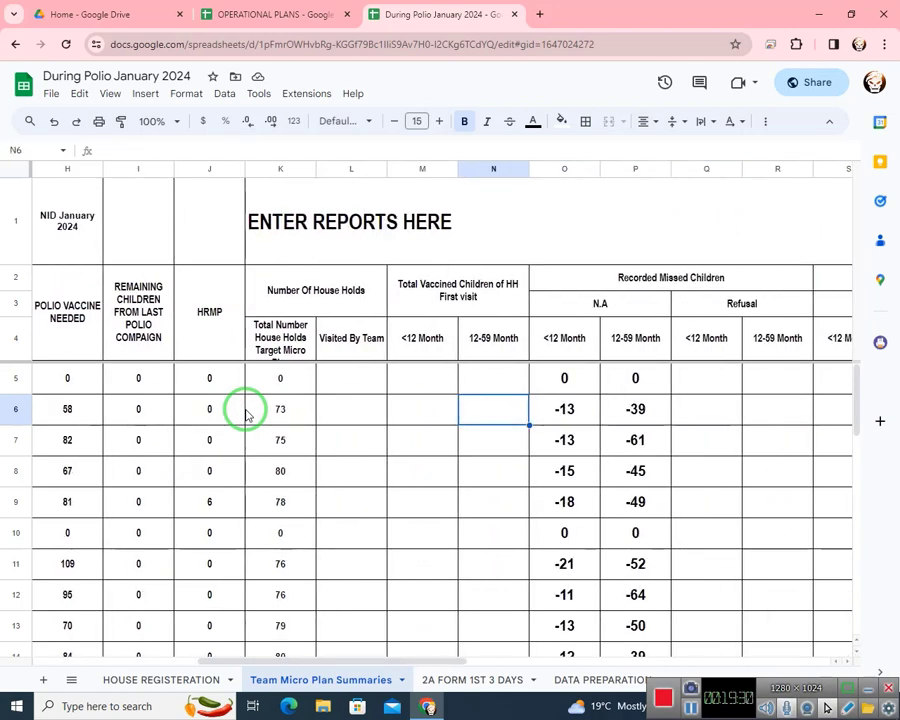
{"action": "key", "text": "Up"}
{"action": "key", "text": "Left"}
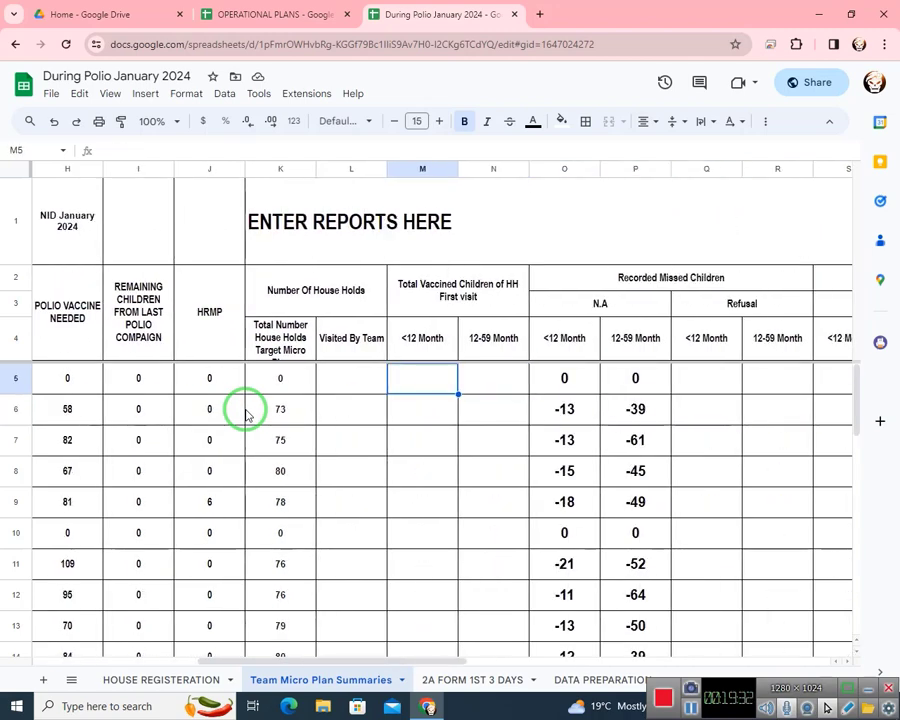
{"action": "key", "text": "Down"}
{"action": "key", "text": "Up"}
{"action": "key", "text": "Right"}
{"action": "key", "text": "Down"}
{"action": "key", "text": "Down"}
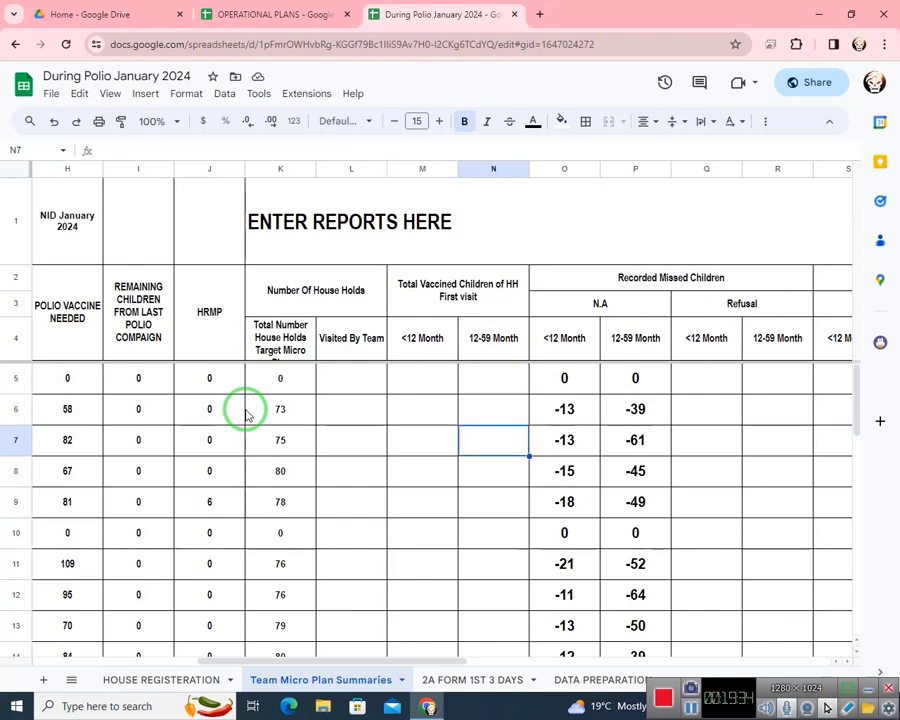
{"action": "key", "text": "Down"}
{"action": "key", "text": "Down"}
{"action": "key", "text": "Down"}
{"action": "key", "text": "Up"}
- Review the Refusal columns and the Covered Missed Children Same Day Catch Up columns, ending on S6
{"action": "key", "text": "Right"}
{"action": "key", "text": "Right"}
{"action": "key", "text": "Right"}
{"action": "key", "text": "Right"}
{"action": "key", "text": "Right"}
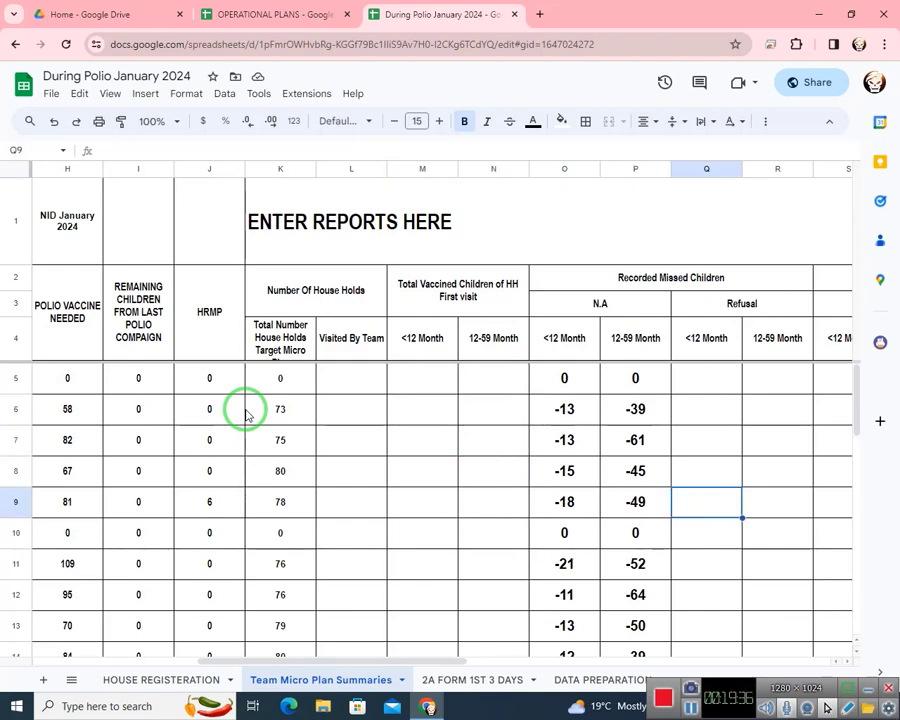
{"action": "key", "text": "Up"}
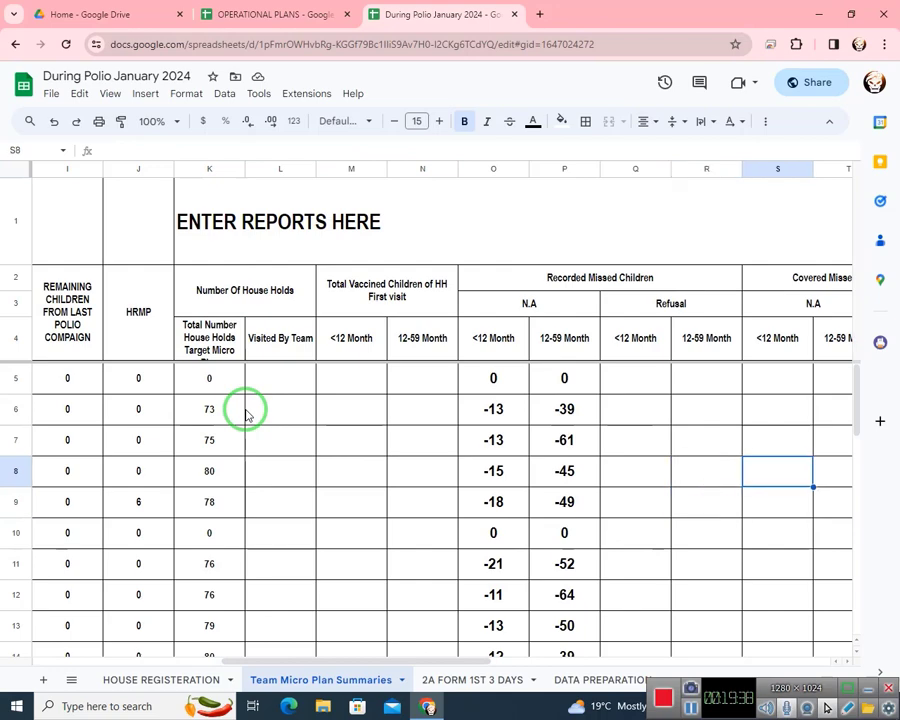
{"action": "key", "text": "Right"}
{"action": "key", "text": "Right"}
{"action": "key", "text": "Right"}
{"action": "key", "text": "Left"}
{"action": "key", "text": "Left"}
{"action": "key", "text": "Up"}
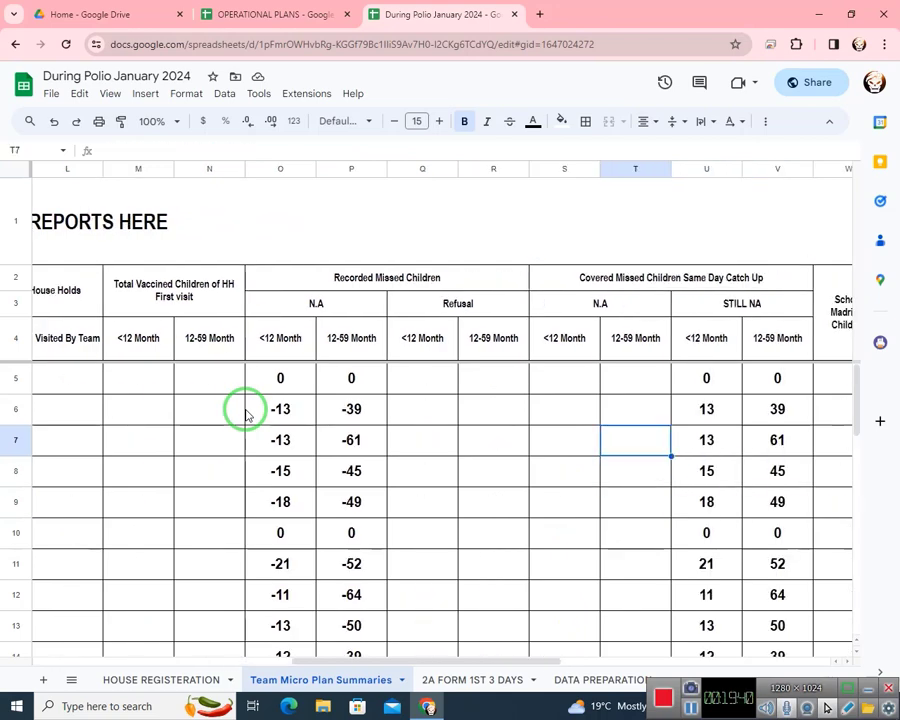
{"action": "key", "text": "Left"}
{"action": "key", "text": "Up"}
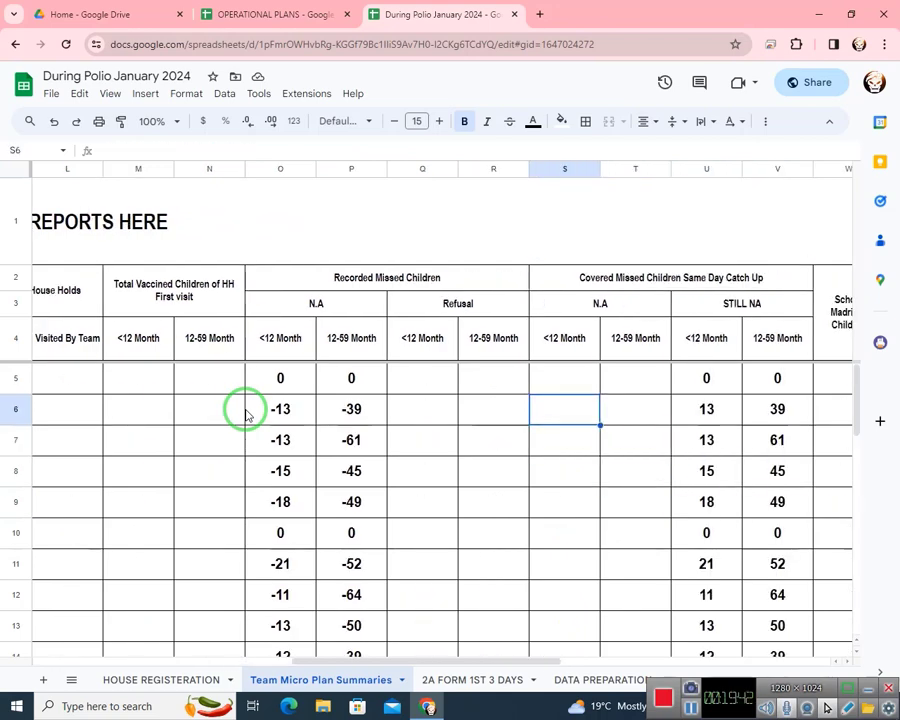
- Check the N.A missed children formulas for <12 Month in O5 and O6 against the neighbouring columns
{"action": "key", "text": "Left"}
{"action": "key", "text": "Up"}
{"action": "key", "text": "Left"}
{"action": "key", "text": "Left"}
{"action": "key", "text": "Left"}
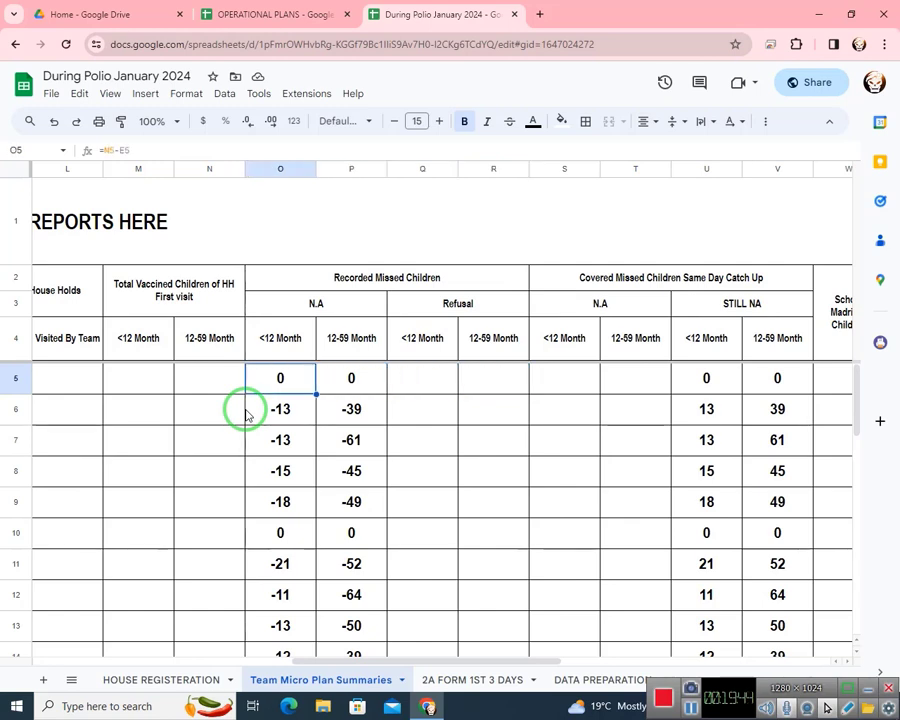
{"action": "key", "text": "Down"}
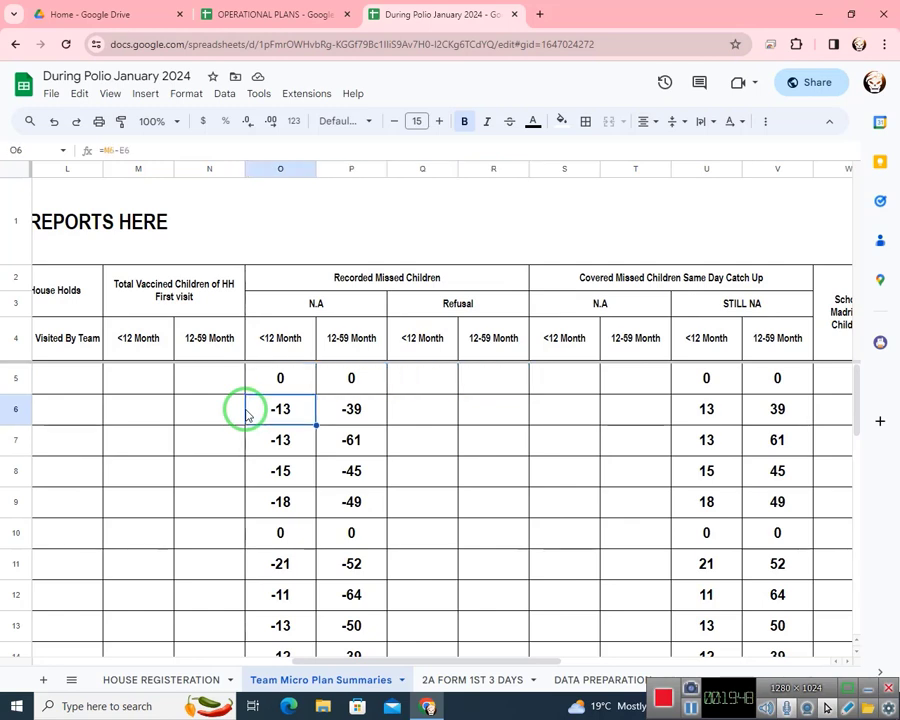
{"action": "key", "text": "Right"}
{"action": "key", "text": "Right"}
- Compare the O6 missed children formula with the vaccinated <12 Month cell M6 in the same row
{"action": "key", "text": "Left"}
{"action": "key", "text": "Left"}
{"action": "key", "text": "Left"}
{"action": "key", "text": "Left"}
{"action": "key", "text": "Left"}
{"action": "key", "text": "Left"}
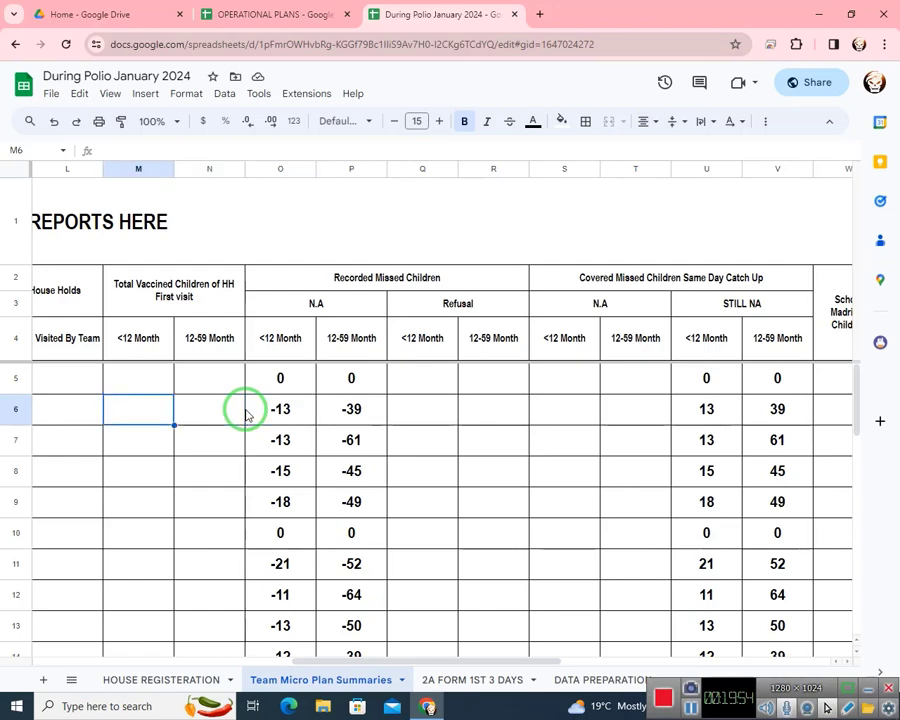
{"action": "key", "text": "Right"}
{"action": "key", "text": "Right"}
{"action": "key", "text": "Right"}
{"action": "key", "text": "Right"}
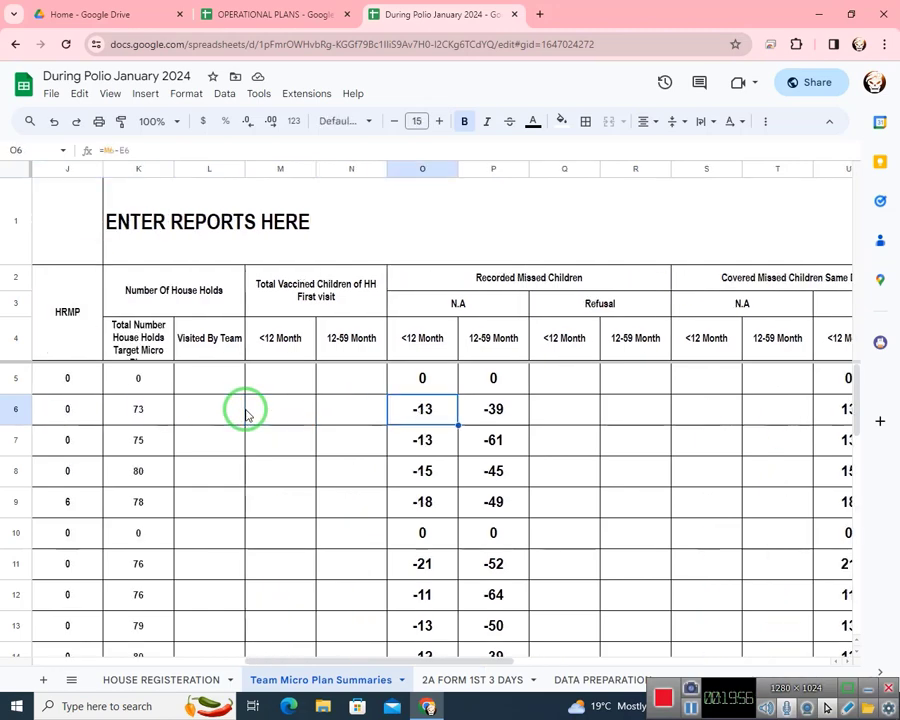
- Try the formula =M6-N6 in the missed <12 Month cell O6
{"action": "type", "text": "="}
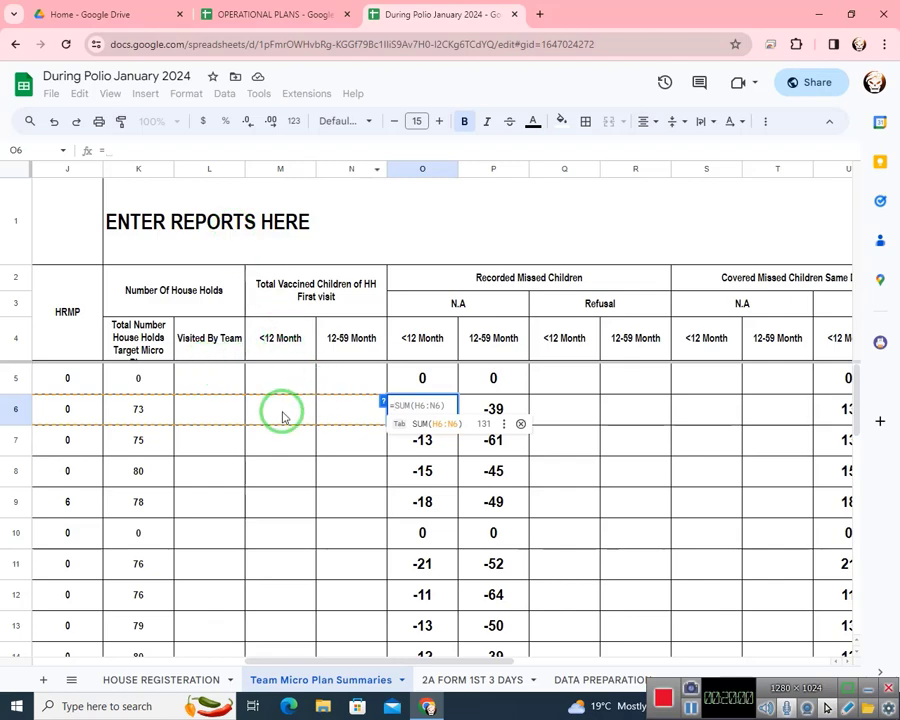
{"action": "left_click", "coordinate": [283, 417]}
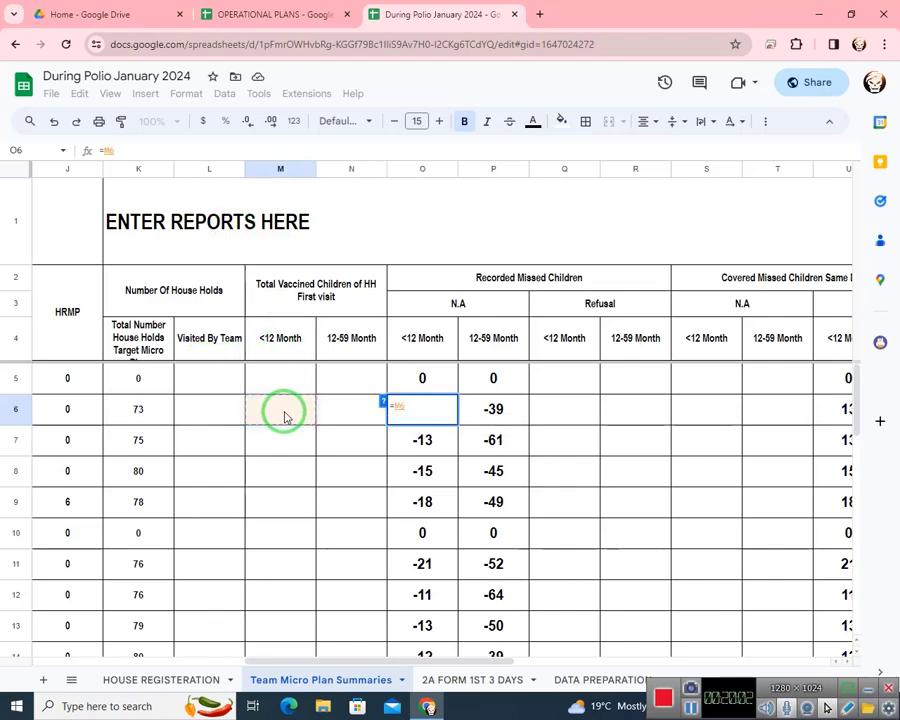
{"action": "left_click", "coordinate": [352, 418]}
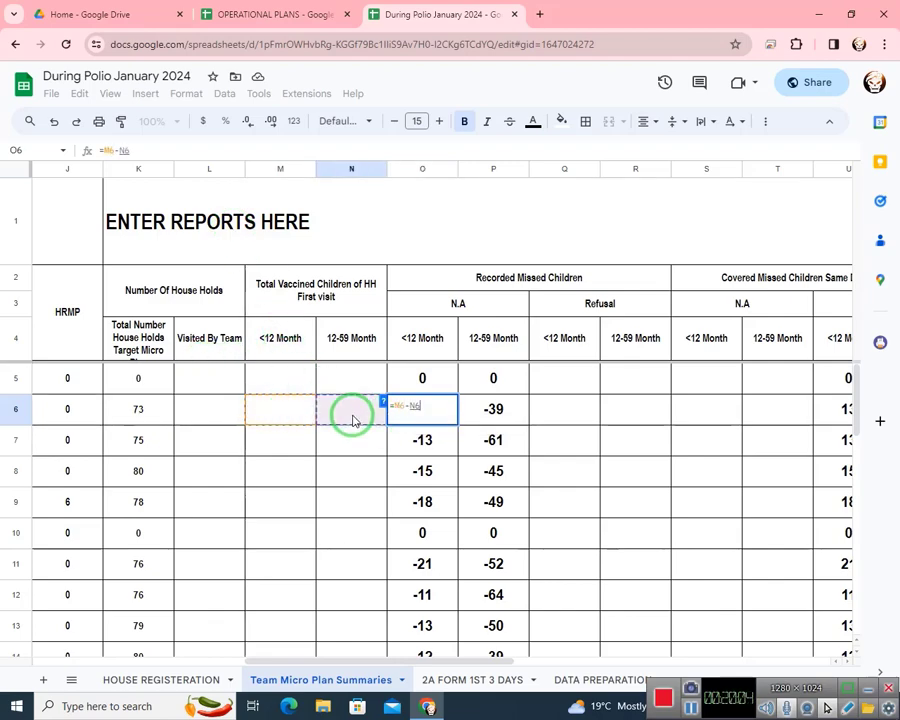
{"action": "key", "text": "Return"}
{"action": "key", "text": "Up"}
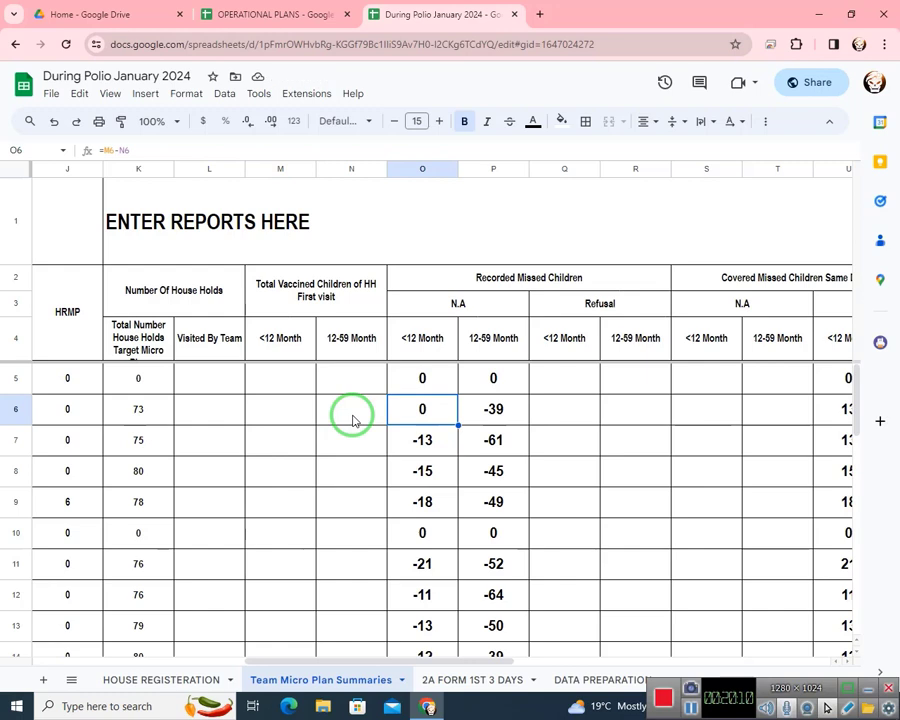
- Test the missed children formula with trial counts of 13 and 12 in M6, and empty the cell again
{"action": "key", "text": "Left"}
{"action": "key", "text": "Left"}
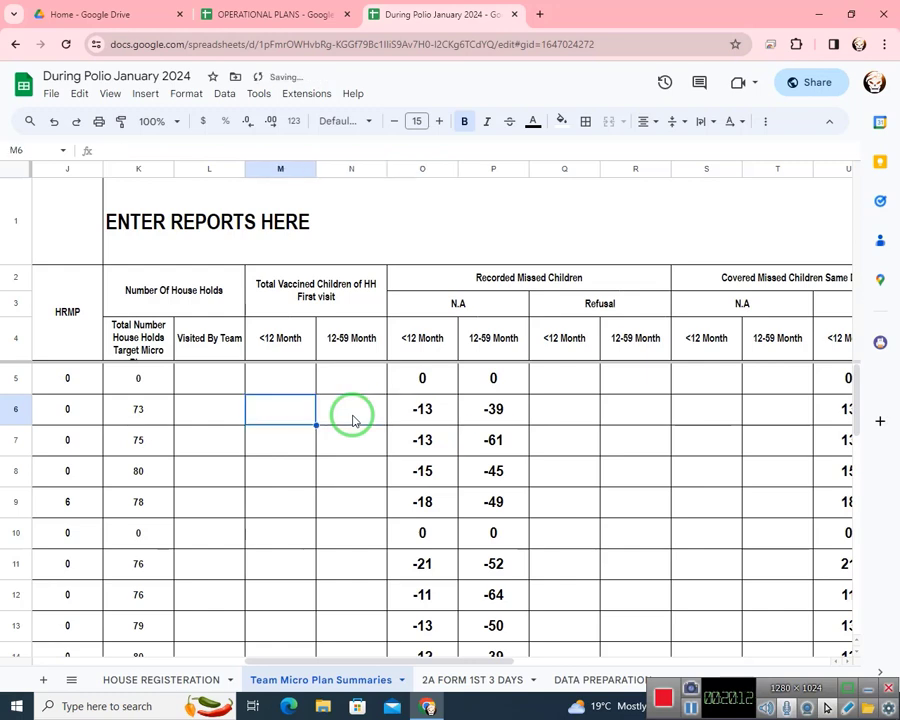
{"action": "type", "text": "13"}
{"action": "key", "text": "Return"}
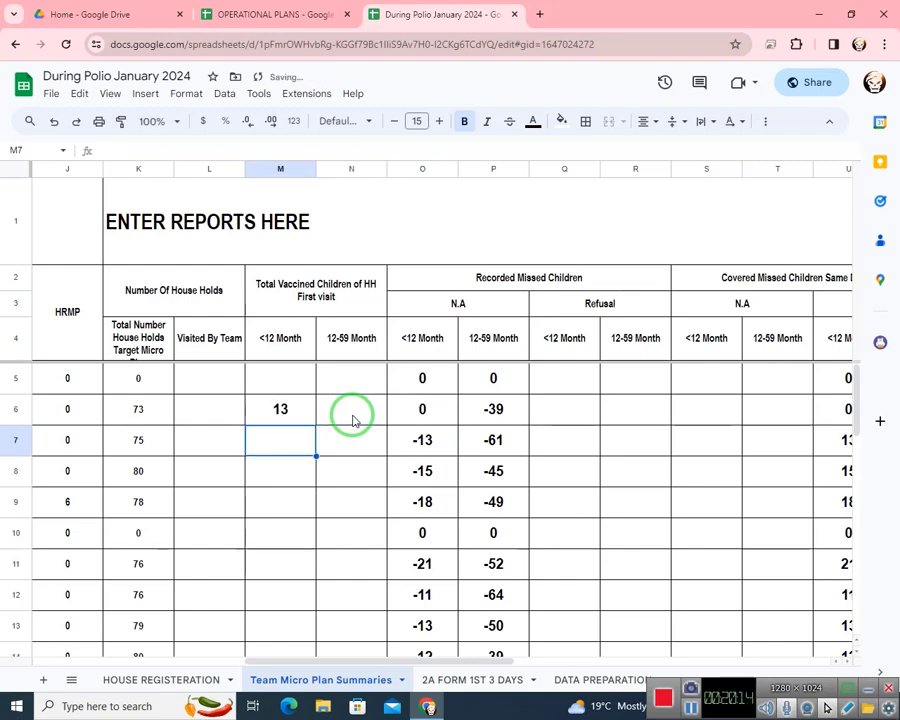
{"action": "key", "text": "Up"}
{"action": "key", "text": "Return"}
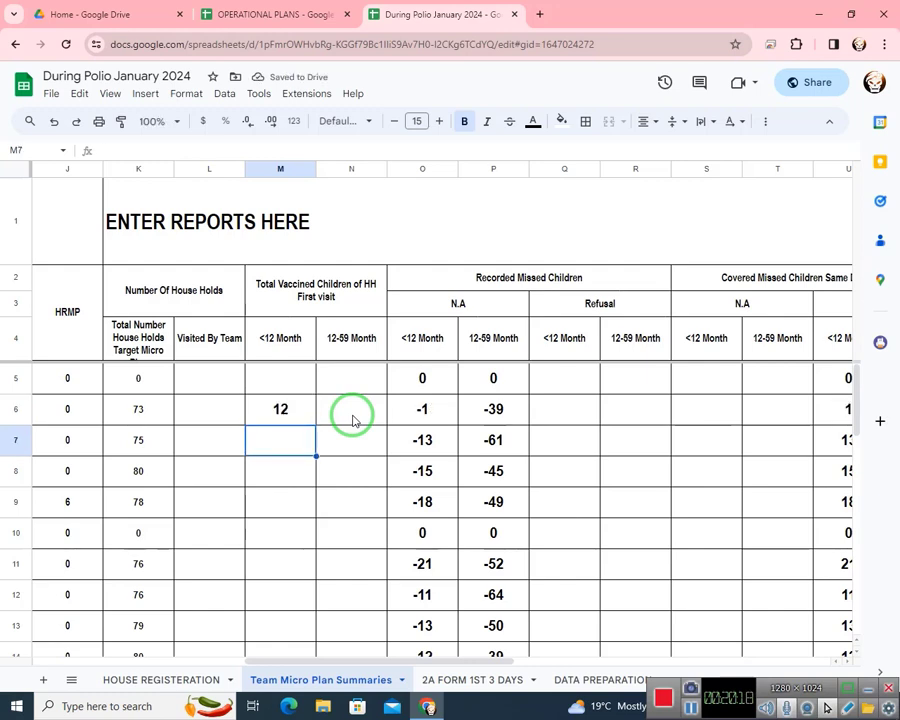
{"action": "key", "text": "Up"}
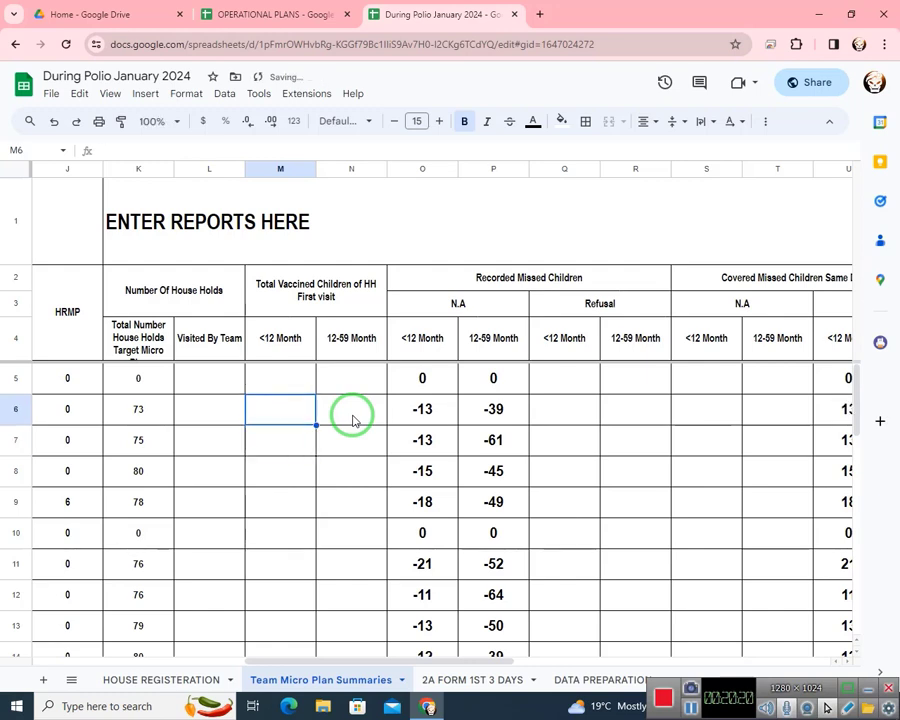
- Replace the missed <12 Month formula in O6 with =E6-M6 and copy the cell
{"action": "key", "text": "Right"}
{"action": "key", "text": "Right"}
{"action": "key", "text": "Left"}
{"action": "key", "text": "Left"}
{"action": "key", "text": "Right"}
{"action": "key", "text": "Right"}
{"action": "type", "text": "="}
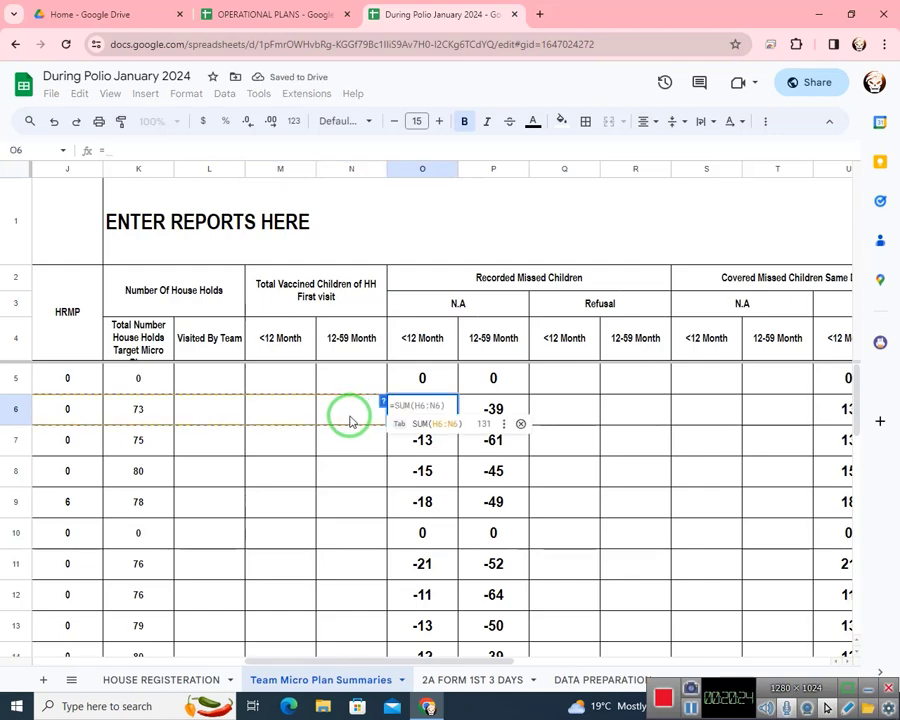
{"action": "left_click_drag", "start_coordinate": [452, 665], "coordinate": [12, 645]}
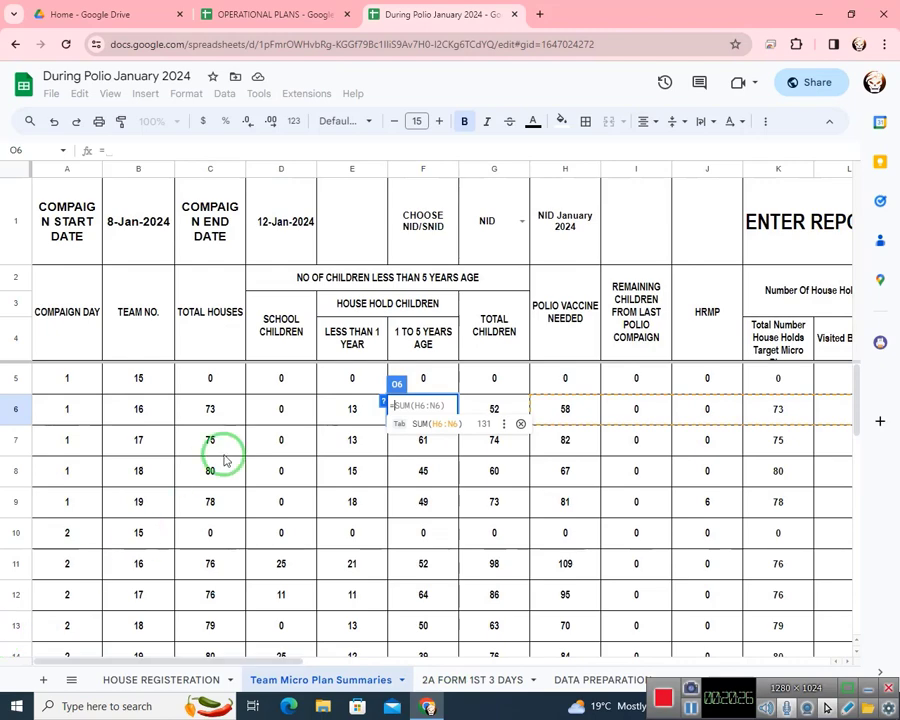
{"action": "left_click", "coordinate": [346, 408]}
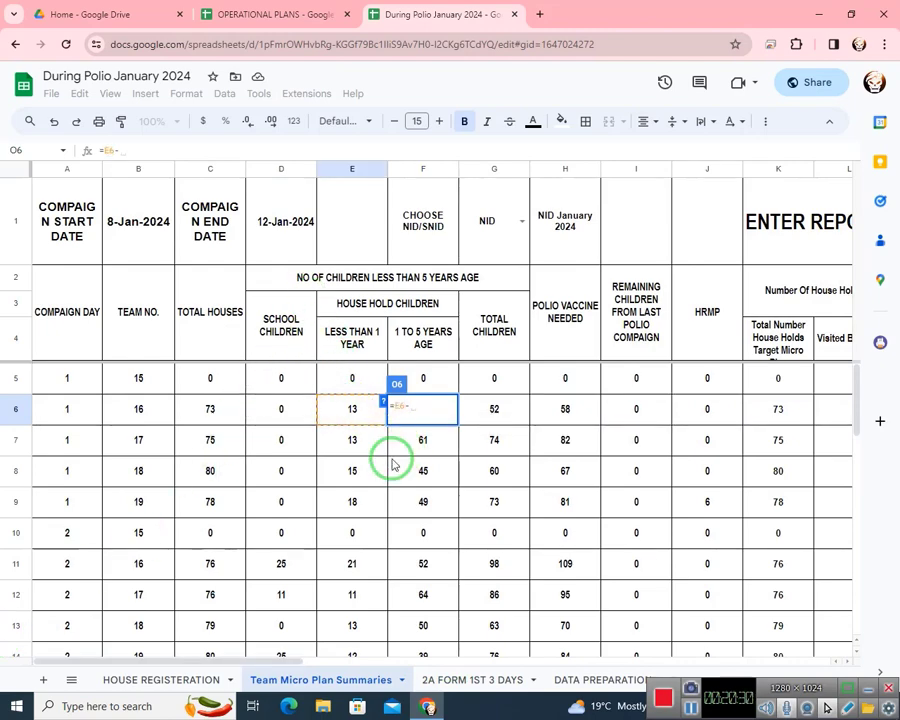
{"action": "left_click_drag", "start_coordinate": [283, 661], "coordinate": [432, 645]}
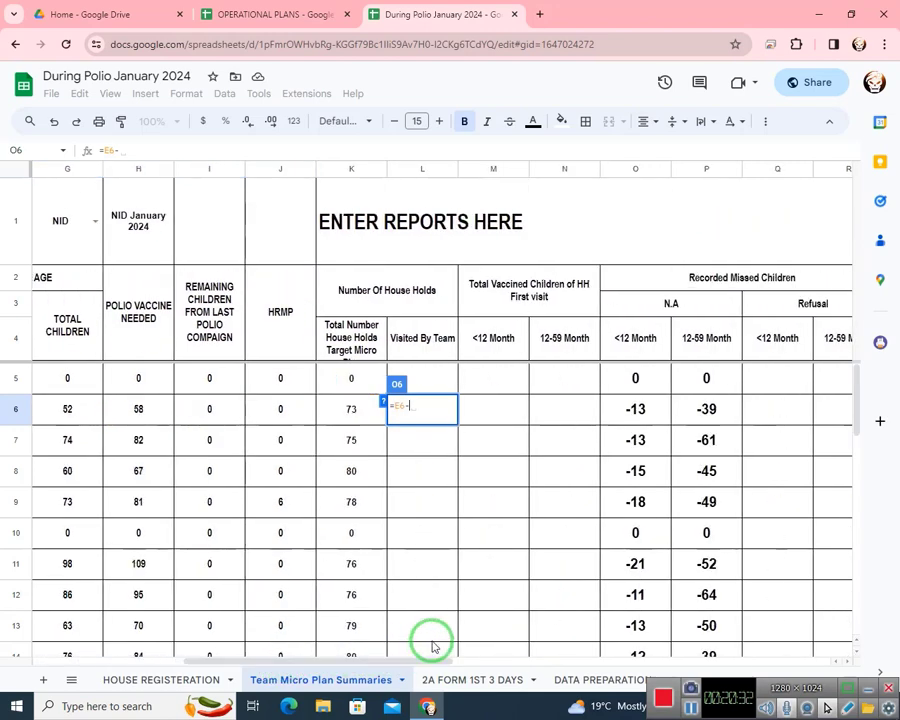
{"action": "left_click", "coordinate": [494, 410]}
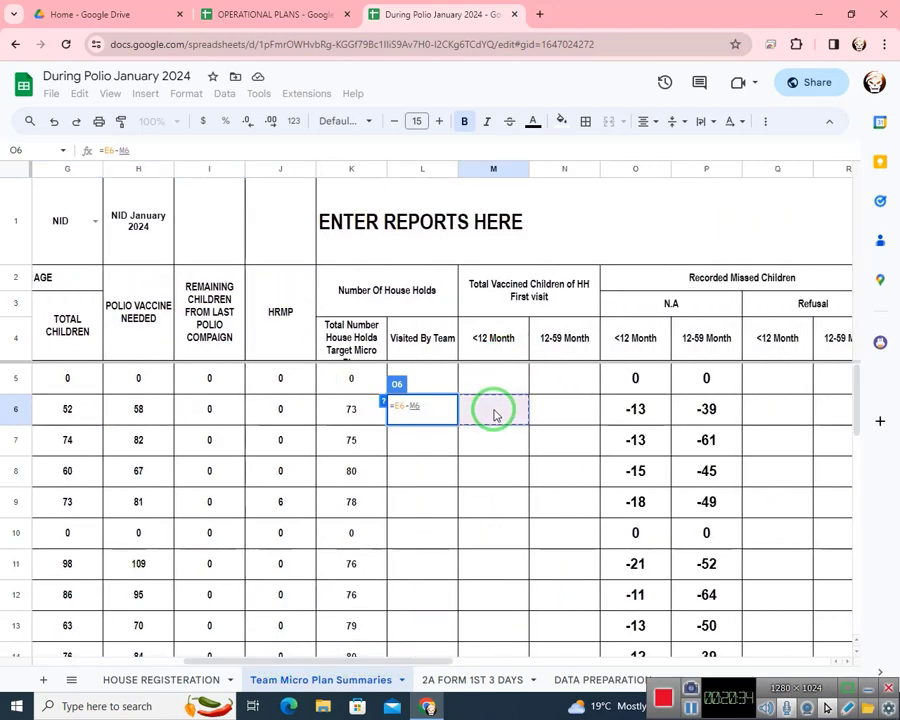
{"action": "key", "text": "Return"}
{"action": "key", "text": "Up"}
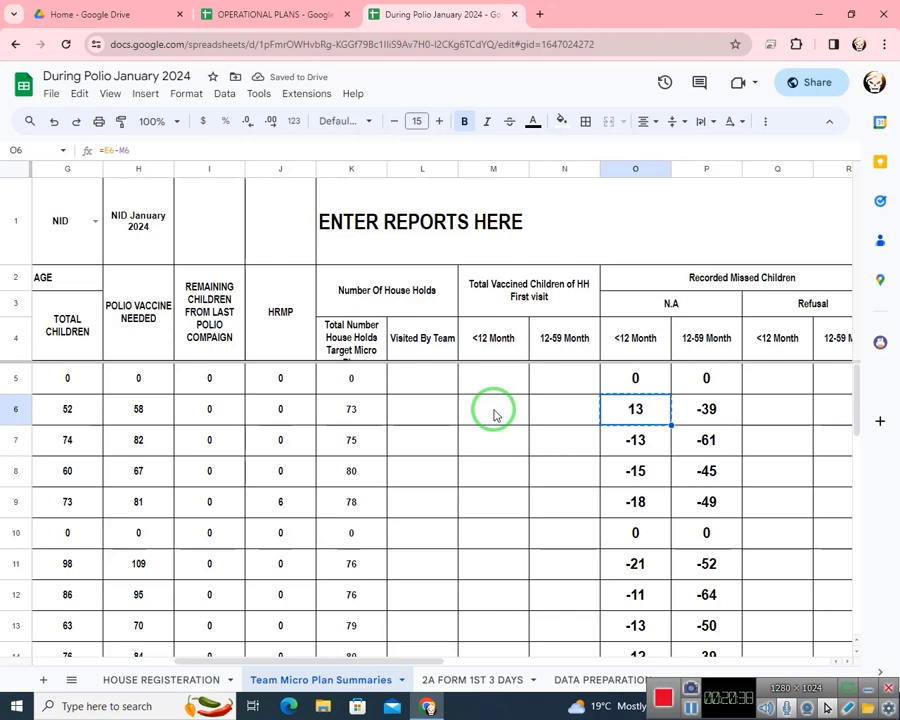
- Paste the copied O6 formula over both N.A missed children columns, O5:P19
{"action": "key", "text": "Up"}
{"action": "key", "text": "shift+Down"}
{"action": "key", "text": "shift+Down"}
{"action": "key", "text": "shift+Down"}
{"action": "key", "text": "shift+Down"}
{"action": "key", "text": "shift+Down"}
{"action": "key", "text": "shift+Down"}
{"action": "key", "text": "shift+Down"}
{"action": "key", "text": "shift+Down"}
{"action": "key", "text": "shift+Down"}
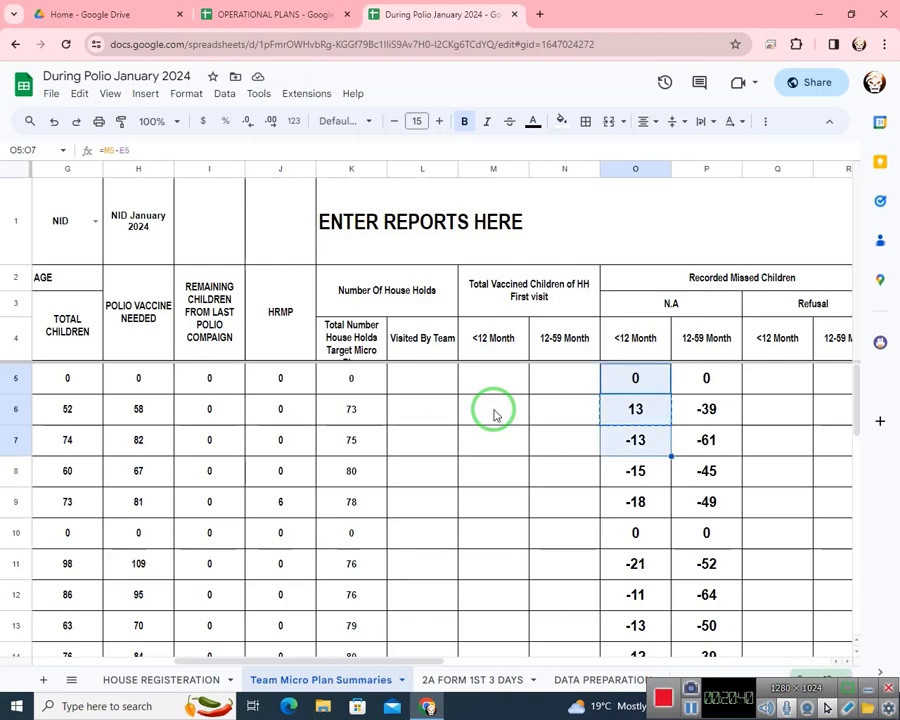
{"action": "key", "text": "shift+Down"}
{"action": "key", "text": "shift+Down"}
{"action": "key", "text": "shift+Down"}
{"action": "key", "text": "shift+Down"}
{"action": "key", "text": "shift+Down"}
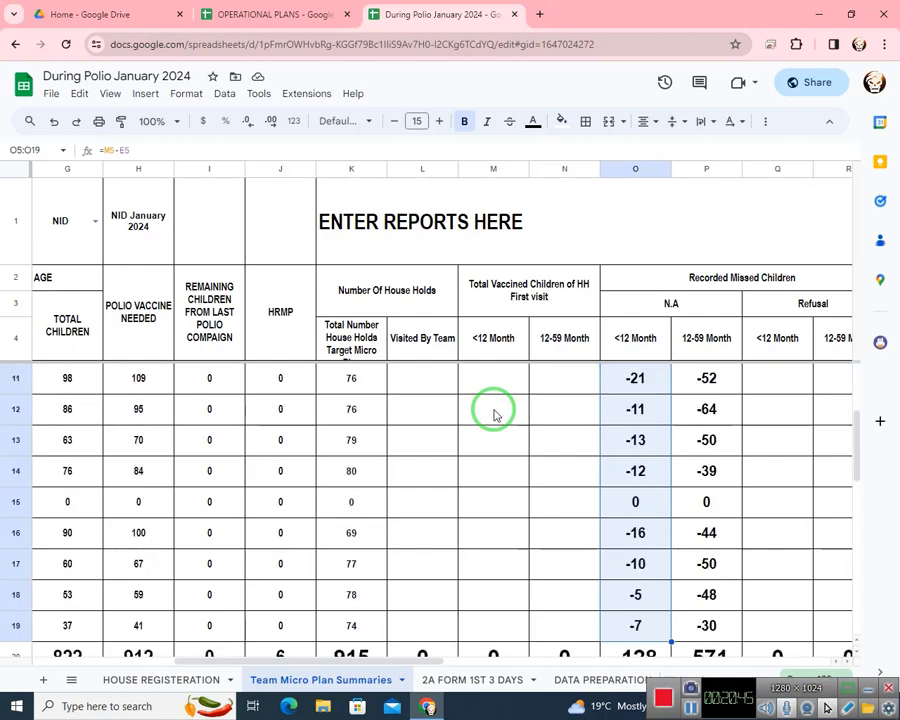
{"action": "key", "text": "shift+Right"}
{"action": "key", "text": "ctrl+v"}
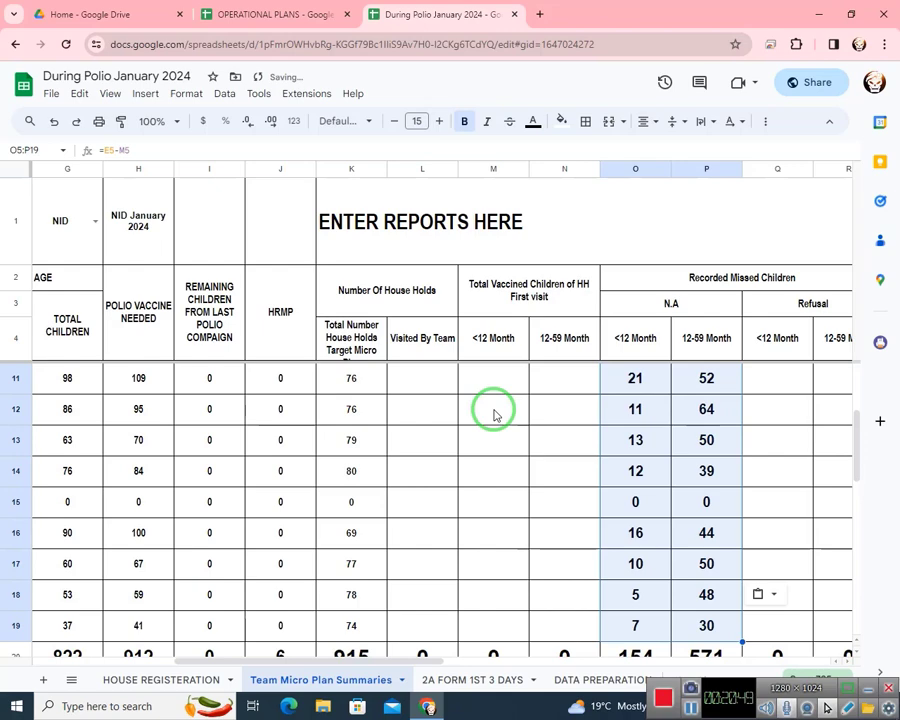
- Look over the first rows of the filled N.A columns and the 12-59 Month Refusal column heading in R4
{"action": "key", "text": "Up"}
{"action": "key", "text": "Down"}
{"action": "key", "text": "Right"}
{"action": "key", "text": "Right"}
{"action": "key", "text": "Right"}
{"action": "key", "text": "Up"}
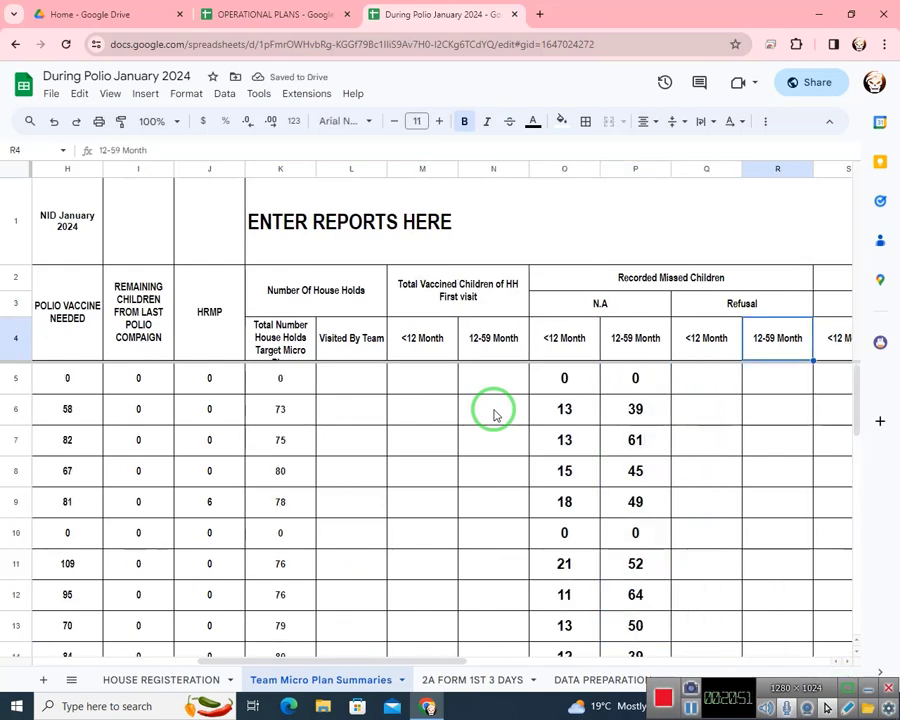
{"action": "key", "text": "Down"}
- Examine the N.A columns under Covered Missed Children Same Day Catch Up, checking entry cells S5 and T5
{"action": "key", "text": "Right"}
{"action": "key", "text": "Right"}
{"action": "key", "text": "Right"}
{"action": "key", "text": "Up"}
{"action": "key", "text": "Down"}
{"action": "key", "text": "Left"}
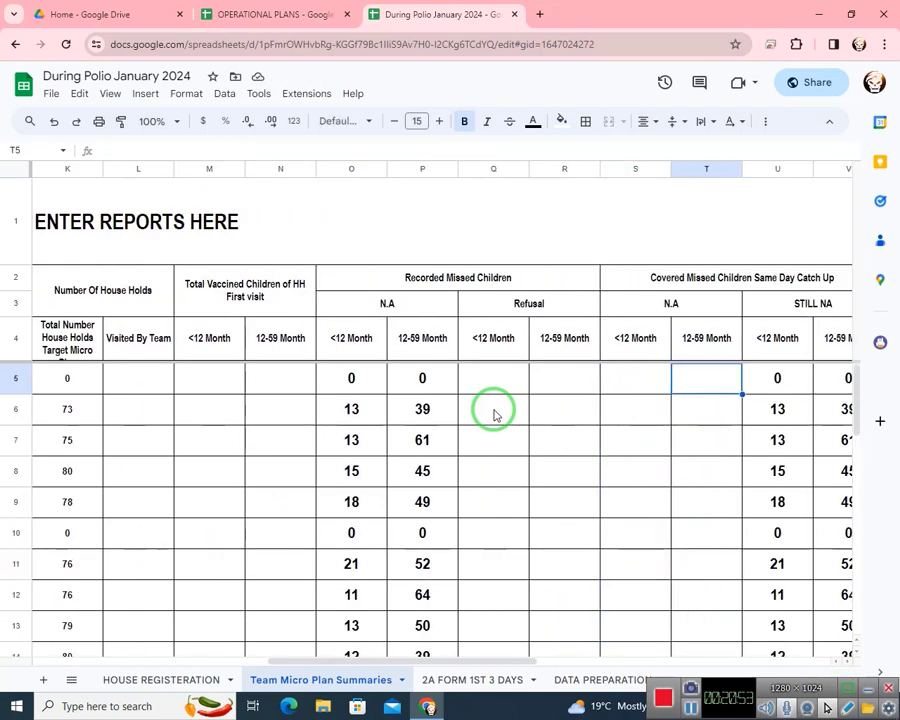
{"action": "key", "text": "Left"}
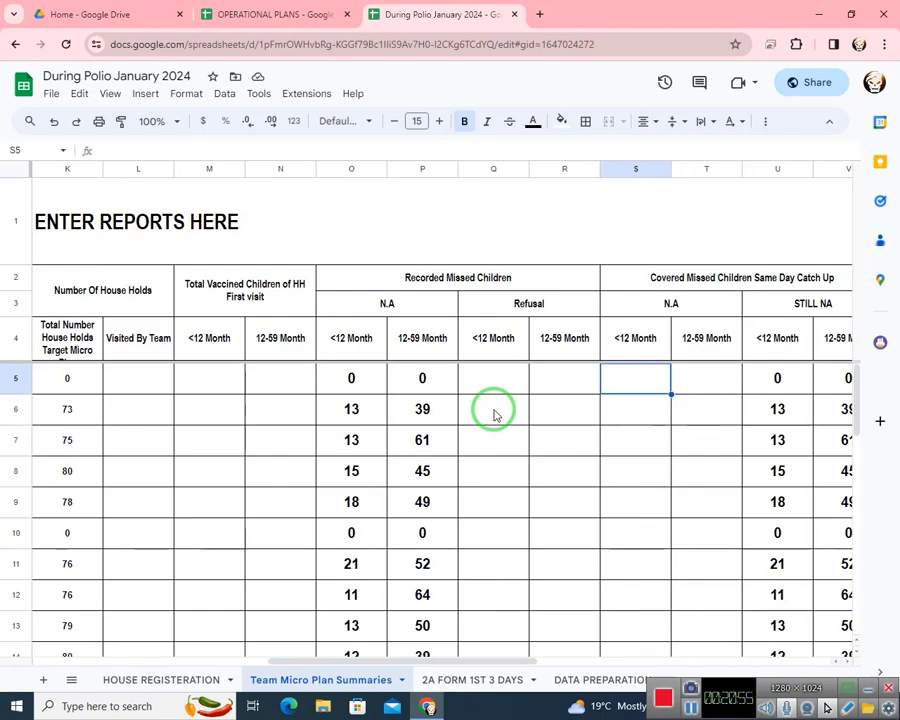
{"action": "key", "text": "Up"}
{"action": "key", "text": "Down"}
{"action": "key", "text": "Right"}
{"action": "key", "text": "Left"}
{"action": "key", "text": "Right"}
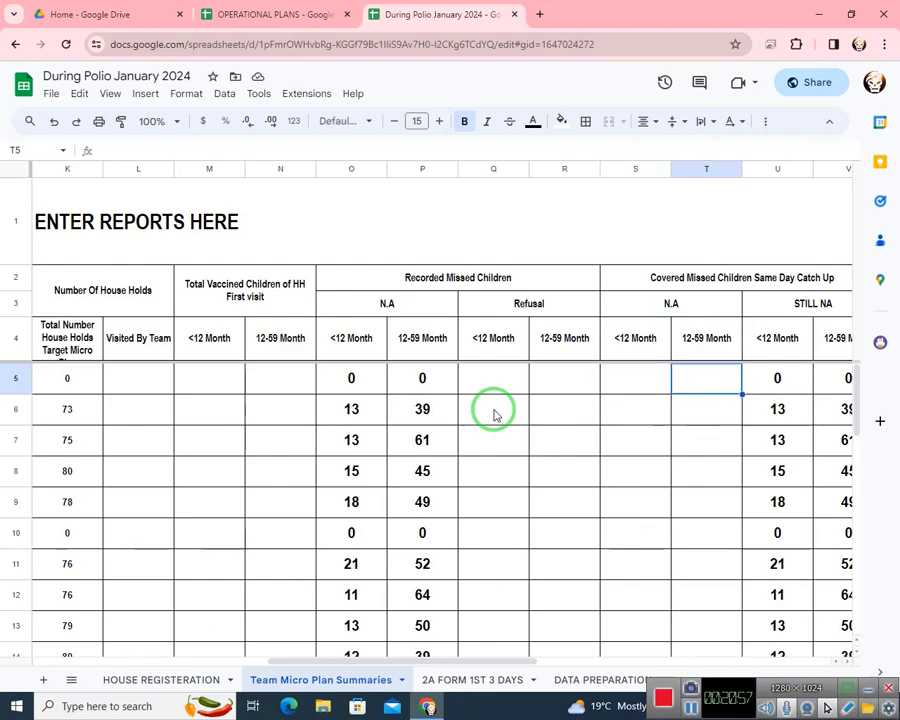
- Look over the report entry columns from School Madrissa Children through Vaccine Recorded Doses on row 5
{"action": "key", "text": "Right"}
{"action": "key", "text": "Right"}
{"action": "key", "text": "Right"}
{"action": "key", "text": "Right"}
{"action": "key", "text": "Left"}
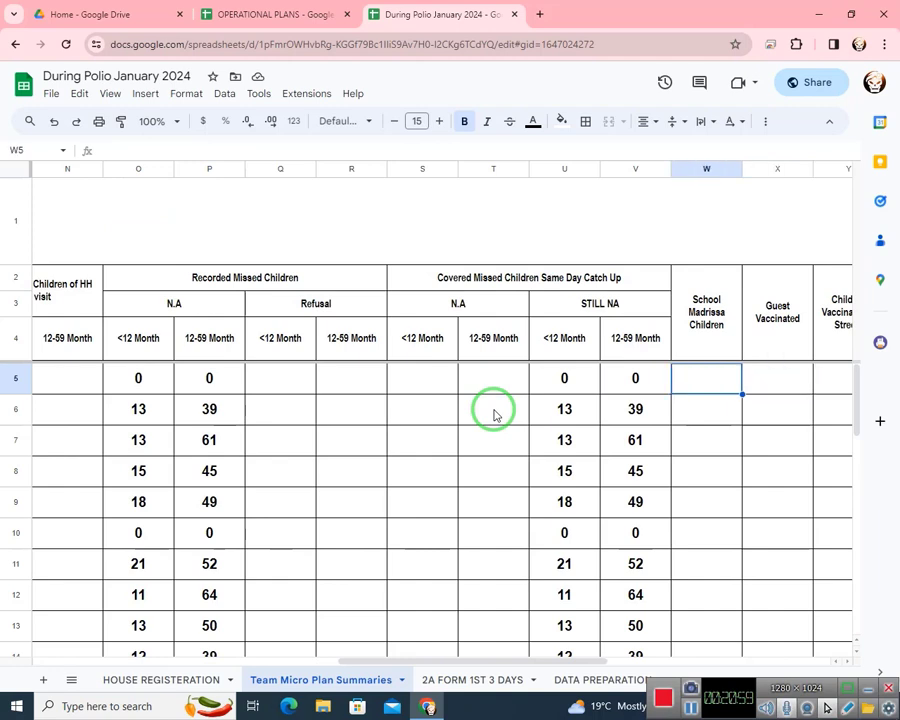
{"action": "key", "text": "Right"}
{"action": "key", "text": "Left"}
{"action": "key", "text": "Right"}
{"action": "key", "text": "Right"}
{"action": "key", "text": "Right"}
{"action": "key", "text": "Right"}
{"action": "key", "text": "Right"}
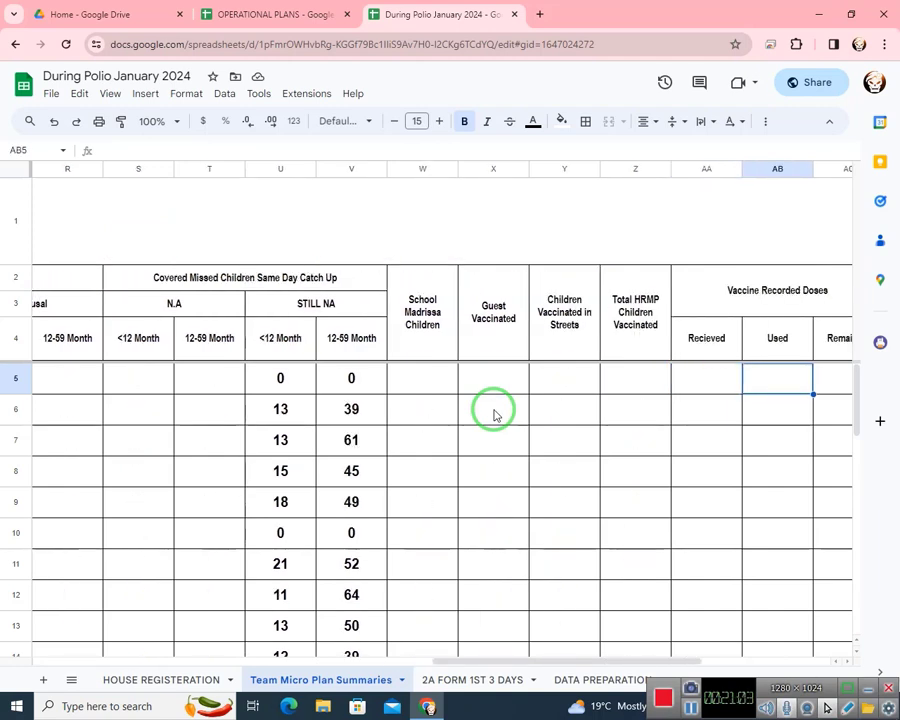
{"action": "key", "text": "Right"}
{"action": "key", "text": "Right"}
{"action": "key", "text": "Right"}
{"action": "key", "text": "Left"}
{"action": "key", "text": "Left"}
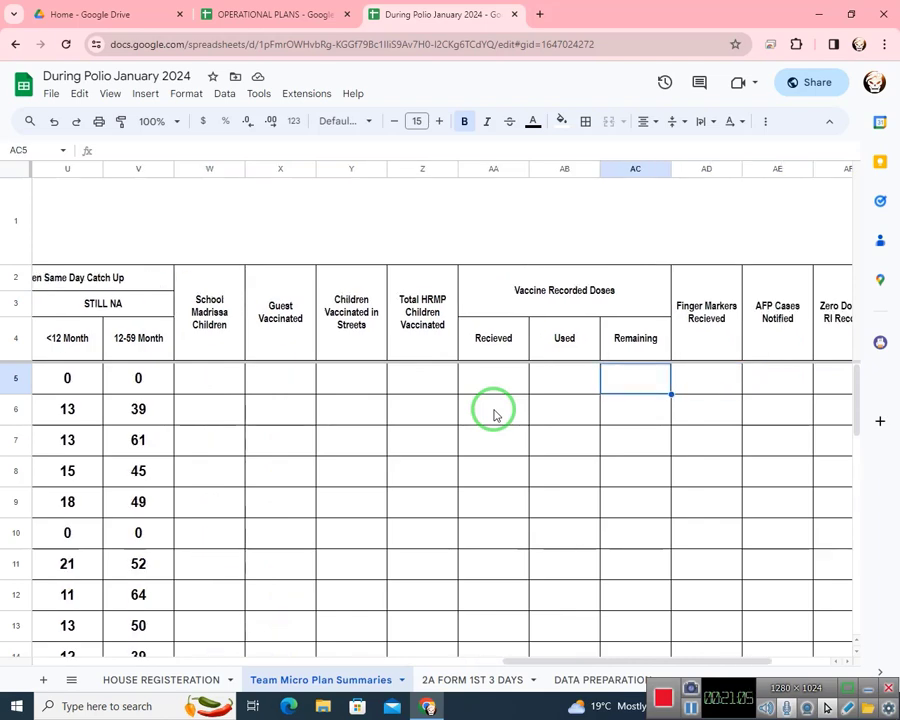
- Enter the formula =AA5-AB5 in AC5 to calculate the remaining vaccine doses
{"action": "key", "text": "Left"}
{"action": "key", "text": "Up"}
{"action": "key", "text": "Down"}
{"action": "key", "text": "Right"}
{"action": "key", "text": "Up"}
{"action": "key", "text": "Down"}
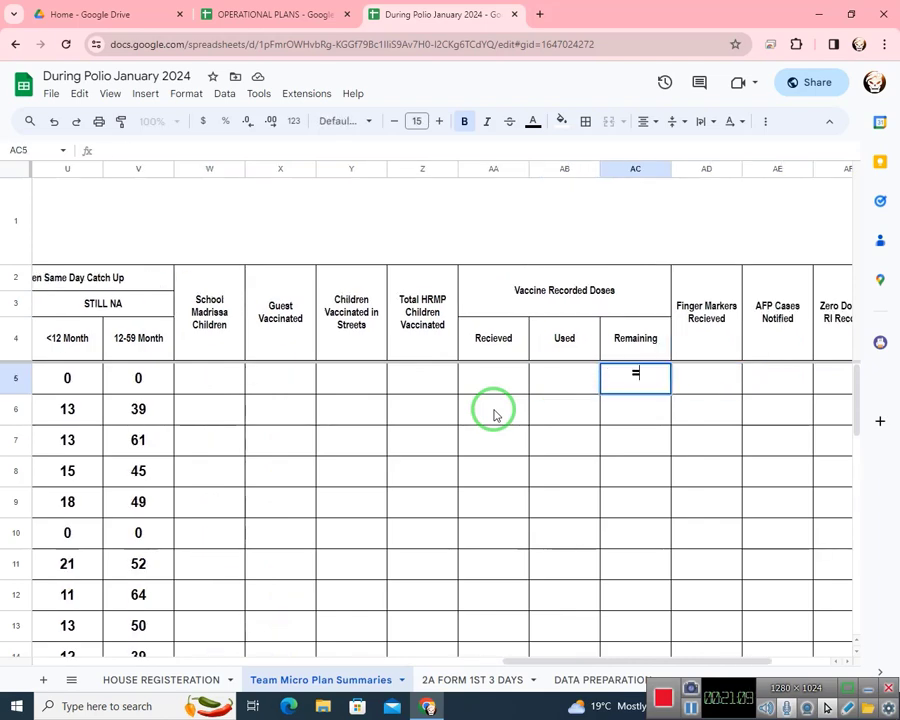
{"action": "type", "text": "="}
{"action": "left_click", "coordinate": [500, 377]}
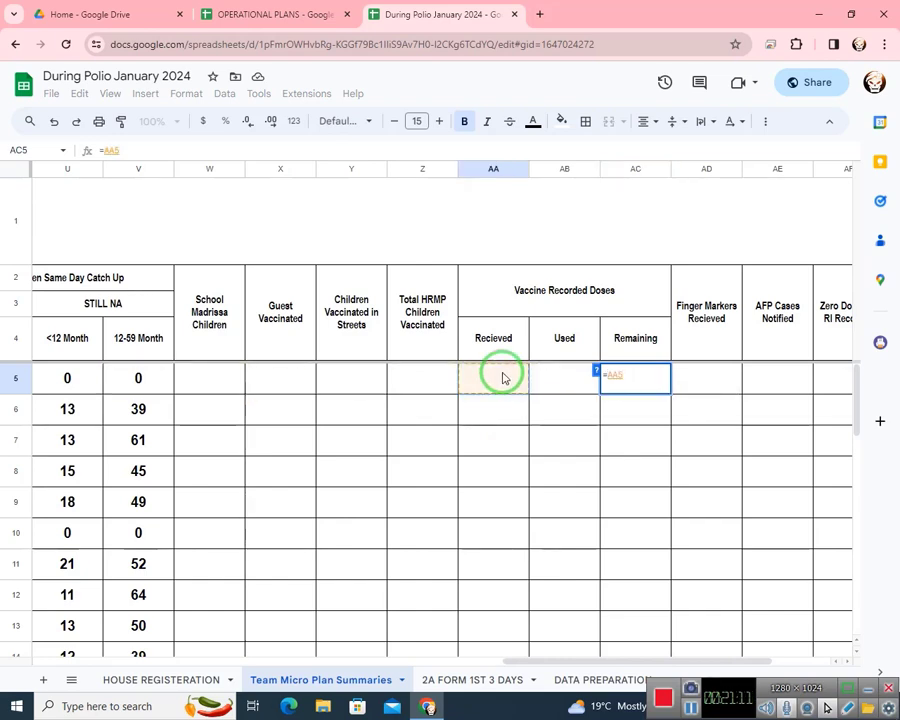
{"action": "left_click", "coordinate": [569, 386]}
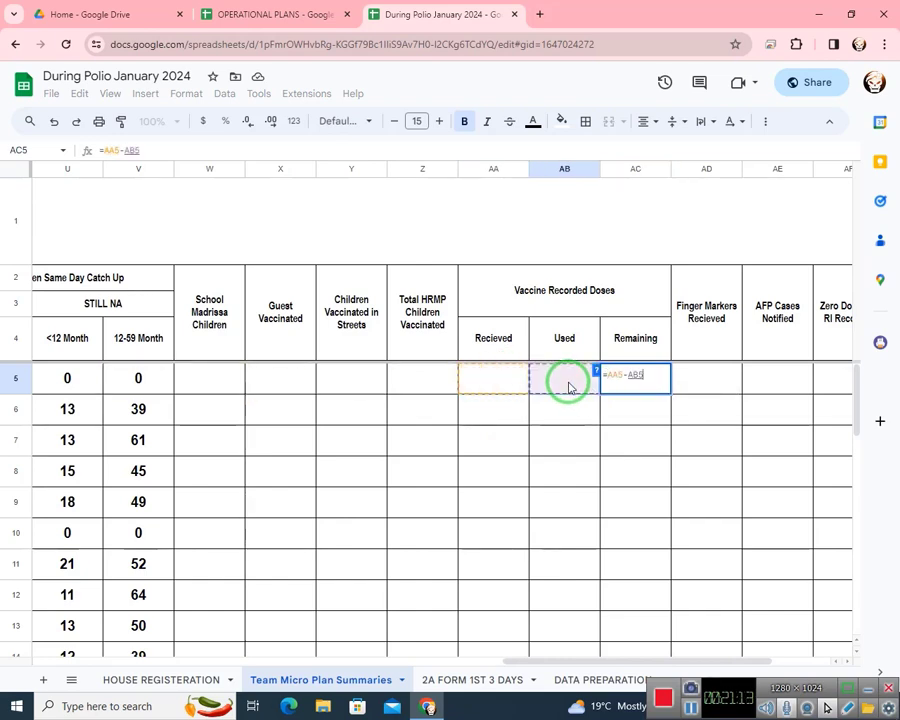
{"action": "key", "text": "Return"}
{"action": "key", "text": "Up"}
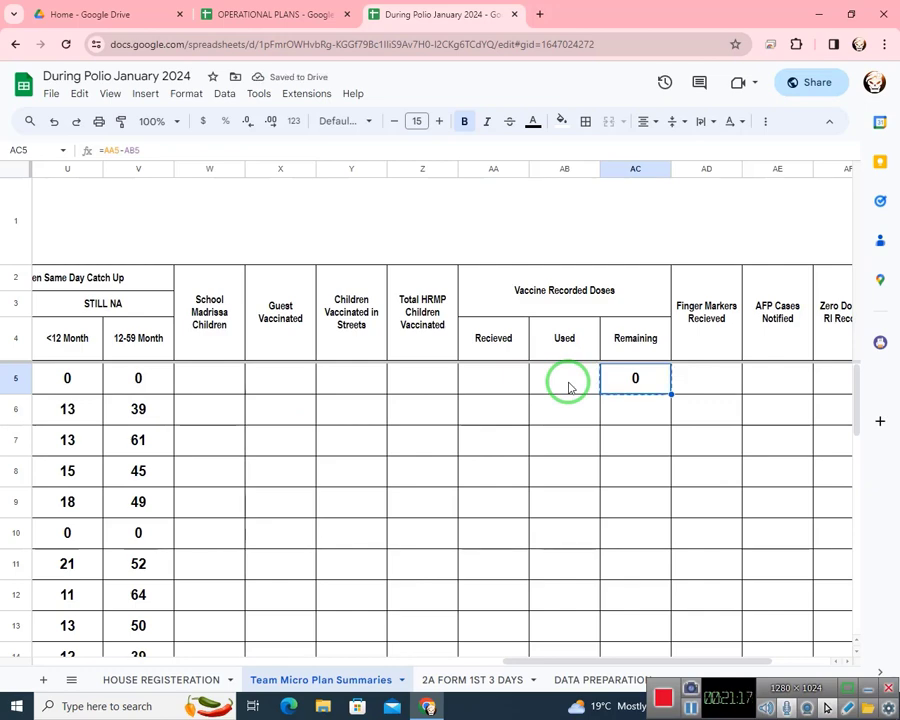
- Copy the AC5 remaining doses formula down through AC19
{"action": "key", "text": "shift+Down"}
{"action": "key", "text": "shift+Down"}
{"action": "key", "text": "shift+Down"}
{"action": "key", "text": "shift+Down"}
{"action": "key", "text": "shift+Down"}
{"action": "key", "text": "shift+Down"}
{"action": "key", "text": "shift+Down"}
{"action": "key", "text": "shift+Down"}
{"action": "key", "text": "shift+Down"}
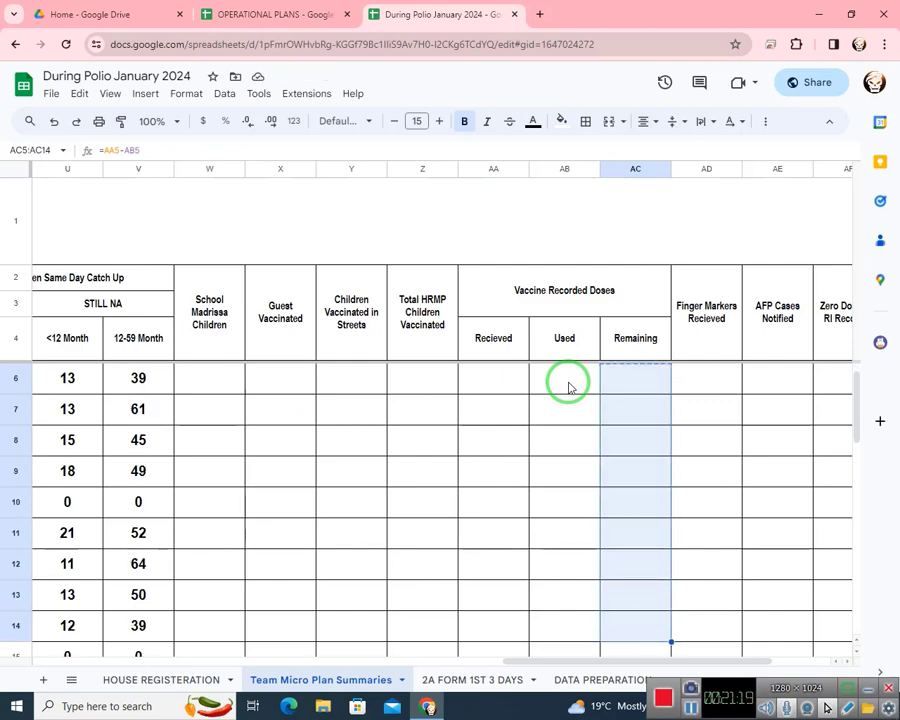
{"action": "key", "text": "shift+Down"}
{"action": "key", "text": "shift+Down"}
{"action": "key", "text": "shift+Down"}
{"action": "key", "text": "shift+Down"}
{"action": "key", "text": "shift+Down"}
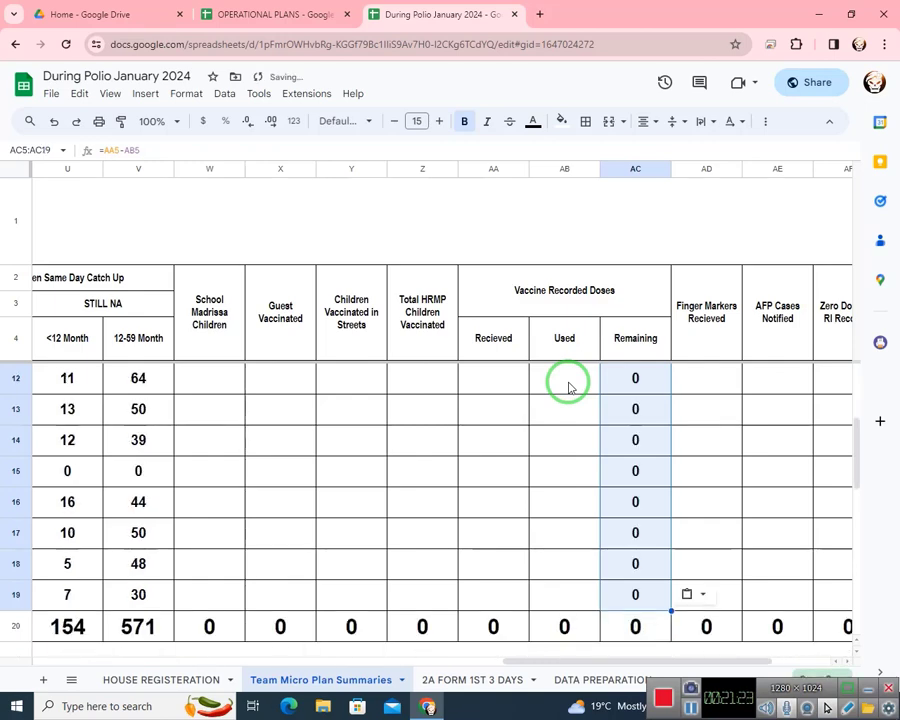
- Review the Finger Markers, AFP Cases Notified, Zero Dose and Vitamin A Capsules Used entry columns
{"action": "key", "text": "Up"}
{"action": "key", "text": "Down"}
{"action": "key", "text": "Right"}
{"action": "key", "text": "Up"}
{"action": "key", "text": "Right"}
{"action": "key", "text": "Down"}
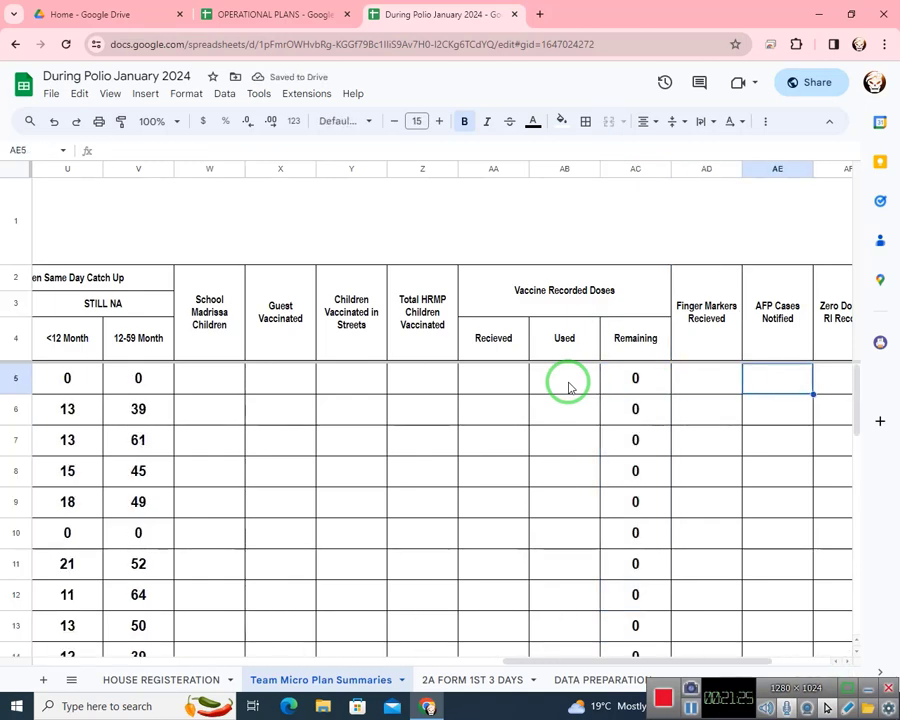
{"action": "key", "text": "Right"}
{"action": "key", "text": "Right"}
{"action": "key", "text": "Right"}
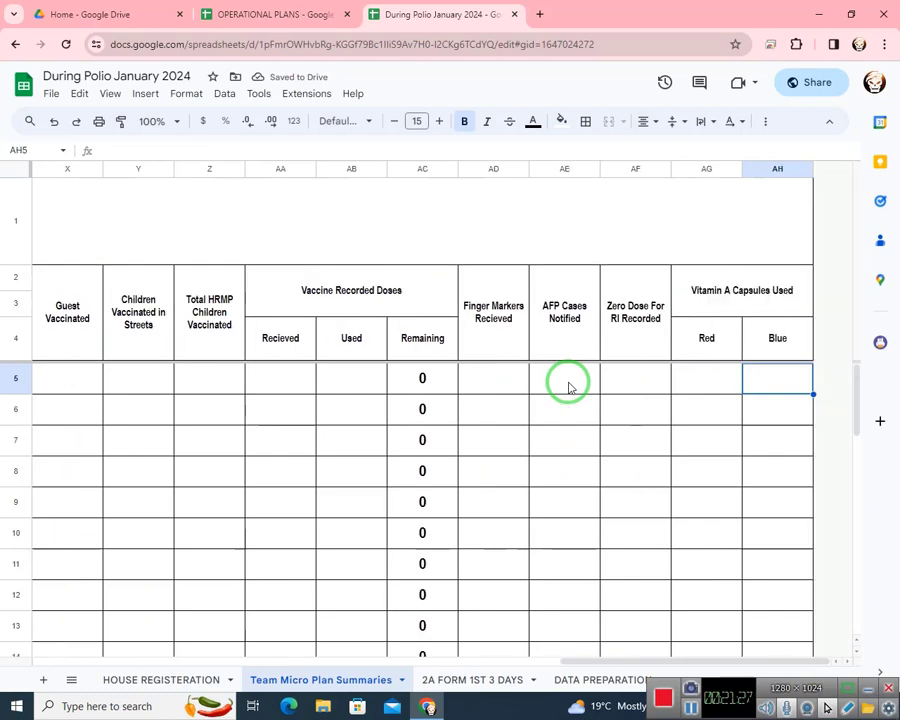
- Examine the Catchup Days section and the target formulas for children under 12 months in C26 and C25
{"action": "key", "text": "Left"}
{"action": "key", "text": "Left"}
{"action": "key", "text": "Left"}
{"action": "key", "text": "Left"}
{"action": "key", "text": "Left"}
{"action": "key", "text": "Left"}
{"action": "key", "text": "Left"}
{"action": "key", "text": "Left"}
{"action": "key", "text": "Left"}
{"action": "key", "text": "Left"}
{"action": "key", "text": "Left"}
{"action": "key", "text": "Left"}
{"action": "key", "text": "Left"}
{"action": "key", "text": "Left"}
{"action": "key", "text": "Left"}
{"action": "key", "text": "Left"}
{"action": "key", "text": "Left"}
{"action": "key", "text": "Left"}
{"action": "key", "text": "Left"}
{"action": "key", "text": "Left"}
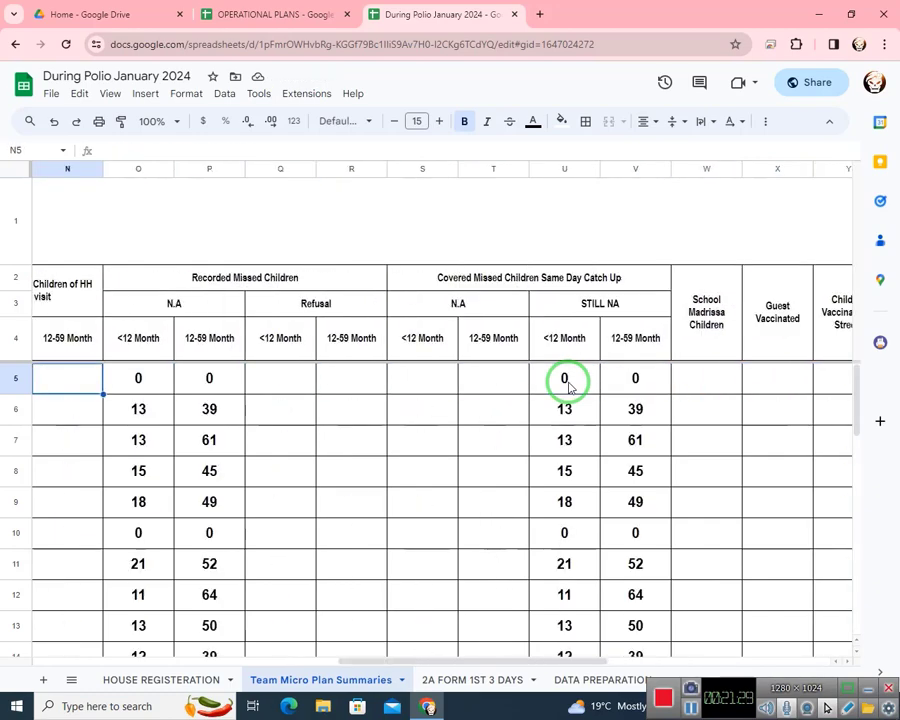
{"action": "key", "text": "Left"}
{"action": "key", "text": "Left"}
{"action": "key", "text": "Left"}
{"action": "key", "text": "Left"}
{"action": "key", "text": "Left"}
{"action": "key", "text": "Left"}
{"action": "key", "text": "Left"}
{"action": "key", "text": "Left"}
{"action": "key", "text": "Left"}
{"action": "key", "text": "Left"}
{"action": "key", "text": "Left"}
{"action": "key", "text": "Left"}
{"action": "key", "text": "Left"}
{"action": "key", "text": "Down"}
{"action": "key", "text": "Down"}
{"action": "key", "text": "Down"}
{"action": "key", "text": "Down"}
{"action": "key", "text": "Down"}
{"action": "key", "text": "Down"}
{"action": "key", "text": "Down"}
{"action": "key", "text": "Down"}
{"action": "key", "text": "Down"}
{"action": "key", "text": "Down"}
{"action": "key", "text": "Down"}
{"action": "key", "text": "Down"}
{"action": "key", "text": "Down"}
{"action": "key", "text": "Down"}
{"action": "key", "text": "Down"}
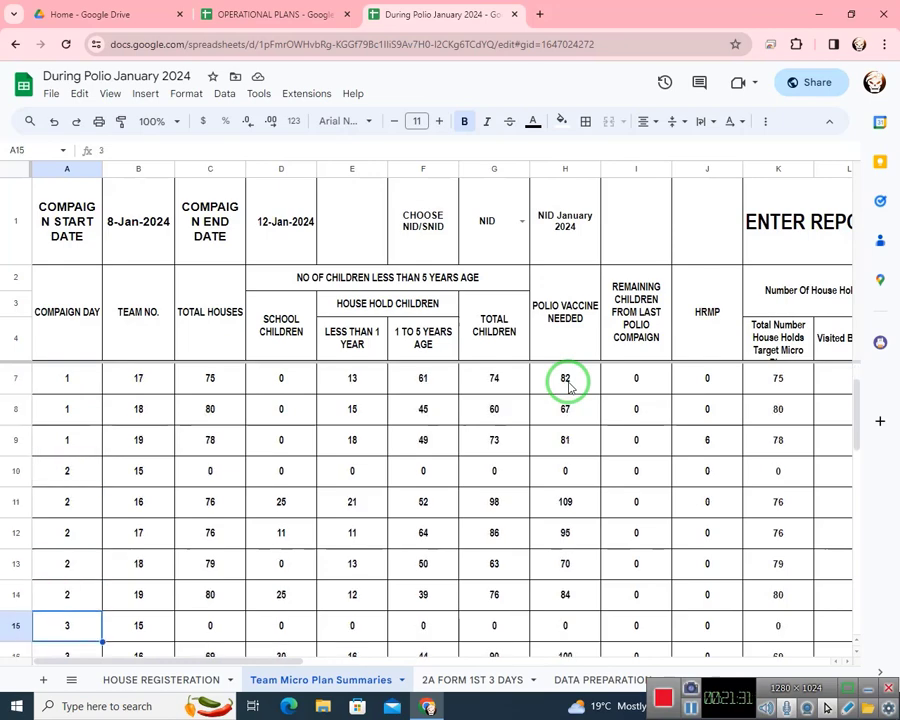
{"action": "key", "text": "Down"}
{"action": "key", "text": "Down"}
{"action": "key", "text": "Down"}
{"action": "key", "text": "Down"}
{"action": "key", "text": "Down"}
{"action": "key", "text": "Down"}
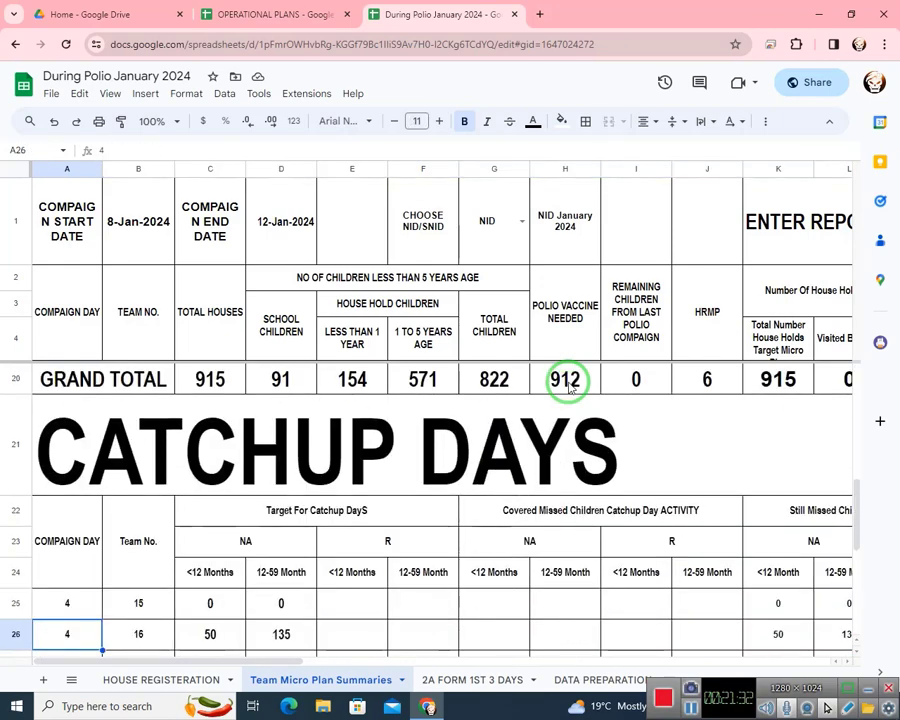
{"action": "key", "text": "Up"}
{"action": "key", "text": "Right"}
{"action": "key", "text": "Up"}
{"action": "key", "text": "Right"}
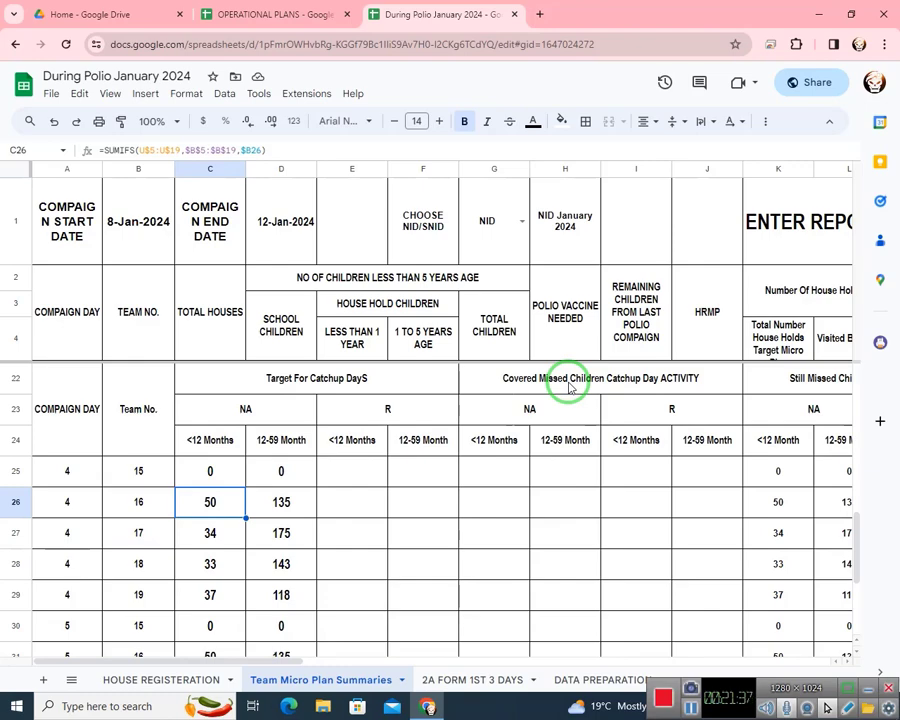
{"action": "key", "text": "Up"}
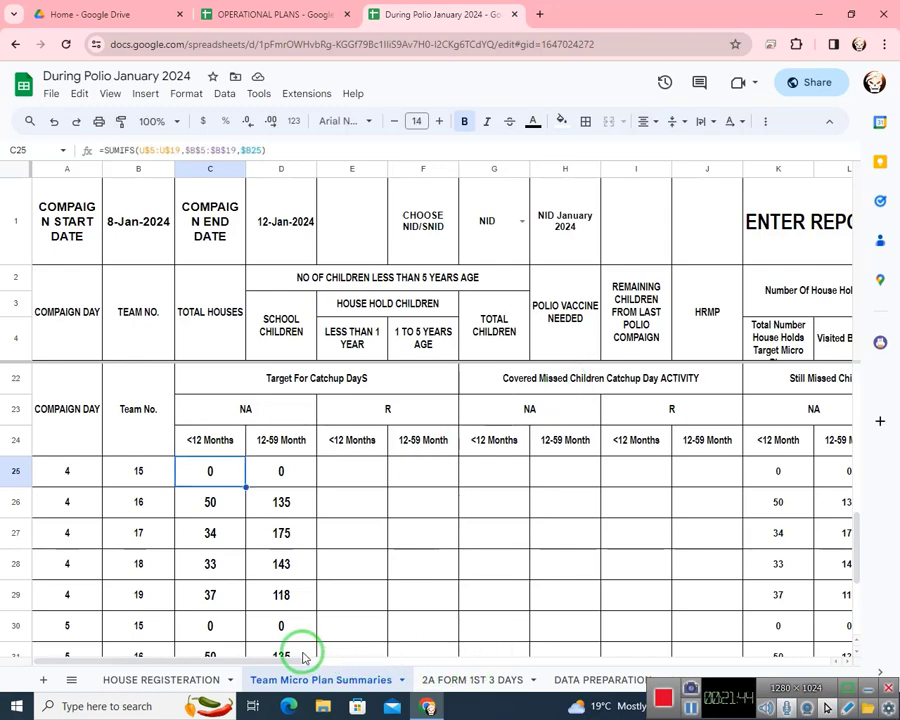
- Return to the report entry columns and compare first visit vaccinated cell M5 with same day catch up cell S5
{"action": "left_click_drag", "start_coordinate": [291, 653], "coordinate": [187, 638]}
{"action": "left_click", "coordinate": [428, 653]}
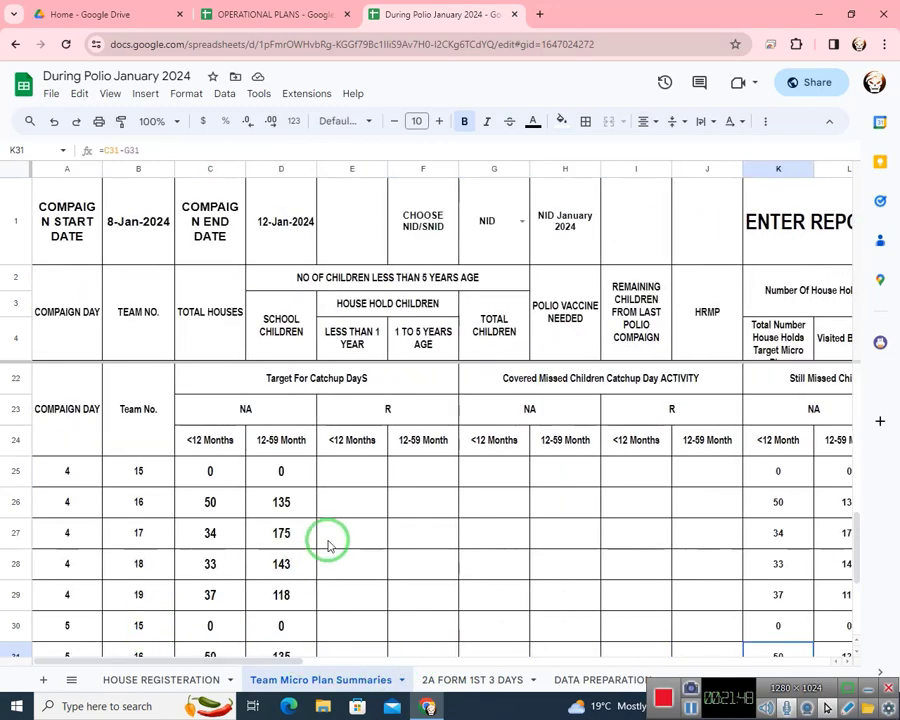
{"action": "scroll", "coordinate": [328, 500], "scroll_direction": "up", "scroll_amount": 5}
{"action": "scroll", "coordinate": [328, 500], "scroll_direction": "up", "scroll_amount": 2}
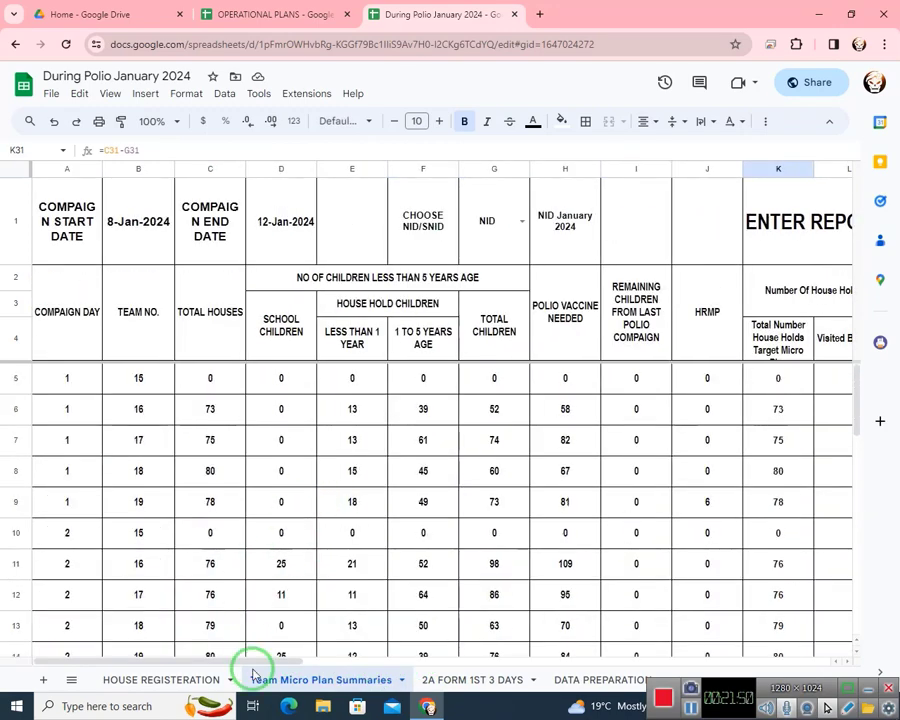
{"action": "left_click_drag", "start_coordinate": [318, 664], "coordinate": [495, 622]}
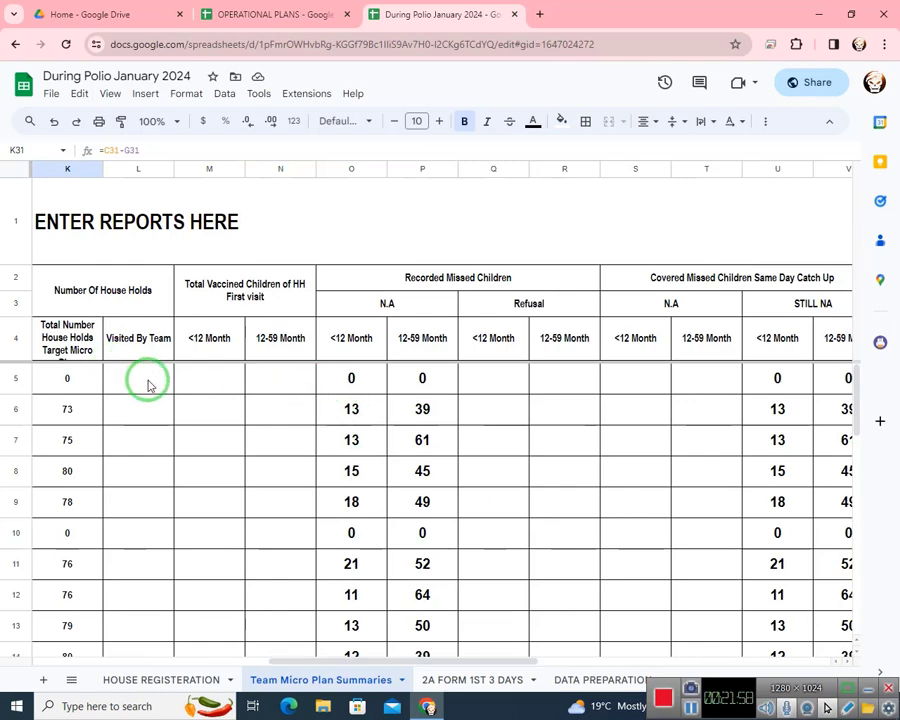
{"action": "left_click", "coordinate": [194, 390]}
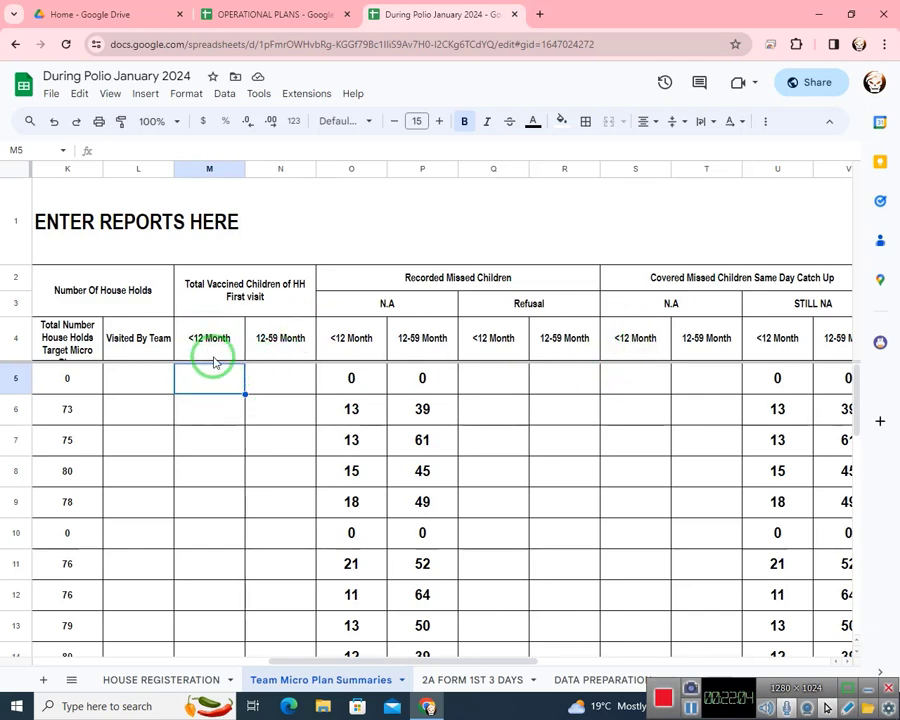
{"action": "left_click", "coordinate": [640, 380]}
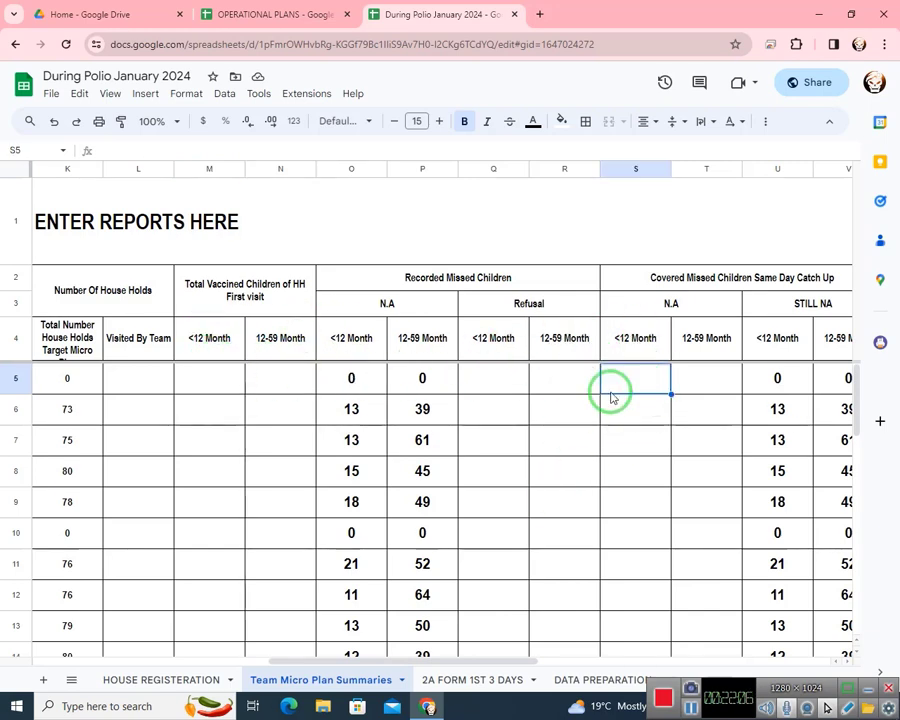
{"action": "left_click", "coordinate": [216, 377]}
{"action": "left_click", "coordinate": [620, 382]}
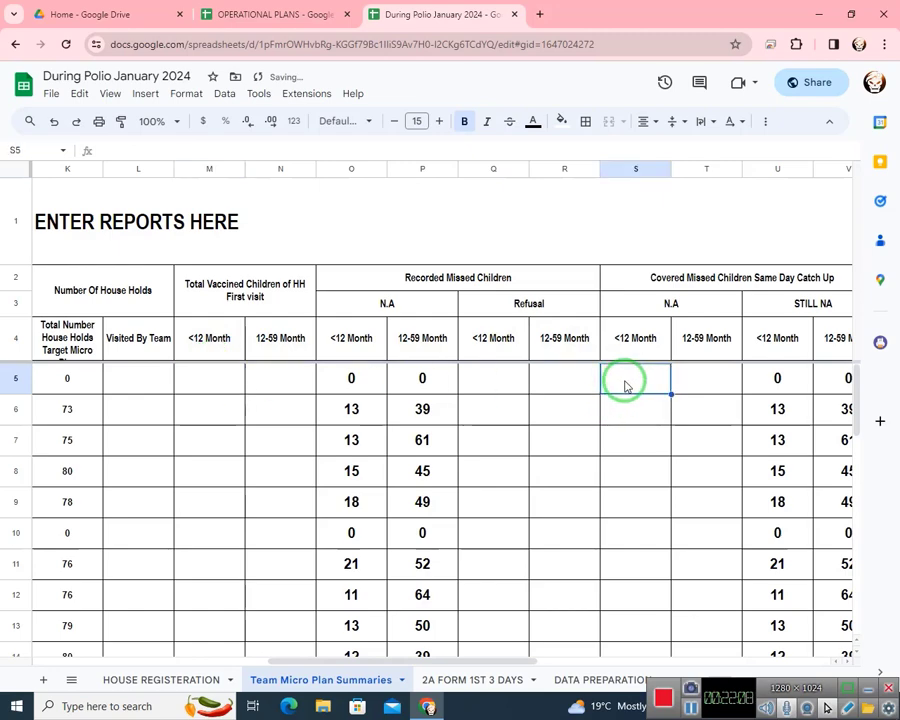
- Inspect the STILL NA formulas in U5 and V5 and the STILL NA heading in row 3
{"action": "left_click_drag", "start_coordinate": [394, 660], "coordinate": [464, 584]}
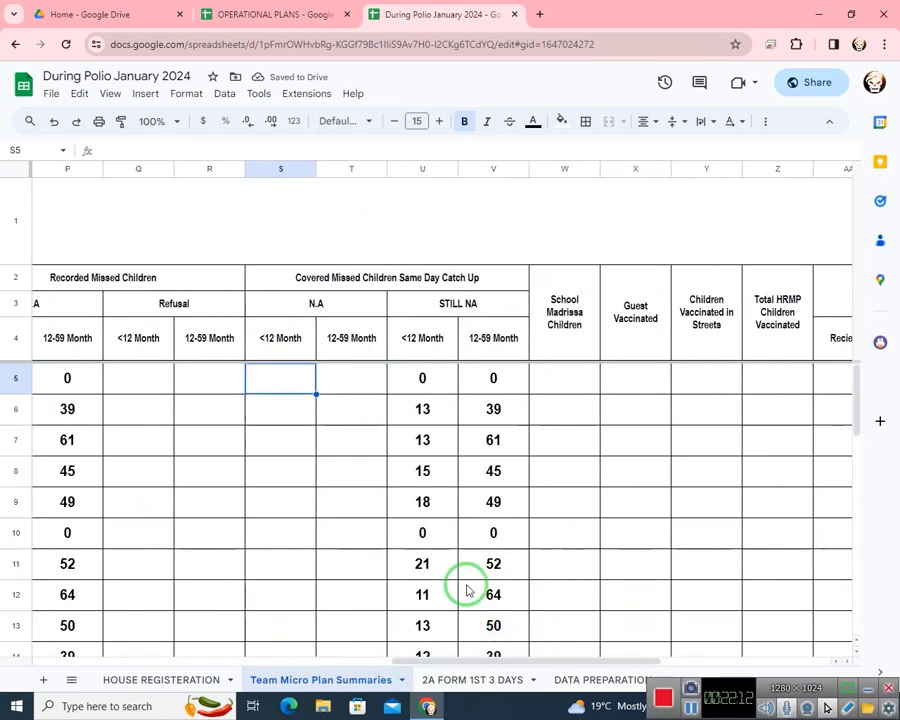
{"action": "left_click", "coordinate": [422, 380]}
{"action": "left_click", "coordinate": [489, 374]}
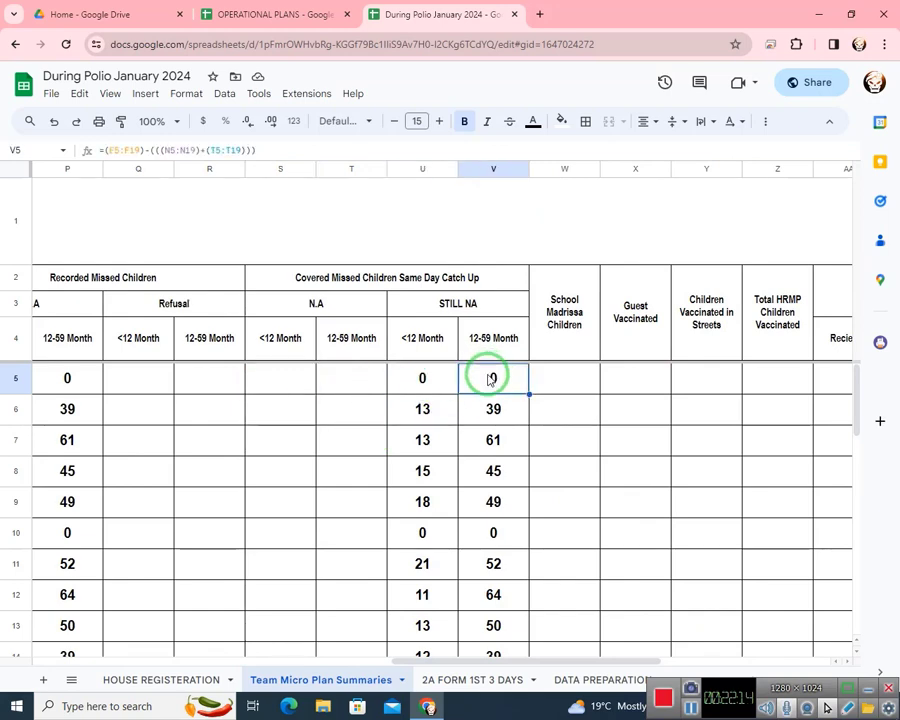
{"action": "left_click", "coordinate": [440, 388]}
{"action": "left_click", "coordinate": [424, 306]}
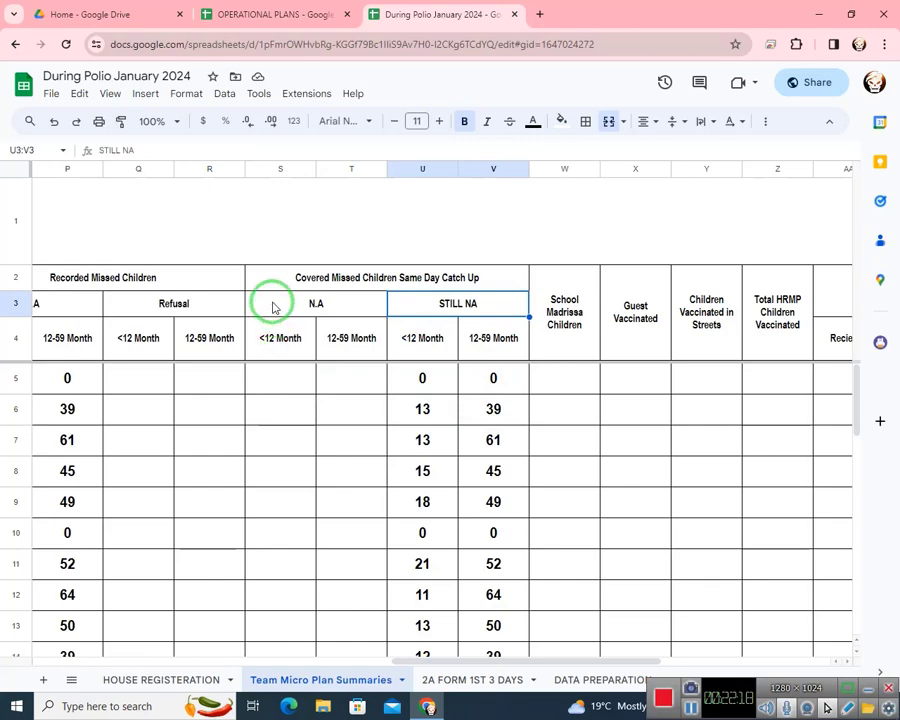
- Check the Refusal columns under Covered Missed Children Same Day Catch Up on the 2A FORM 1ST 3 DAYS sheet, and return to the summaries
{"action": "left_click", "coordinate": [455, 677]}
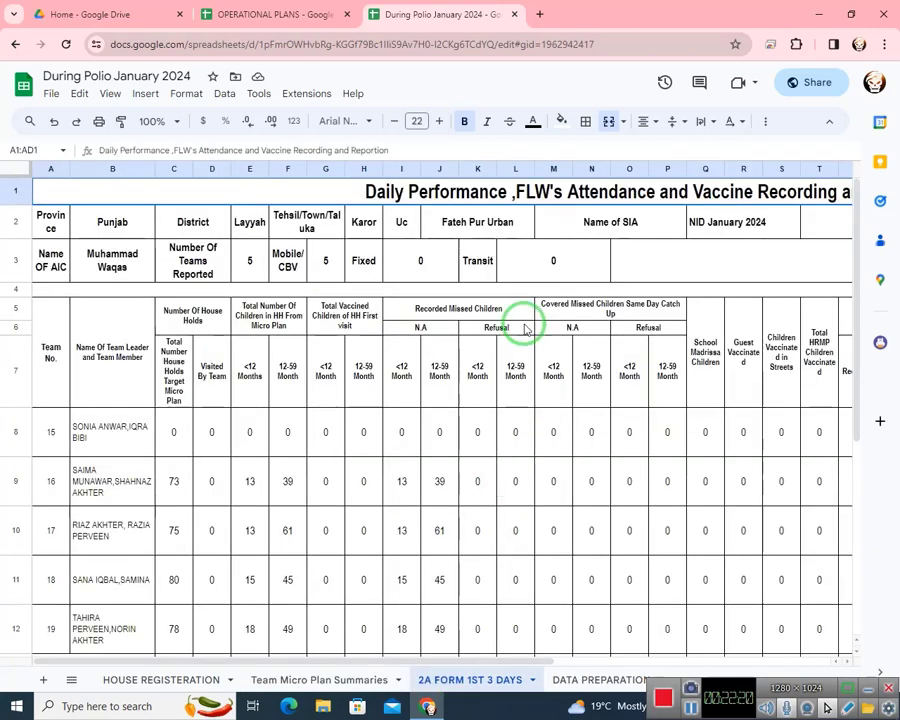
{"action": "left_click", "coordinate": [657, 368]}
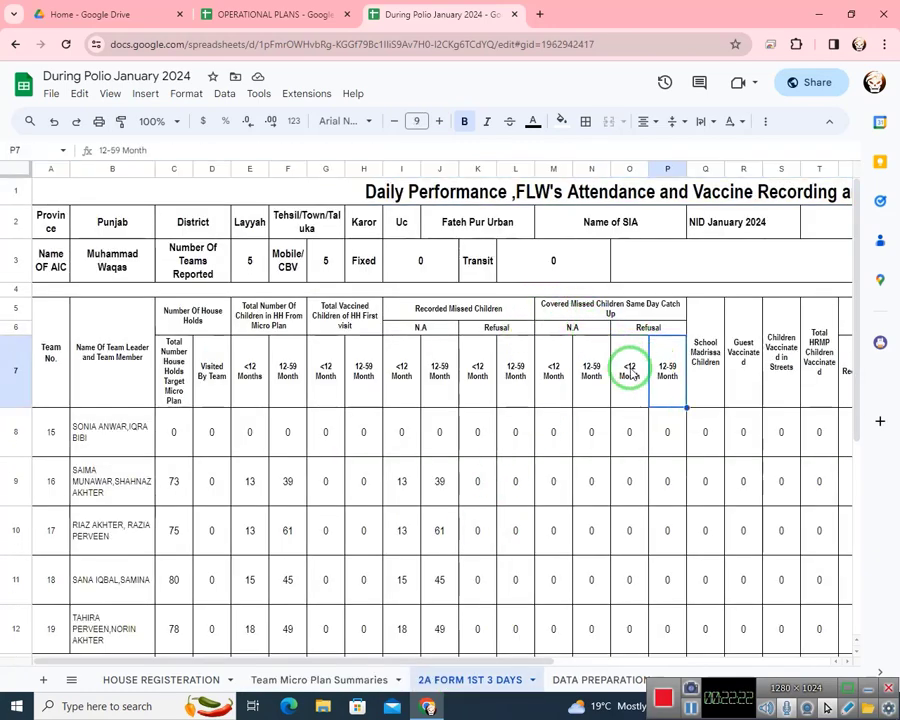
{"action": "left_click", "coordinate": [630, 372]}
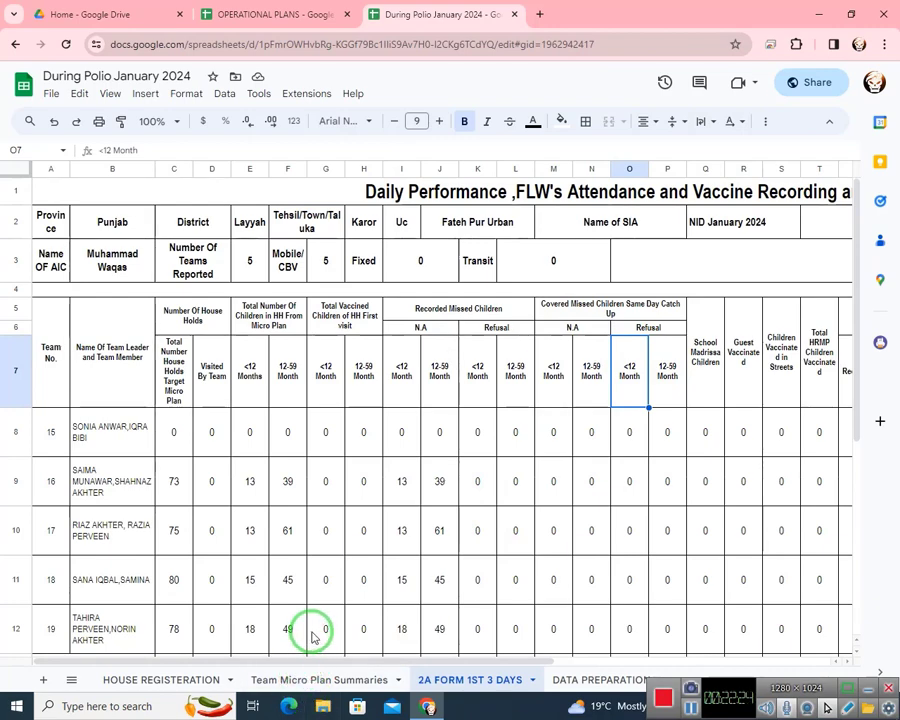
{"action": "left_click", "coordinate": [321, 681]}
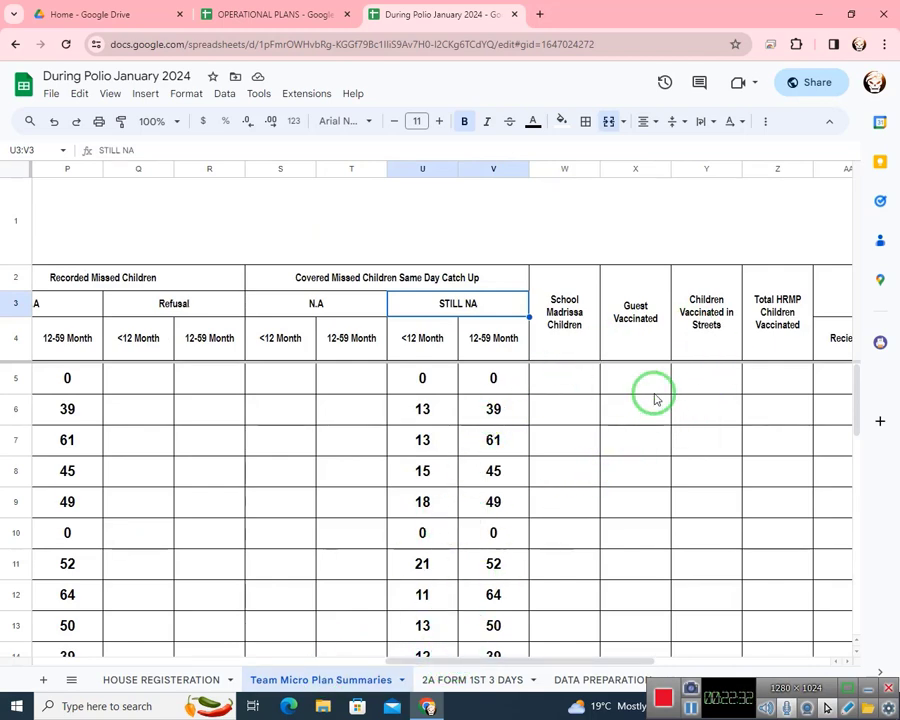
- Compare the STILL NA formula in U6 with the catchup target formula in C25, and review the source columns again
{"action": "left_click", "coordinate": [442, 388]}
{"action": "left_click", "coordinate": [442, 408]}
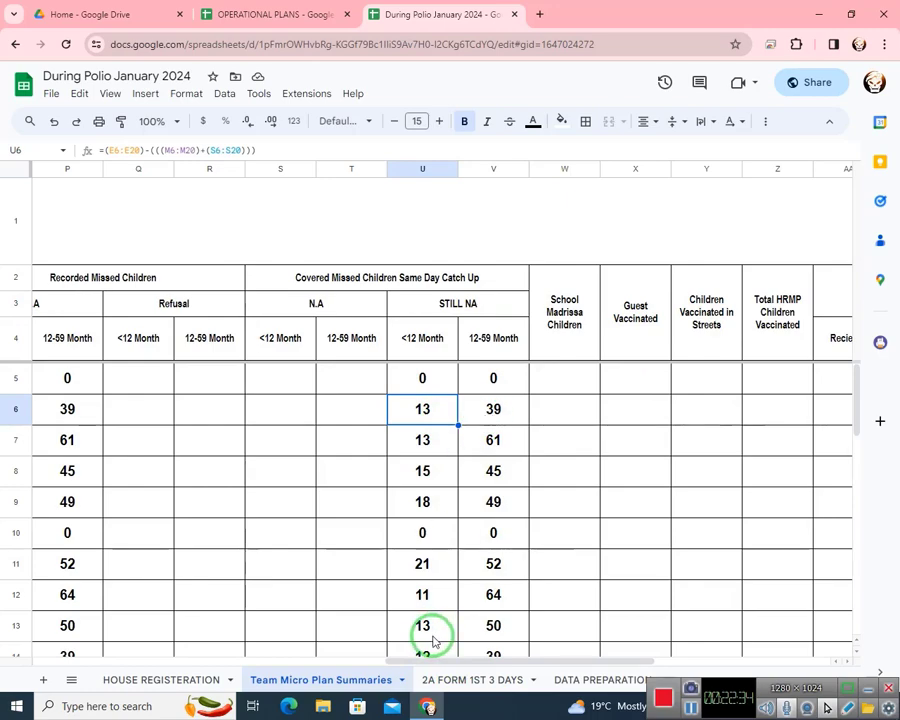
{"action": "left_click_drag", "start_coordinate": [444, 658], "coordinate": [170, 594]}
{"action": "scroll", "coordinate": [170, 594], "scroll_direction": "down", "scroll_amount": 8}
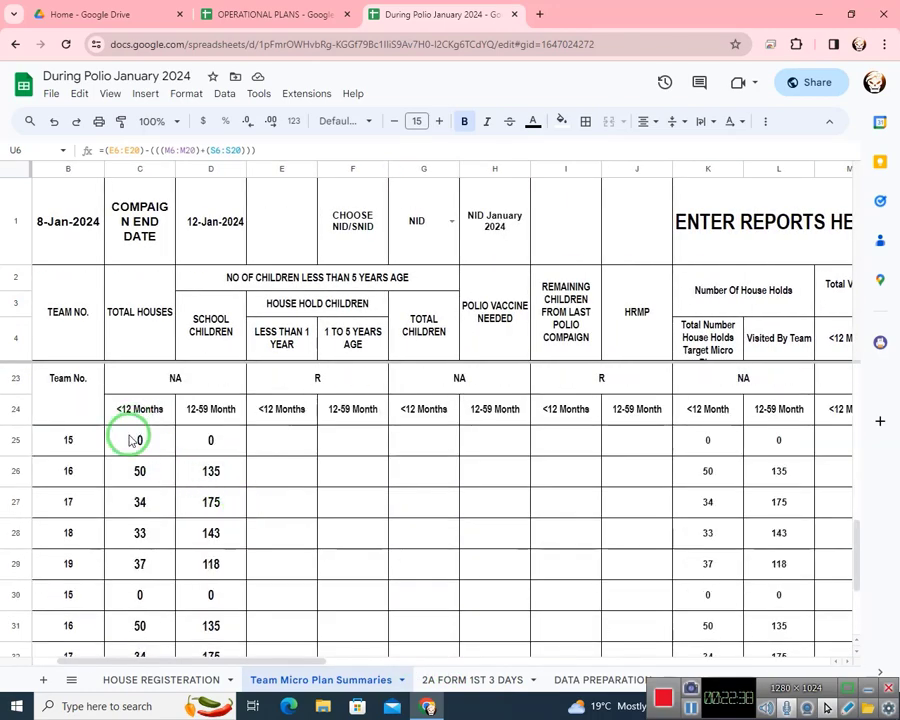
{"action": "left_click", "coordinate": [136, 440]}
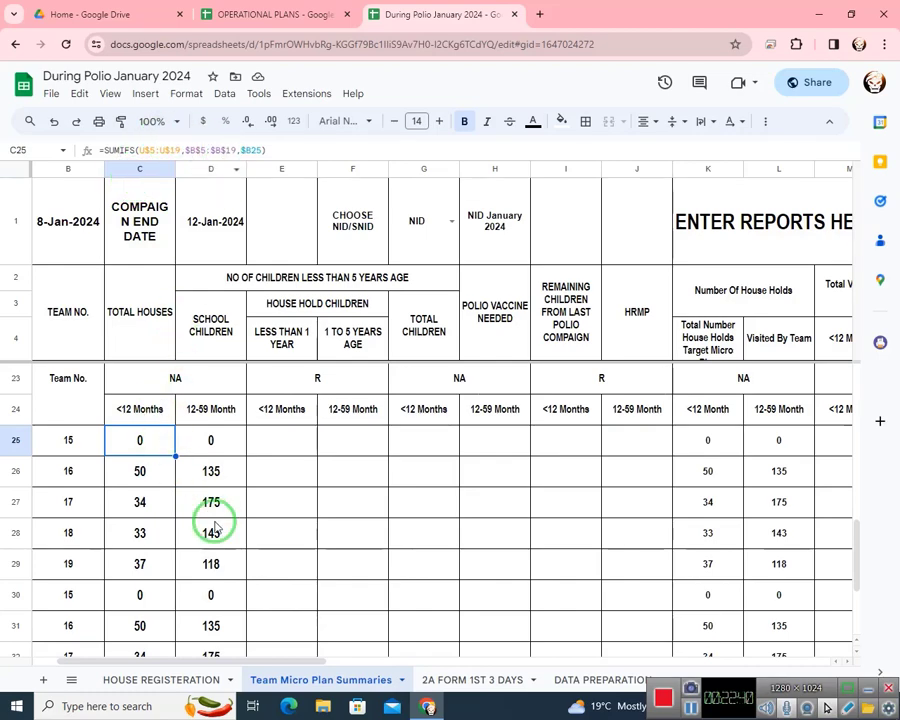
{"action": "left_click_drag", "start_coordinate": [251, 655], "coordinate": [181, 659]}
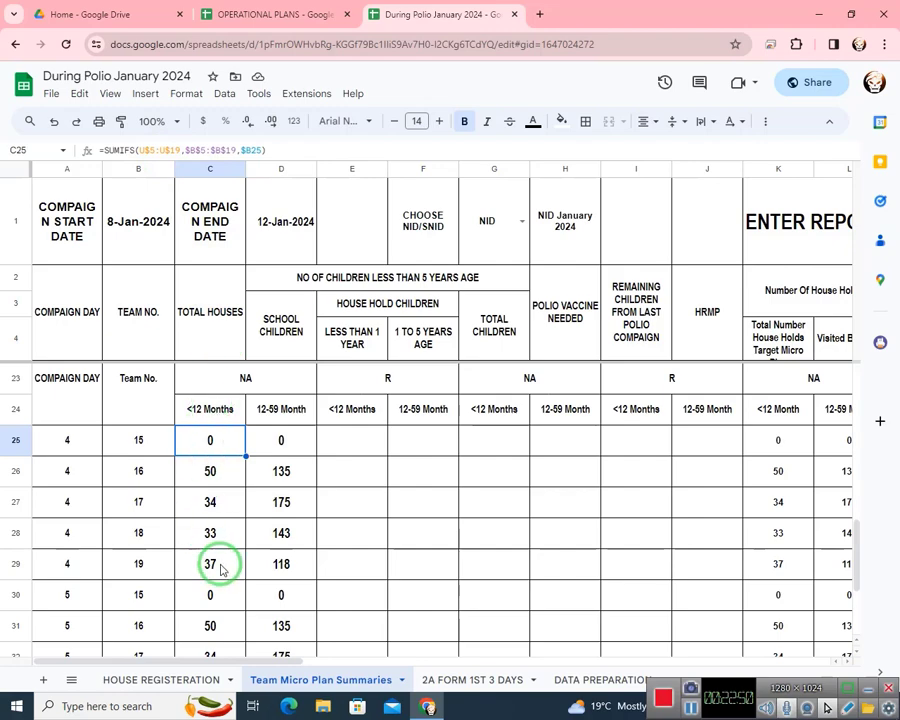
{"action": "left_click_drag", "start_coordinate": [222, 665], "coordinate": [468, 672]}
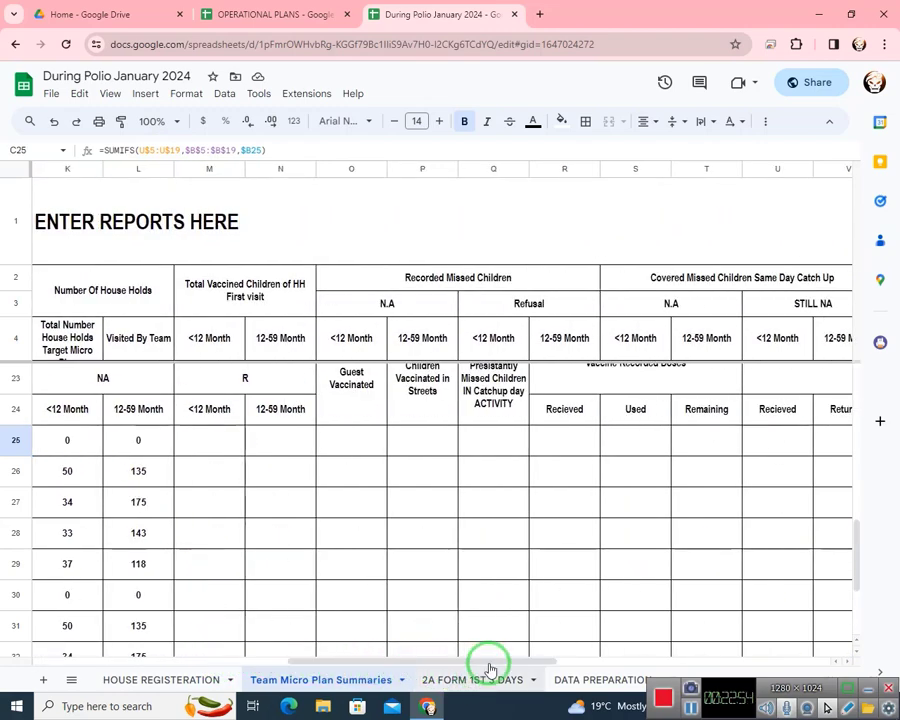
{"action": "scroll", "coordinate": [587, 416], "scroll_direction": "up", "scroll_amount": 6}
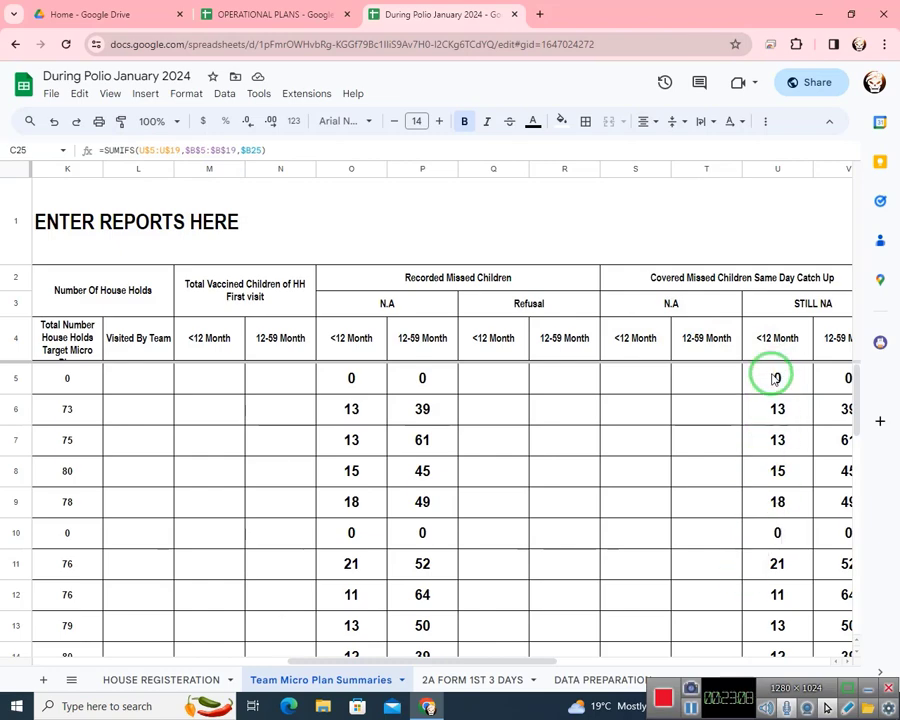
- Review the STILL NA column down to its total, and return to the campaign day and team number columns
{"action": "scroll", "coordinate": [778, 520], "scroll_direction": "down", "scroll_amount": 3}
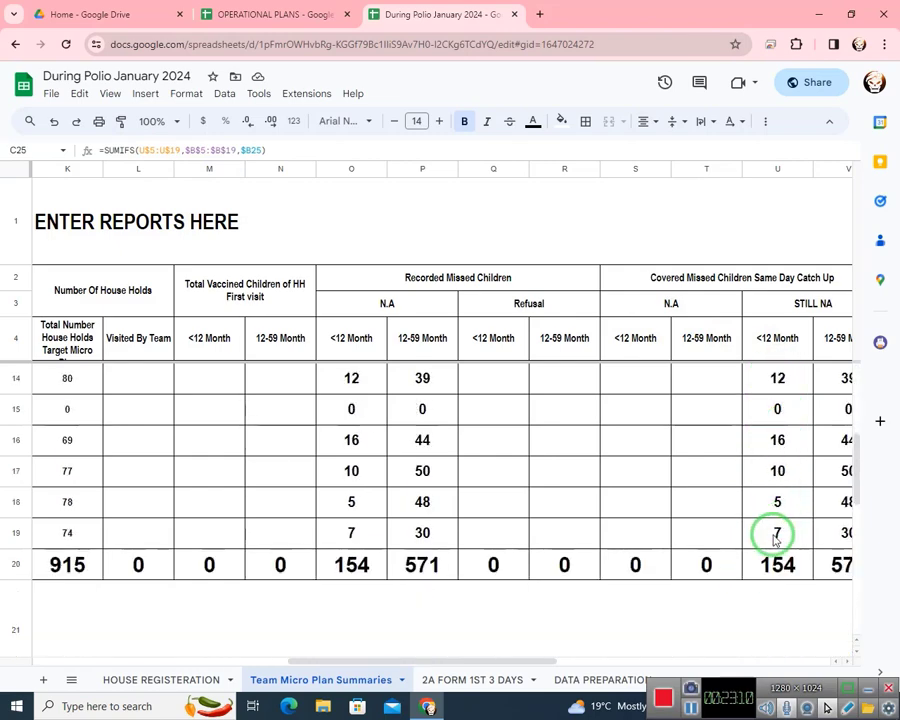
{"action": "scroll", "coordinate": [778, 527], "scroll_direction": "up", "scroll_amount": 3}
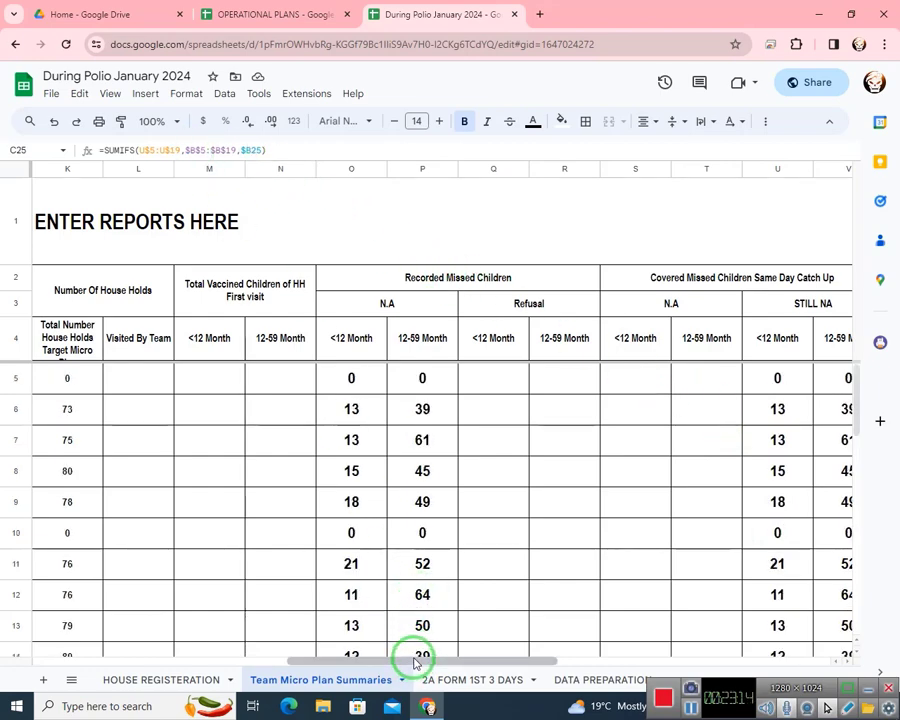
{"action": "left_click_drag", "start_coordinate": [416, 660], "coordinate": [3, 627]}
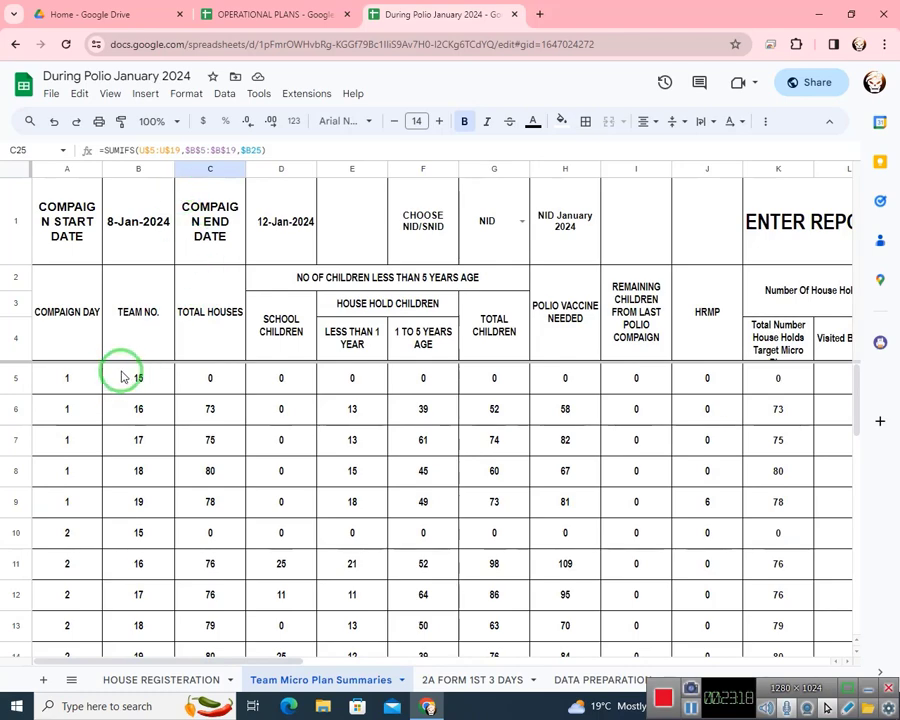
{"action": "scroll", "coordinate": [120, 470], "scroll_direction": "down", "scroll_amount": 3}
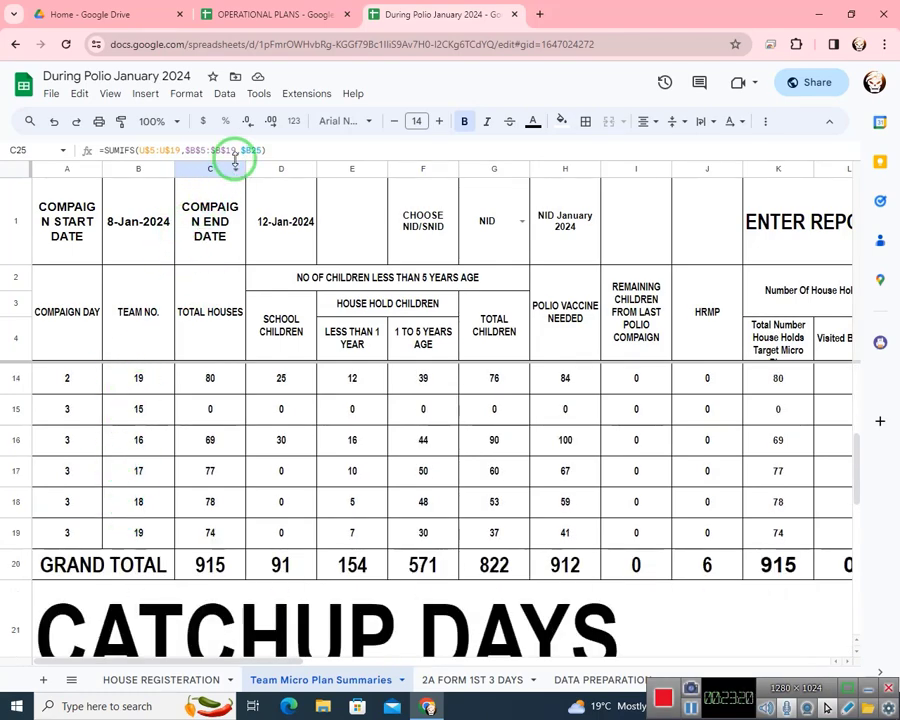
{"action": "scroll", "coordinate": [215, 315], "scroll_direction": "up", "scroll_amount": 3}
{"action": "scroll", "coordinate": [165, 480], "scroll_direction": "down", "scroll_amount": 2}
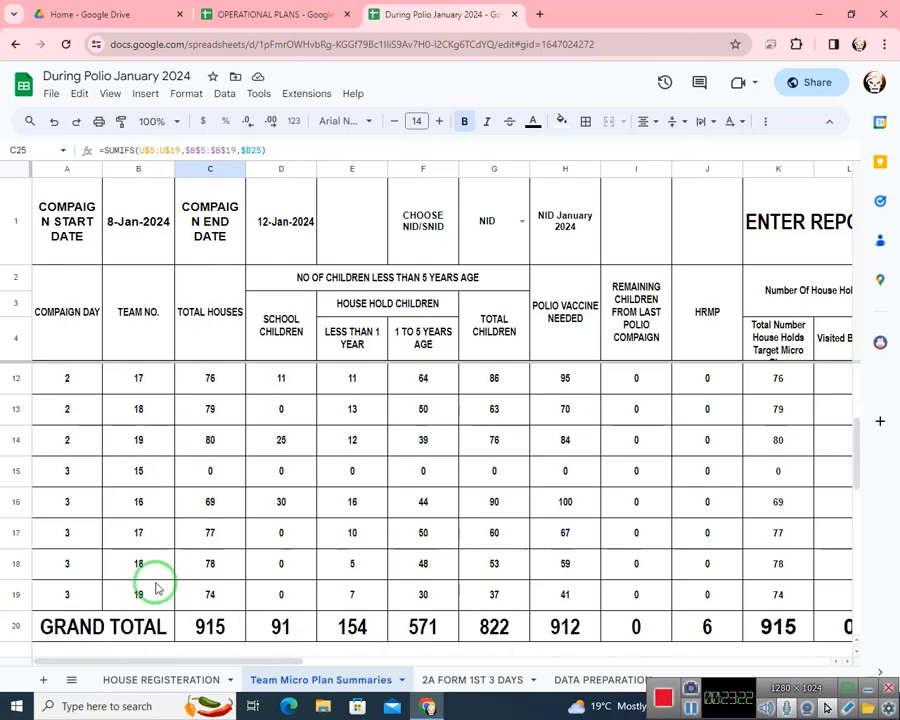
- Inspect the day 4 catchup target formulas for team 15 in C25 and D25 against the team number in B25
{"action": "scroll", "coordinate": [156, 588], "scroll_direction": "down", "scroll_amount": 5}
{"action": "left_click", "coordinate": [155, 442]}
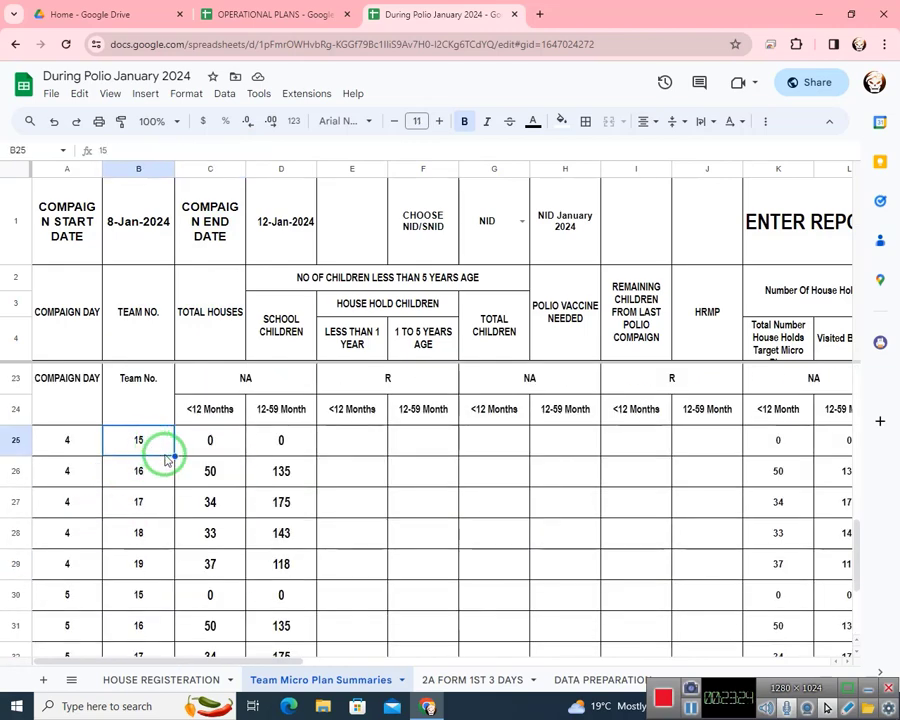
{"action": "left_click", "coordinate": [210, 448]}
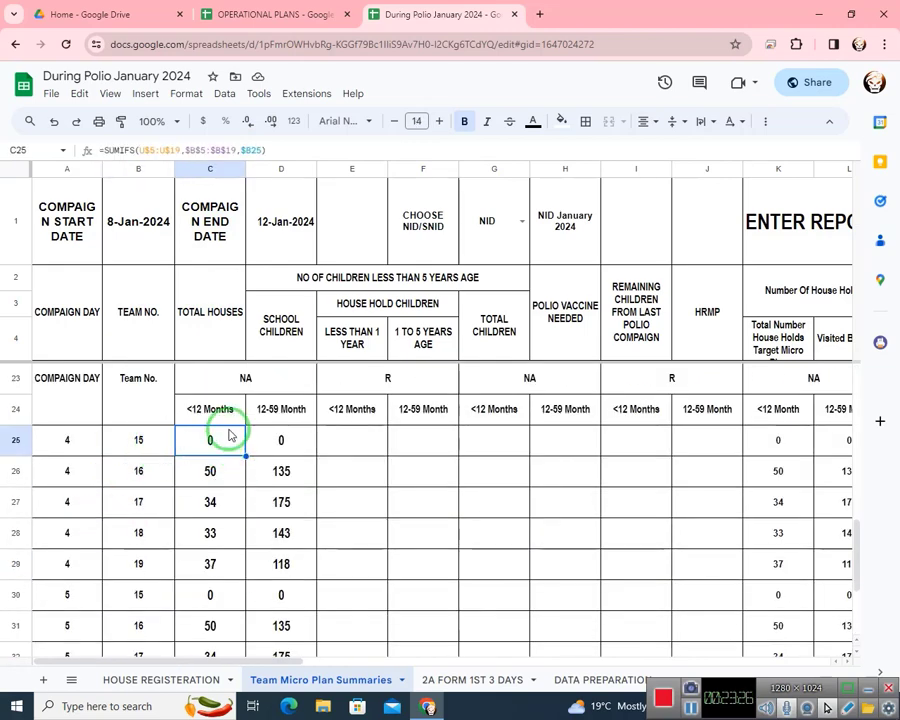
{"action": "left_click", "coordinate": [277, 440]}
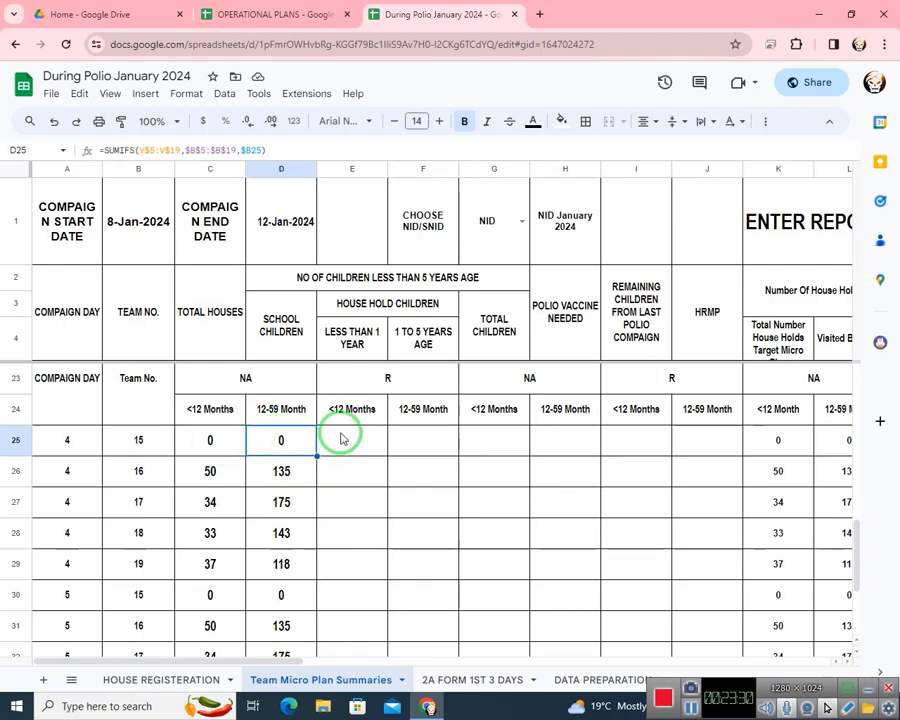
- Review the Covered Missed Children Catchup Day ACTIVITY columns from G25 and the Still Missed Children AFTER Catchup ACTIVITY columns
{"action": "left_click", "coordinate": [503, 441]}
{"action": "scroll", "coordinate": [503, 441], "scroll_direction": "up", "scroll_amount": 2}
{"action": "scroll", "coordinate": [502, 530], "scroll_direction": "down", "scroll_amount": 2}
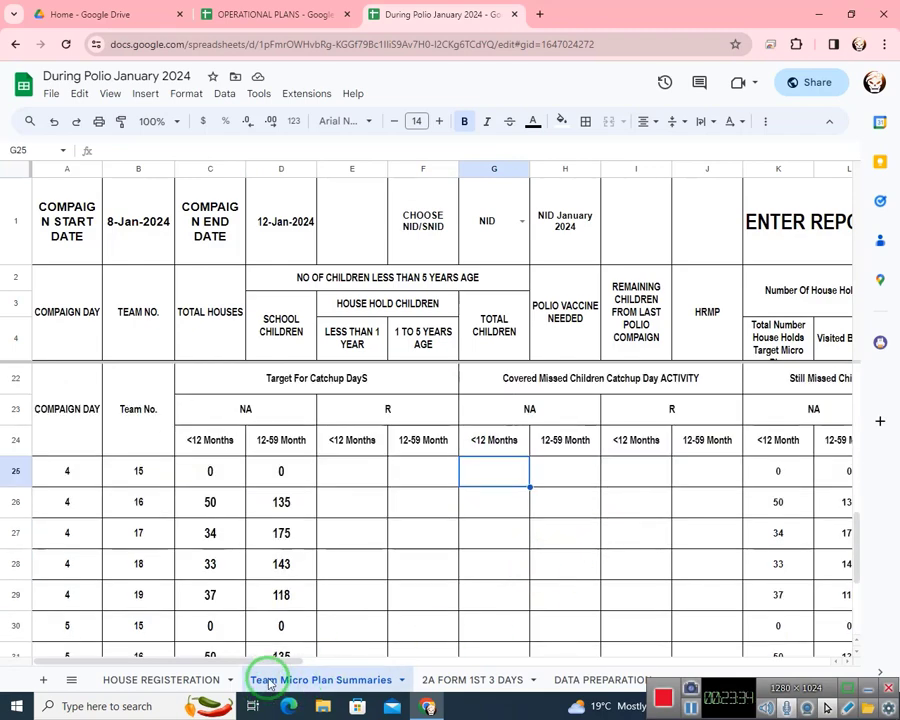
{"action": "left_click_drag", "start_coordinate": [275, 661], "coordinate": [428, 652]}
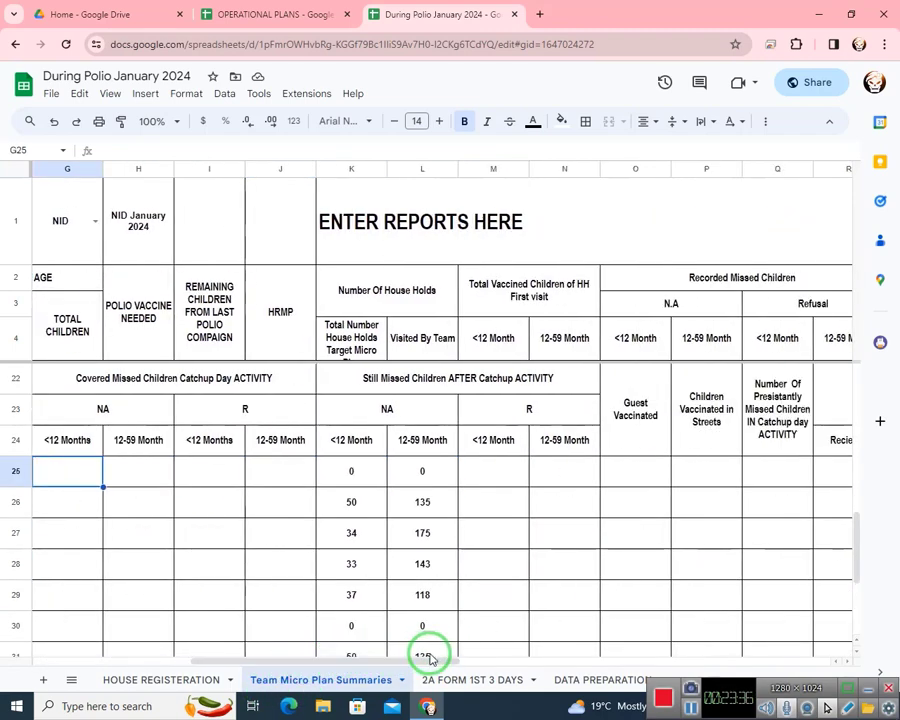
{"action": "scroll", "coordinate": [370, 514], "scroll_direction": "down", "scroll_amount": 1}
{"action": "scroll", "coordinate": [351, 484], "scroll_direction": "down", "scroll_amount": 1}
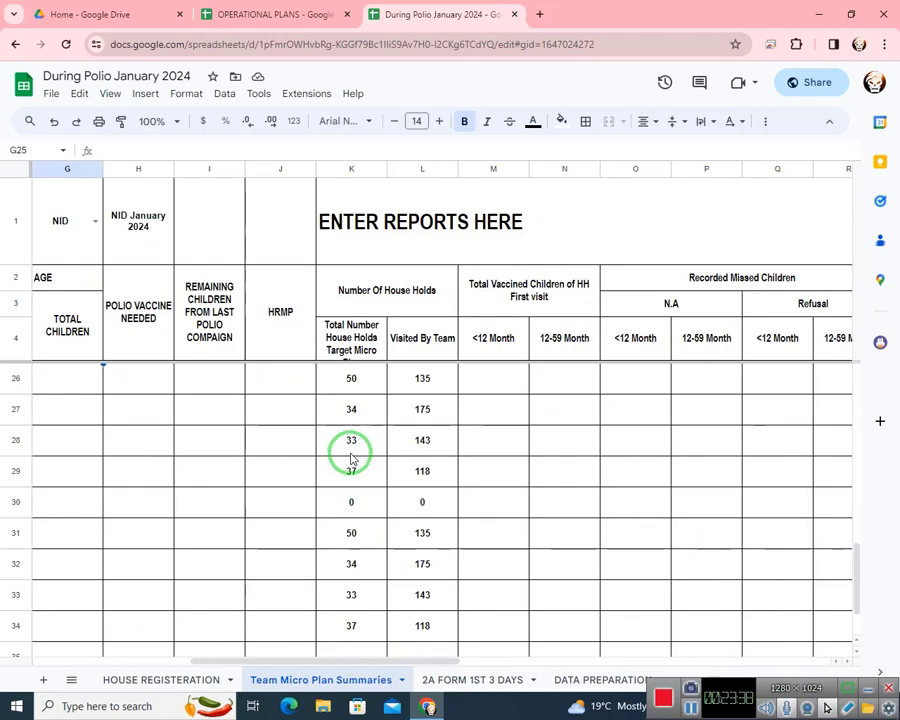
{"action": "left_click_drag", "start_coordinate": [346, 663], "coordinate": [46, 645]}
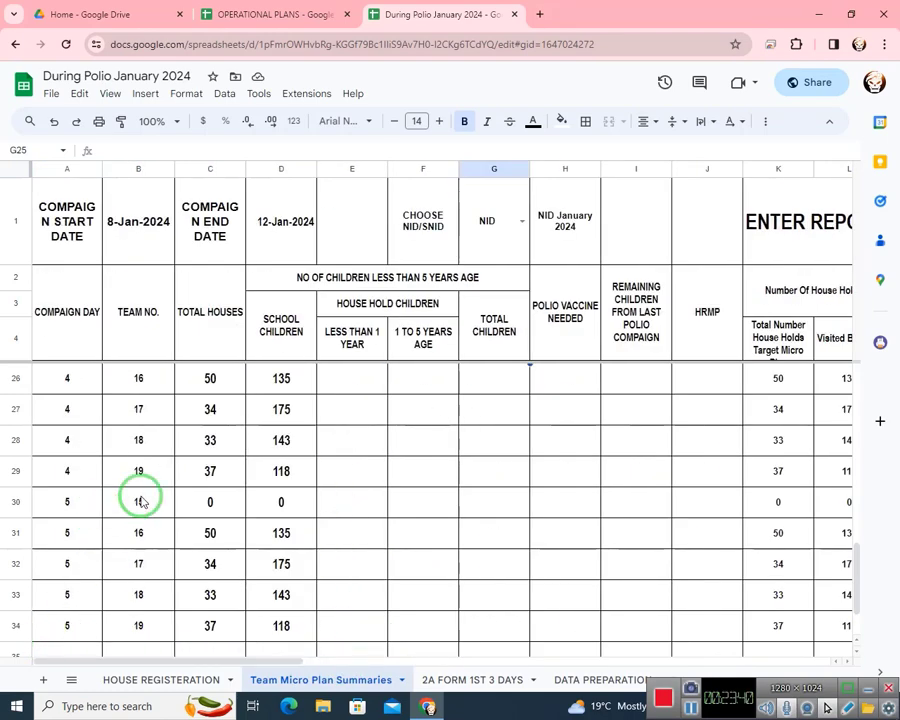
- Inspect the day 5 catchup target formulas in C30 and C31 and the day 4 rows they refer to
{"action": "left_click", "coordinate": [190, 498]}
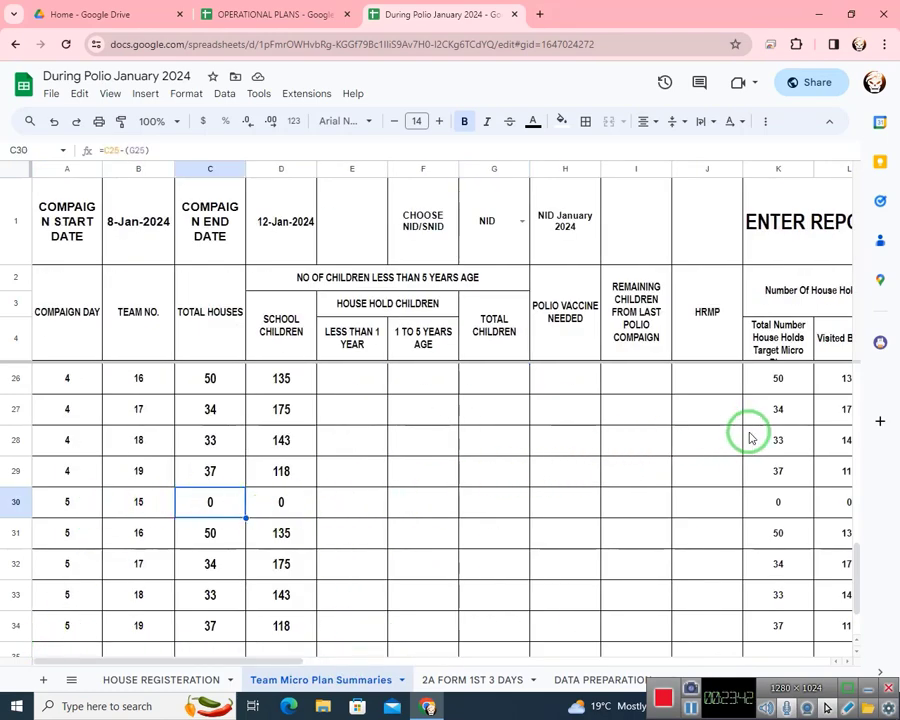
{"action": "scroll", "coordinate": [760, 437], "scroll_direction": "up", "scroll_amount": 2}
{"action": "scroll", "coordinate": [795, 470], "scroll_direction": "down", "scroll_amount": 1}
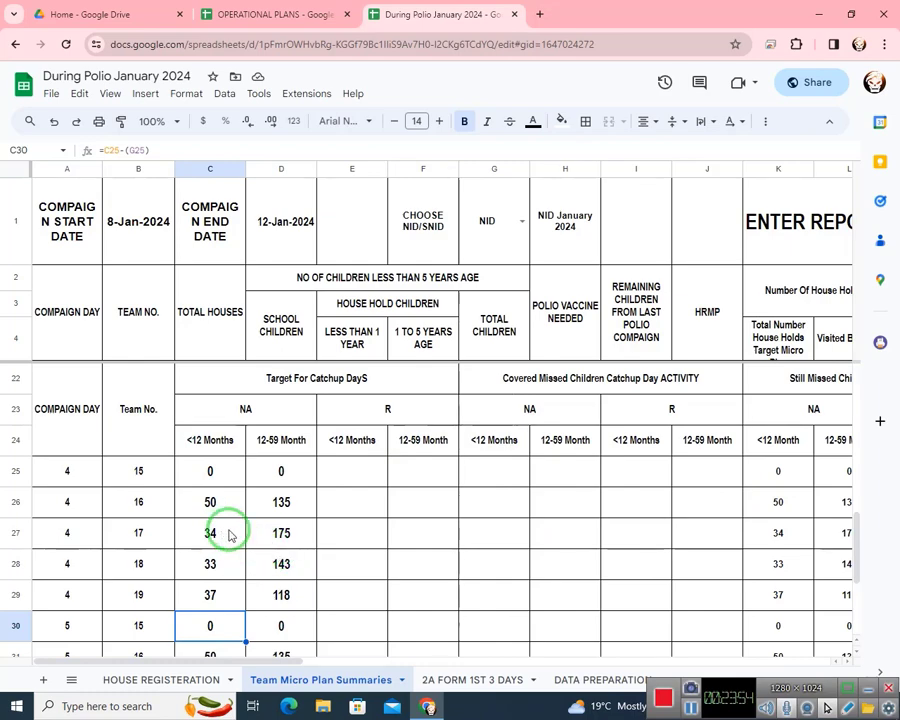
{"action": "scroll", "coordinate": [520, 490], "scroll_direction": "down", "scroll_amount": 1}
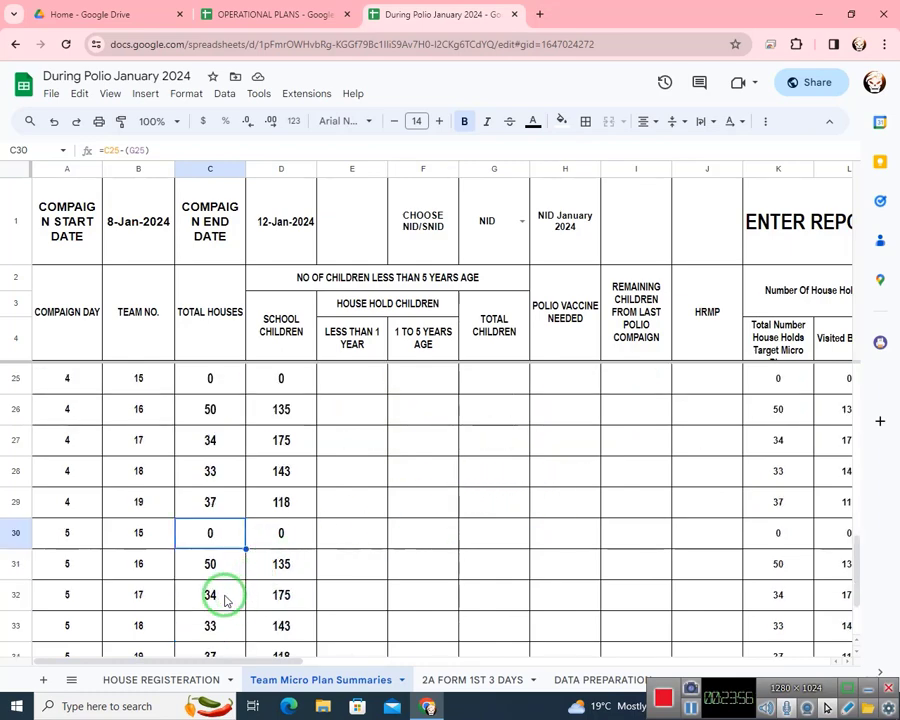
{"action": "left_click", "coordinate": [192, 562]}
{"action": "scroll", "coordinate": [197, 345], "scroll_direction": "up", "scroll_amount": 1}
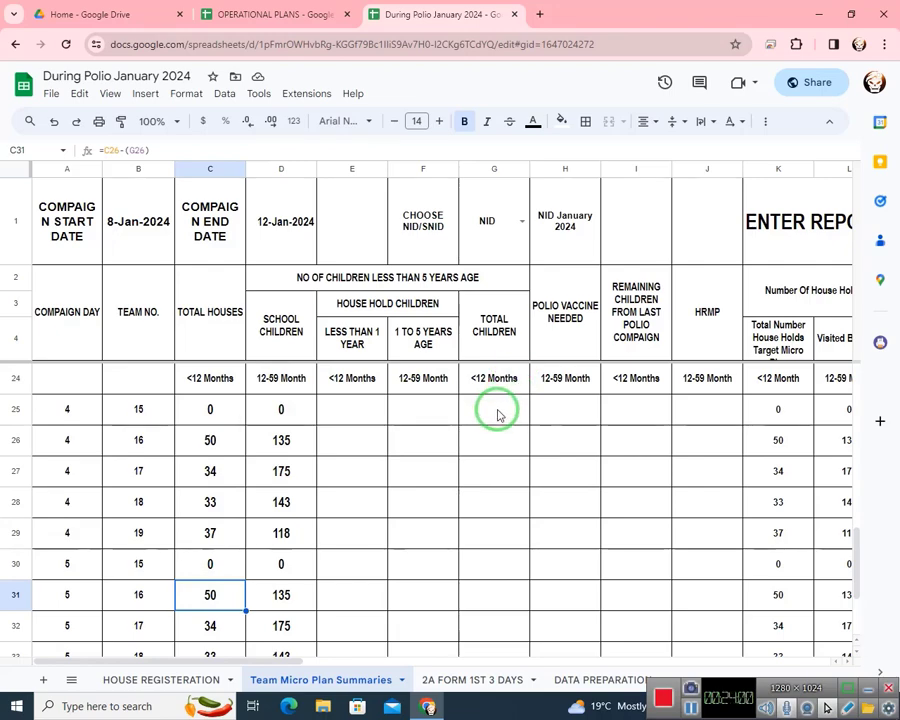
- Compare the covered NA cell G25 with the day 4 target formula in C29 and the day 5 target formula in C30
{"action": "scroll", "coordinate": [498, 410], "scroll_direction": "up", "scroll_amount": 4}
{"action": "scroll", "coordinate": [492, 510], "scroll_direction": "down", "scroll_amount": 1}
{"action": "left_click", "coordinate": [487, 580]}
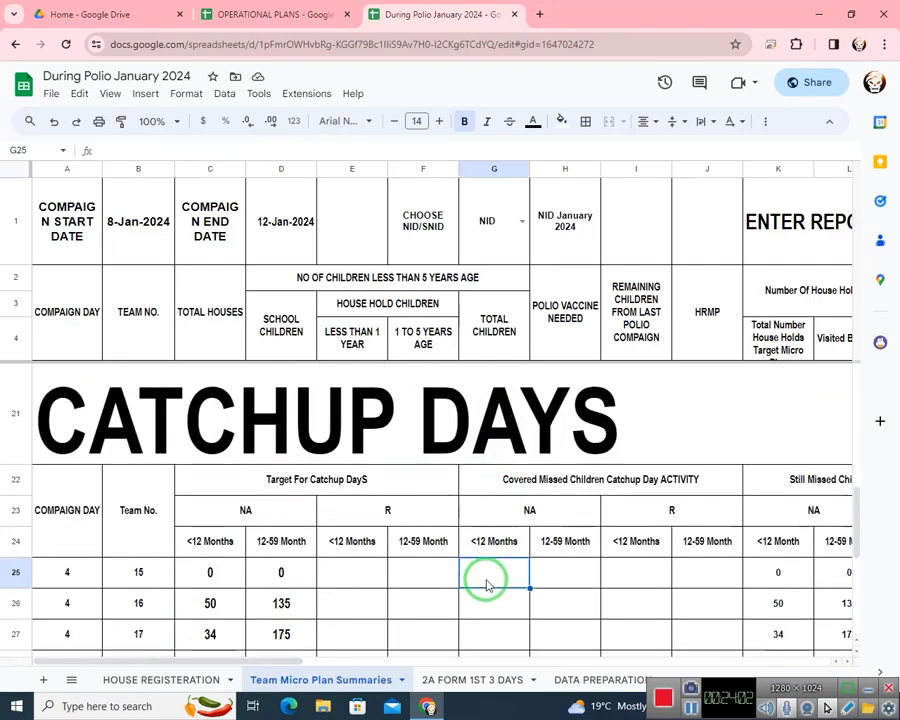
{"action": "scroll", "coordinate": [497, 575], "scroll_direction": "down", "scroll_amount": 1}
{"action": "scroll", "coordinate": [380, 545], "scroll_direction": "down", "scroll_amount": 1}
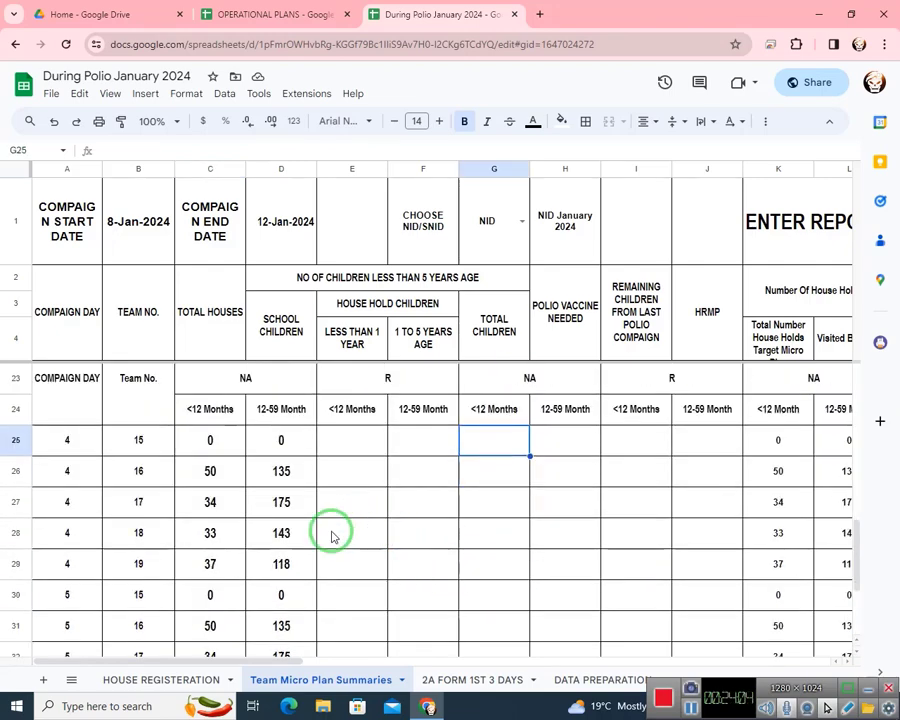
{"action": "left_click", "coordinate": [232, 568]}
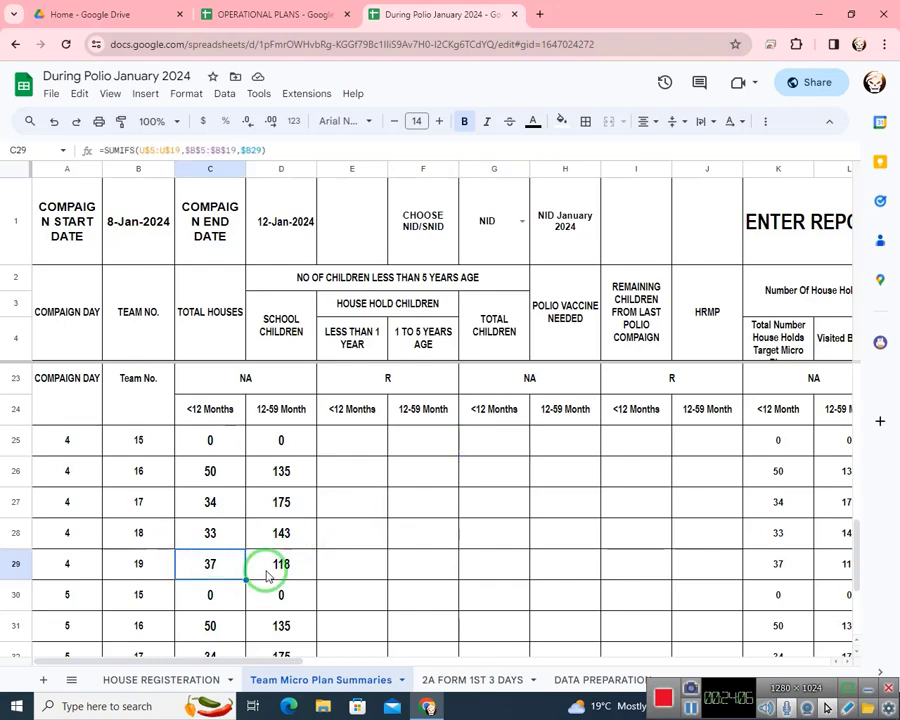
{"action": "scroll", "coordinate": [243, 578], "scroll_direction": "down", "scroll_amount": 1}
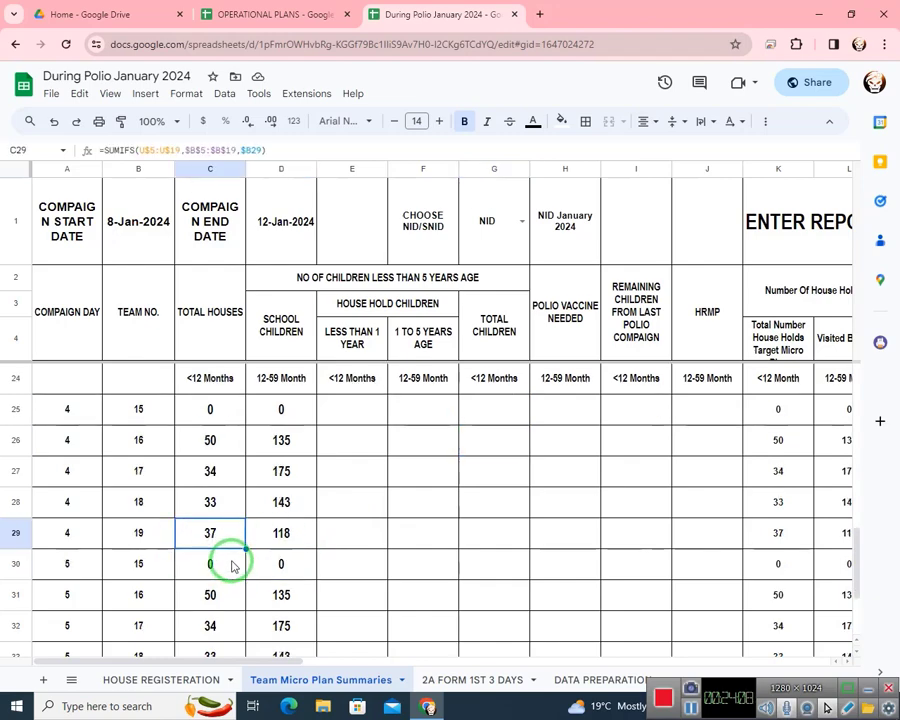
{"action": "left_click", "coordinate": [231, 564]}
{"action": "scroll", "coordinate": [220, 545], "scroll_direction": "down", "scroll_amount": 2}
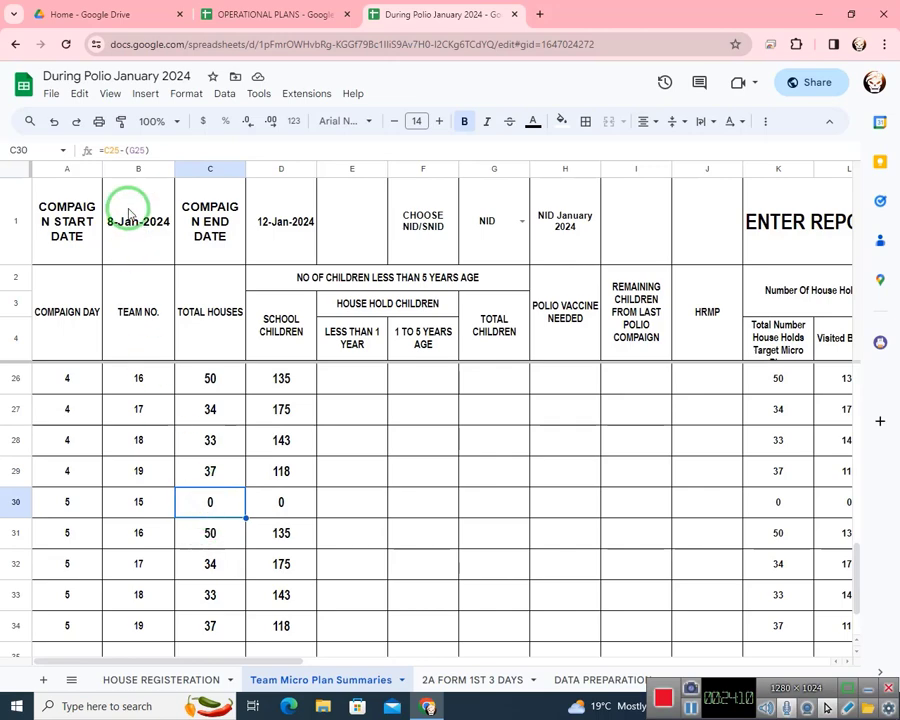
{"action": "scroll", "coordinate": [398, 438], "scroll_direction": "up", "scroll_amount": 4}
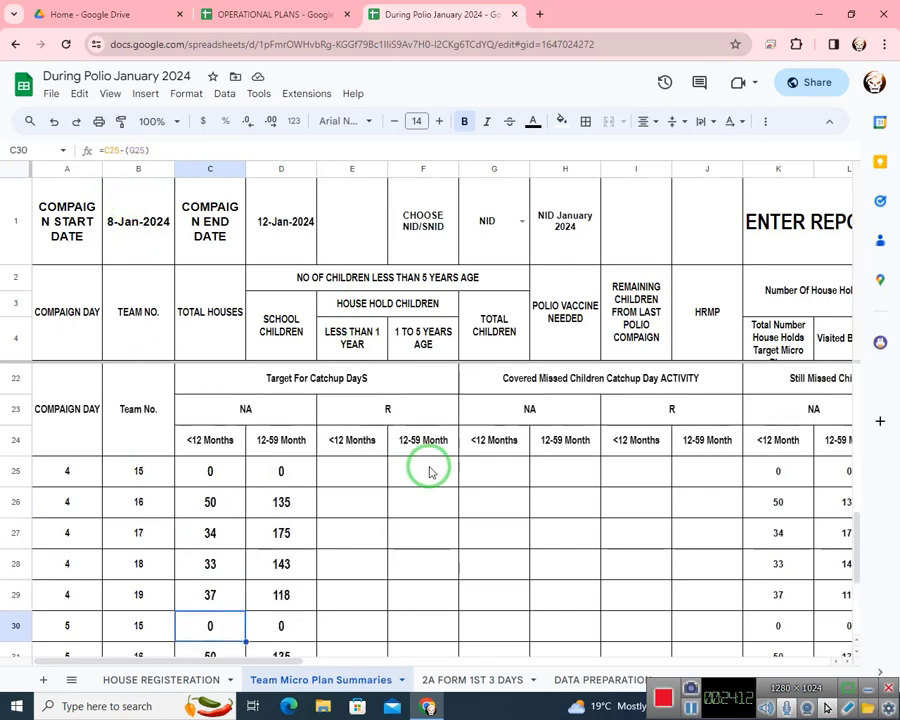
{"action": "left_click", "coordinate": [350, 505]}
{"action": "key", "text": "Return"}
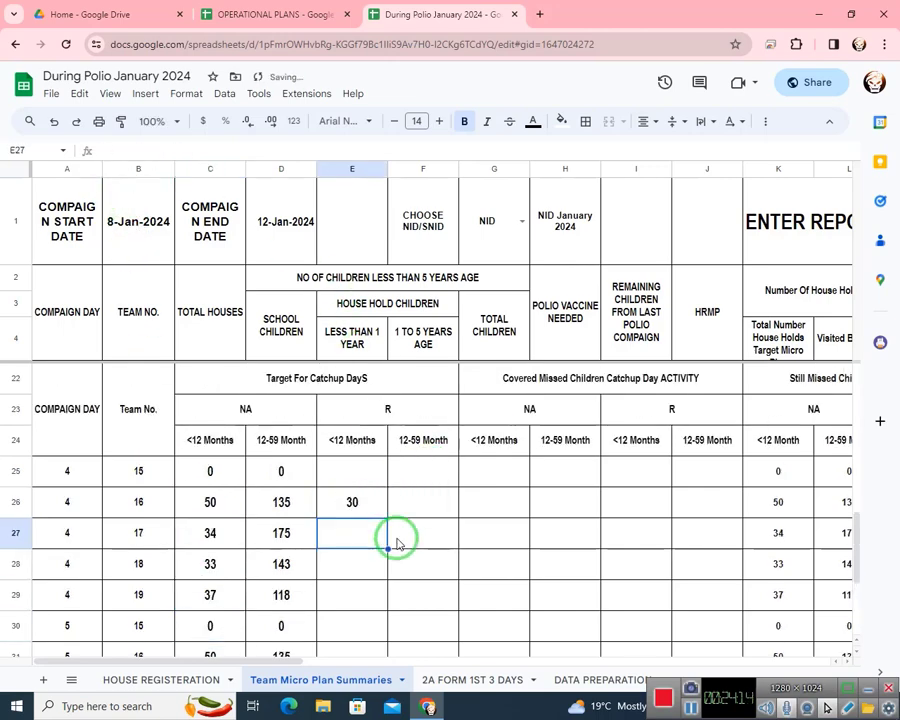
{"action": "key", "text": "ctrl+z"}
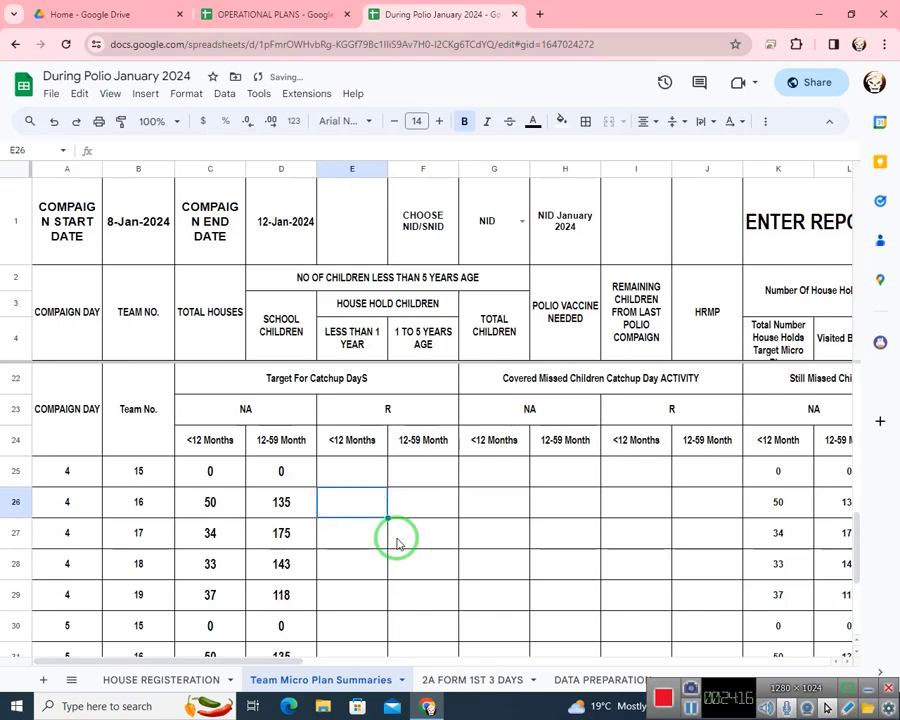
- Enter a trial value of 30 for team 16's covered NA children under 12 months in G26
{"action": "key", "text": "Right"}
{"action": "key", "text": "Right"}
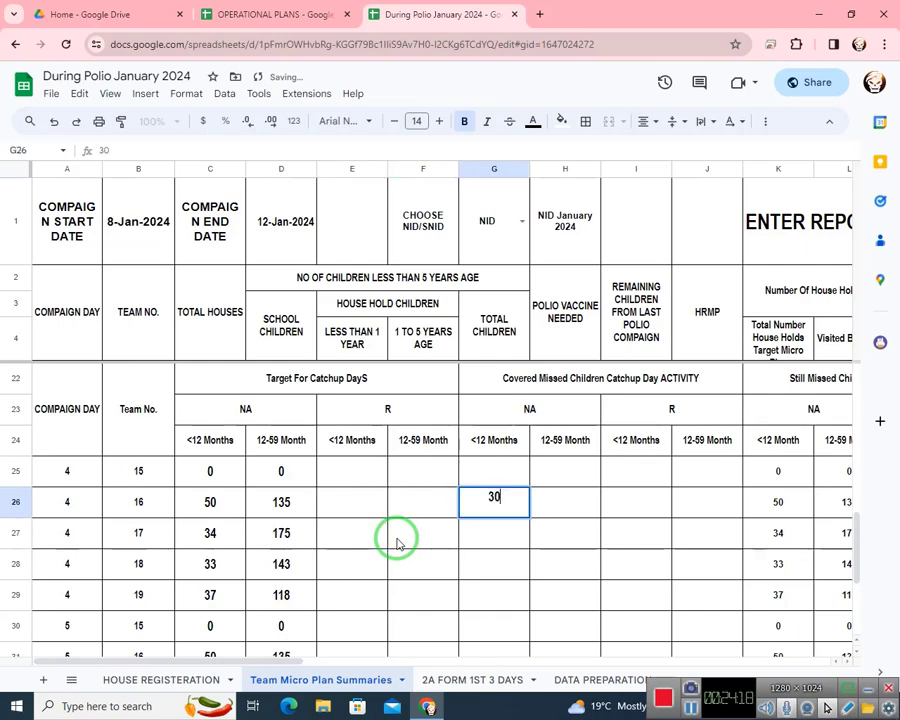
{"action": "key", "text": "Return"}
- Check the effect of the trial entry on team 16's day 5 target formula in C31
{"action": "key", "text": "Down"}
{"action": "key", "text": "Down"}
{"action": "key", "text": "Down"}
{"action": "key", "text": "Down"}
{"action": "key", "text": "Down"}
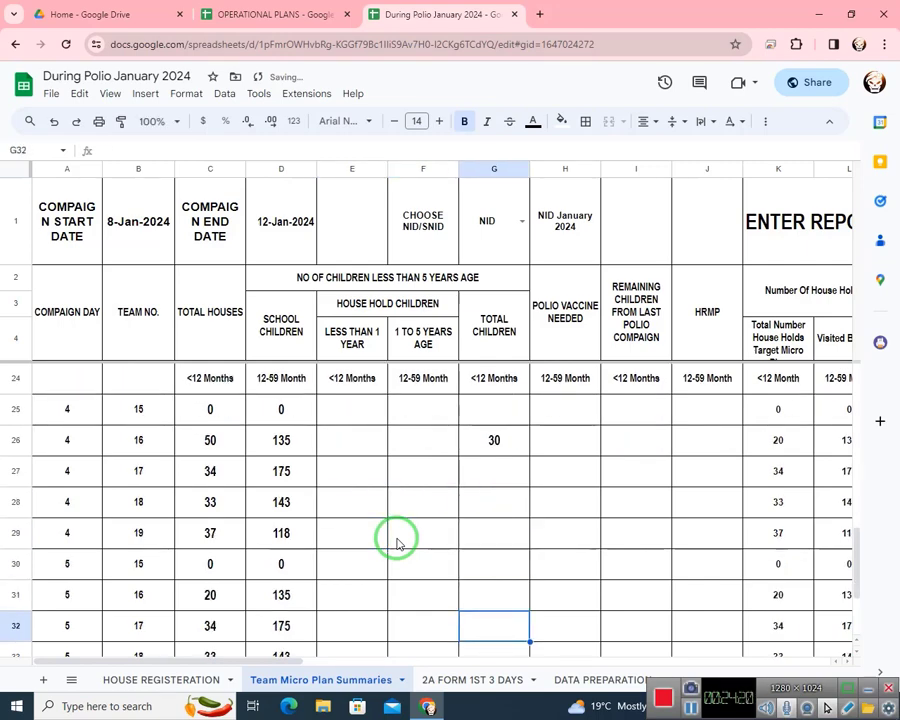
{"action": "key", "text": "Up"}
{"action": "key", "text": "Left"}
{"action": "key", "text": "Left"}
{"action": "key", "text": "Left"}
{"action": "key", "text": "Left"}
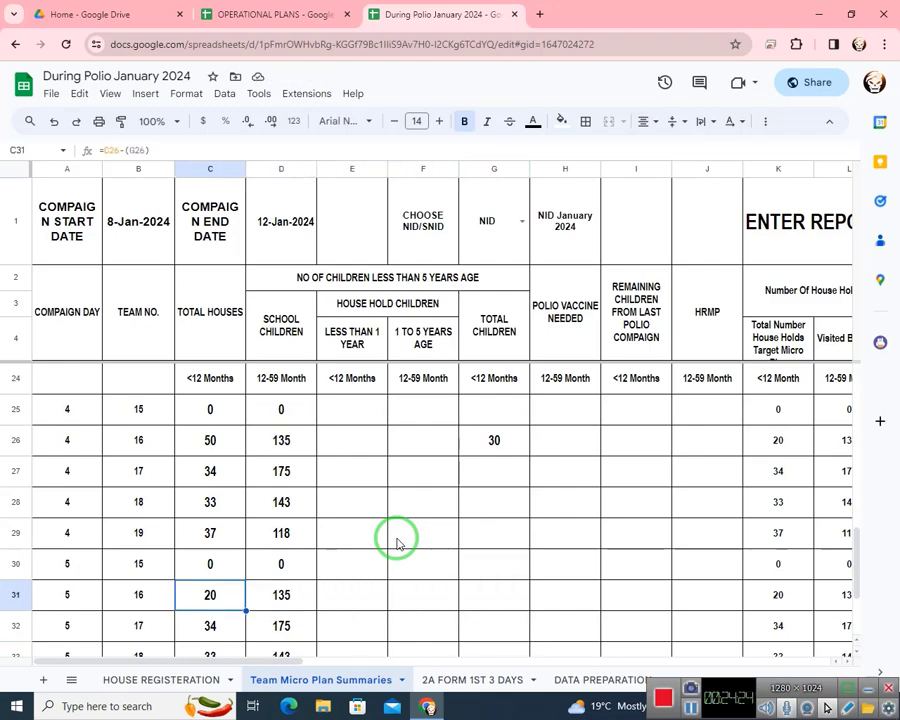
- Enter a trial value of 1 for team 16's covered NA children aged 12-59 months in H26
{"action": "left_click", "coordinate": [549, 457]}
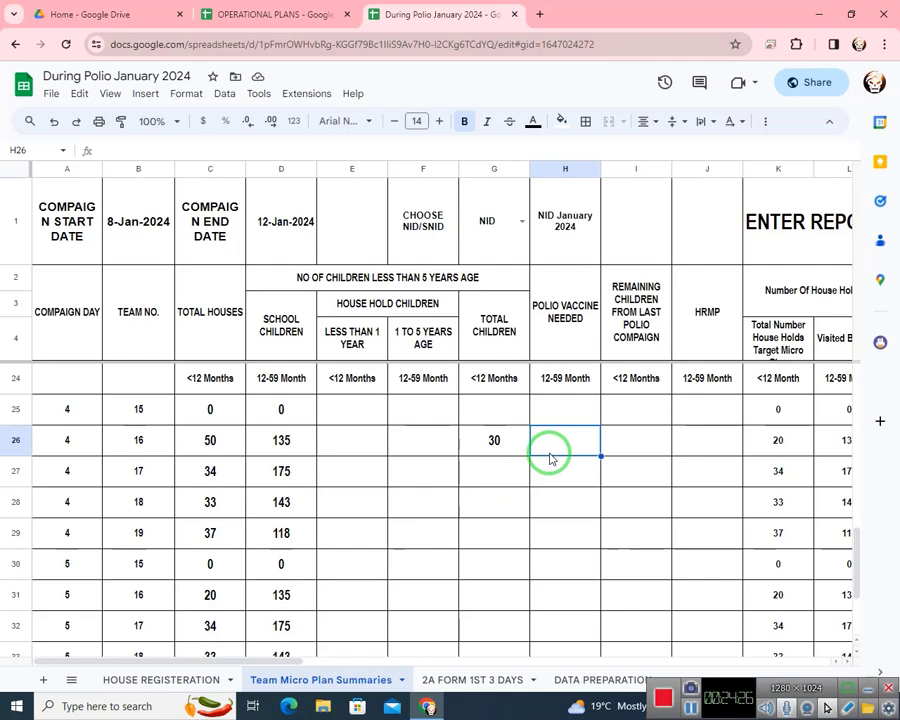
{"action": "key", "text": "Left"}
{"action": "key", "text": "Left"}
{"action": "key", "text": "Right"}
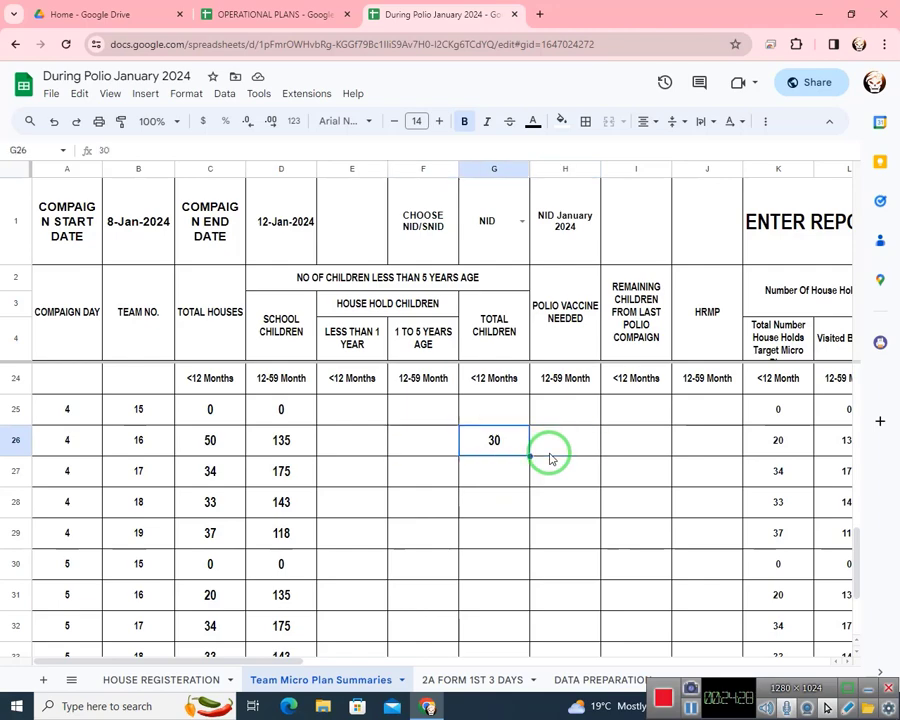
{"action": "key", "text": "Right"}
{"action": "type", "text": "1"}
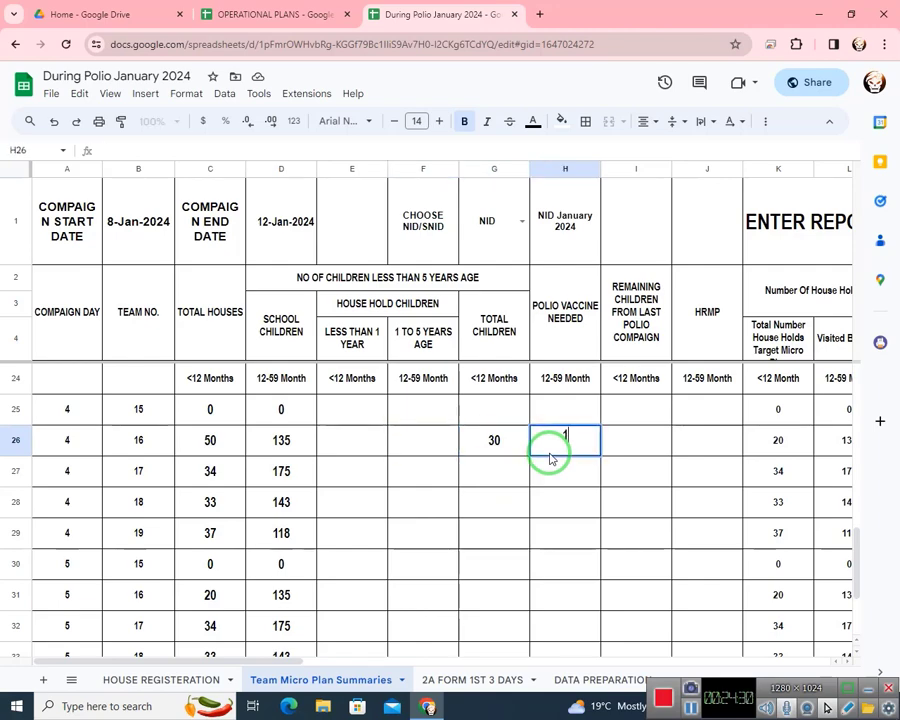
{"action": "left_click", "coordinate": [549, 459]}
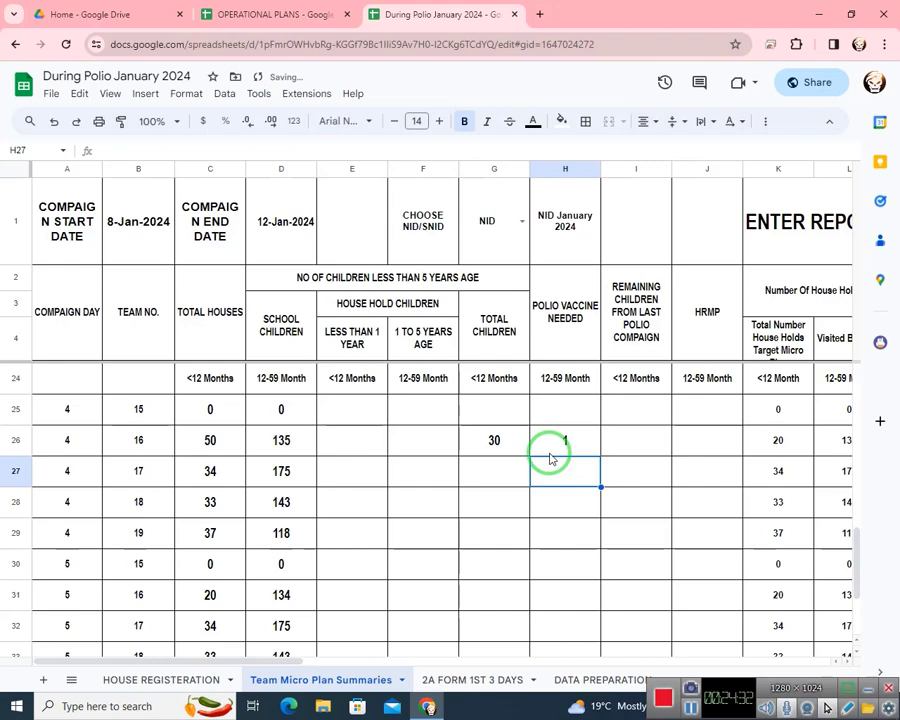
- Clear the trial values from team 16's covered NA cells G26 and H26
{"action": "key", "text": "Up"}
{"action": "key", "text": "Left"}
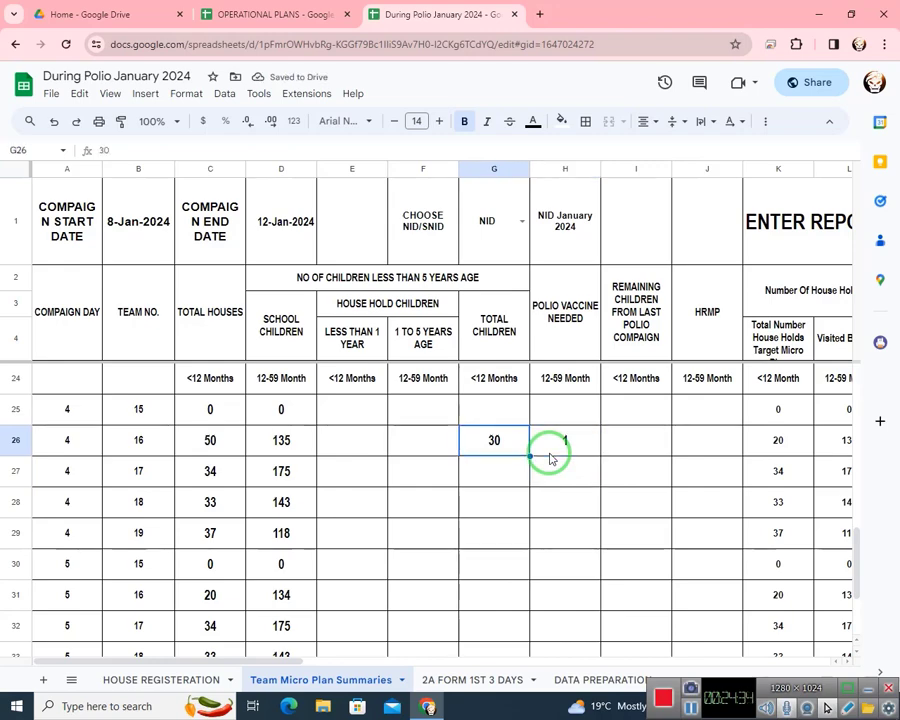
{"action": "key", "text": "shift+Right"}
{"action": "key", "text": "Down"}
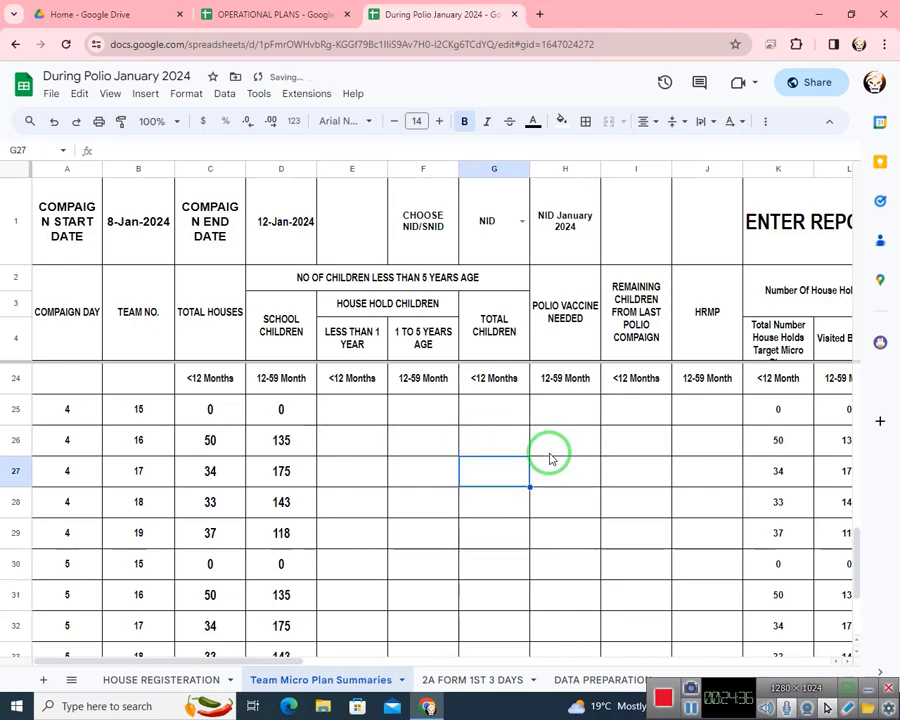
- Review the catchup days columns and the report entry columns across to the vaccine recorded doses
{"action": "scroll", "coordinate": [559, 490], "scroll_direction": "up", "scroll_amount": 3}
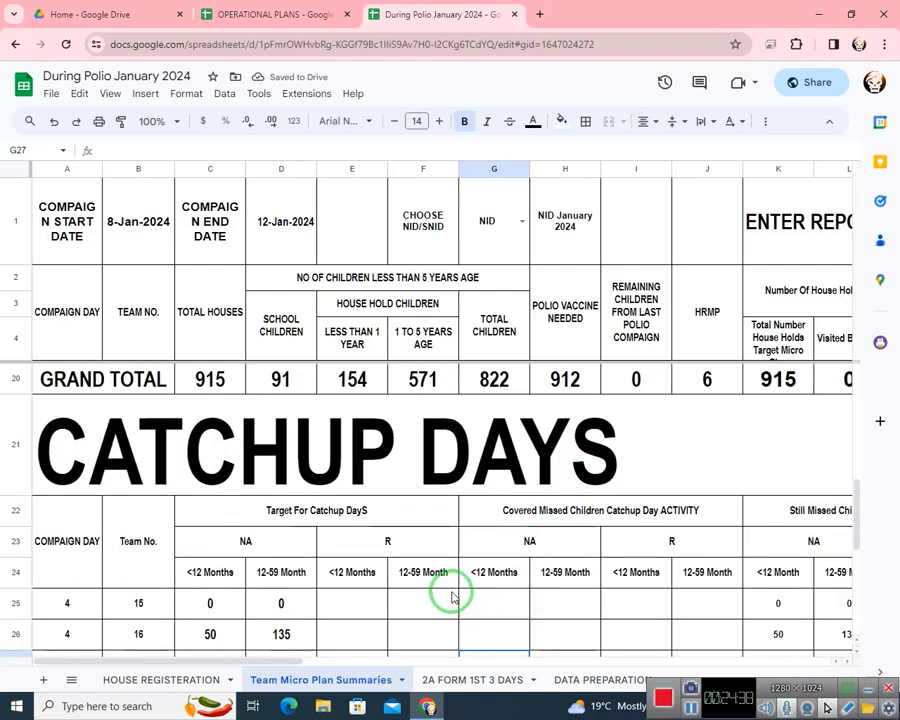
{"action": "scroll", "coordinate": [454, 593], "scroll_direction": "down", "scroll_amount": 1}
{"action": "left_click_drag", "start_coordinate": [257, 663], "coordinate": [446, 645]}
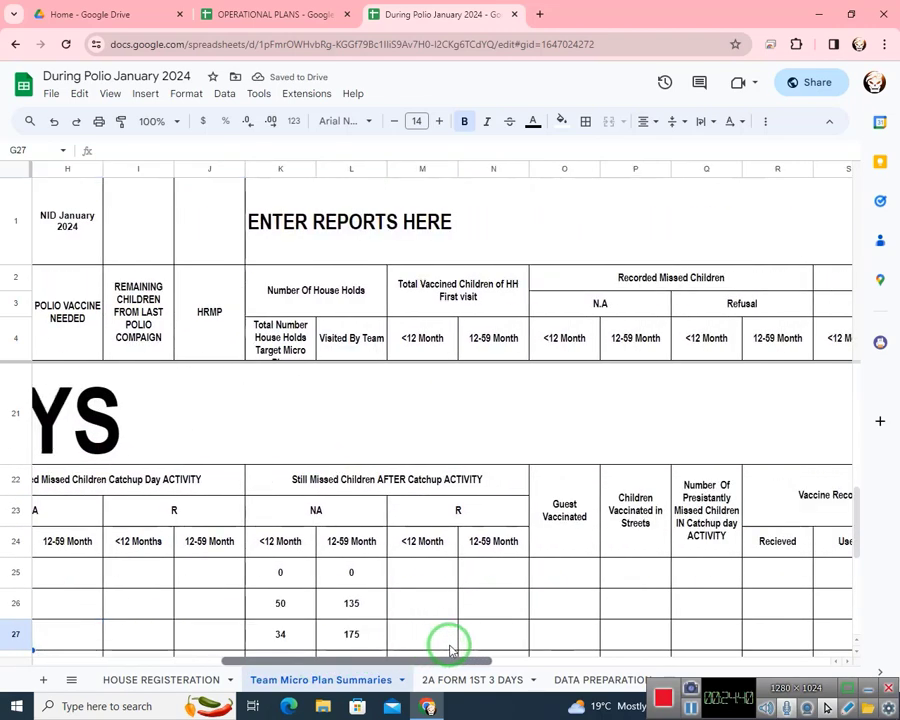
{"action": "scroll", "coordinate": [394, 568], "scroll_direction": "down", "scroll_amount": 3}
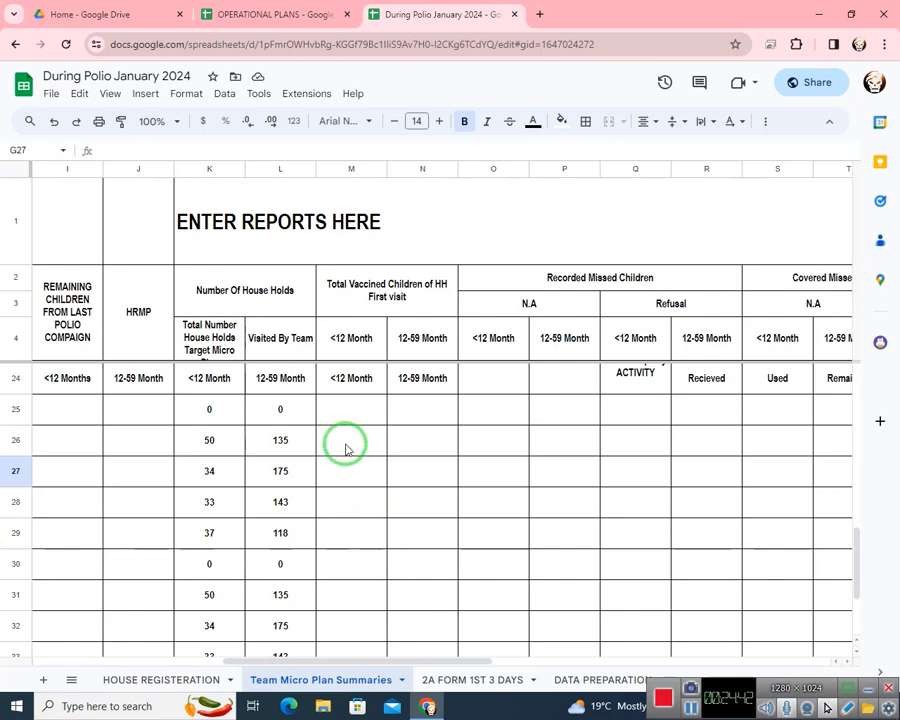
{"action": "scroll", "coordinate": [346, 449], "scroll_direction": "up", "scroll_amount": 1}
{"action": "scroll", "coordinate": [442, 455], "scroll_direction": "up", "scroll_amount": 1}
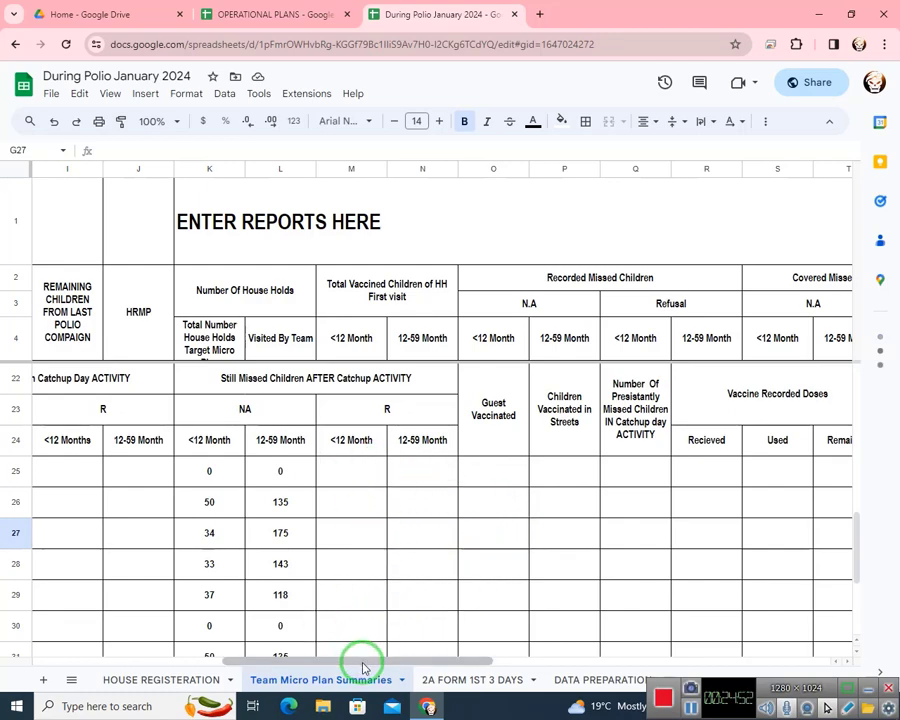
{"action": "left_click_drag", "start_coordinate": [363, 665], "coordinate": [377, 645]}
{"action": "scroll", "coordinate": [472, 496], "scroll_direction": "up", "scroll_amount": 7}
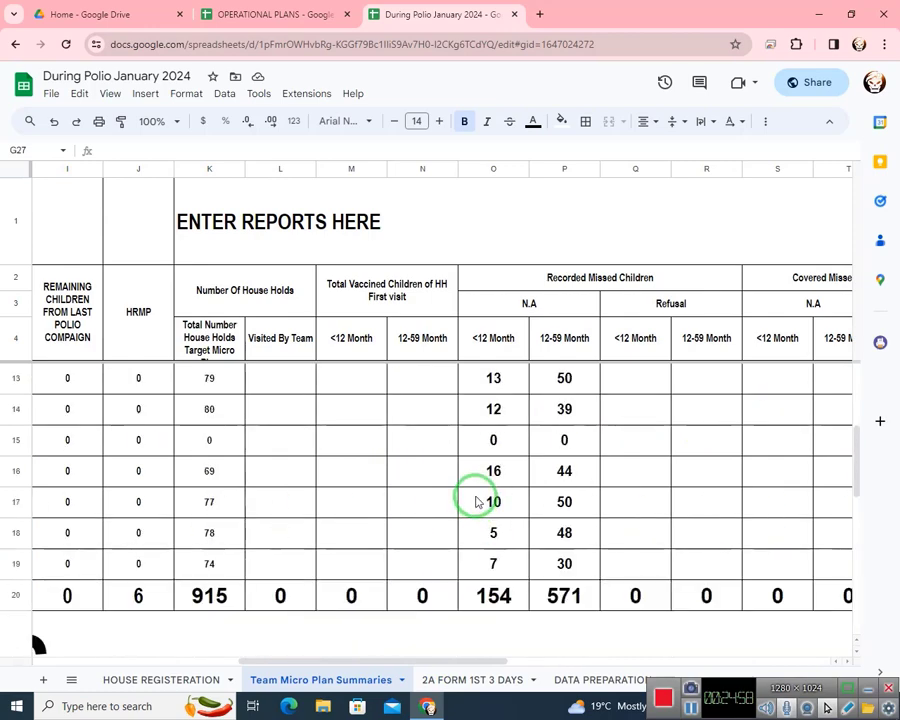
{"action": "left_click_drag", "start_coordinate": [367, 666], "coordinate": [617, 639]}
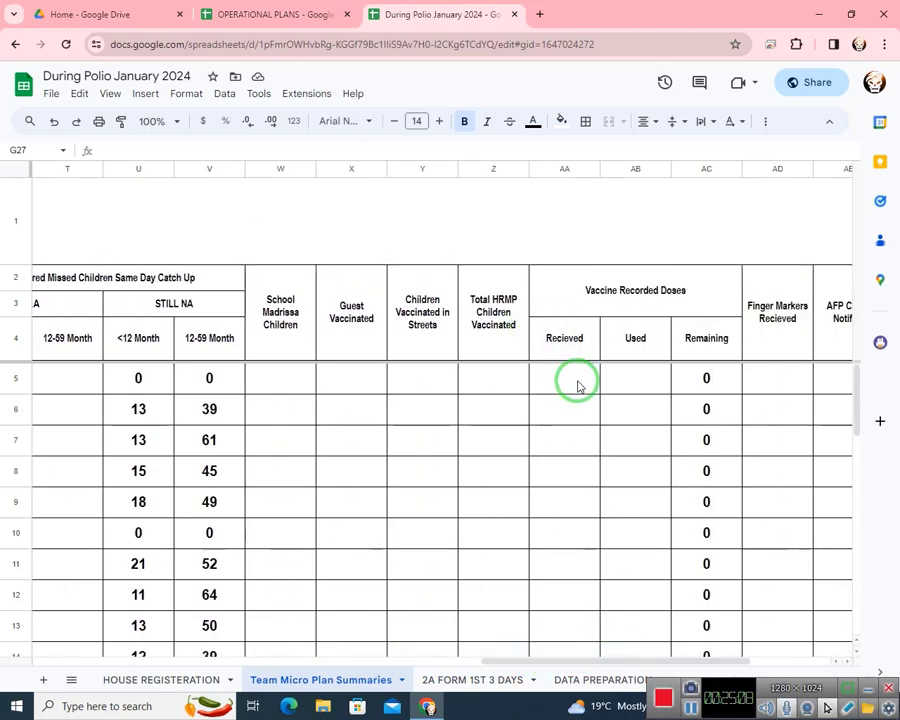
- Start a SUM formula for the used vaccine doses of day 1, team 15 in AB5
{"action": "left_click", "coordinate": [577, 386]}
{"action": "left_click", "coordinate": [616, 380]}
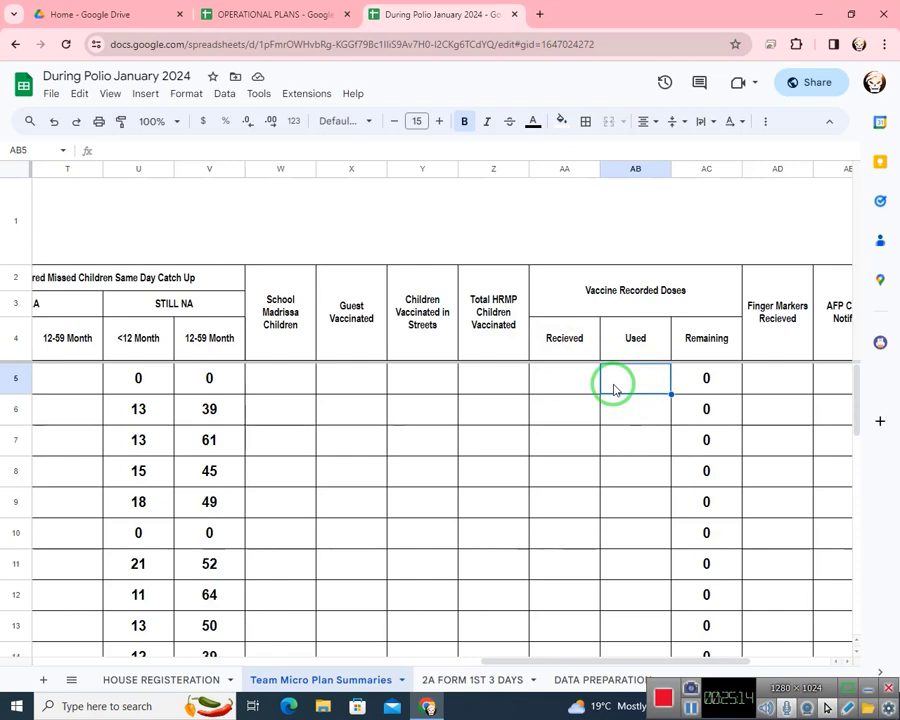
{"action": "type", "text": "="}
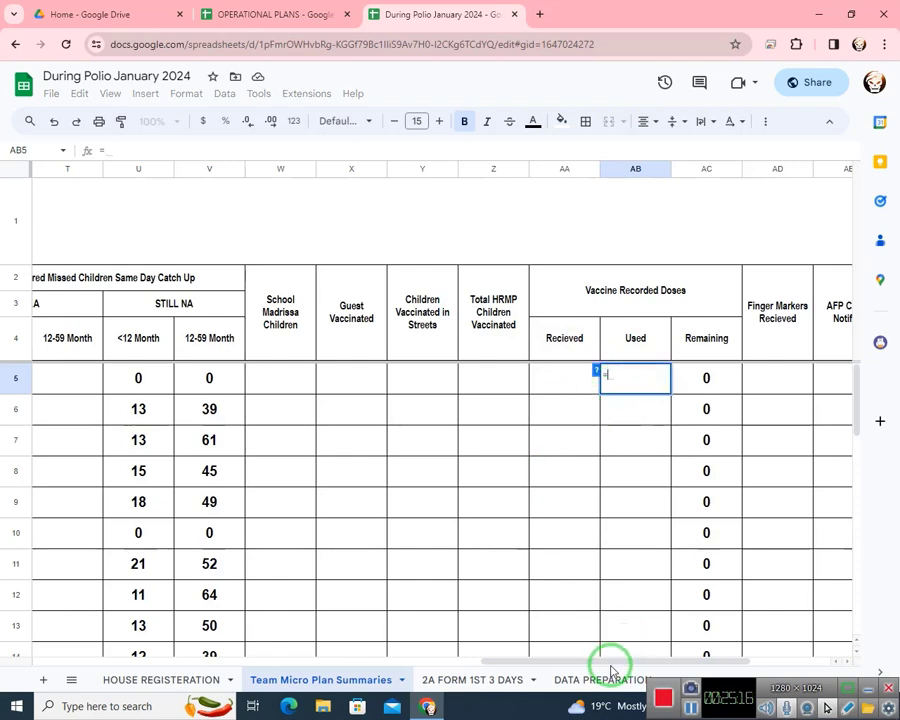
{"action": "left_click_drag", "start_coordinate": [613, 663], "coordinate": [407, 661]}
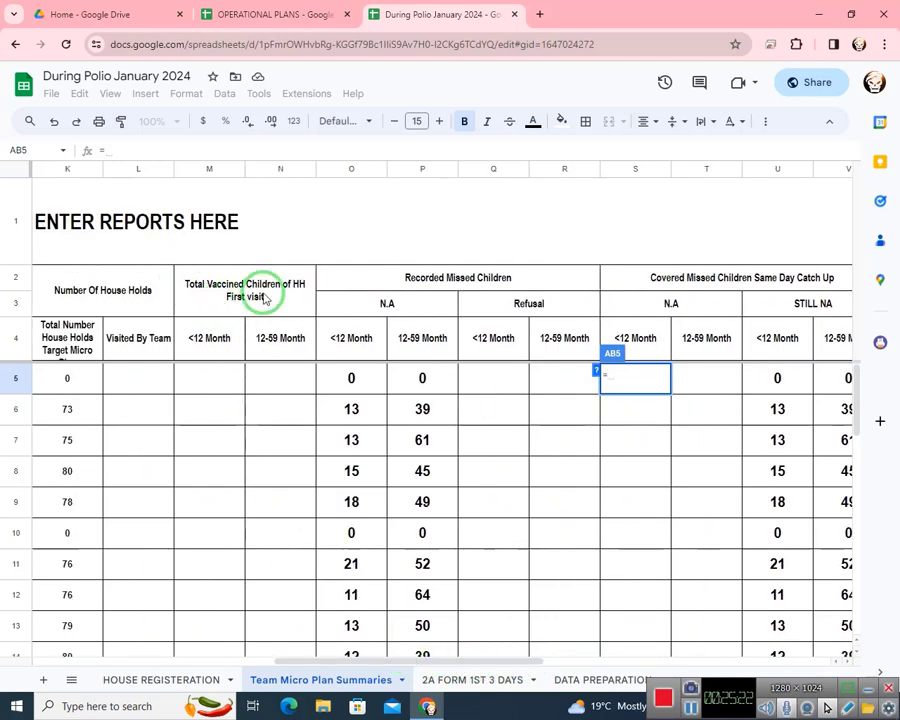
{"action": "left_click", "coordinate": [230, 384]}
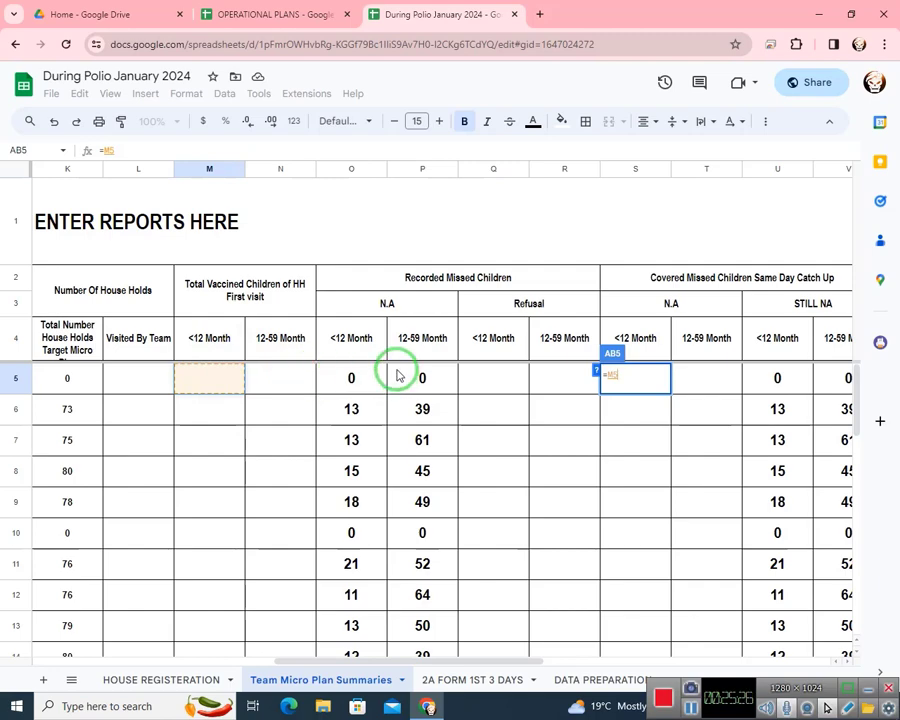
{"action": "key", "text": "BackSpace"}
{"action": "key", "text": "BackSpace"}
{"action": "type", "text": "SUM"}
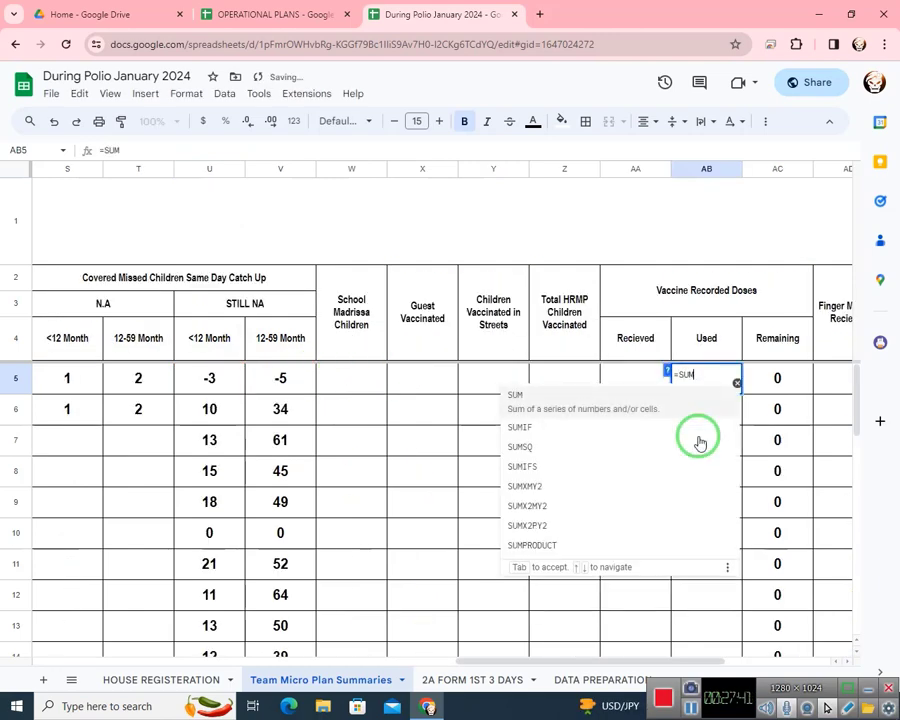
{"action": "type", "text": "("}
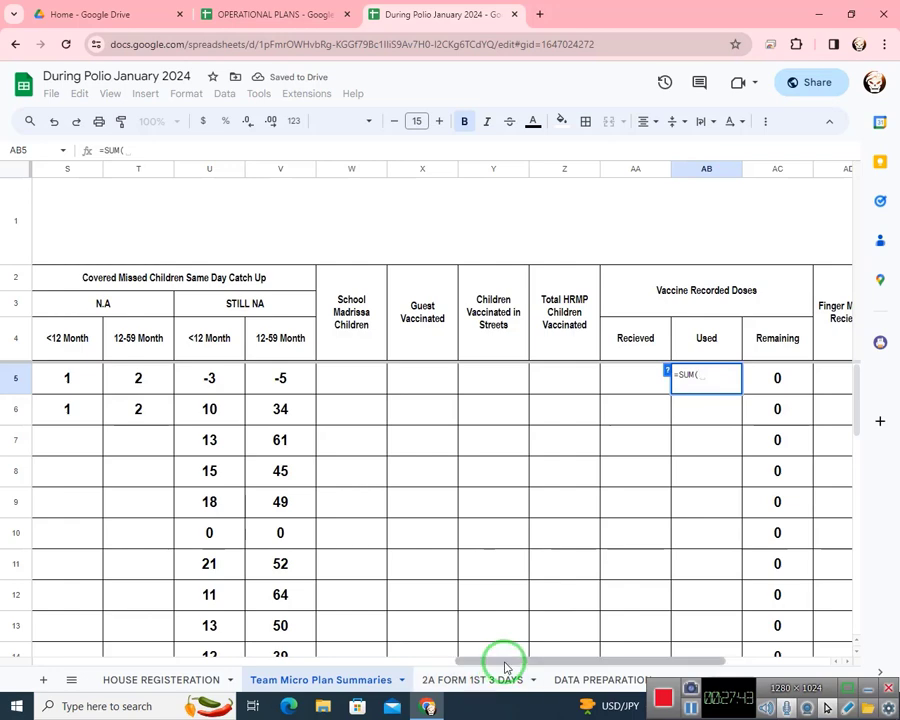
- Complete AB5 as =SUM(M6:N6,S6:T6)*1.11, adding first-visit vaccinated children and covered NA children before multiplying
{"action": "left_click_drag", "start_coordinate": [505, 662], "coordinate": [370, 649]}
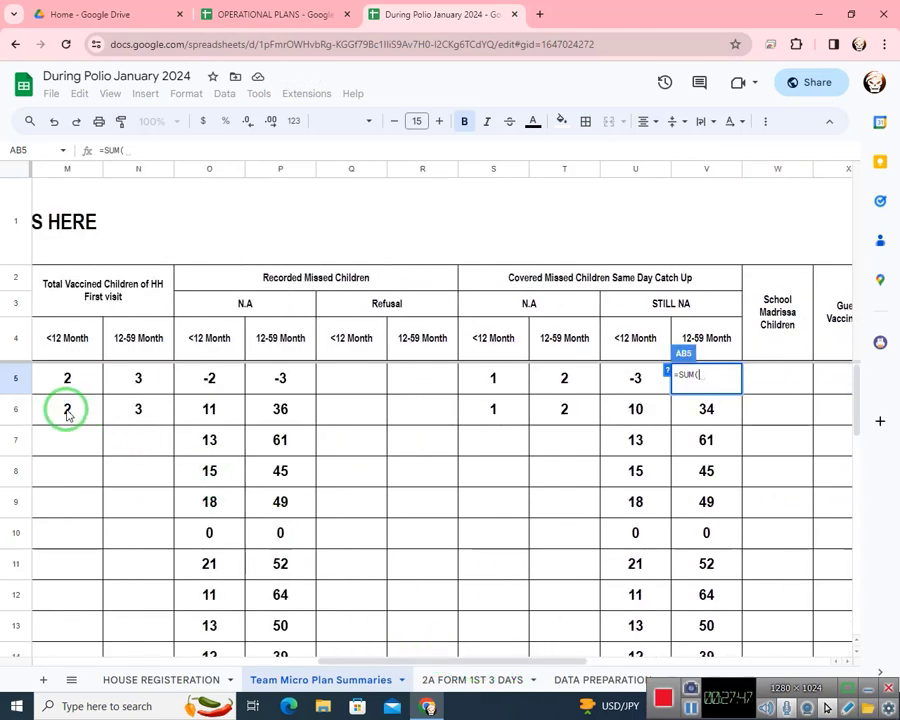
{"action": "left_click_drag", "start_coordinate": [67, 410], "coordinate": [178, 428]}
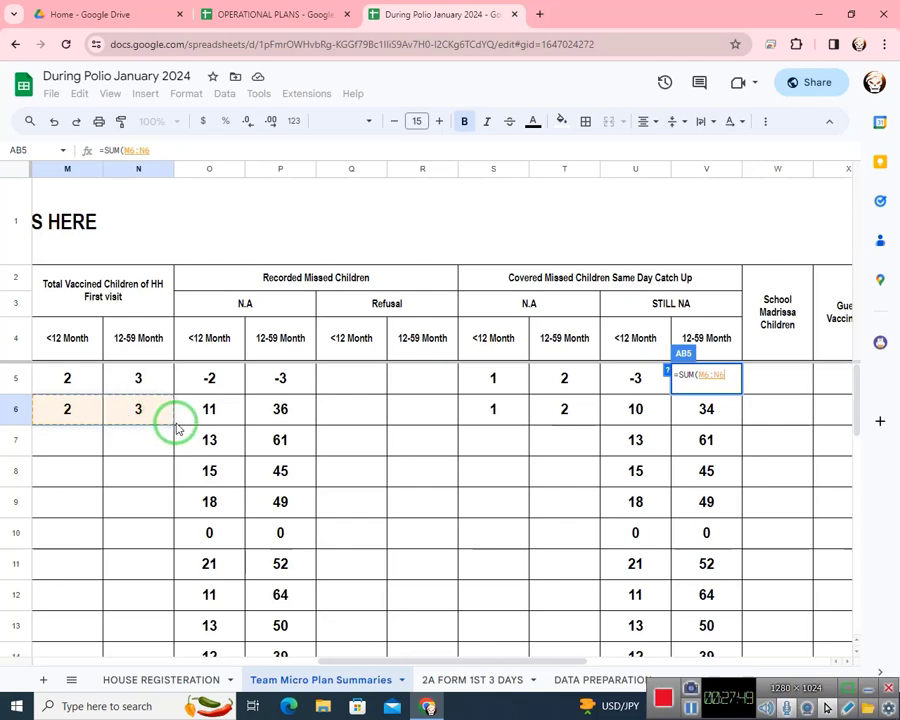
{"action": "type", "text": ","}
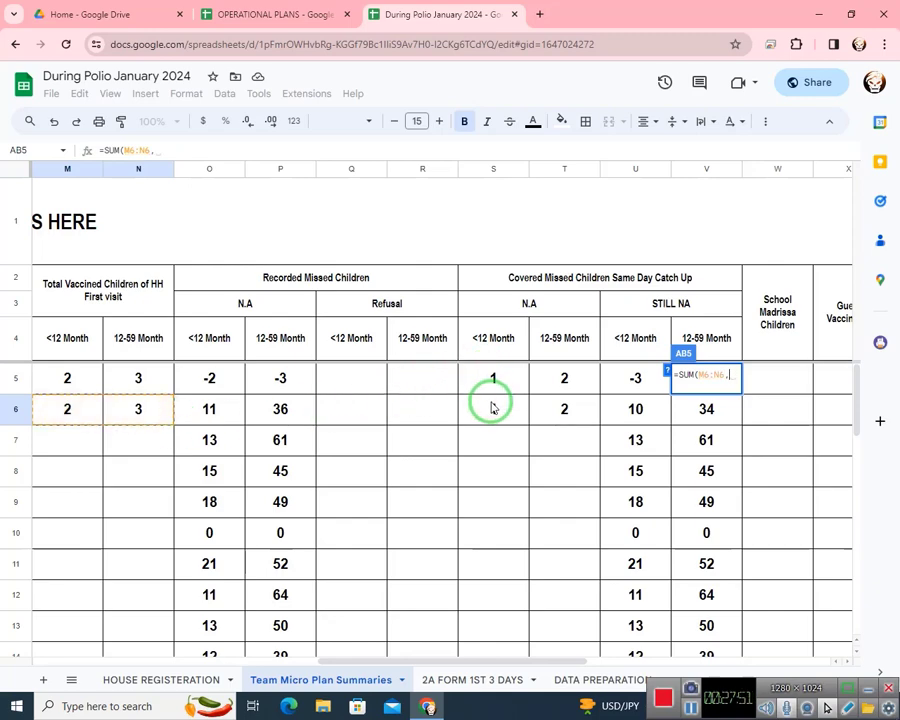
{"action": "left_click_drag", "start_coordinate": [490, 406], "coordinate": [560, 415]}
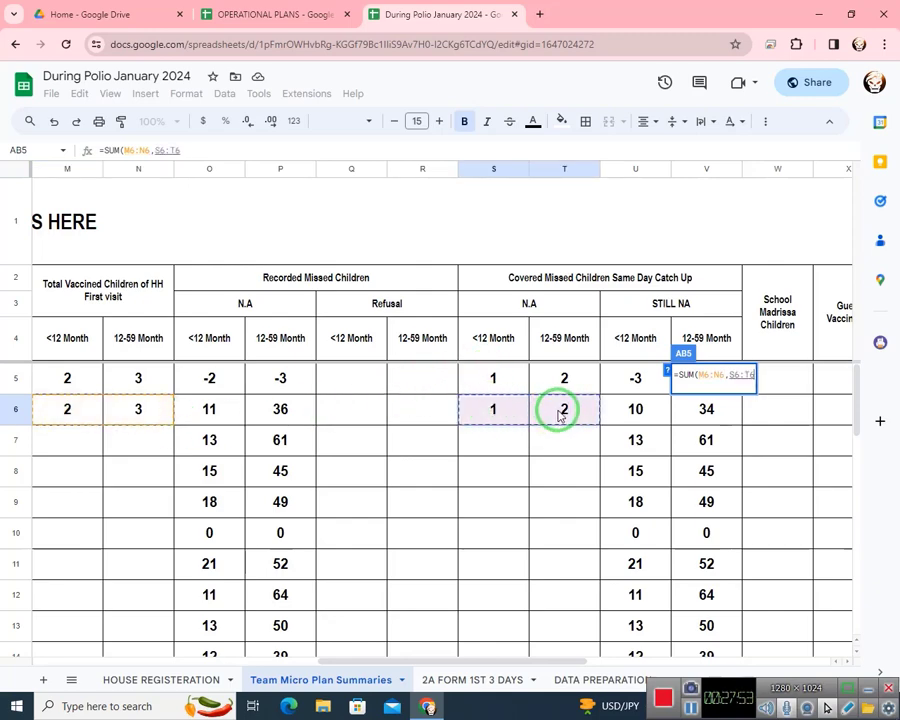
{"action": "type", "text": ")"}
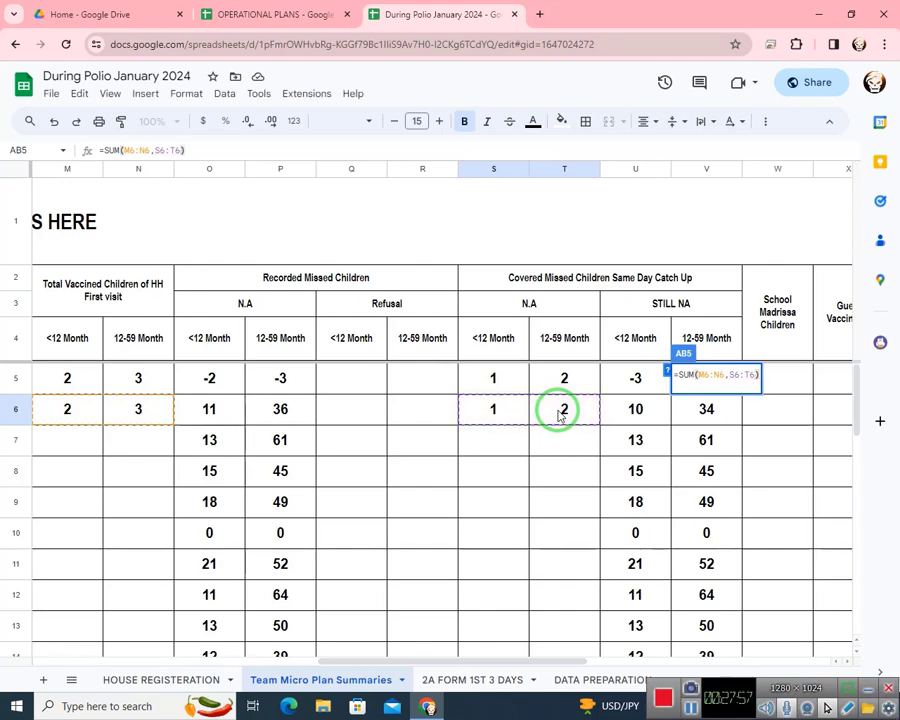
{"action": "type", "text": "*1"}
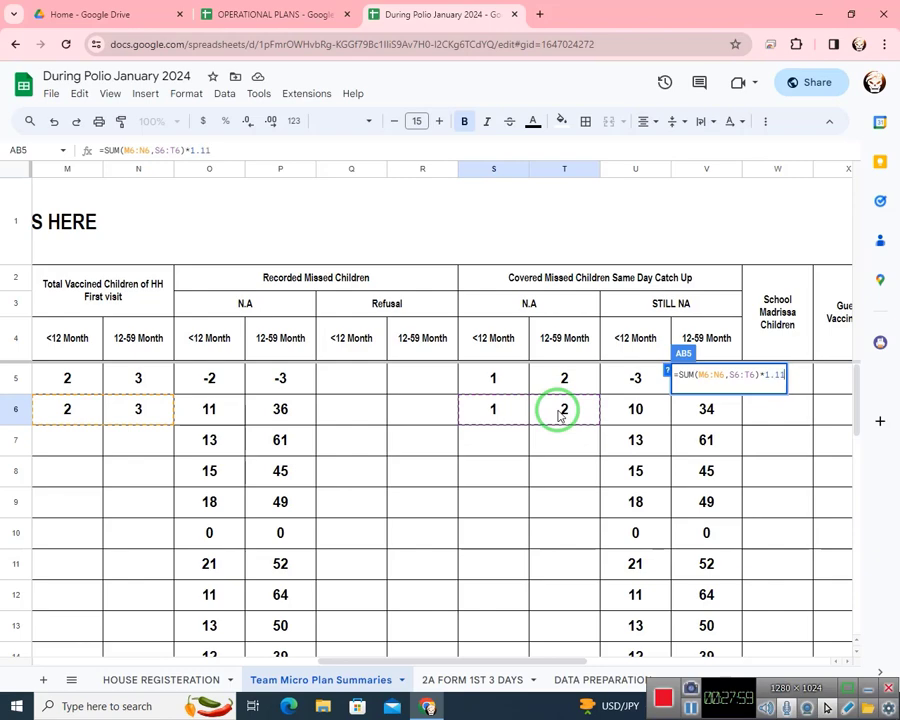
{"action": "type", "text": ".11"}
{"action": "key", "text": "Return"}
{"action": "key", "text": "Up"}
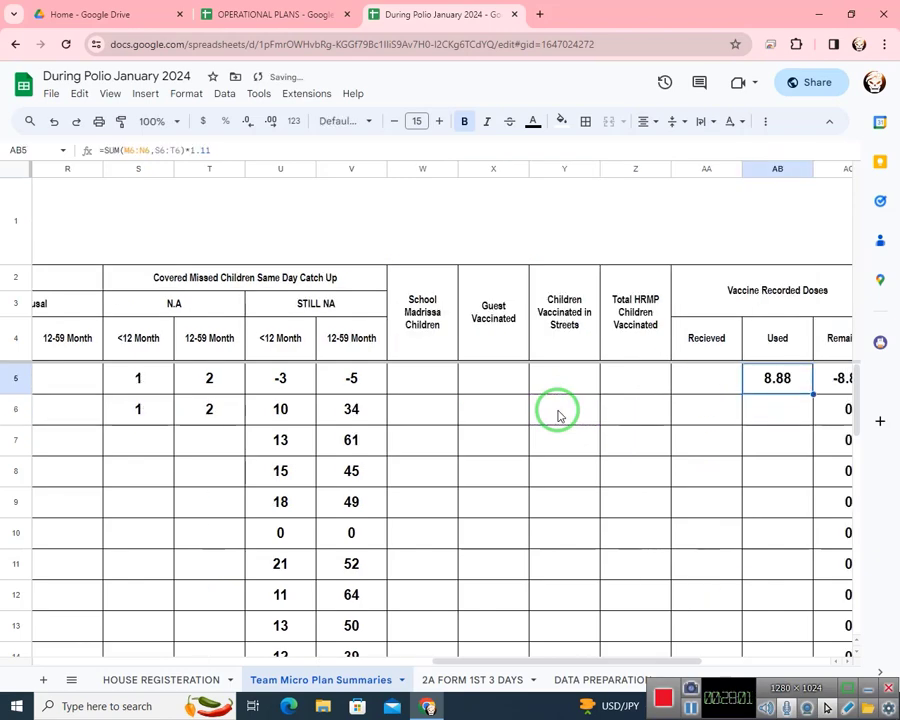
- Enter a trial value of 60 for the received vaccine doses in AA5
{"action": "key", "text": "Right"}
{"action": "key", "text": "Left"}
{"action": "key", "text": "Right"}
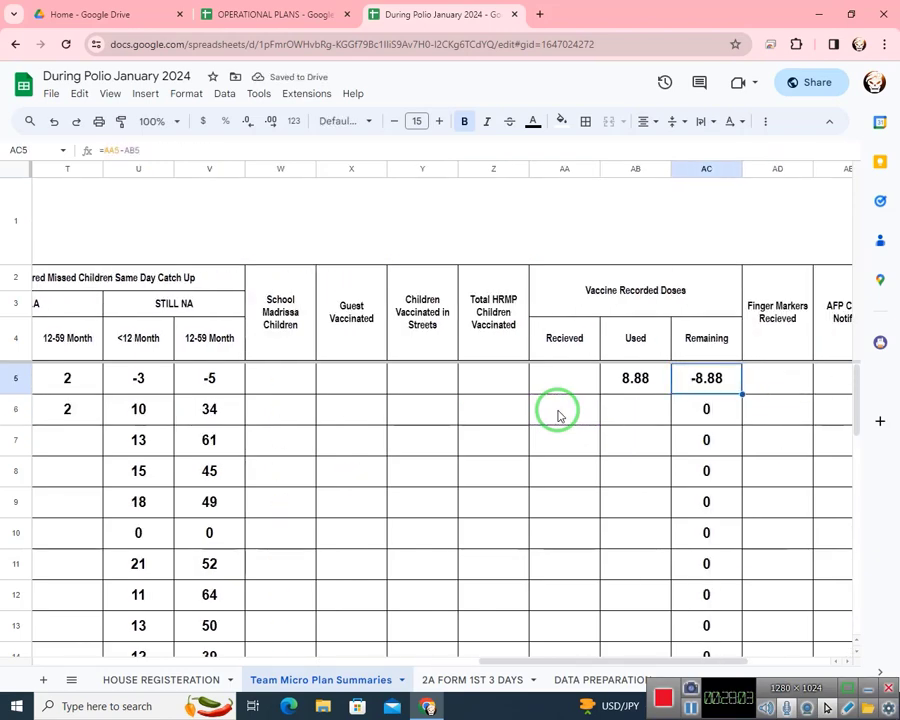
{"action": "key", "text": "Left"}
{"action": "key", "text": "Left"}
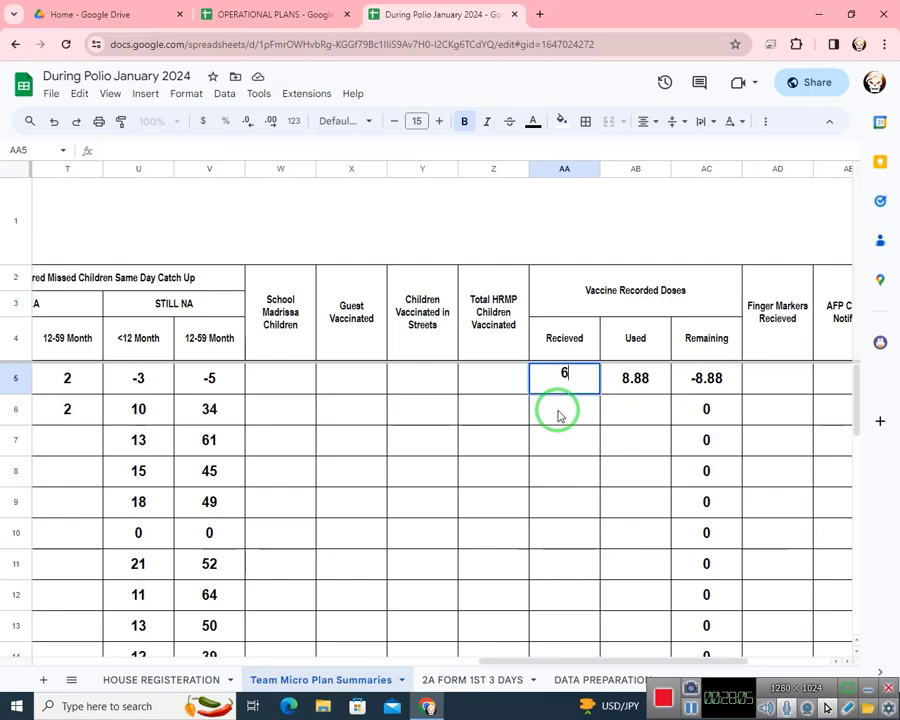
{"action": "key", "text": "Return"}
{"action": "key", "text": "Up"}
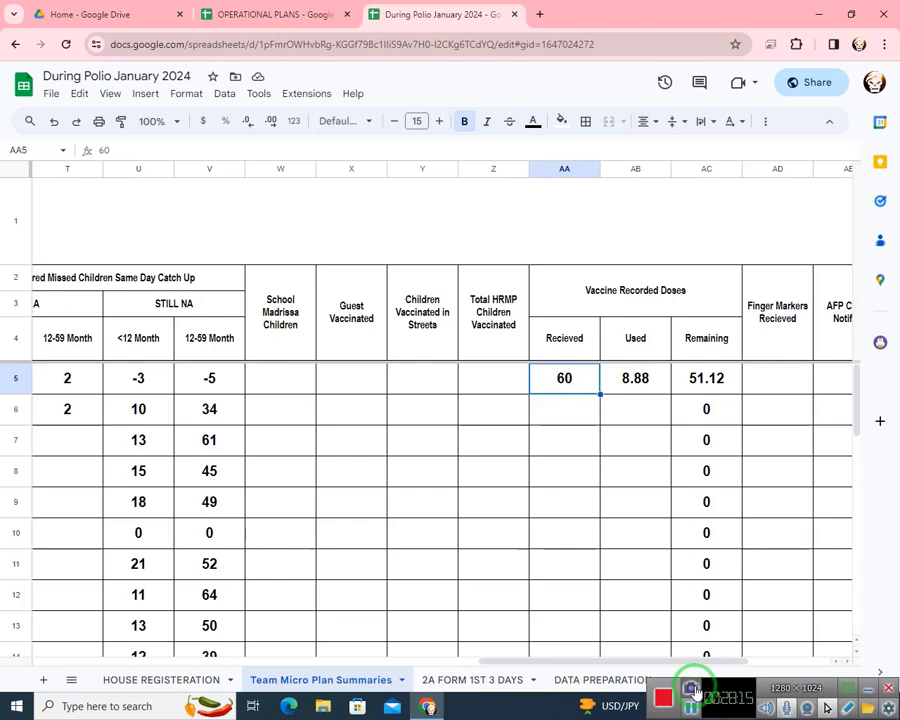
- Check the used doses formula in AB5 and the remaining doses formula in AC5
{"action": "left_click", "coordinate": [580, 406]}
{"action": "left_click", "coordinate": [575, 388]}
{"action": "left_click", "coordinate": [640, 388]}
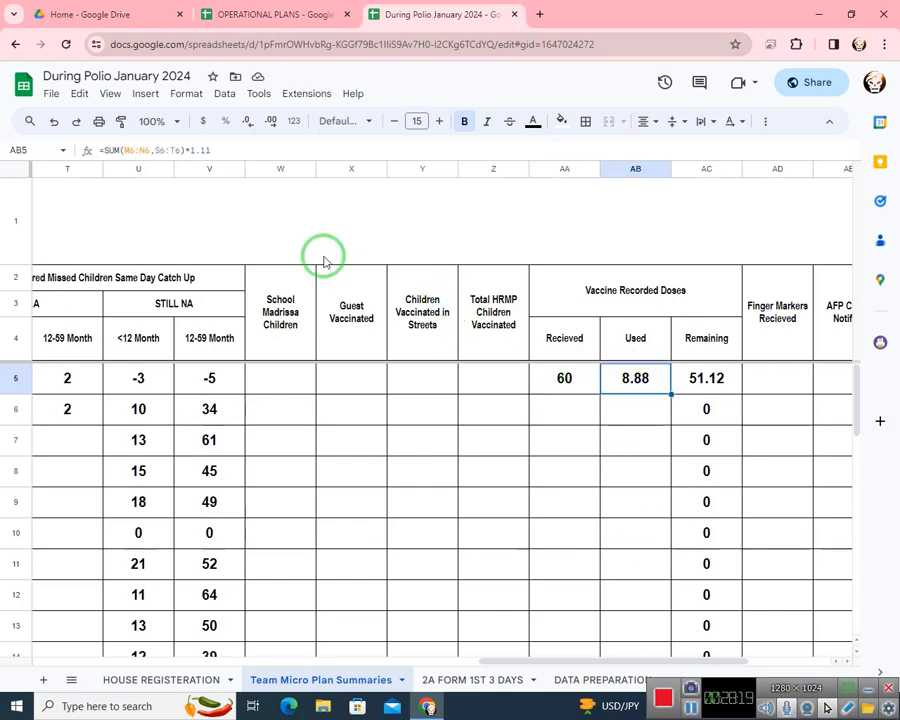
{"action": "left_click", "coordinate": [147, 148]}
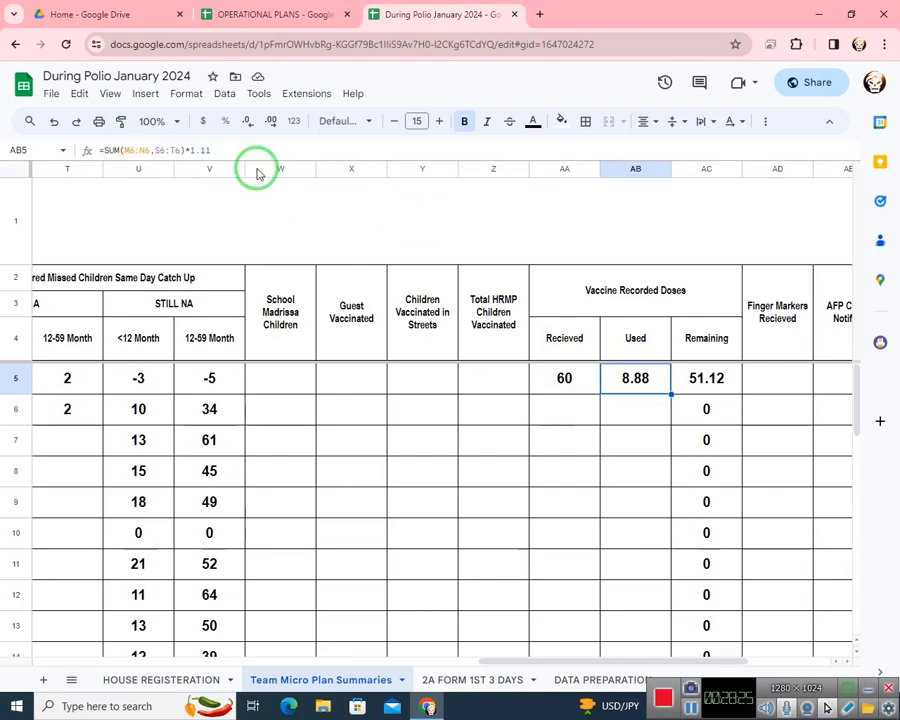
{"action": "left_click", "coordinate": [690, 378]}
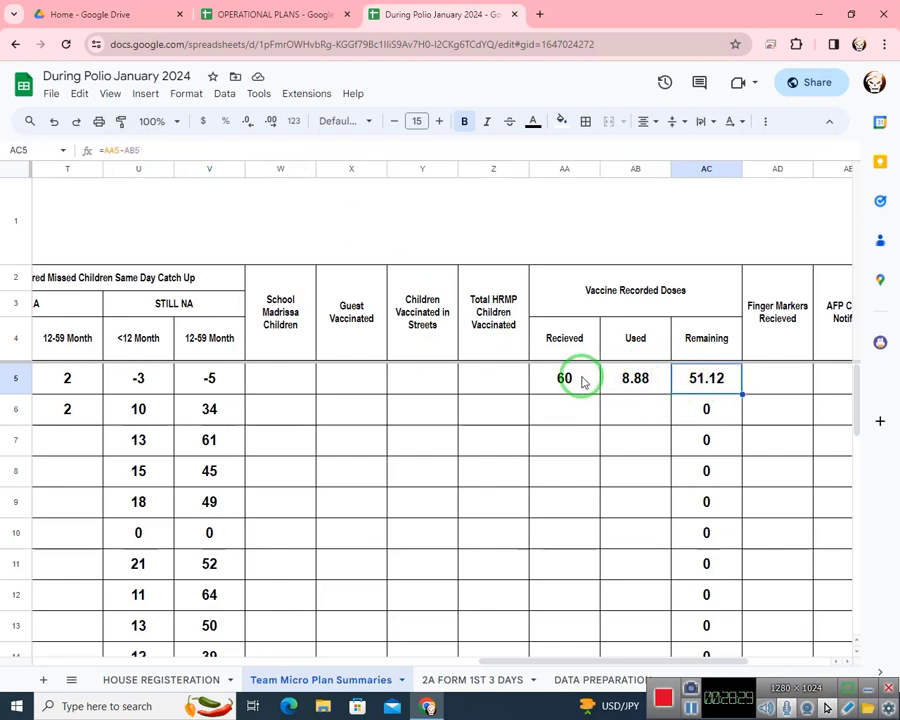
- Clear the trial received doses and the used doses formula from AA5:AB5
{"action": "left_click_drag", "start_coordinate": [582, 381], "coordinate": [623, 381]}
{"action": "key", "text": "Delete"}
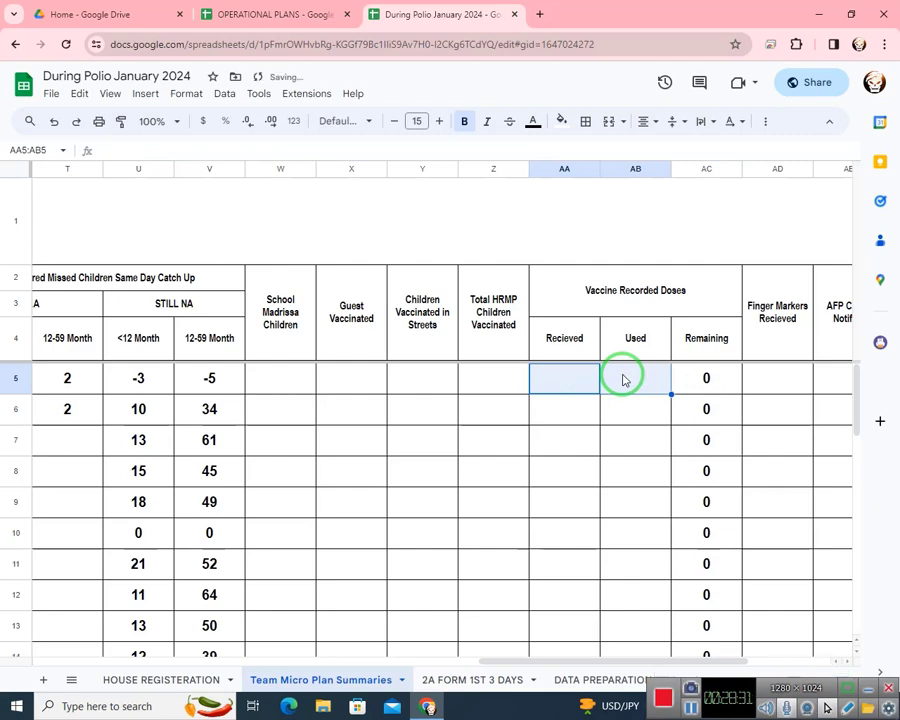
{"action": "key", "text": "Down"}
{"action": "key", "text": "Down"}
{"action": "key", "text": "Right"}
{"action": "key", "text": "Up"}
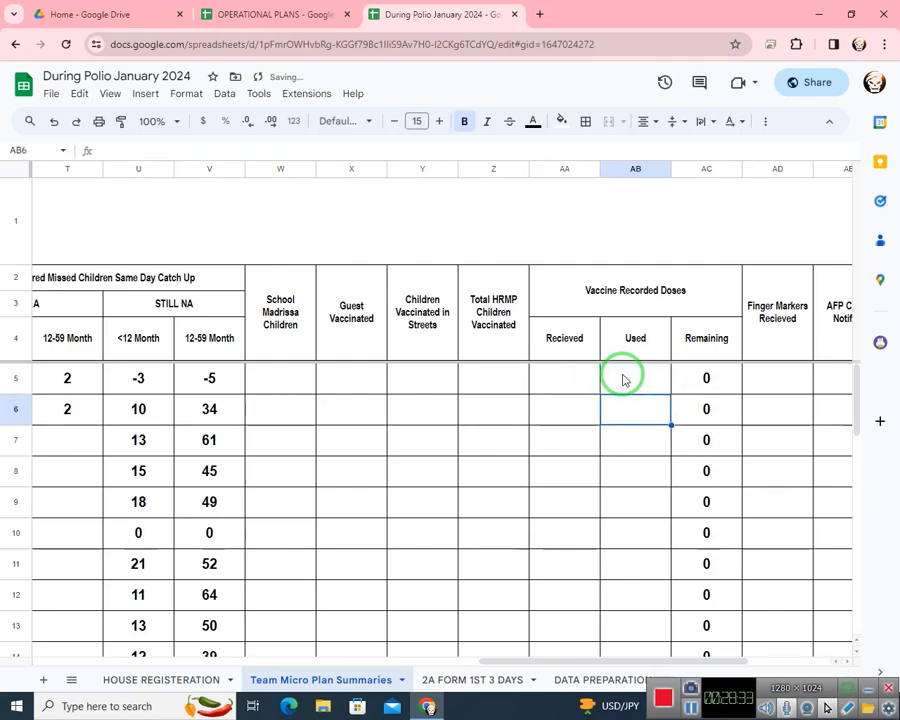
{"action": "key", "text": "Down"}
{"action": "key", "text": "Down"}
{"action": "key", "text": "Down"}
{"action": "key", "text": "Down"}
{"action": "key", "text": "Down"}
{"action": "key", "text": "Down"}
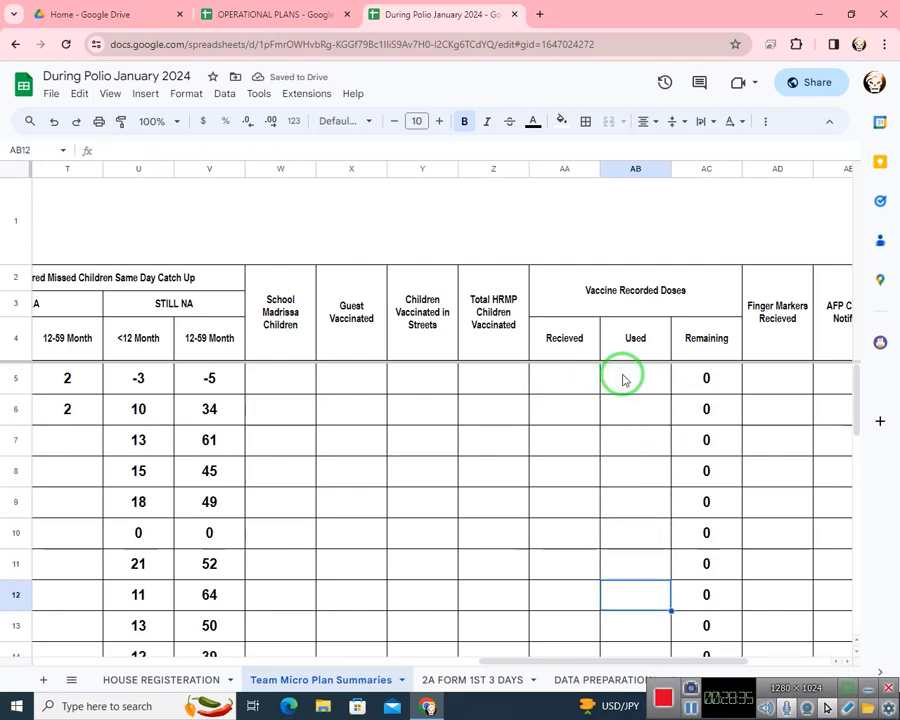
- Inspect the total houses formulas for the day 1 teams in column C
{"action": "scroll", "coordinate": [482, 498], "scroll_direction": "left", "scroll_amount": 10}
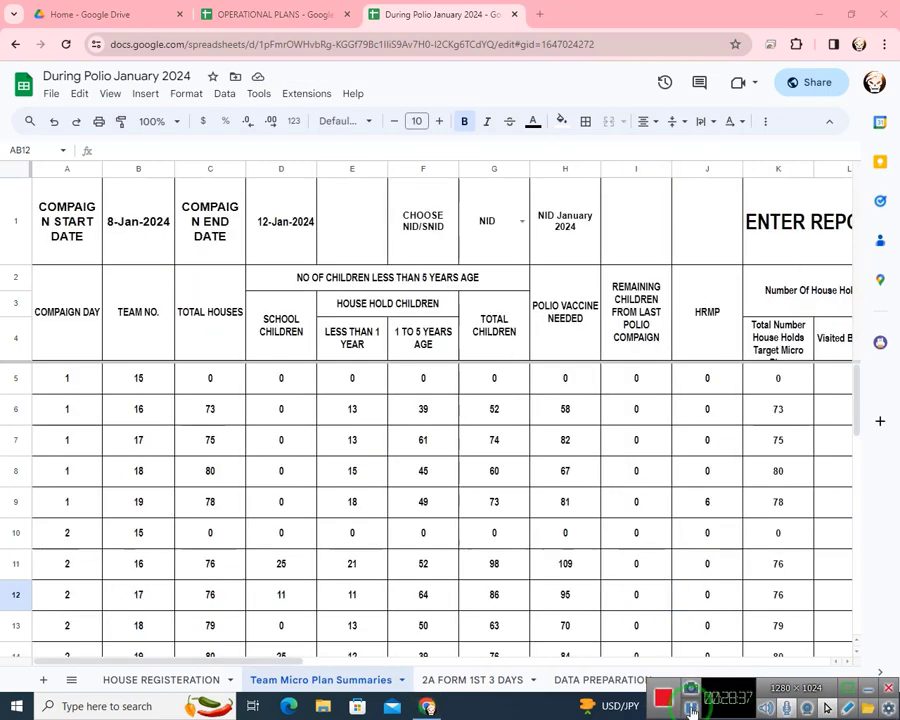
{"action": "left_click", "coordinate": [220, 413]}
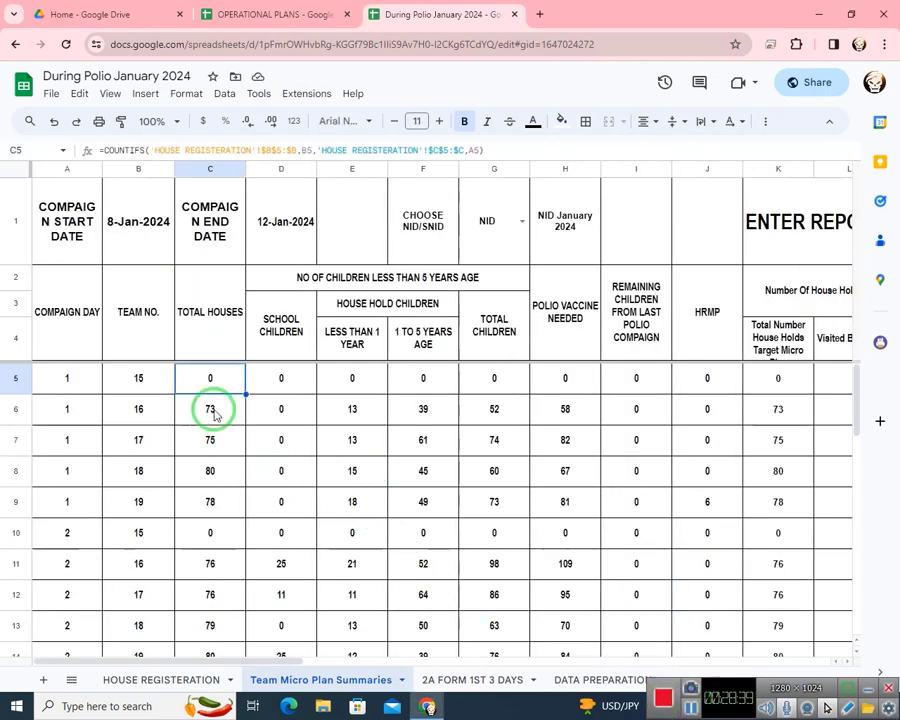
{"action": "left_click", "coordinate": [170, 442]}
{"action": "left_click", "coordinate": [212, 470]}
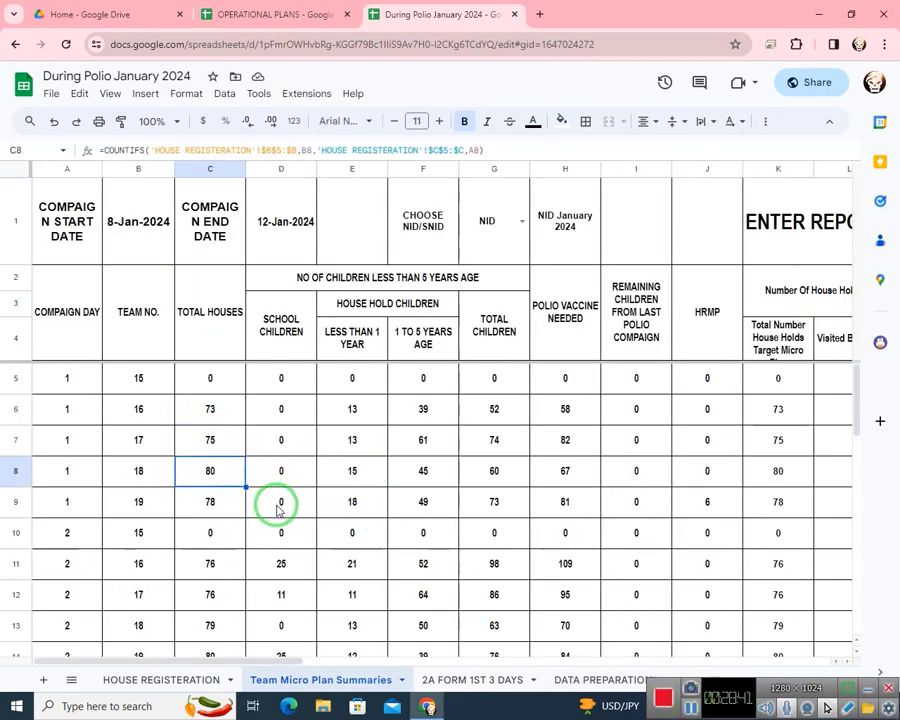
{"action": "scroll", "coordinate": [290, 520], "scroll_direction": "down", "scroll_amount": 1}
- Go to the 2A FORM 1ST 3 DAYS sheet and open team 15's target households formula in C8
{"action": "left_click", "coordinate": [503, 680]}
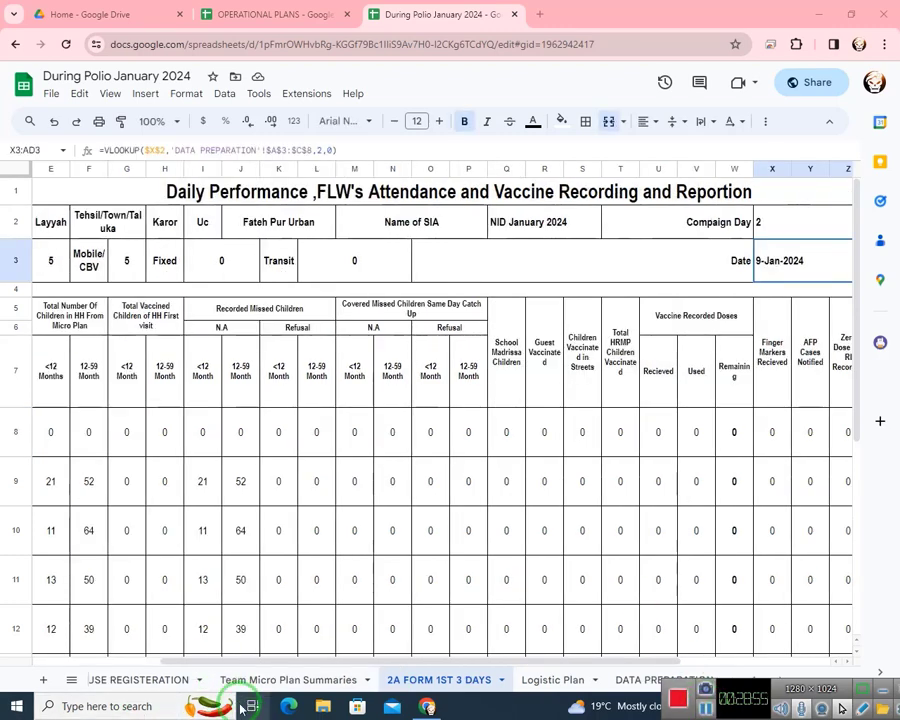
{"action": "left_click_drag", "start_coordinate": [316, 662], "coordinate": [140, 650]}
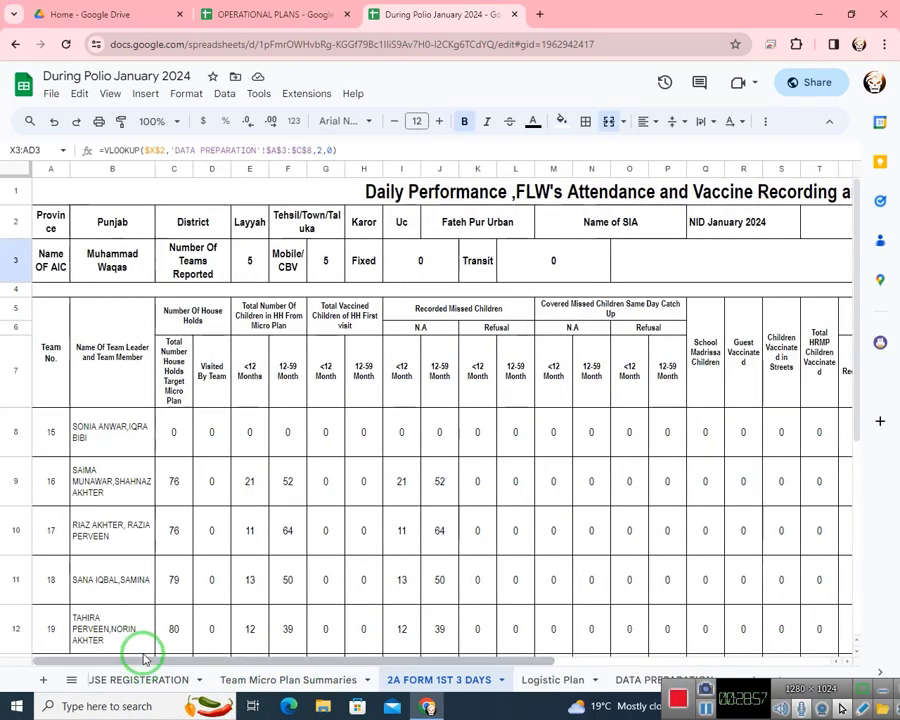
{"action": "left_click", "coordinate": [176, 450]}
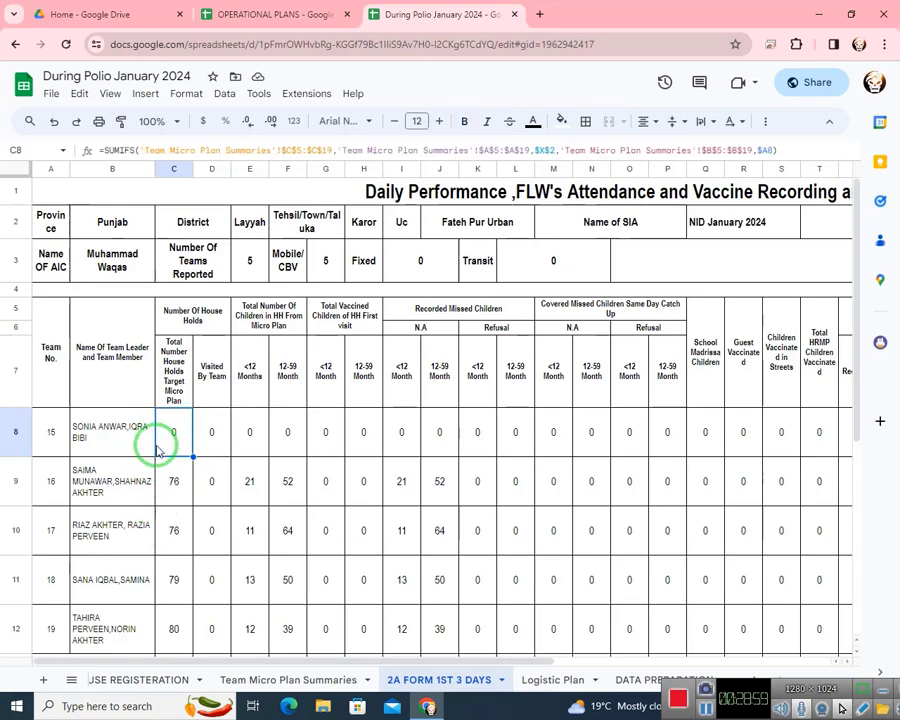
{"action": "double_click", "coordinate": [171, 450]}
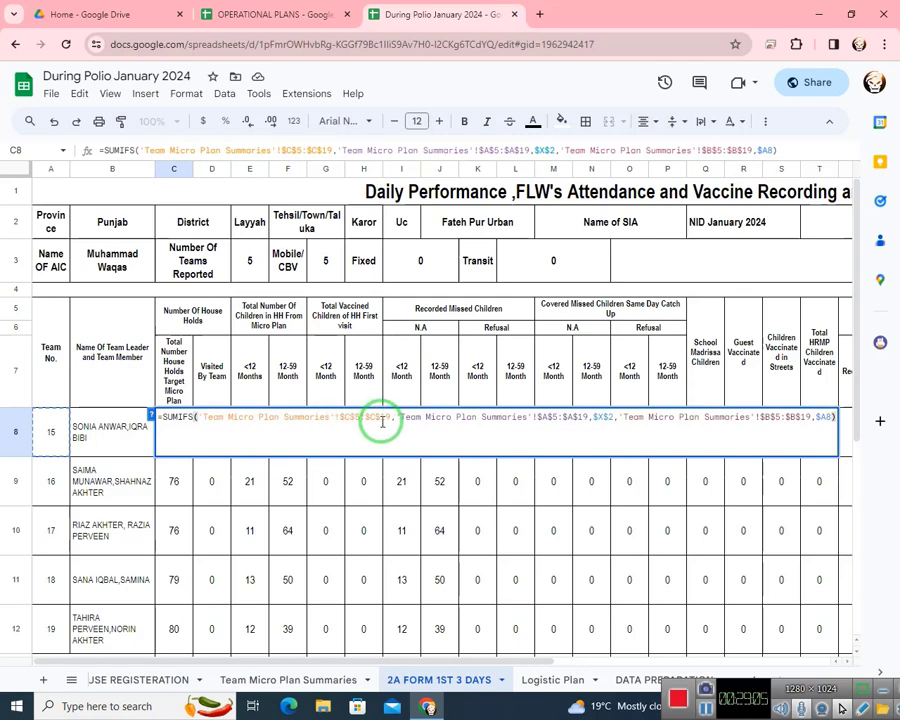
- Examine the sum range, criteria ranges and criteria in the target households SUMIFS formula in C8, leaving the formula unchanged
{"action": "left_click_drag", "start_coordinate": [390, 415], "coordinate": [218, 415]}
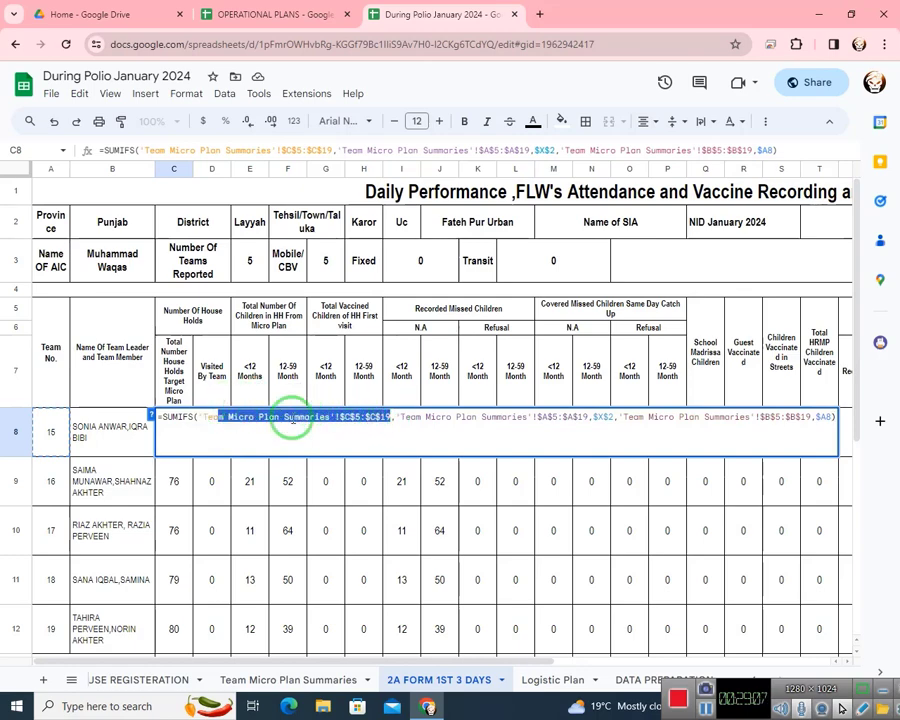
{"action": "left_click_drag", "start_coordinate": [406, 415], "coordinate": [576, 430]}
{"action": "left_click", "coordinate": [592, 428]}
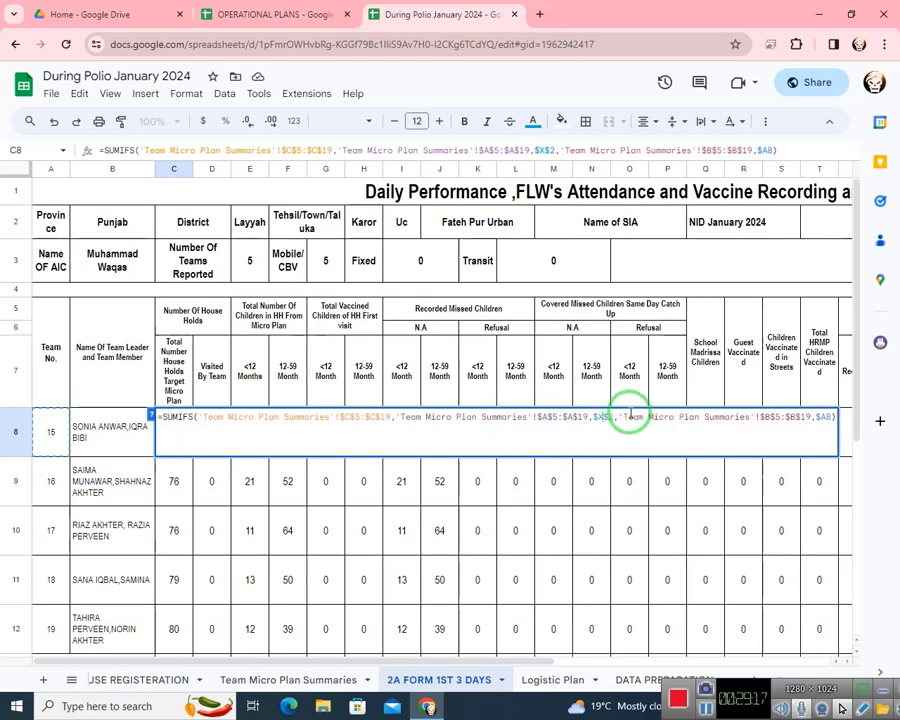
{"action": "left_click", "coordinate": [805, 427]}
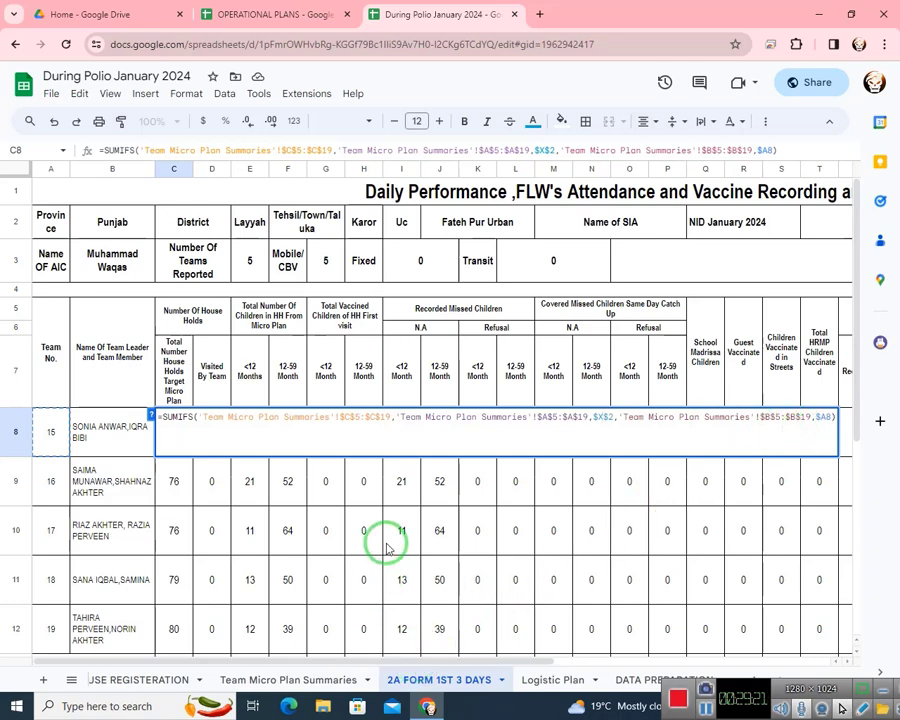
{"action": "key", "text": "Return"}
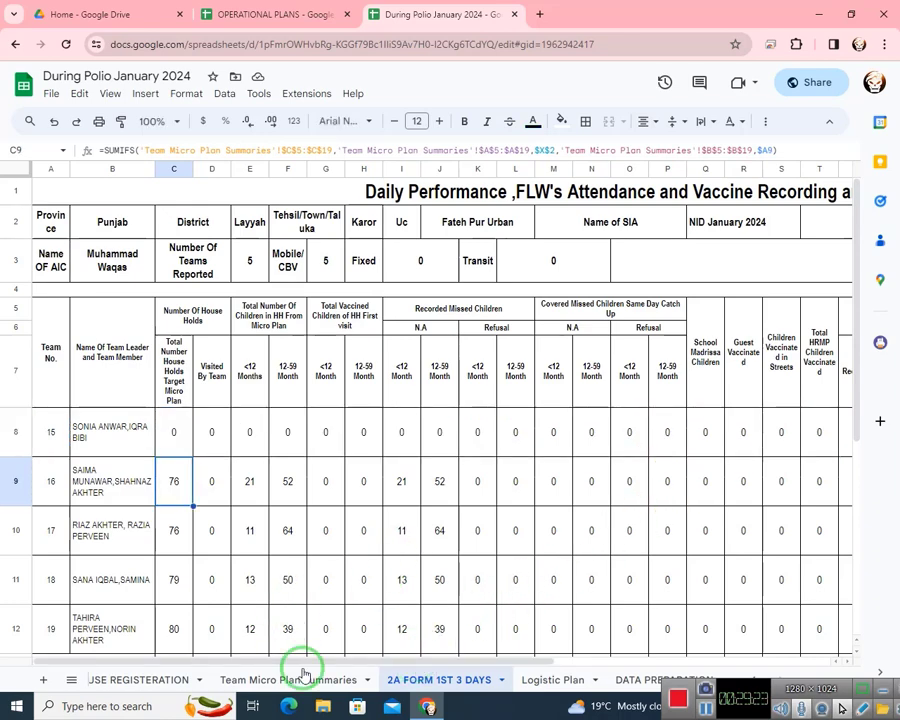
- Set the campaign day in X2 to 1 and return to the first columns of the form
{"action": "left_click_drag", "start_coordinate": [408, 652], "coordinate": [590, 530]}
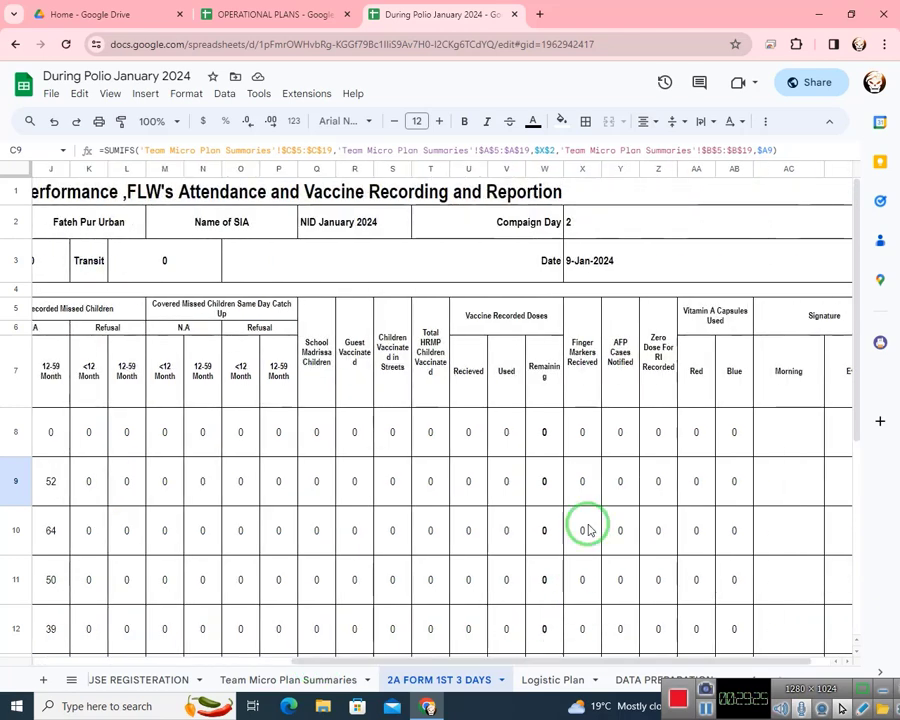
{"action": "left_click", "coordinate": [581, 226]}
{"action": "type", "text": "1"}
{"action": "key", "text": "Left"}
{"action": "key", "text": "Left"}
{"action": "key", "text": "Left"}
{"action": "key", "text": "Left"}
{"action": "key", "text": "Left"}
{"action": "key", "text": "Left"}
{"action": "key", "text": "Left"}
{"action": "key", "text": "Left"}
{"action": "key", "text": "Left"}
{"action": "key", "text": "Left"}
{"action": "key", "text": "Left"}
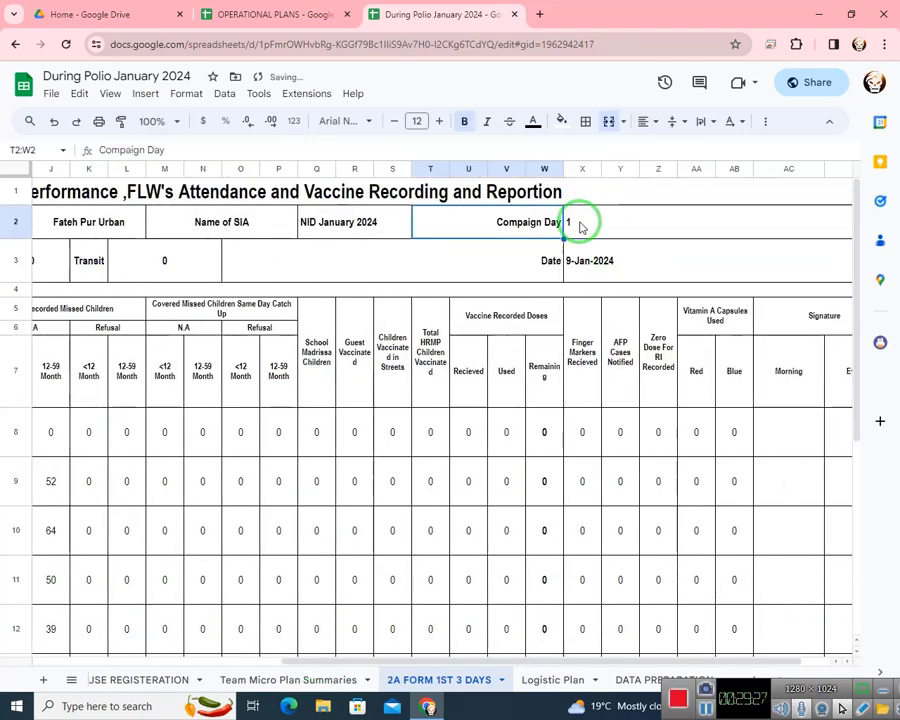
{"action": "key", "text": "Down"}
{"action": "key", "text": "Down"}
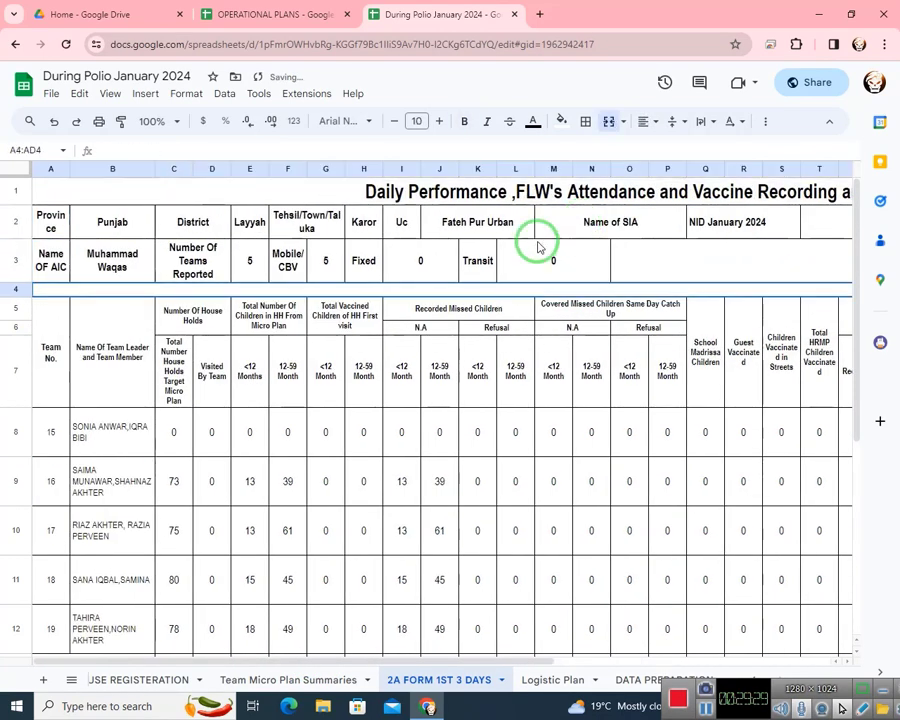
- Inspect the visited households formulas for teams 16 and 17 in column D
{"action": "left_click", "coordinate": [193, 488]}
{"action": "left_click", "coordinate": [203, 522]}
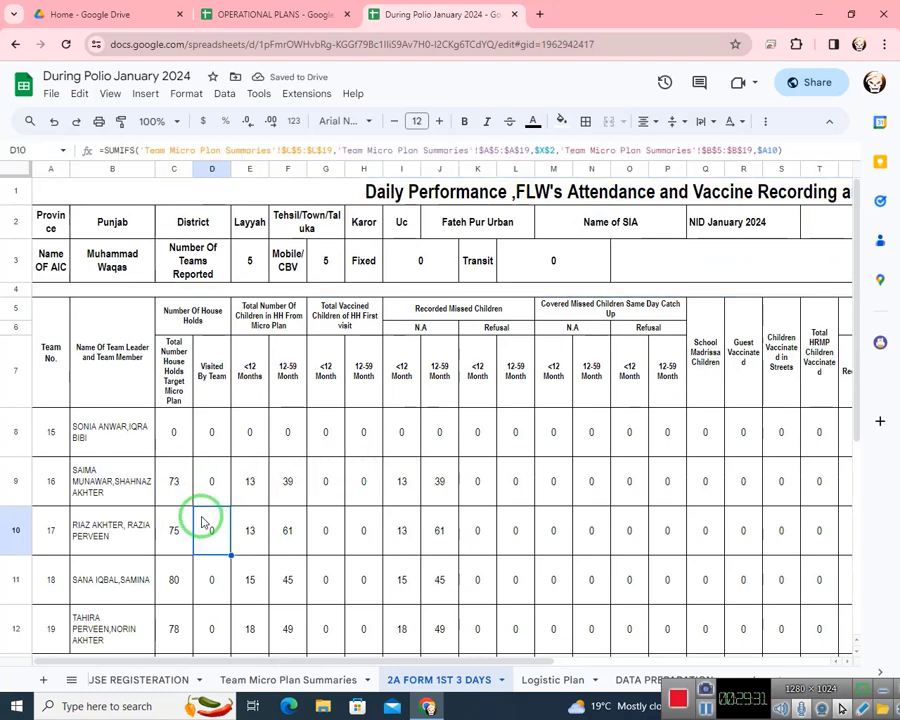
{"action": "left_click", "coordinate": [225, 492]}
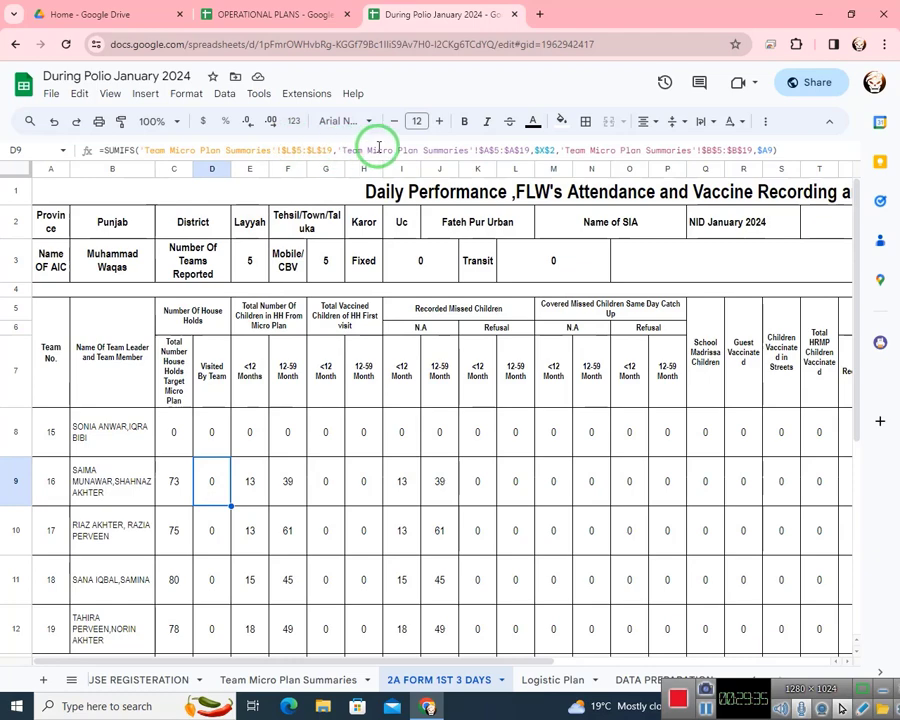
- Test the date lookup by setting the campaign day in X2 to 2 and finally to 3
{"action": "left_click_drag", "start_coordinate": [321, 660], "coordinate": [470, 655]}
{"action": "left_click", "coordinate": [775, 279]}
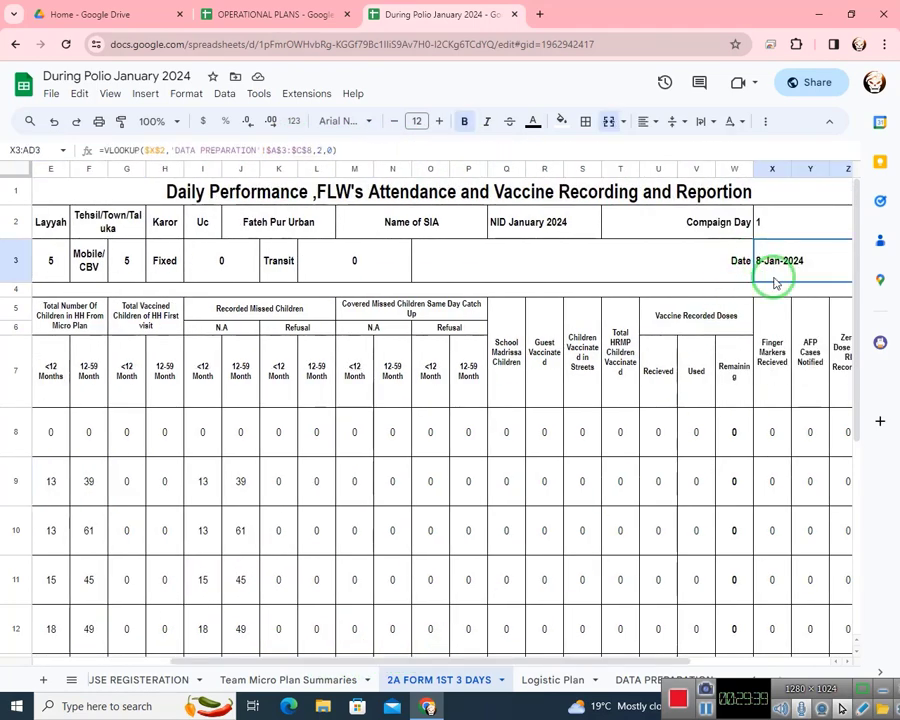
{"action": "left_click", "coordinate": [762, 229]}
{"action": "type", "text": "2"}
{"action": "key", "text": "Return"}
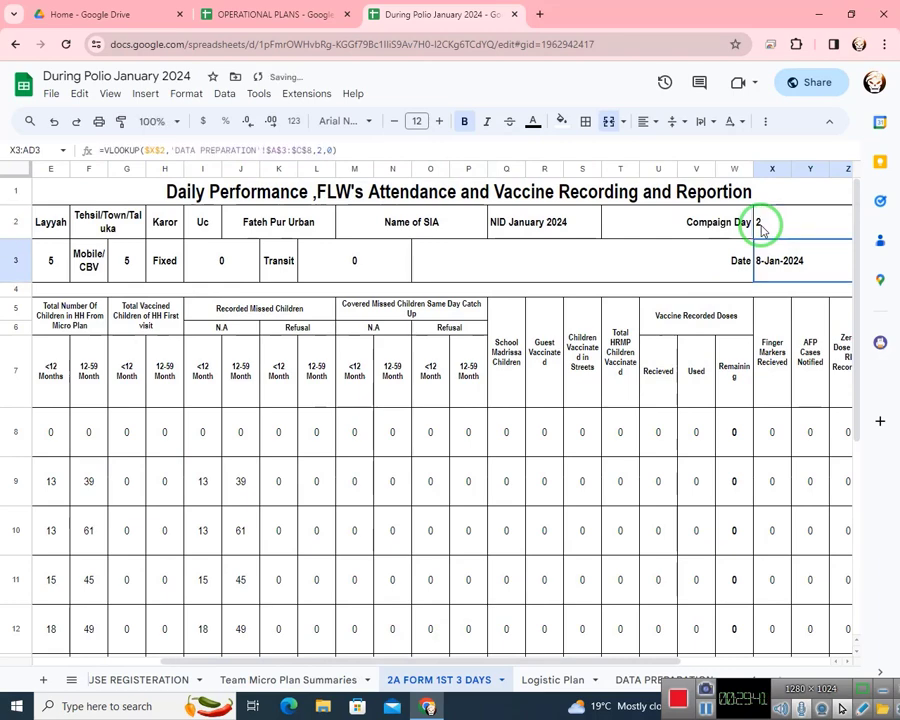
{"action": "left_click", "coordinate": [762, 229]}
{"action": "type", "text": "3"}
{"action": "key", "text": "Return"}
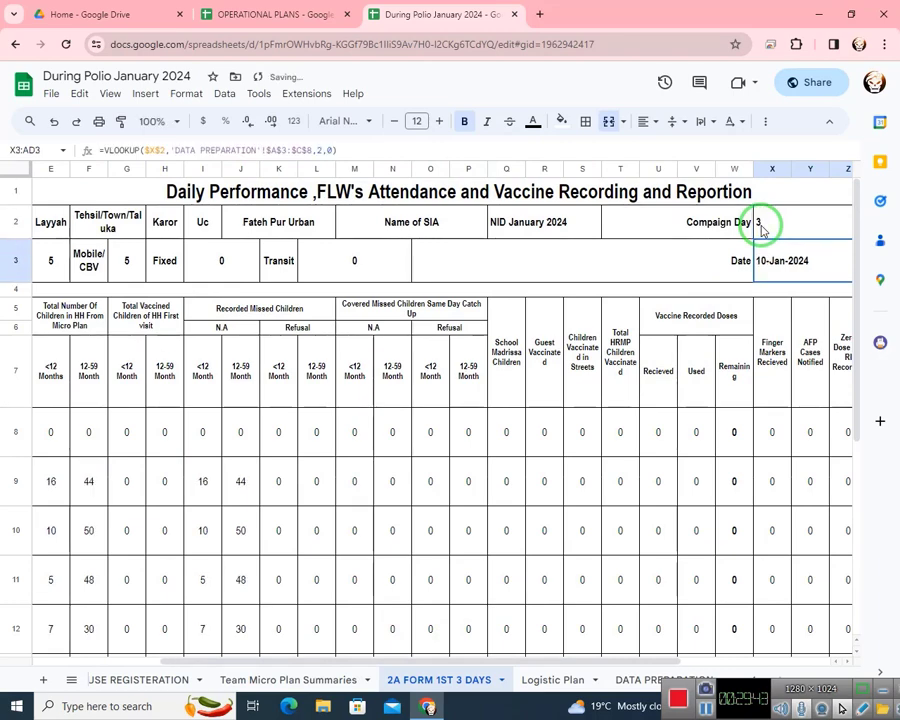
{"action": "left_click", "coordinate": [762, 229]}
{"action": "key", "text": "Down"}
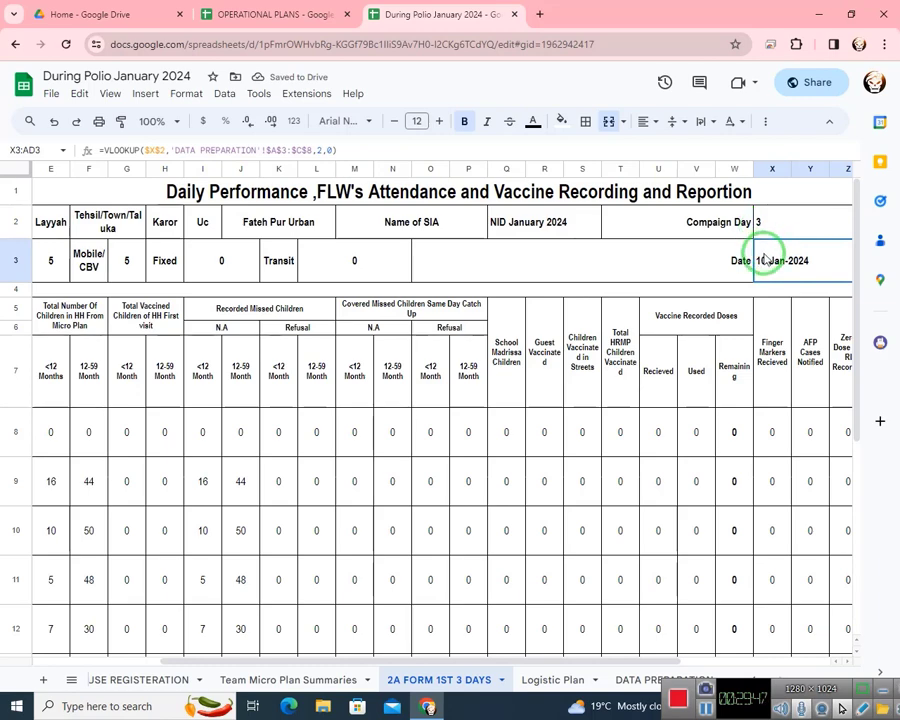
- Examine the date VLOOKUP formula in X3 and go to its source sheet, DATA PREPARATION
{"action": "left_click", "coordinate": [160, 150]}
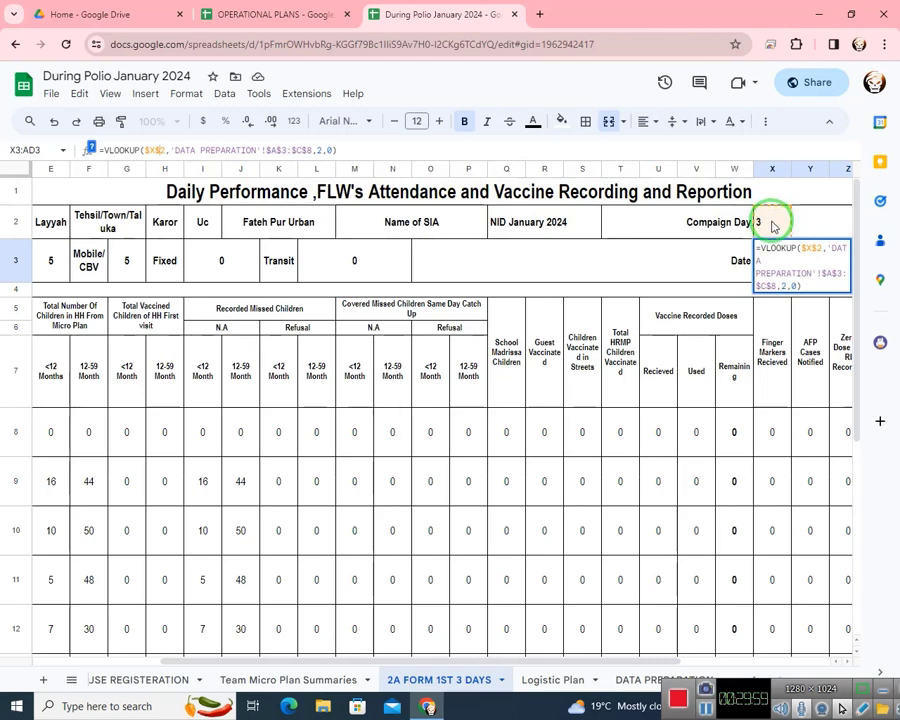
{"action": "left_click", "coordinate": [627, 682]}
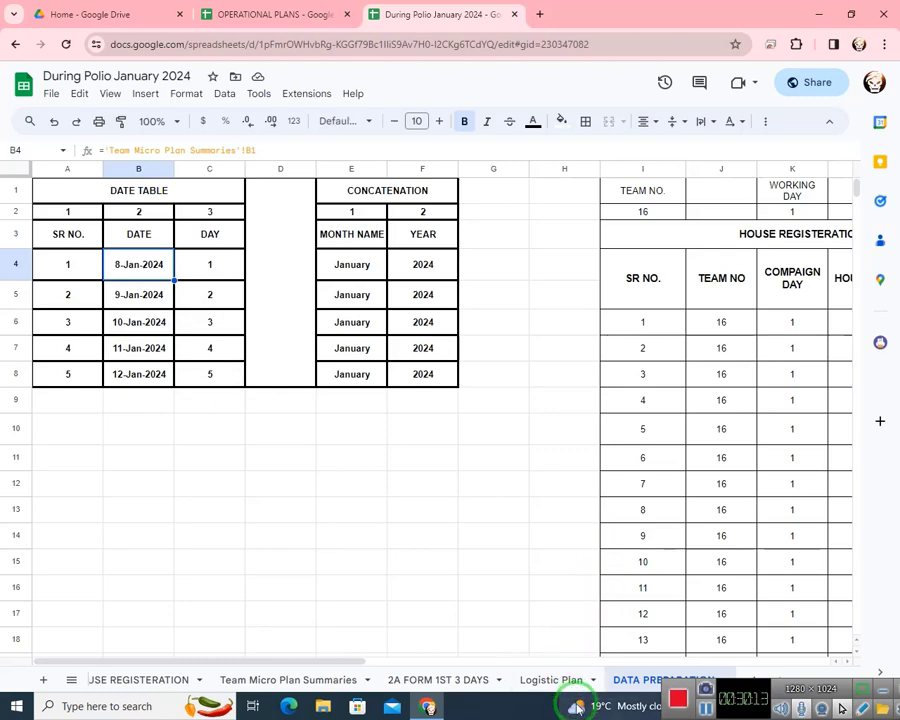
{"action": "left_click", "coordinate": [283, 683]}
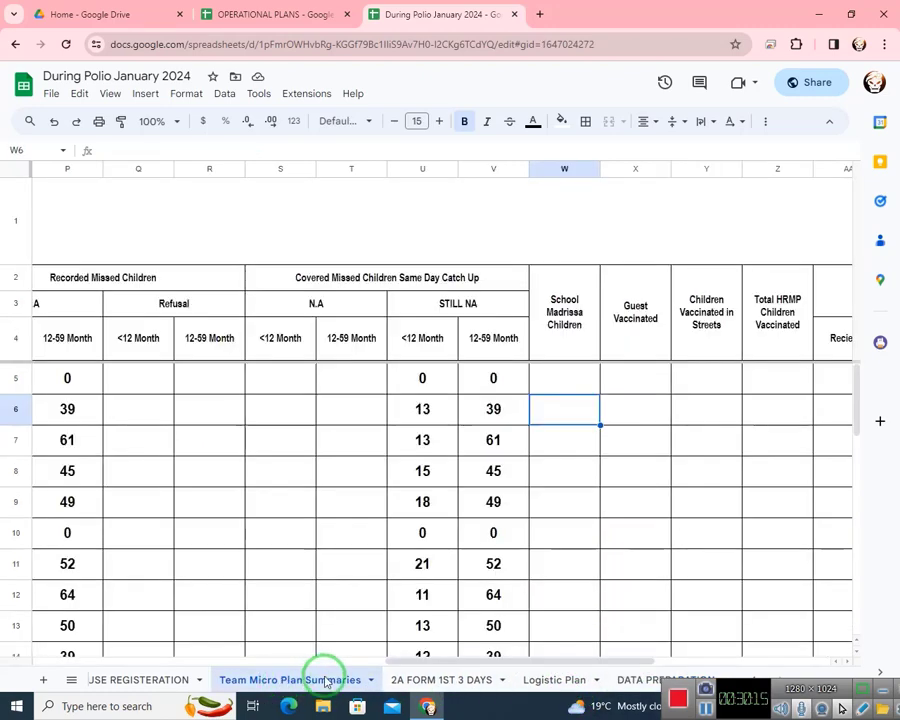
{"action": "left_click", "coordinate": [428, 682]}
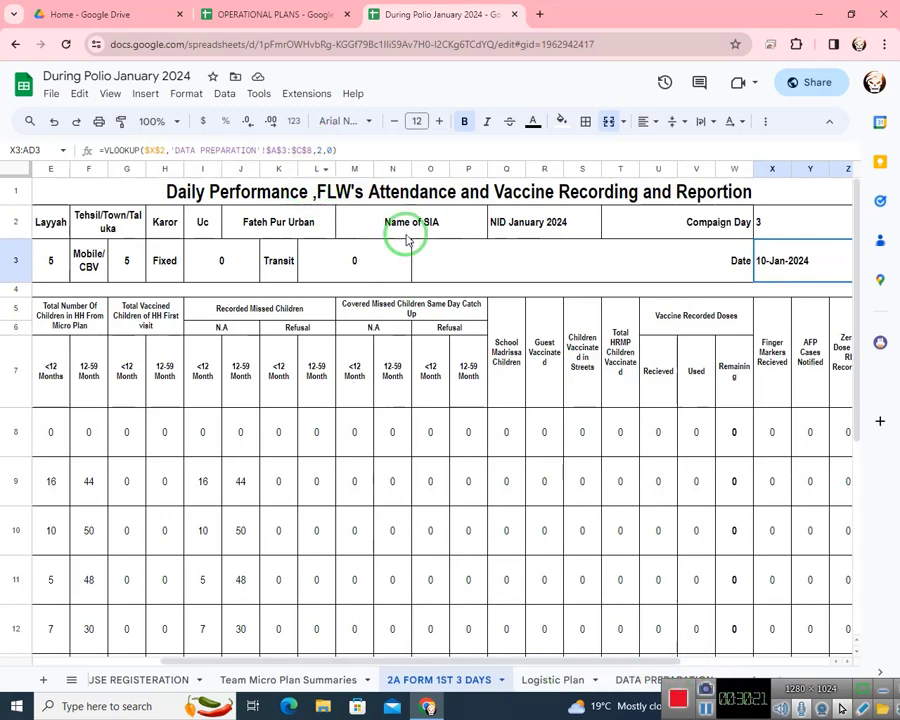
{"action": "left_click", "coordinate": [615, 683]}
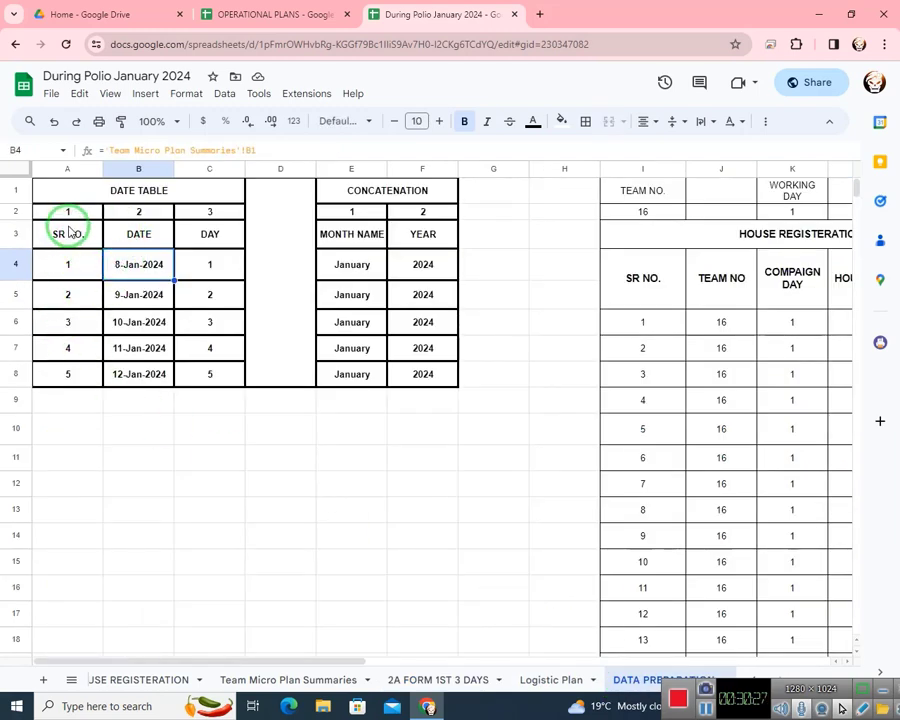
- Examine the date table range A3:C8, its three column headings and the first date's formula in B4
{"action": "left_click_drag", "start_coordinate": [68, 233], "coordinate": [214, 374]}
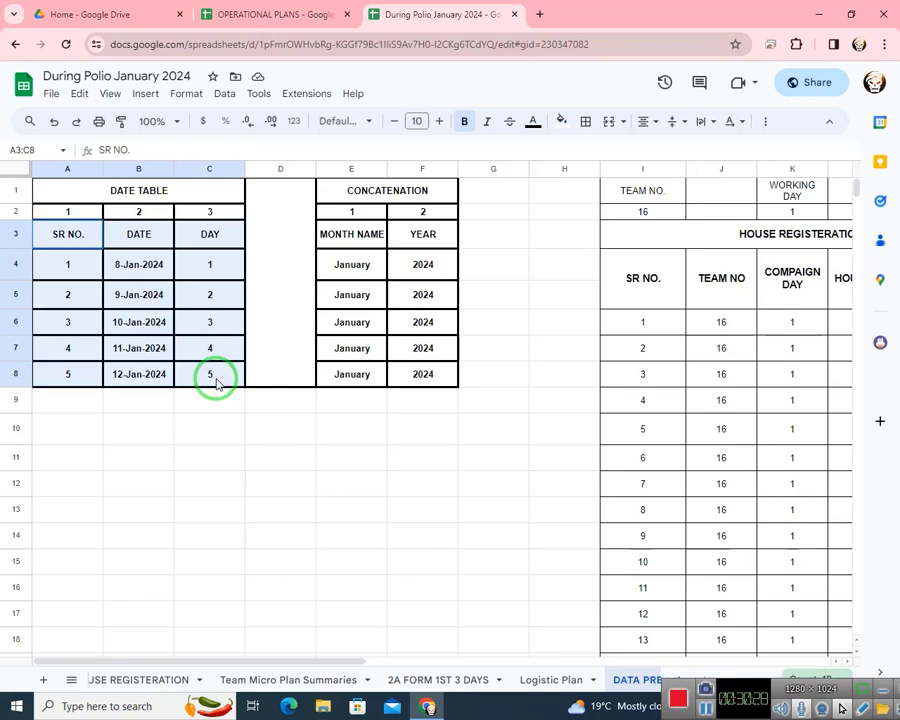
{"action": "left_click", "coordinate": [69, 237]}
{"action": "left_click", "coordinate": [140, 237]}
{"action": "left_click", "coordinate": [190, 242]}
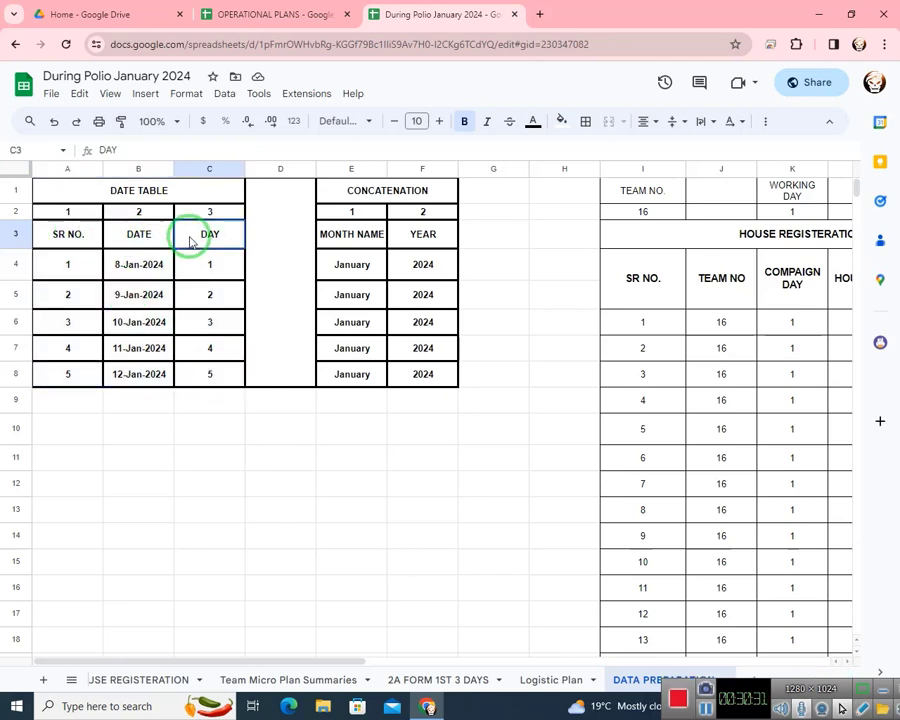
{"action": "left_click", "coordinate": [131, 267]}
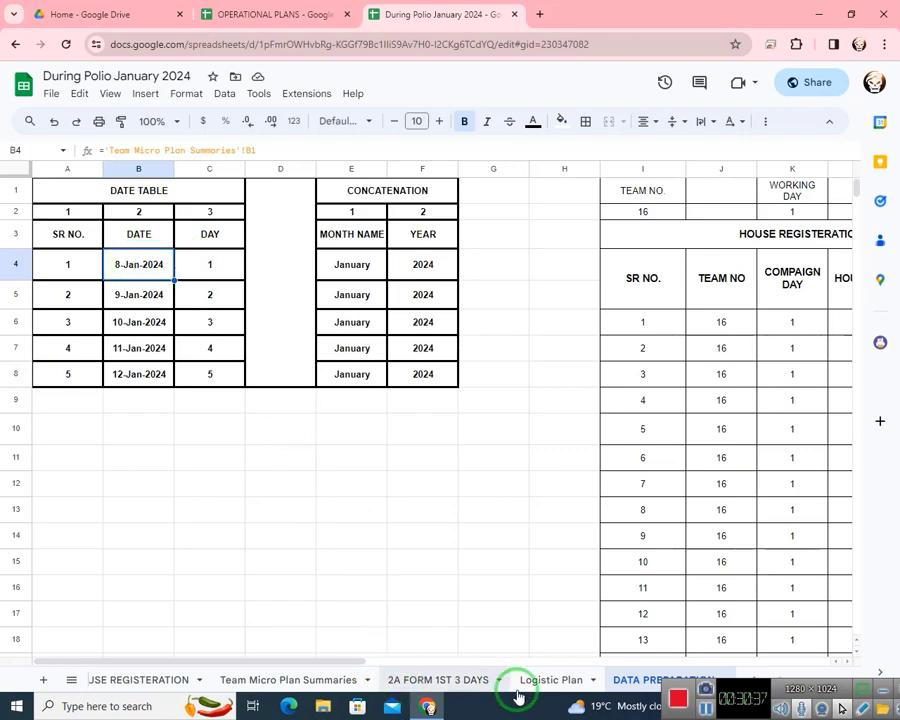
- Return to the 2A FORM 1ST 3 DAYS sheet and check the row 13 totals for households and children
{"action": "left_click", "coordinate": [458, 683]}
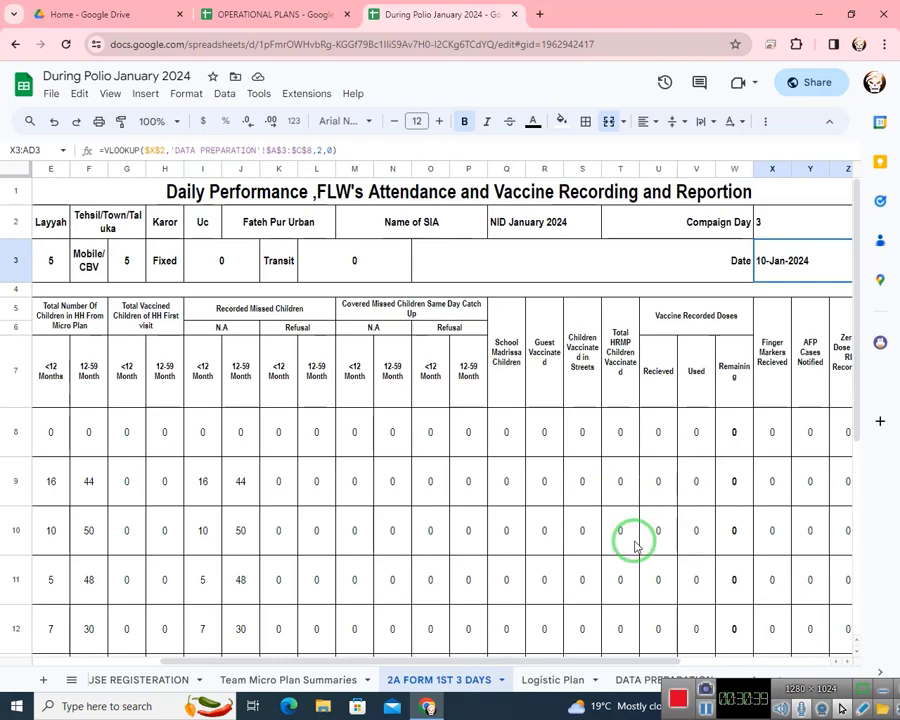
{"action": "left_click_drag", "start_coordinate": [532, 658], "coordinate": [682, 288]}
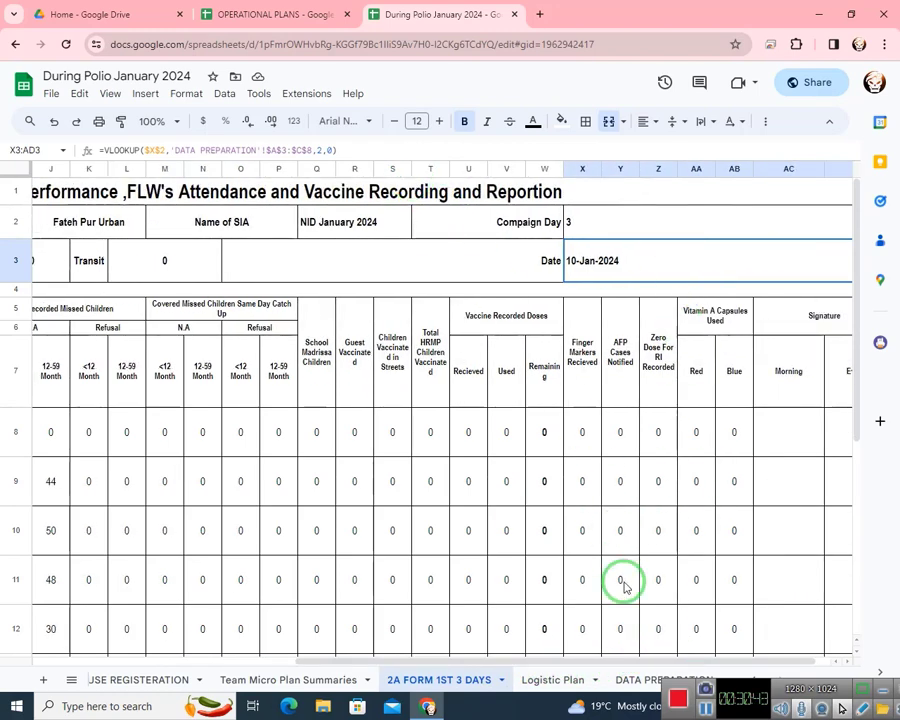
{"action": "left_click_drag", "start_coordinate": [603, 656], "coordinate": [502, 512]}
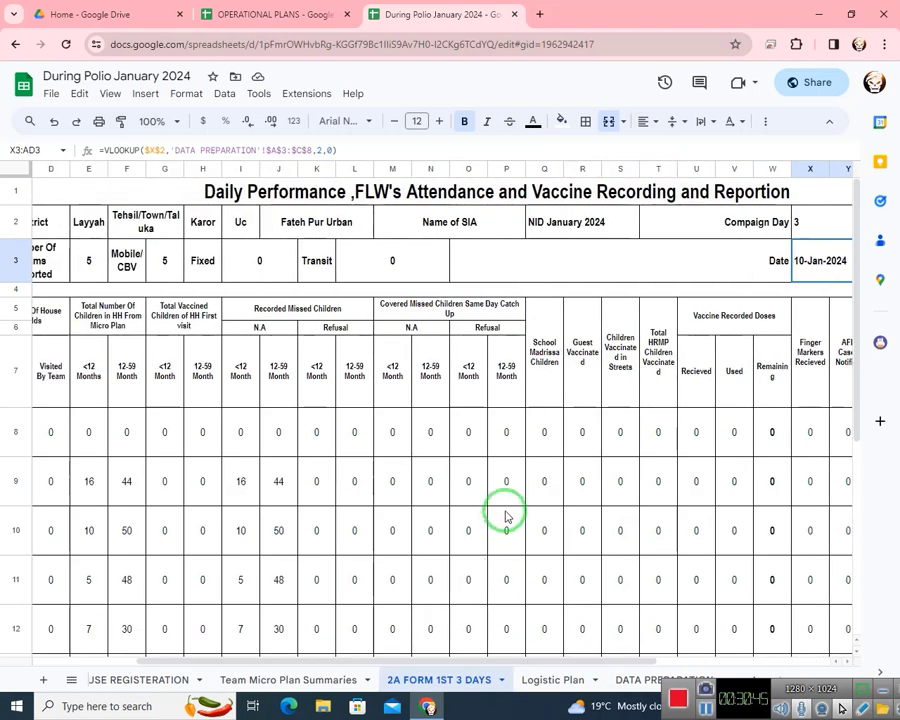
{"action": "scroll", "coordinate": [505, 516], "scroll_direction": "down", "scroll_amount": 3}
{"action": "scroll", "coordinate": [505, 516], "scroll_direction": "down", "scroll_amount": 2}
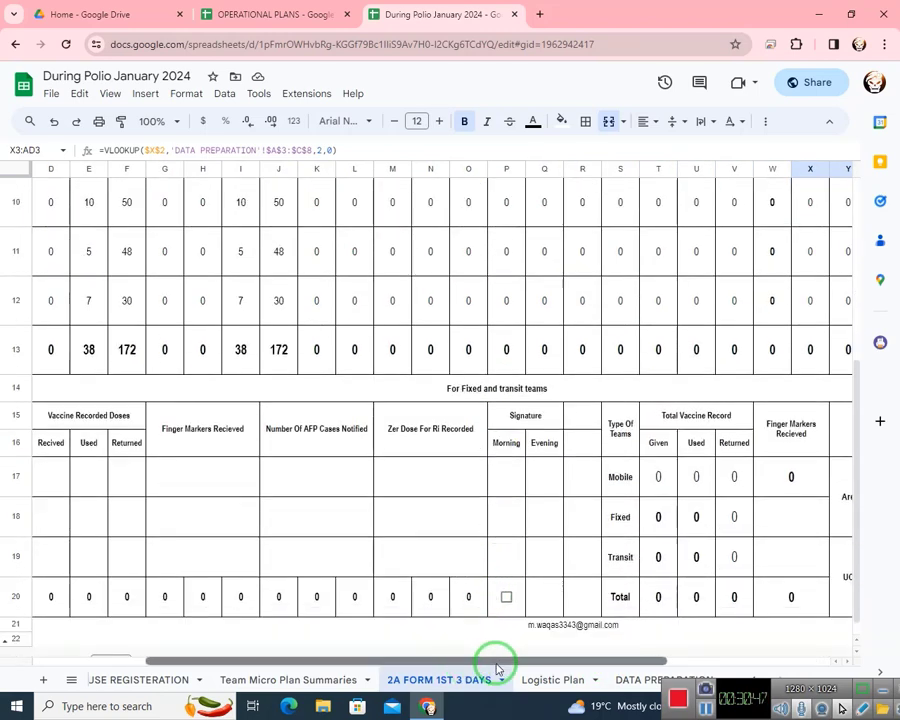
{"action": "left_click_drag", "start_coordinate": [494, 660], "coordinate": [233, 392]}
{"action": "left_click", "coordinate": [177, 354]}
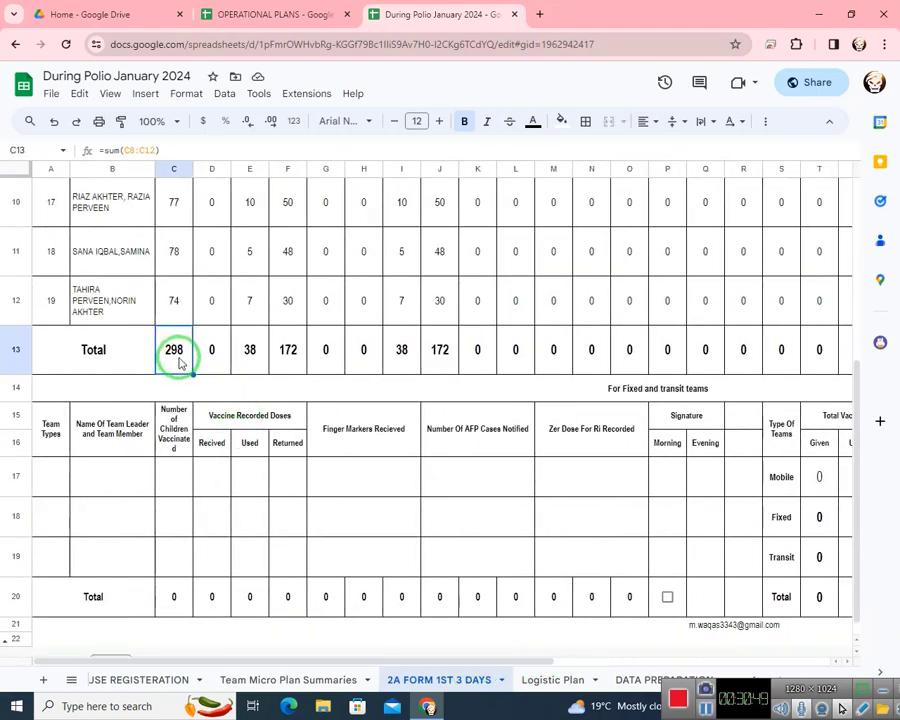
{"action": "left_click", "coordinate": [210, 356]}
{"action": "left_click", "coordinate": [252, 350]}
{"action": "left_click", "coordinate": [288, 350]}
{"action": "left_click", "coordinate": [402, 348]}
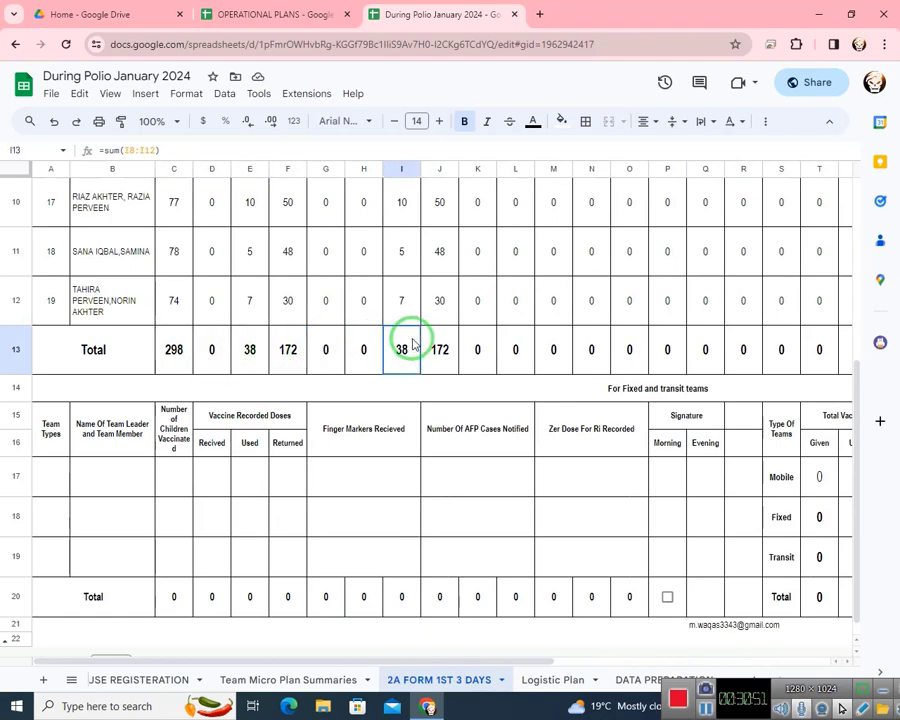
{"action": "left_click", "coordinate": [450, 345]}
- Check the mobile and fixed teams' vaccine record cells, the finger markers total and the area incharge signature cell
{"action": "left_click_drag", "start_coordinate": [428, 660], "coordinate": [665, 652]}
{"action": "left_click", "coordinate": [470, 474]}
{"action": "left_click", "coordinate": [506, 476]}
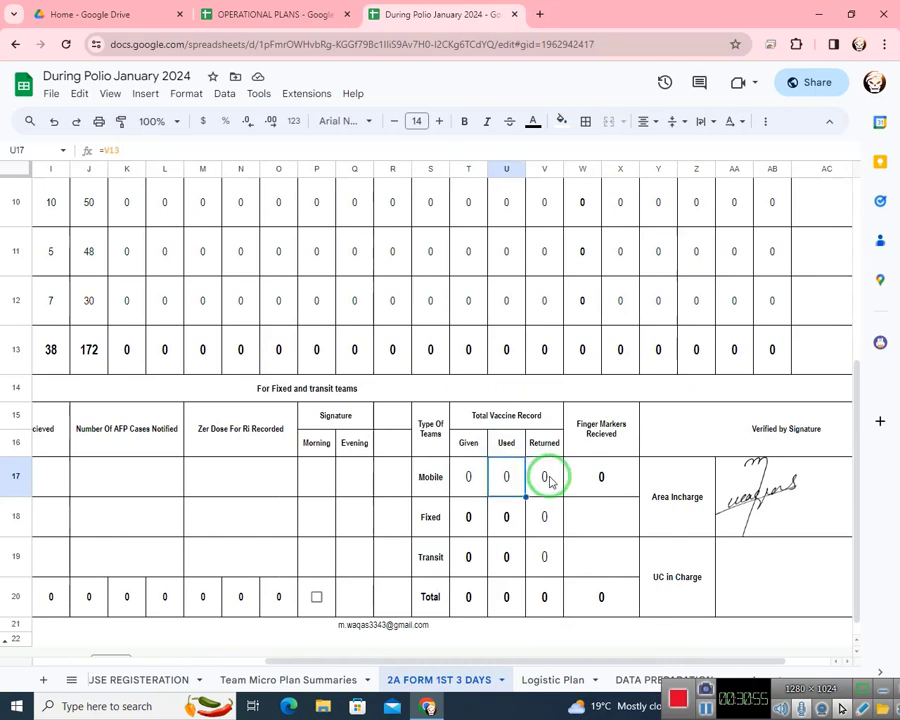
{"action": "left_click", "coordinate": [545, 476]}
{"action": "left_click", "coordinate": [594, 476]}
{"action": "left_click", "coordinate": [731, 484]}
{"action": "left_click", "coordinate": [514, 517]}
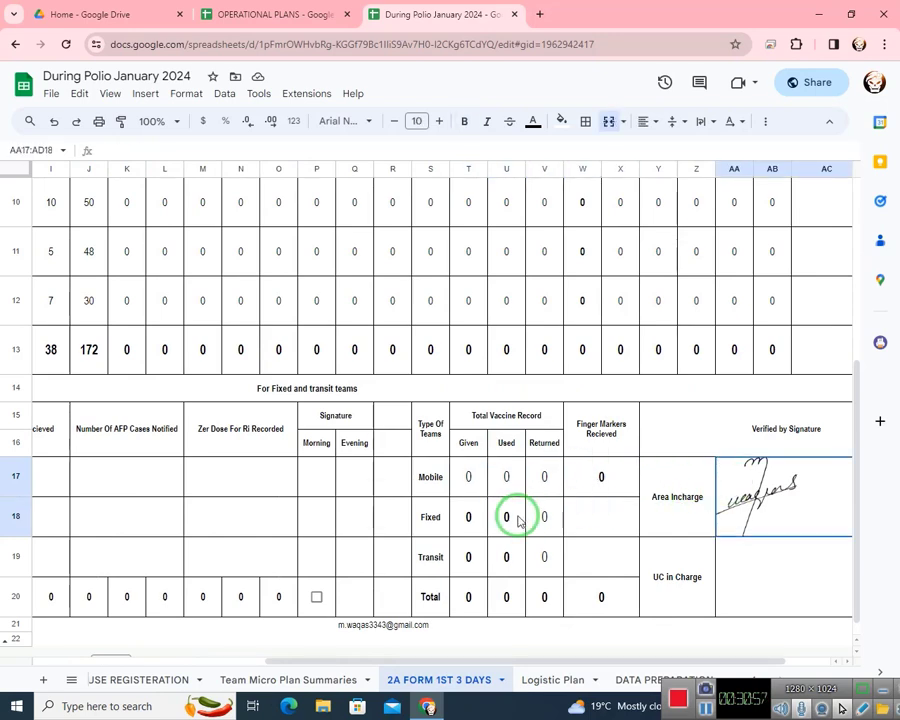
{"action": "left_click", "coordinate": [470, 520]}
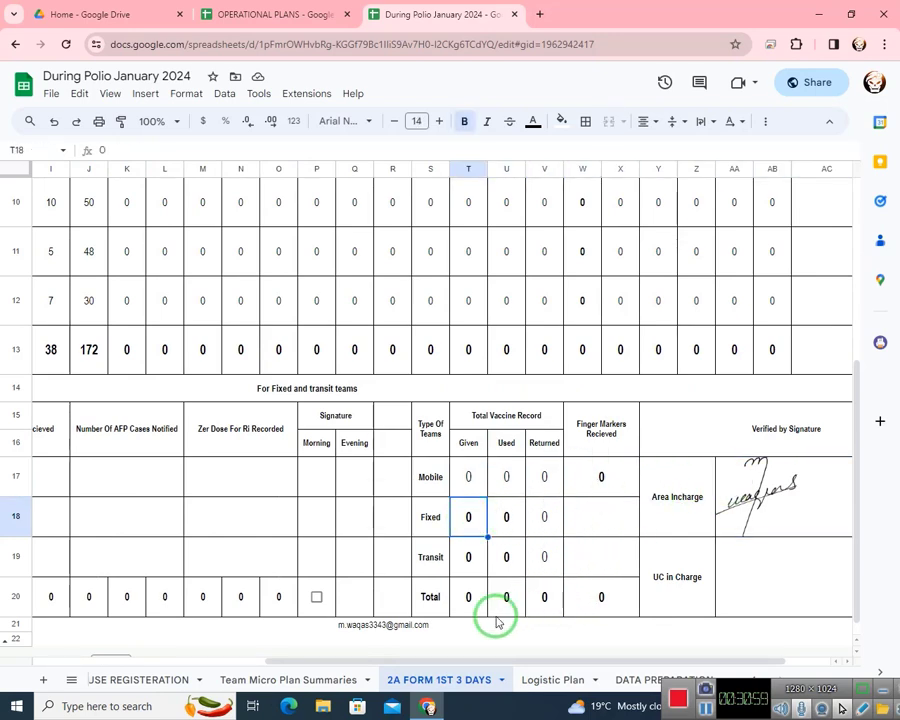
{"action": "scroll", "coordinate": [460, 590], "scroll_direction": "up", "scroll_amount": 3}
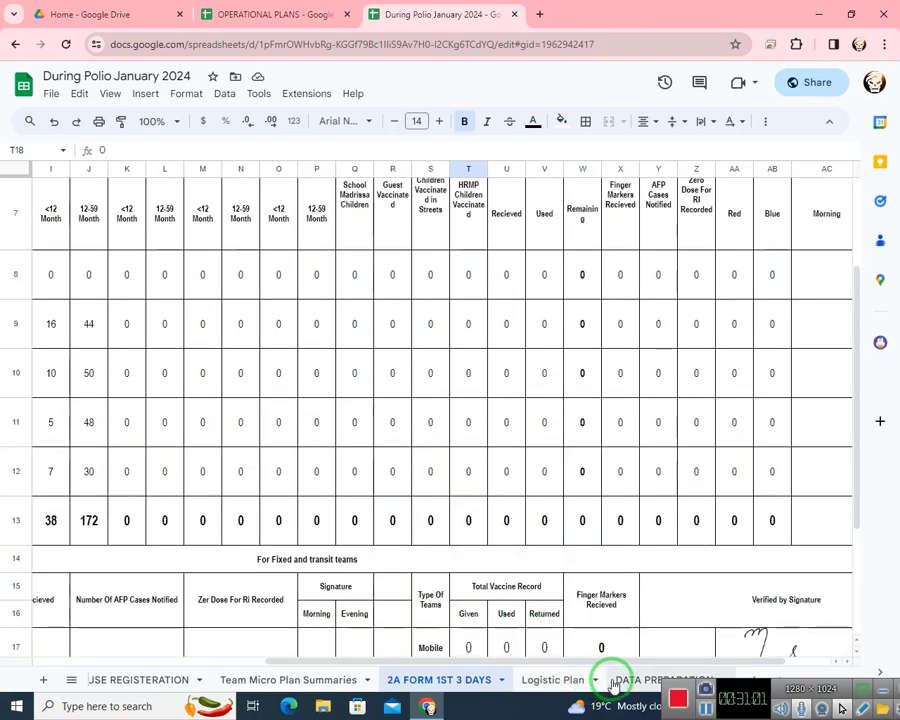
- Unhide the 2A FORMS CATCHUP sheet and inspect the NA catchup target formulas for teams 16 and 17
{"action": "left_click", "coordinate": [73, 680]}
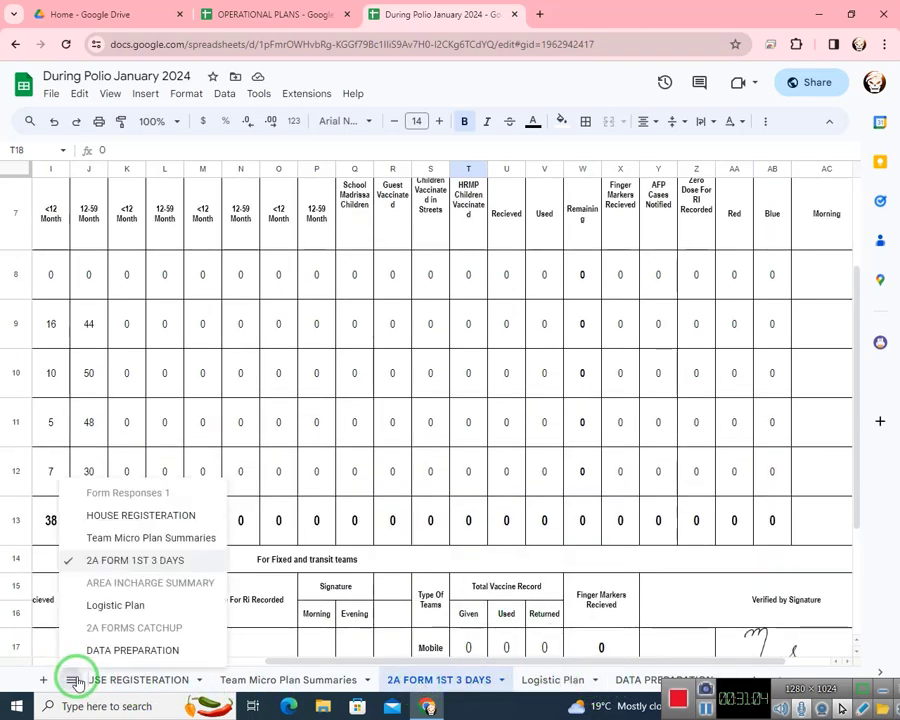
{"action": "left_click", "coordinate": [114, 627]}
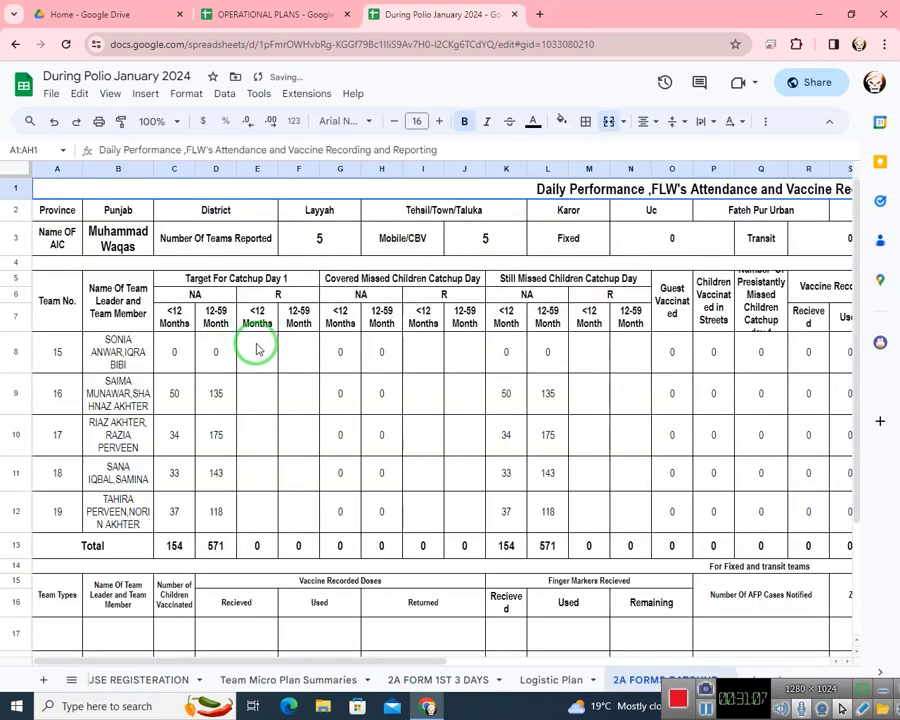
{"action": "left_click", "coordinate": [176, 392]}
{"action": "key", "text": "Right"}
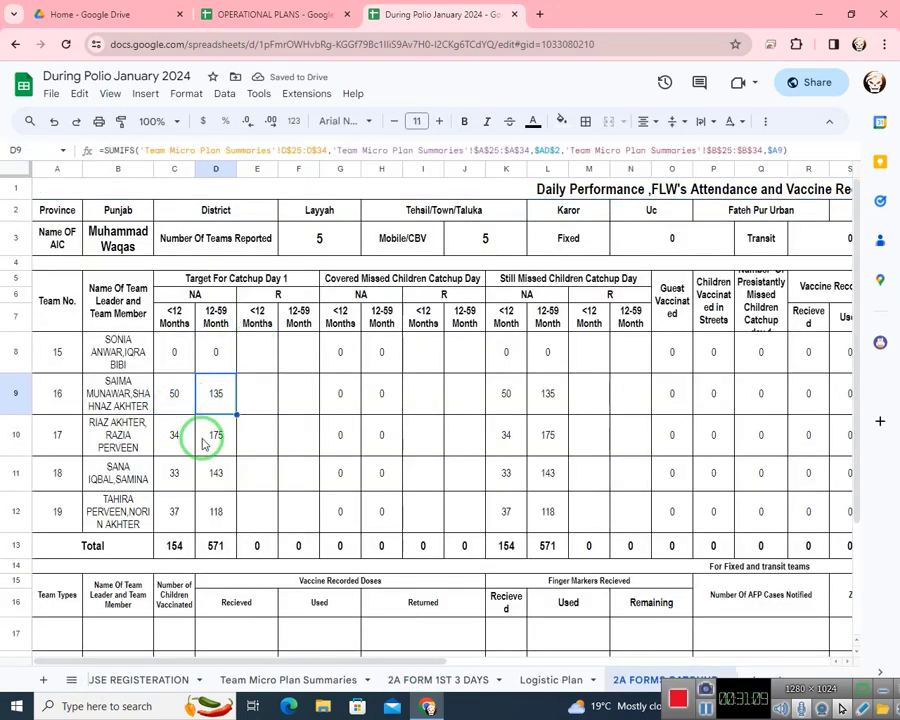
{"action": "key", "text": "Down"}
{"action": "left_click", "coordinate": [179, 452]}
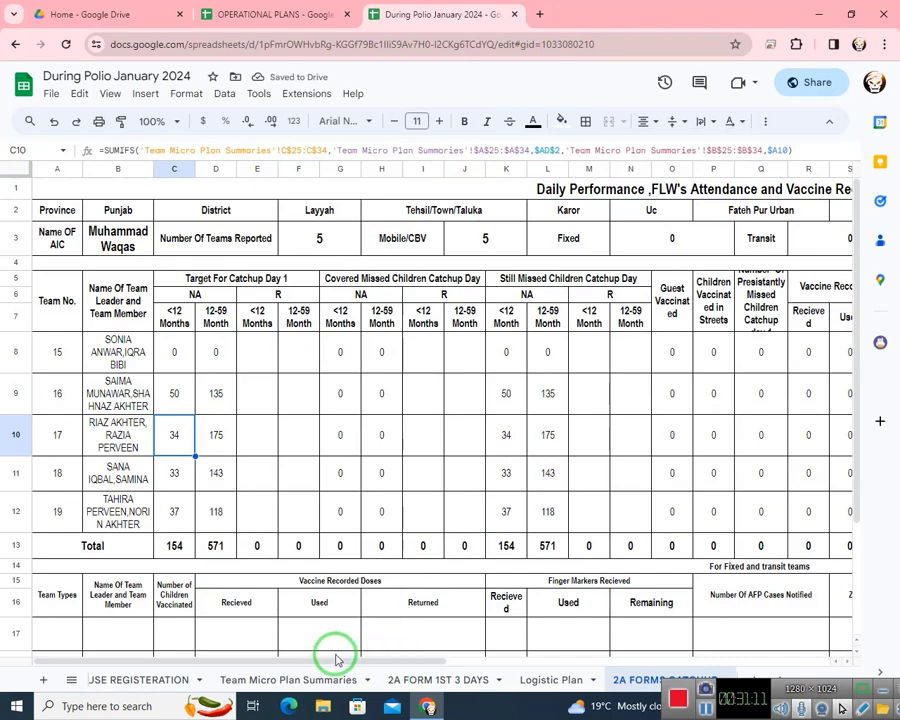
- Examine the Catchup Days targets on the Team Micro Plan Summaries sheet, including day 4 R cells E25, E26 and E28
{"action": "mouse_move", "coordinate": [335, 665]}
{"action": "left_mouse_down"}
{"action": "mouse_move", "coordinate": [395, 647]}
{"action": "mouse_move", "coordinate": [331, 643]}
{"action": "left_mouse_up"}
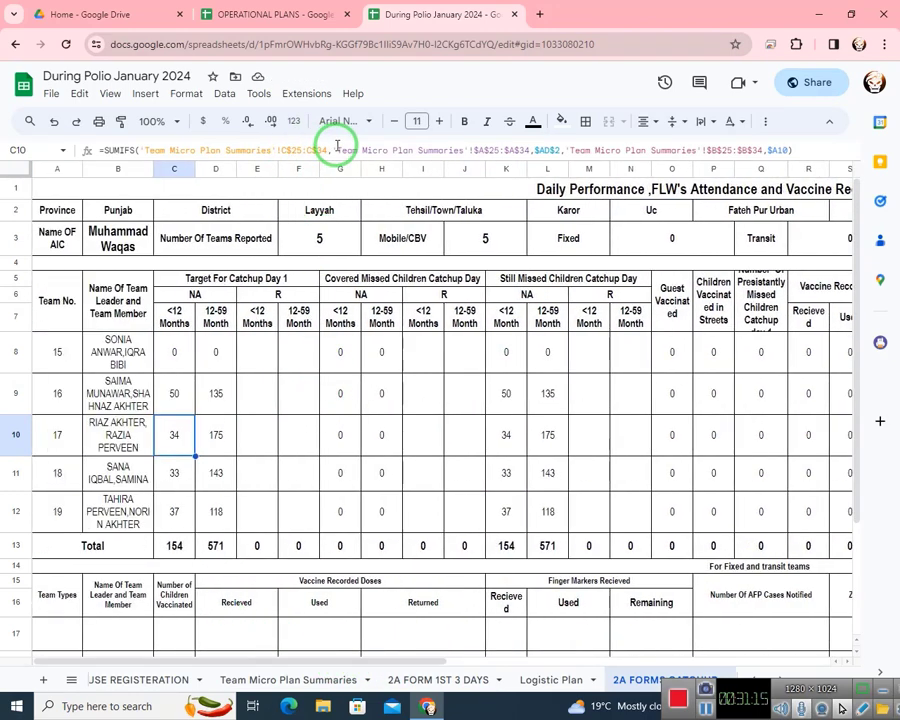
{"action": "left_click", "coordinate": [294, 670]}
{"action": "left_click_drag", "start_coordinate": [416, 660], "coordinate": [12, 650]}
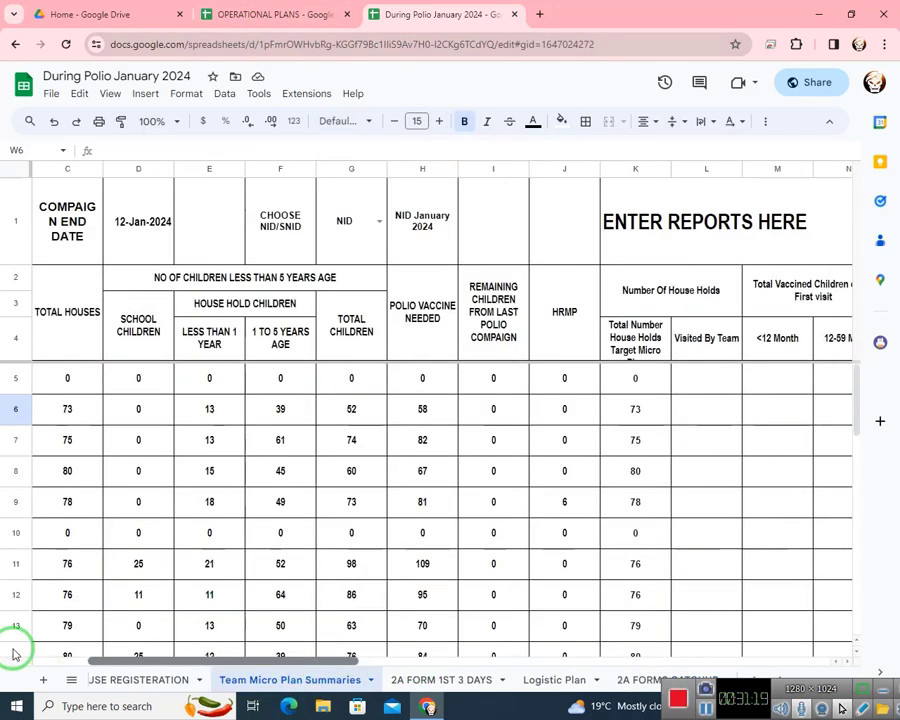
{"action": "scroll", "coordinate": [245, 568], "scroll_direction": "down", "scroll_amount": 5}
{"action": "scroll", "coordinate": [297, 466], "scroll_direction": "down", "scroll_amount": 5}
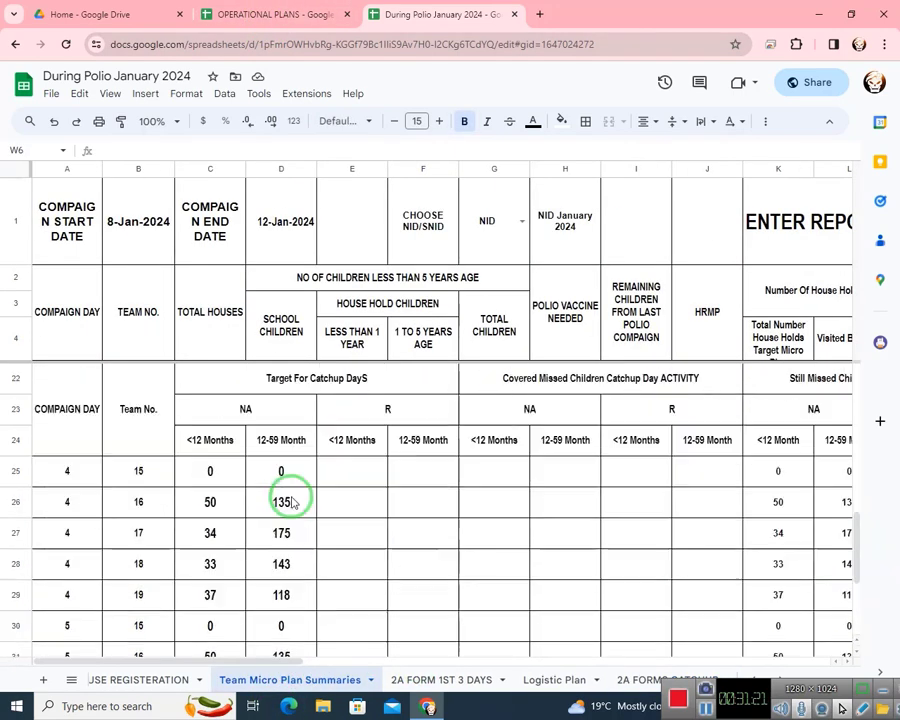
{"action": "scroll", "coordinate": [311, 446], "scroll_direction": "up", "scroll_amount": 5}
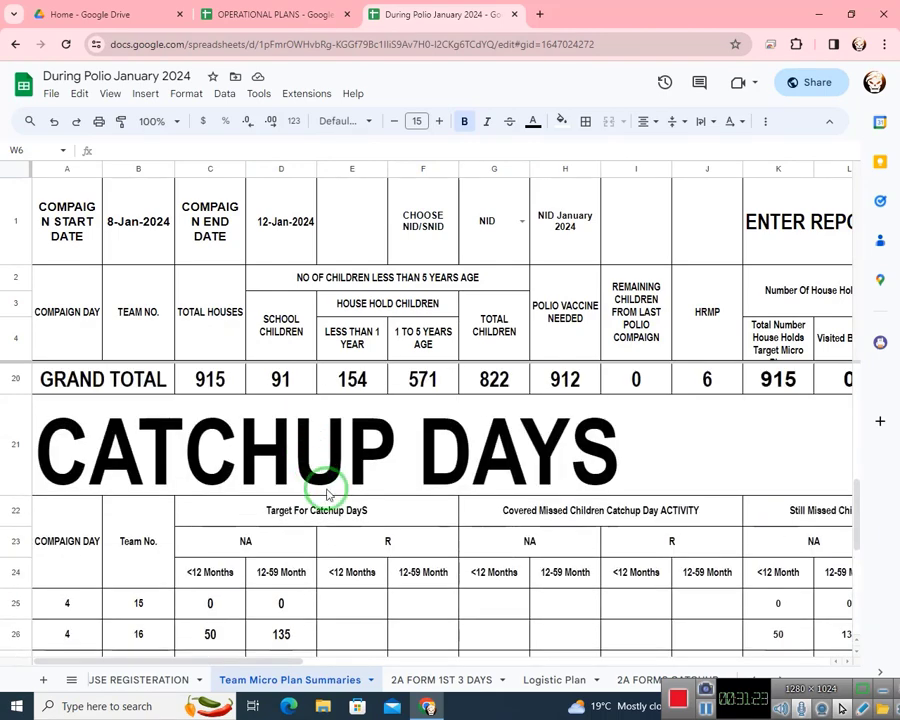
{"action": "scroll", "coordinate": [327, 490], "scroll_direction": "down", "scroll_amount": 2}
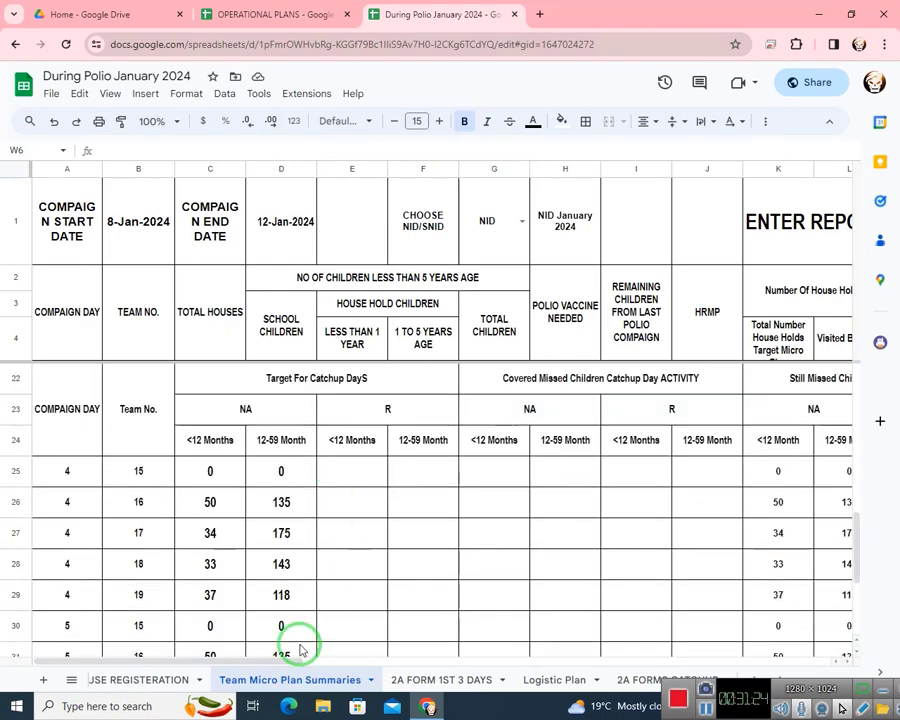
{"action": "left_click", "coordinate": [345, 472]}
{"action": "left_click", "coordinate": [355, 505]}
{"action": "left_click", "coordinate": [350, 565]}
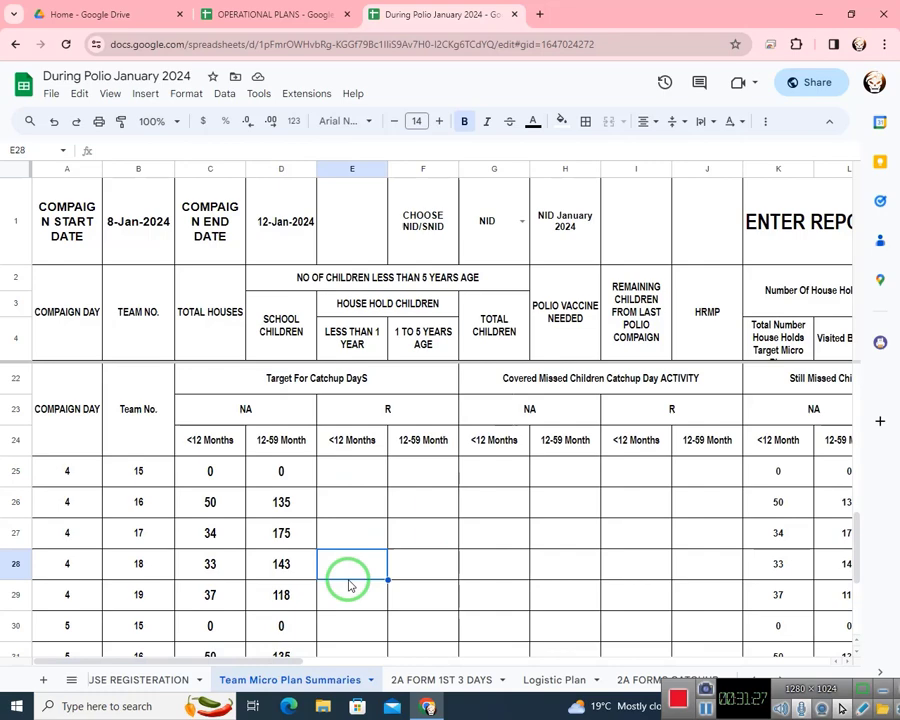
- Set the campaign day to 1 on the 2A FORM 1ST 3 DAYS sheet and check the row 13 totals
{"action": "left_click", "coordinate": [441, 679]}
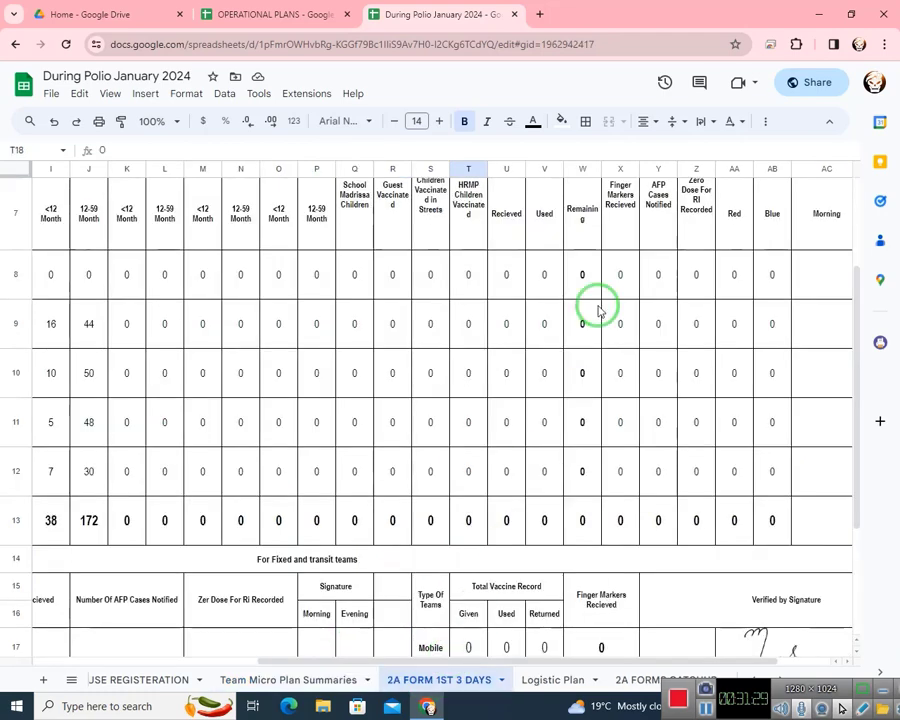
{"action": "scroll", "coordinate": [597, 301], "scroll_direction": "up", "scroll_amount": 5}
{"action": "left_click", "coordinate": [640, 225]}
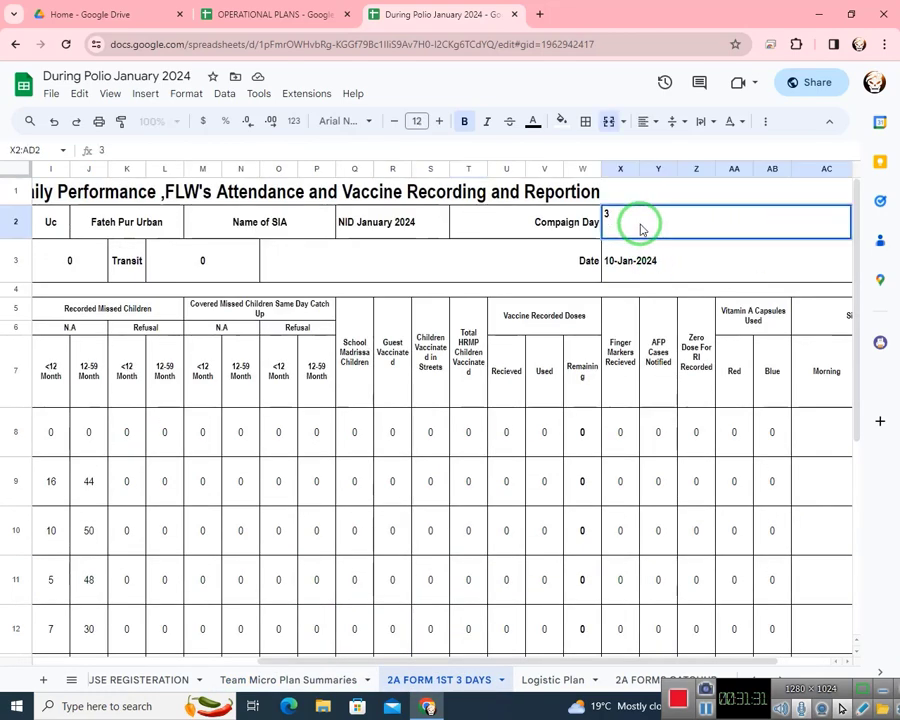
{"action": "double_click", "coordinate": [600, 215]}
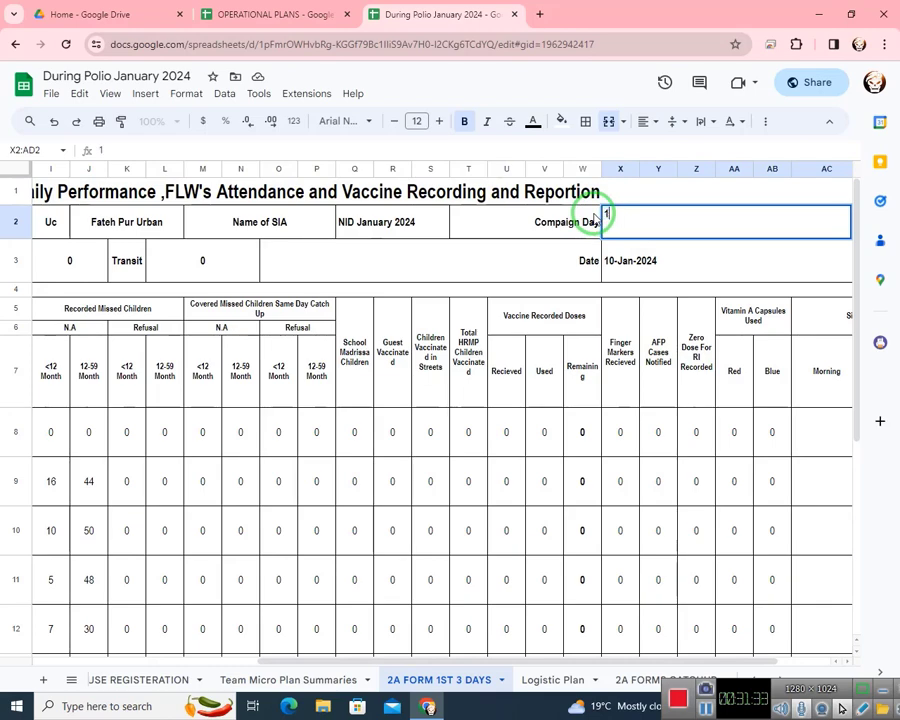
{"action": "type", "text": "1"}
{"action": "key", "text": "Return"}
{"action": "scroll", "coordinate": [474, 446], "scroll_direction": "down", "scroll_amount": 3}
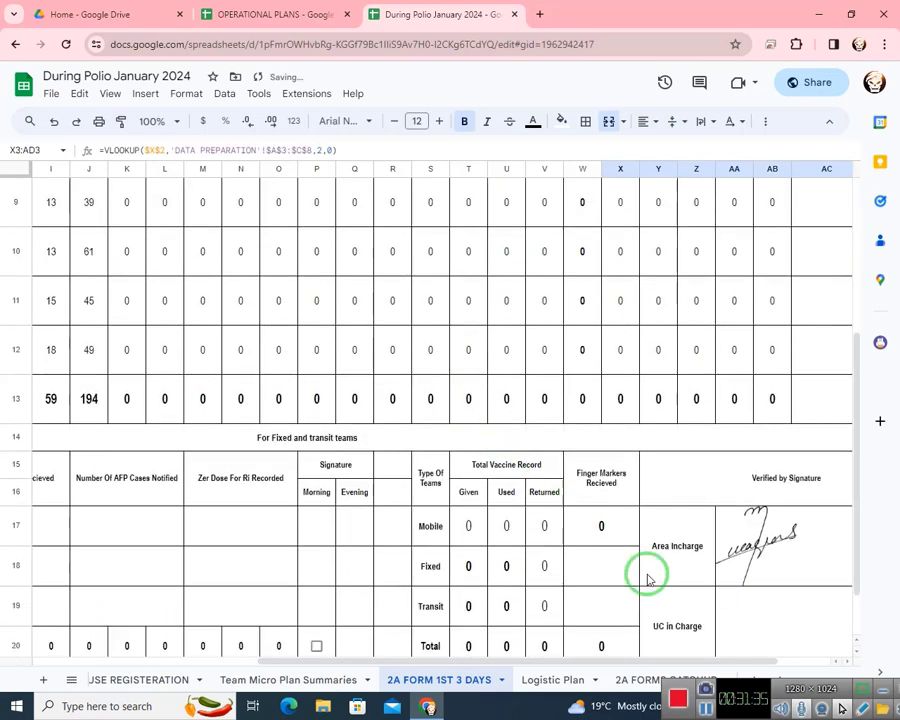